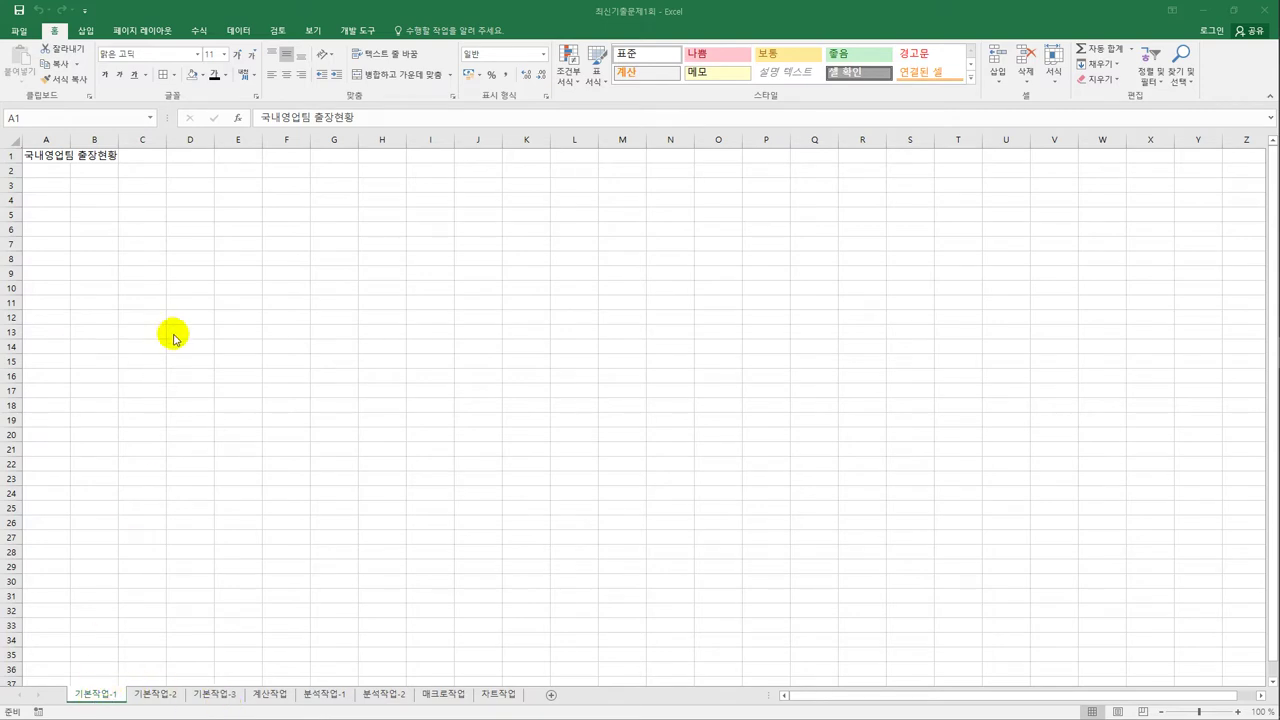
click(53, 190)
mouse_move(53, 190)
mouse_down()
mouse_move(234, 223)
mouse_move(245, 308)
mouse_move(283, 294)
mouse_move(285, 346)
mouse_up()
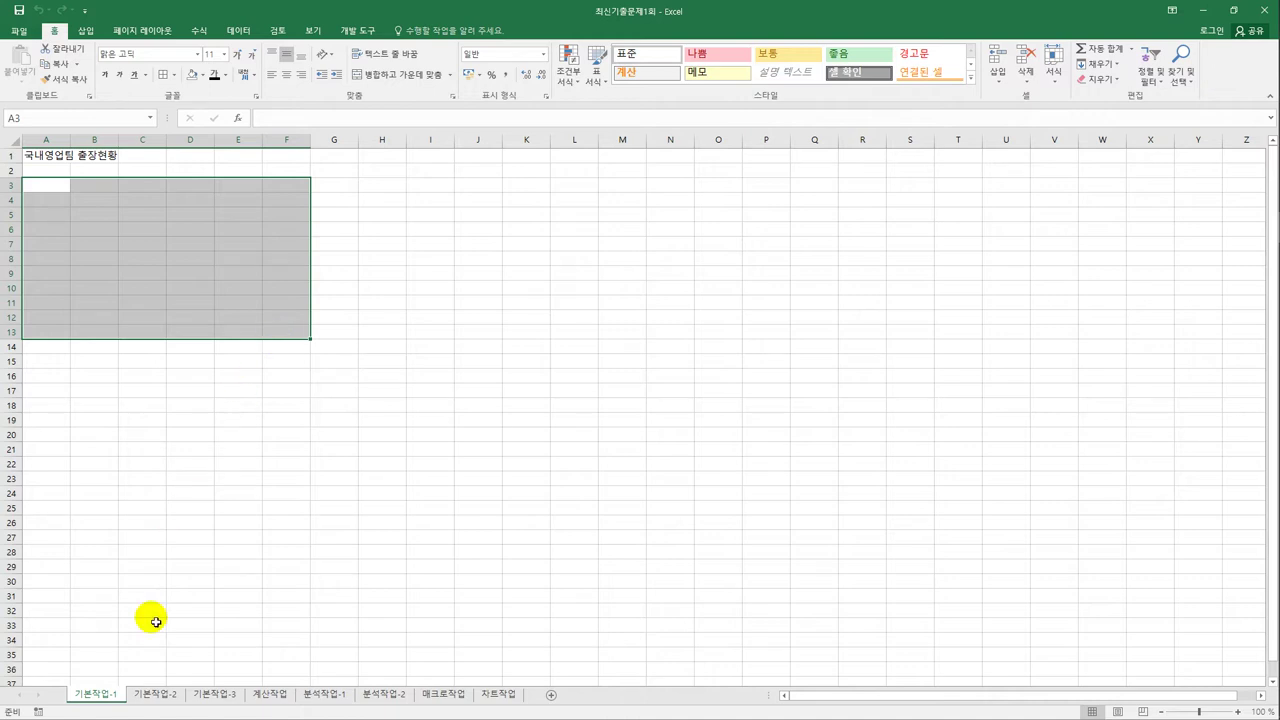
On the 기본작업-2 sheet, merge and center the title across cells A1:G1.
click(160, 694)
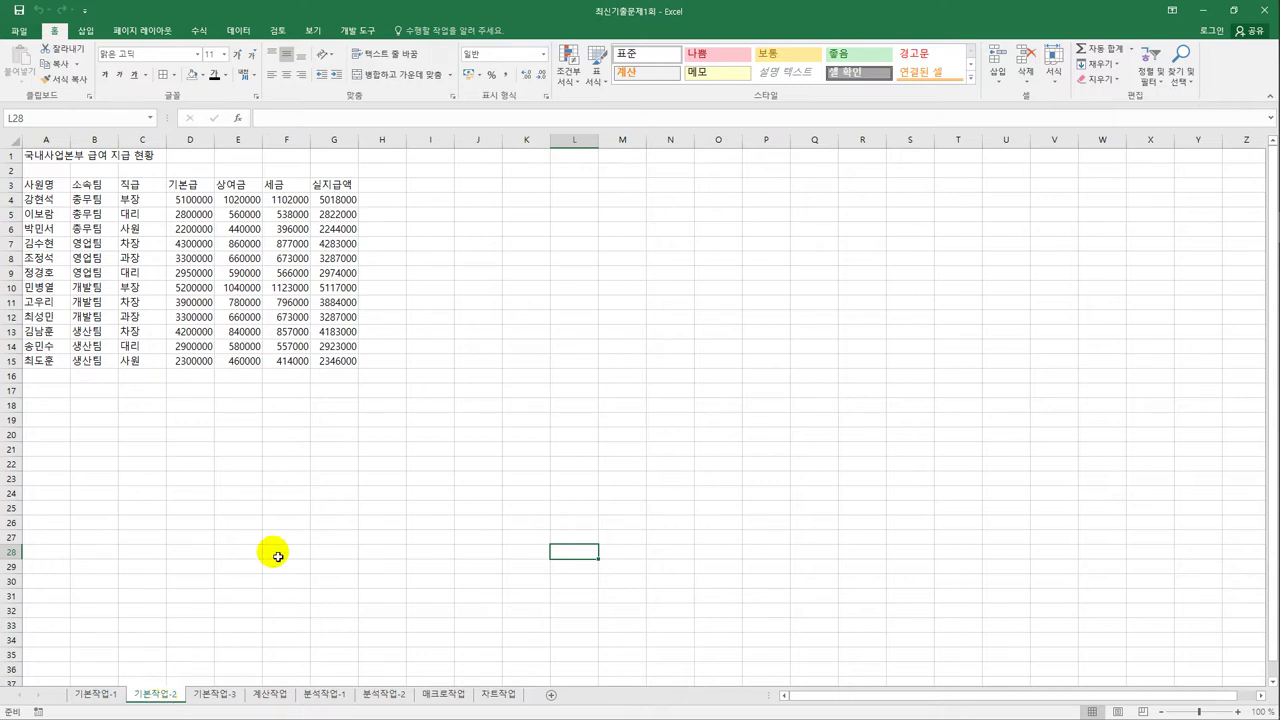
click(47, 158)
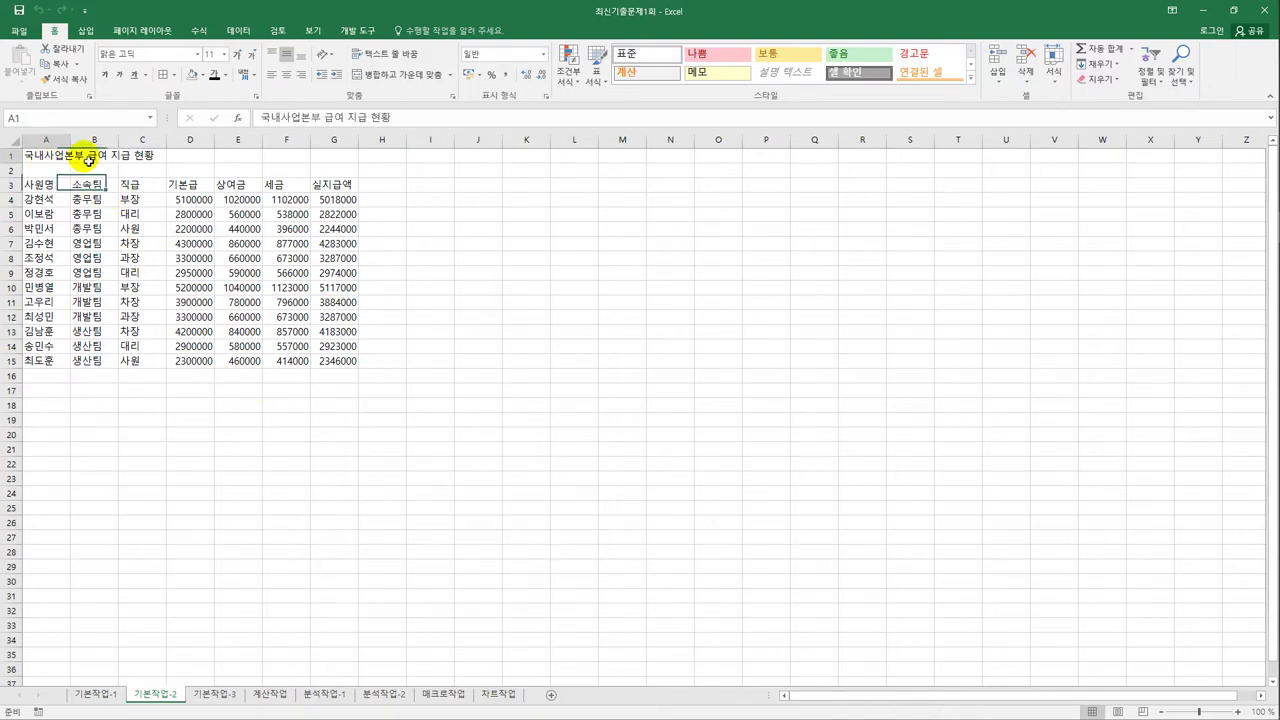
drag(88, 160, 321, 162)
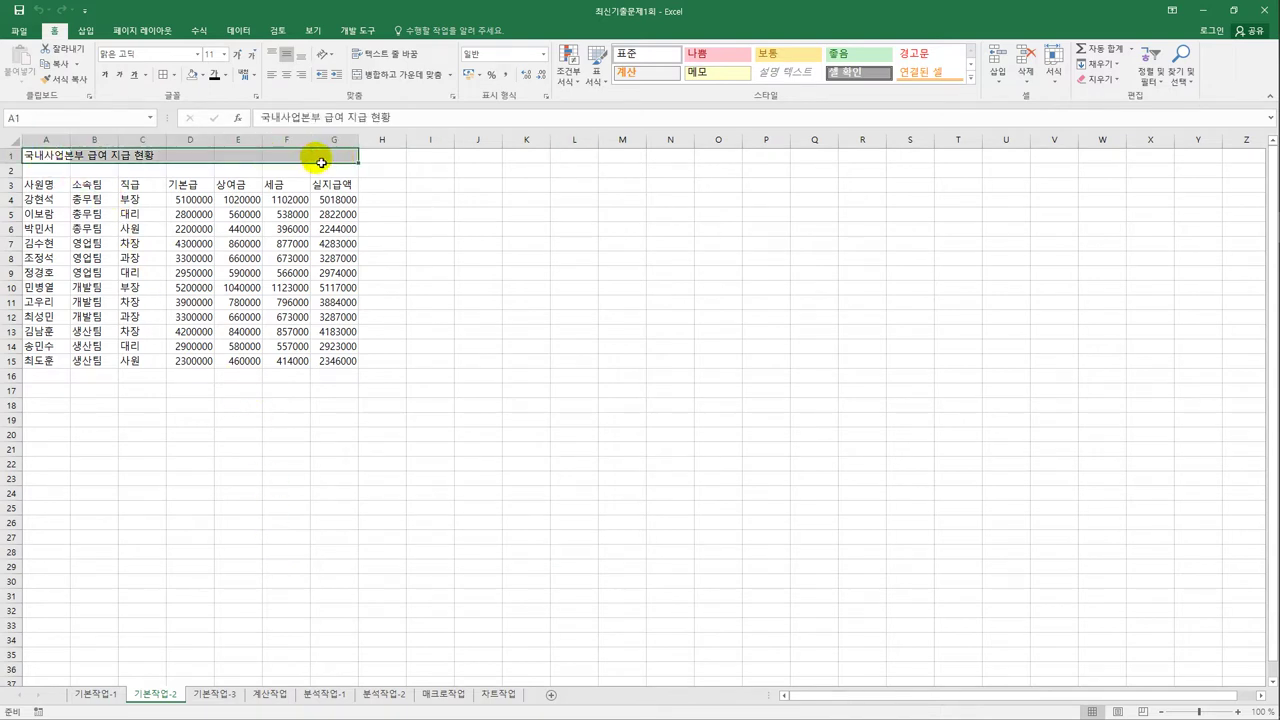
click(378, 77)
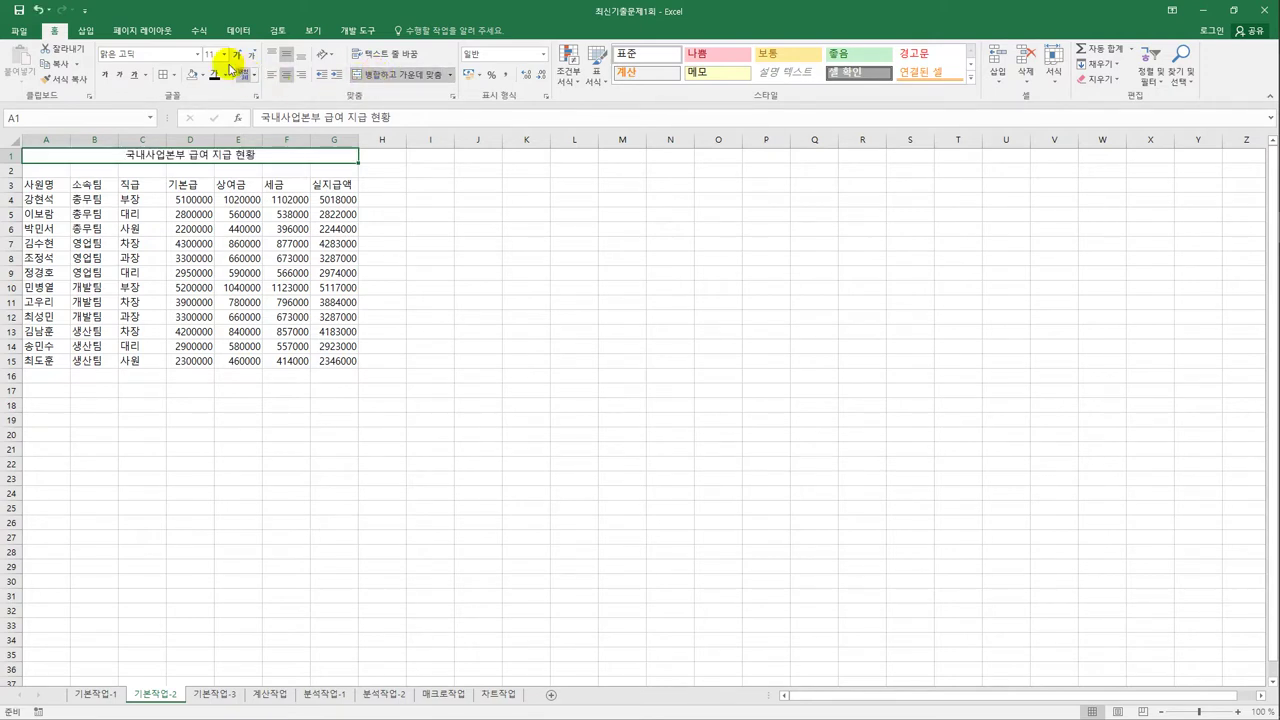
Format the merged title in A1 with the 궁서 font, size 18, bold.
click(199, 55)
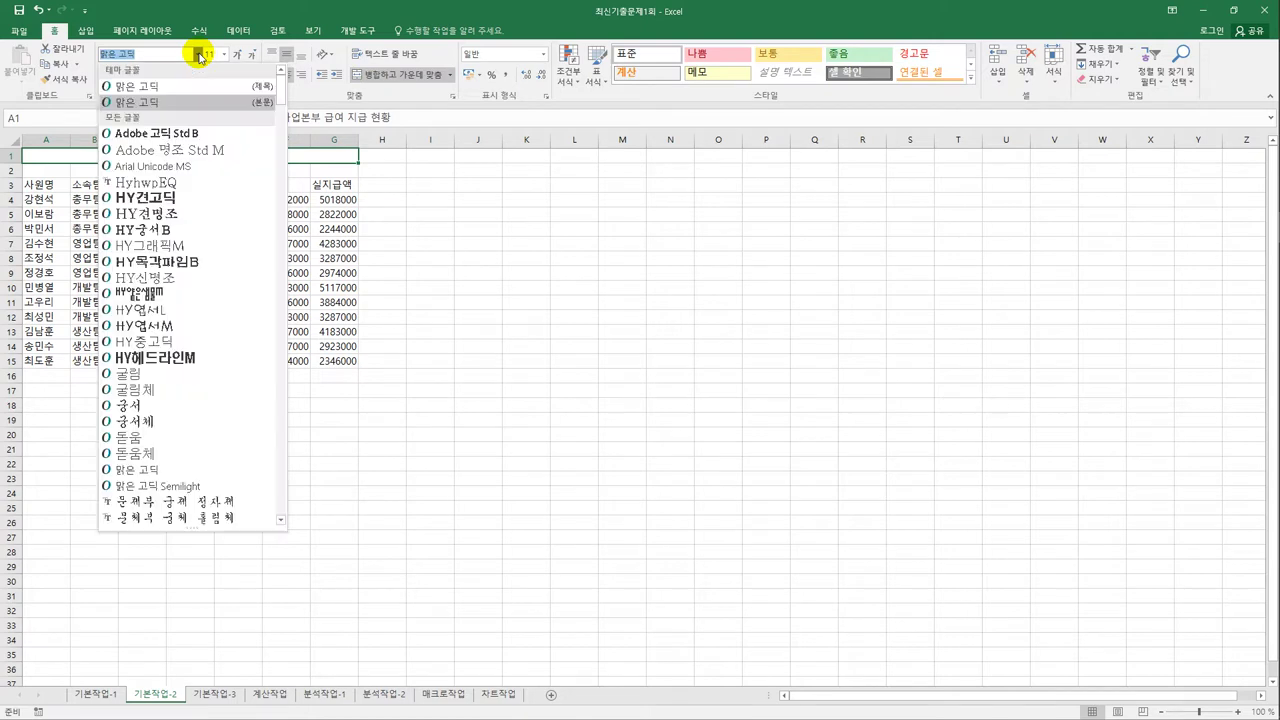
click(183, 407)
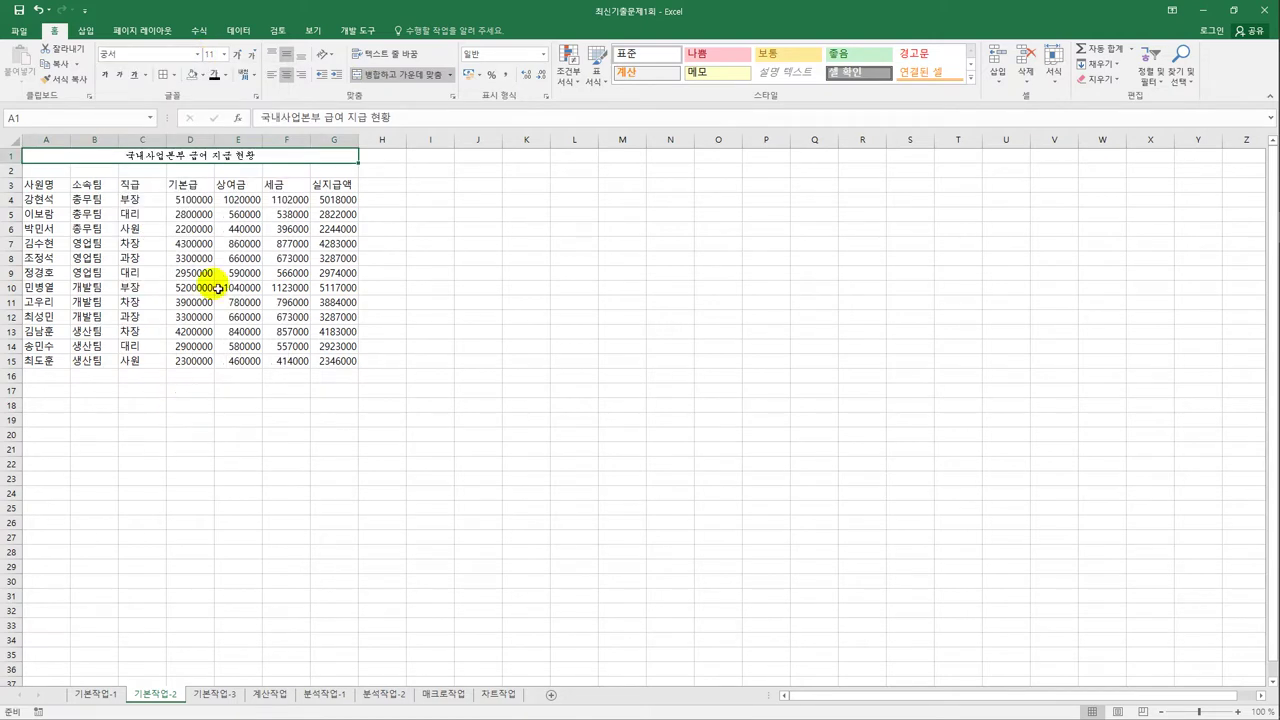
click(226, 55)
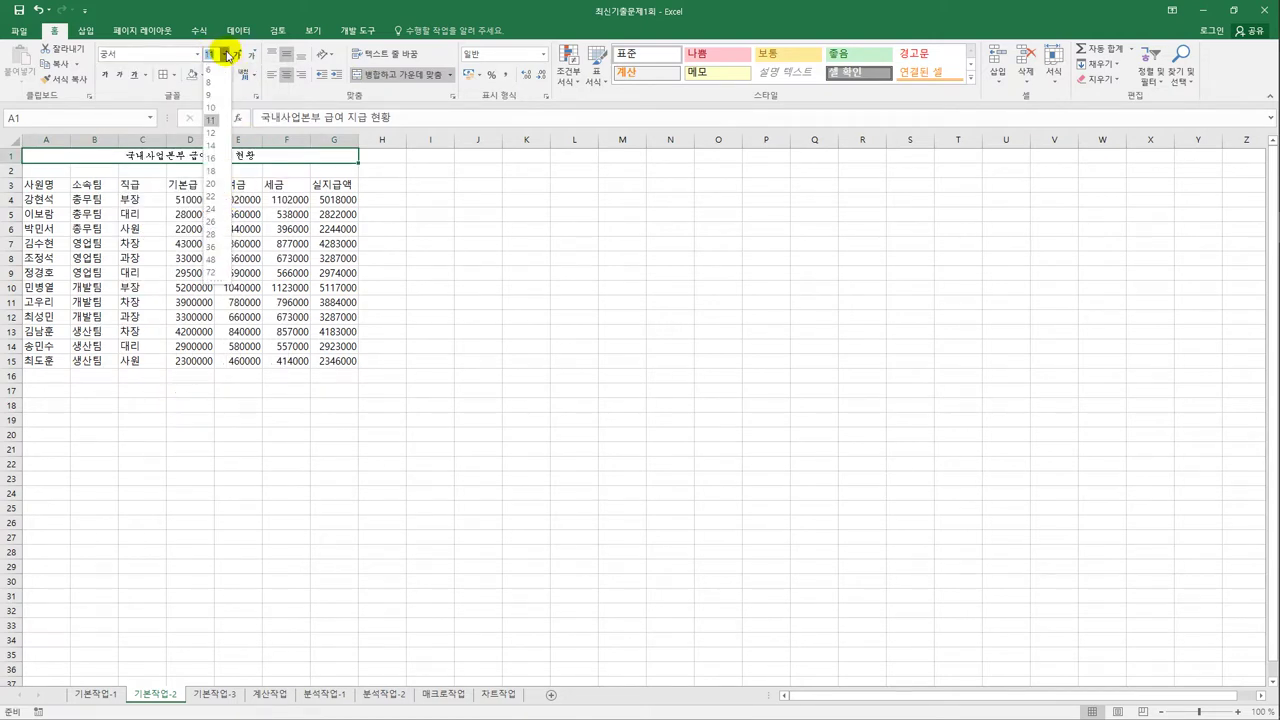
click(212, 172)
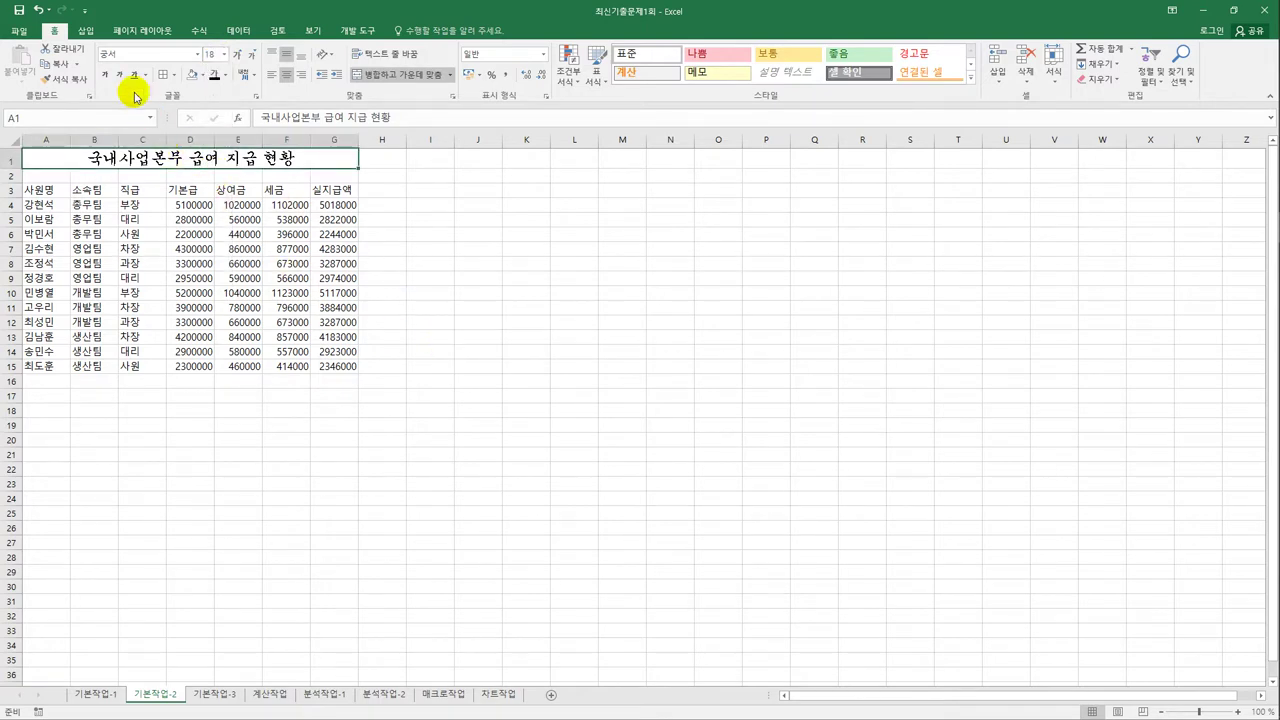
click(105, 75)
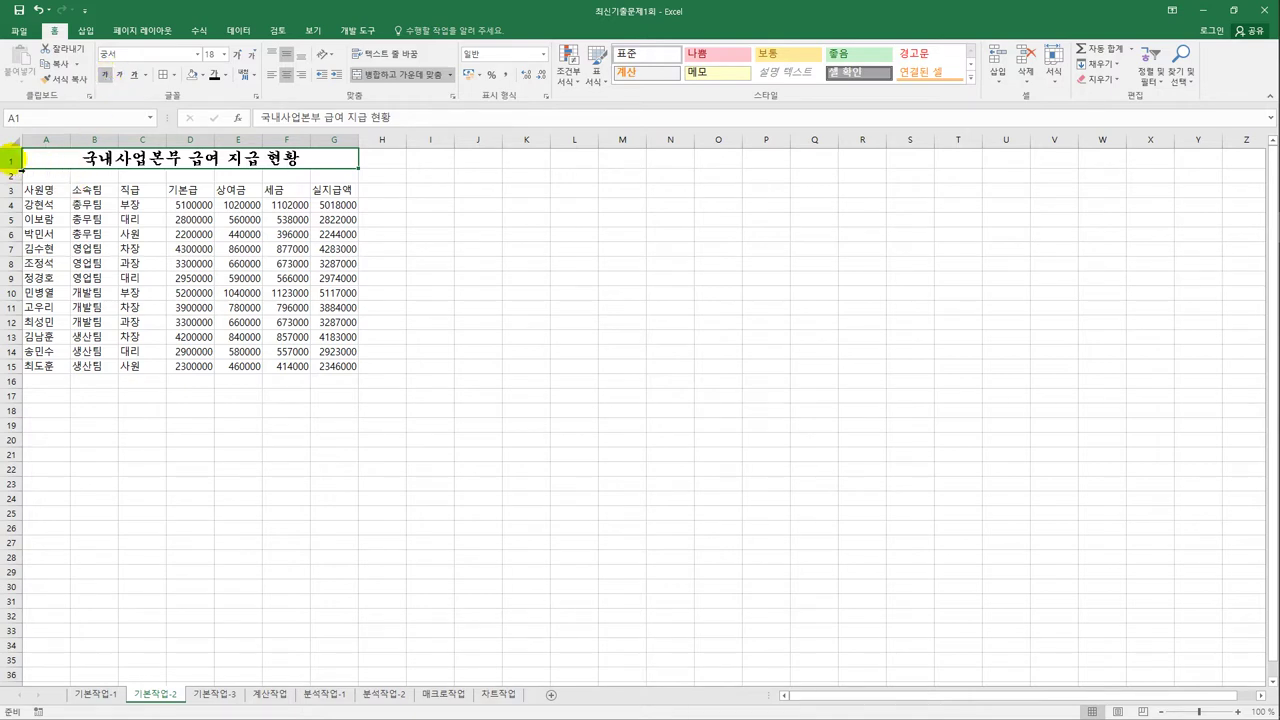
Set the height of row 1 to 28.
click(14, 162)
right_click(13, 163)
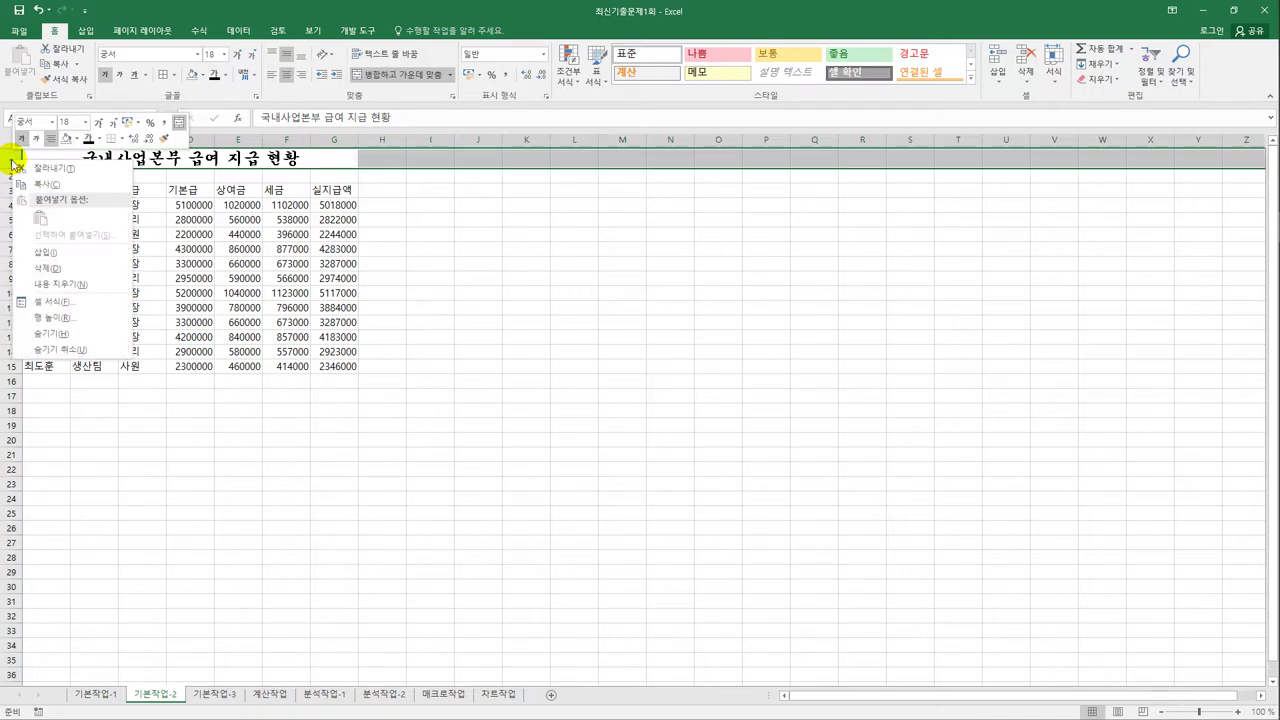
click(94, 317)
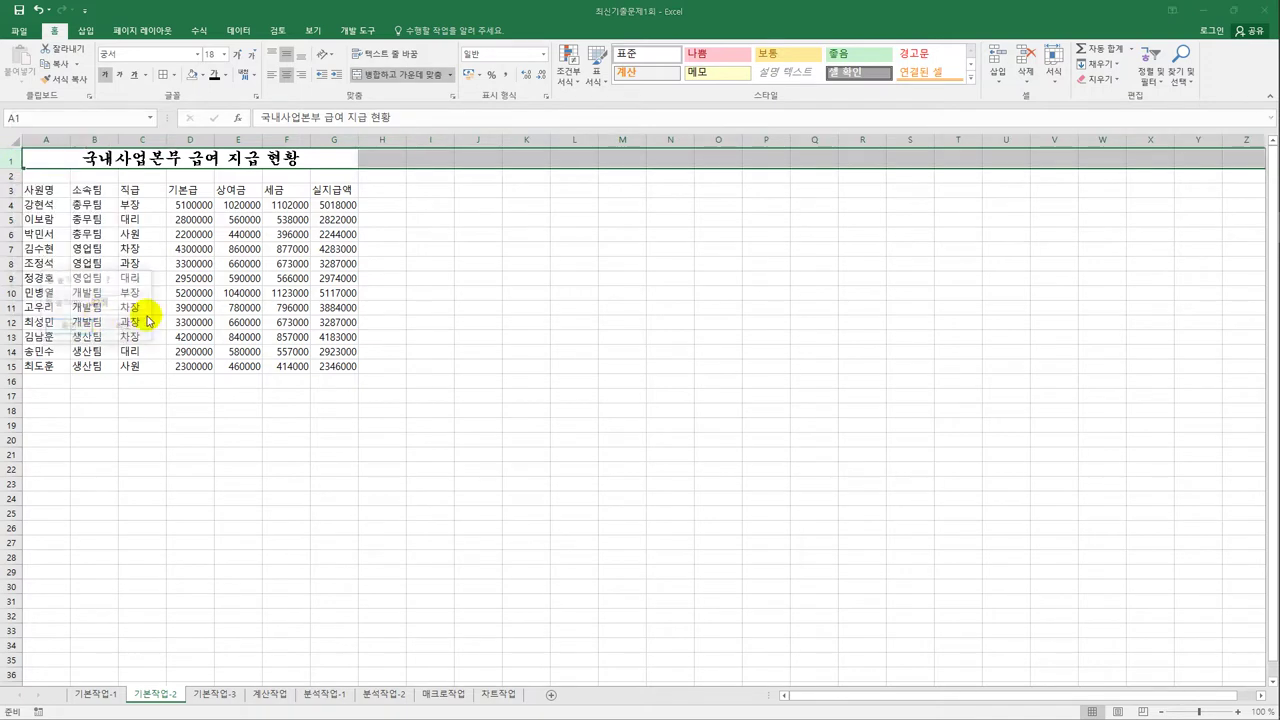
drag(90, 287, 518, 238)
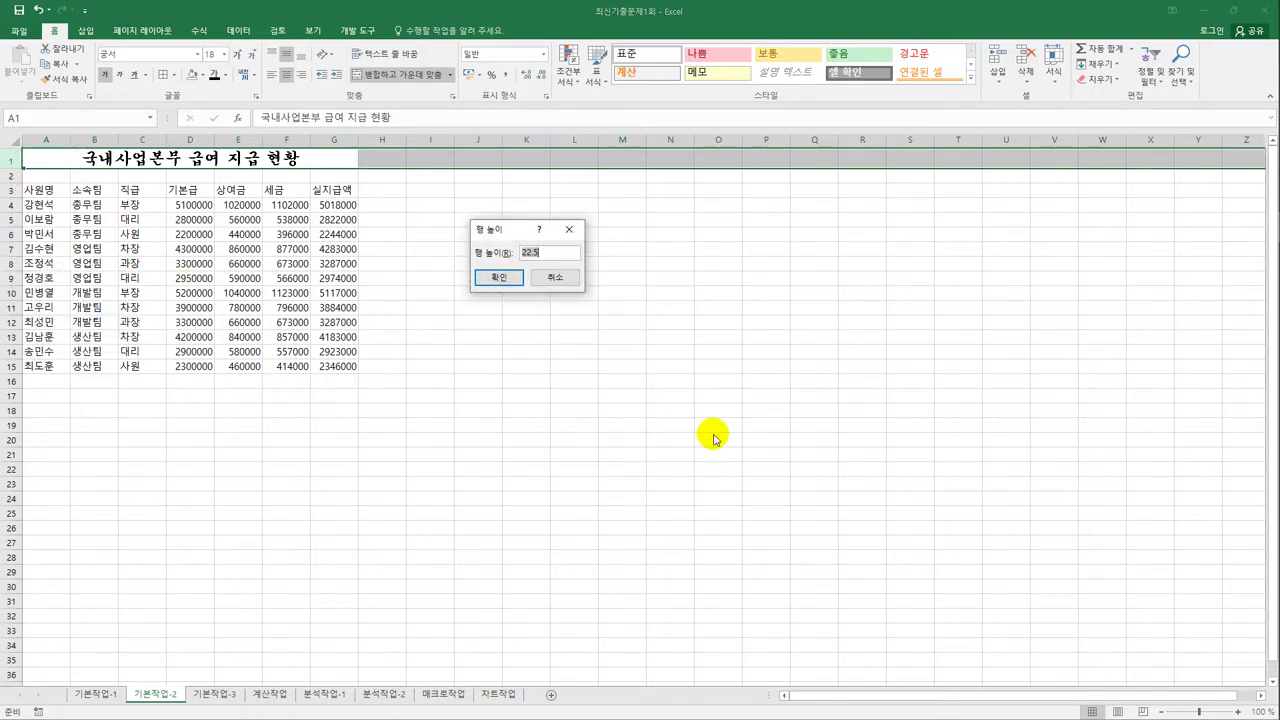
text(28)
click(494, 279)
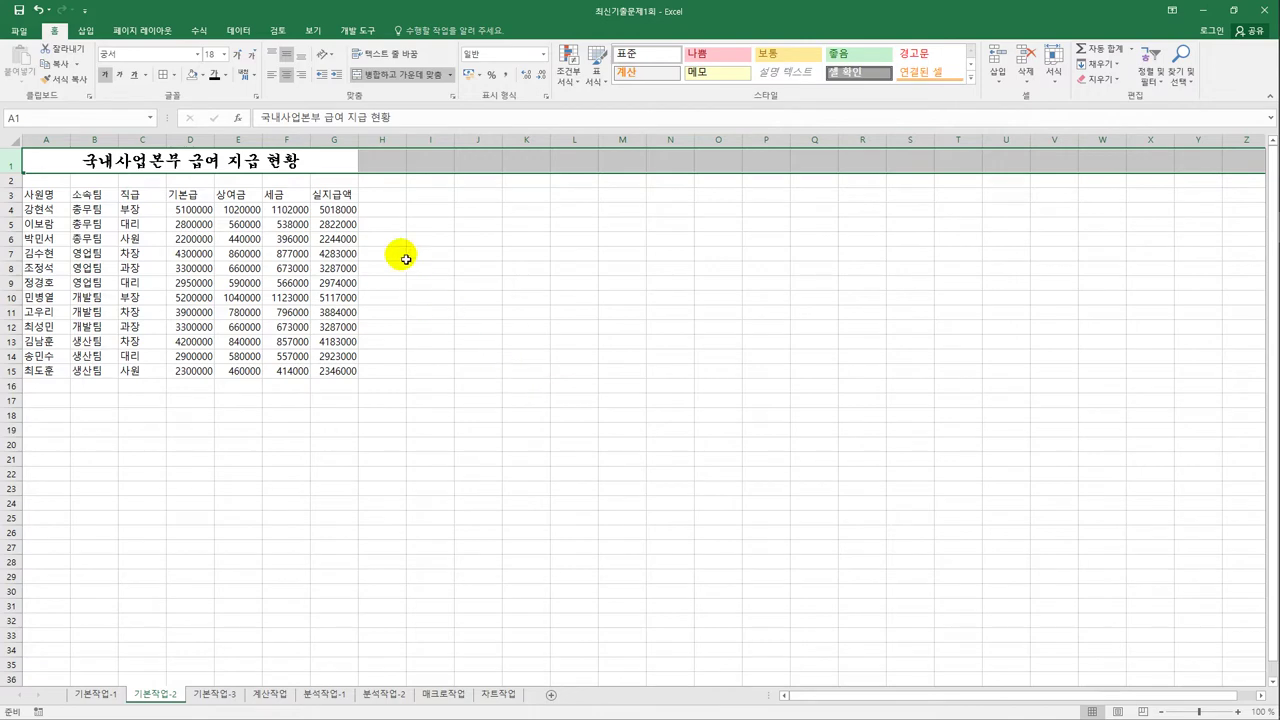
Convert the heading 상여금 in cell E3 to the Hanja 賞與金.
drag(238, 194, 334, 194)
click(239, 201)
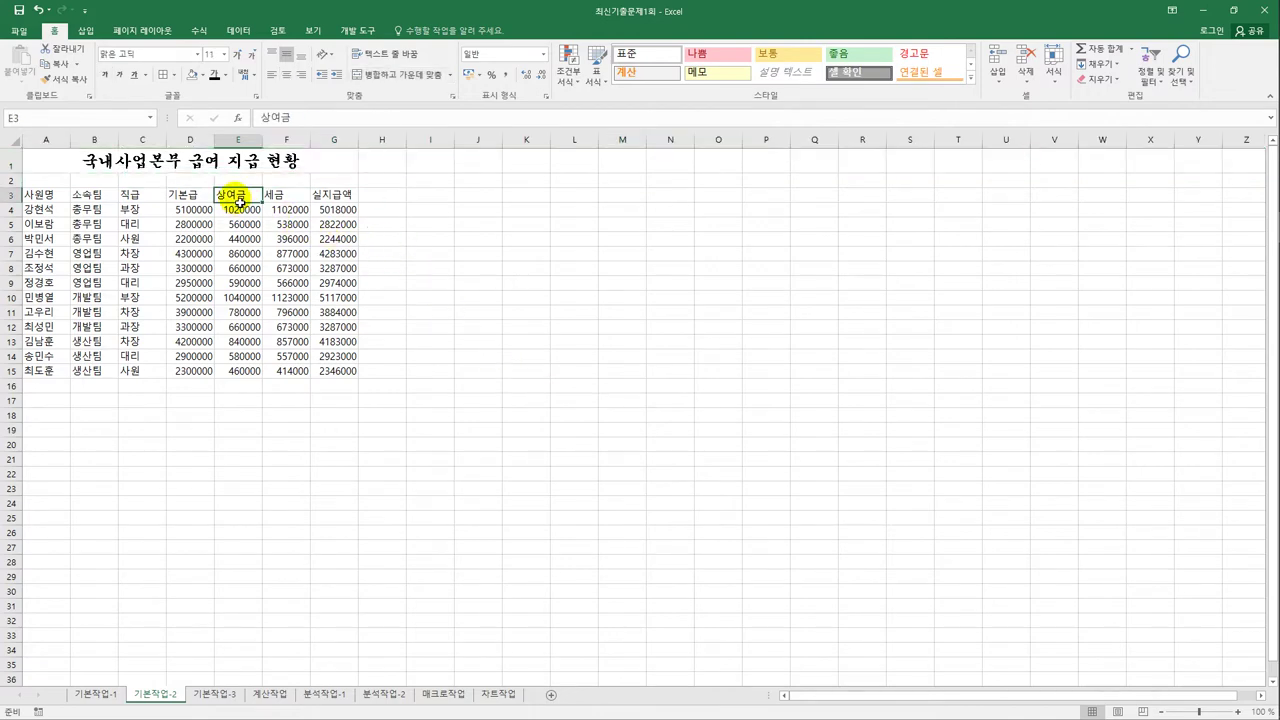
double_click(239, 201)
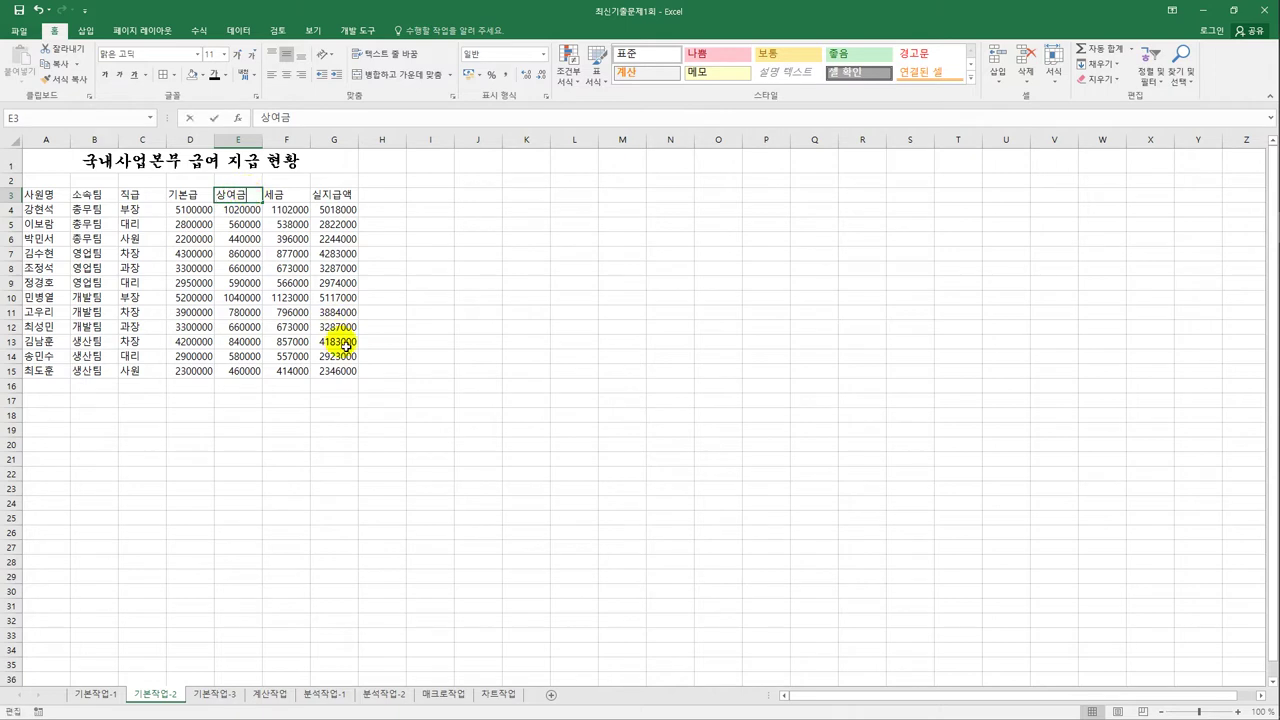
key(Hangul_Hanja)
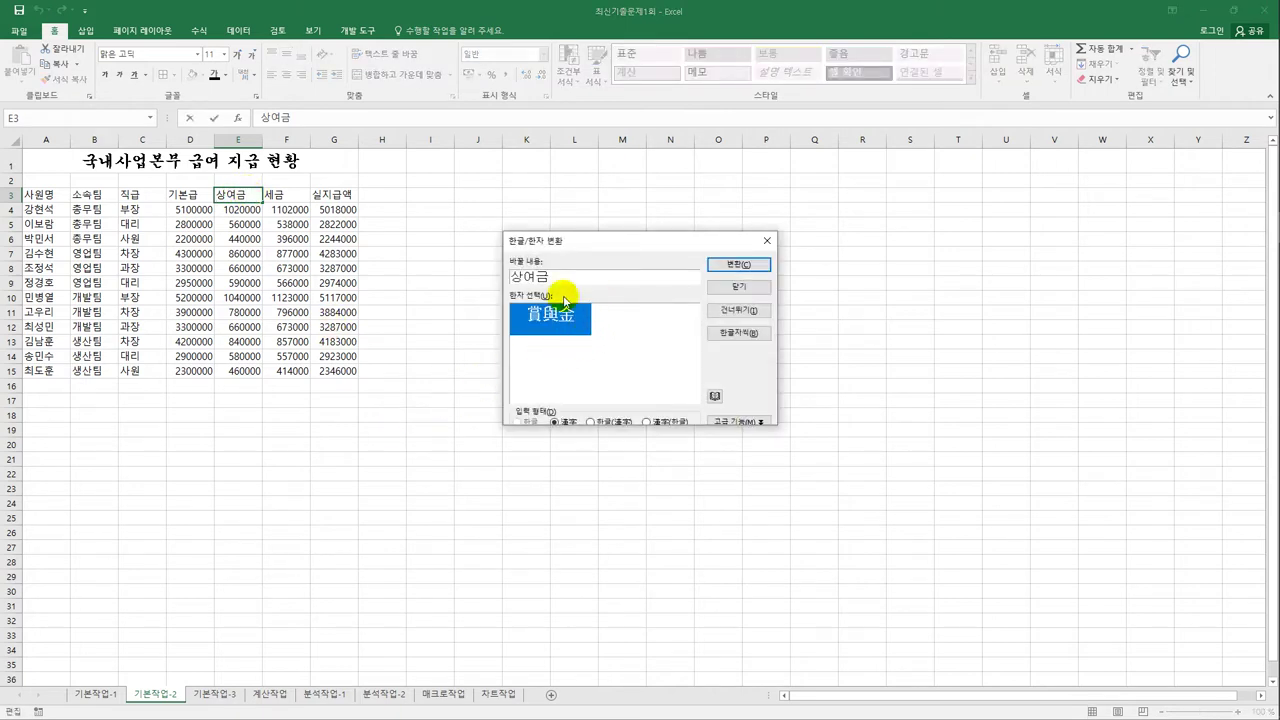
click(730, 265)
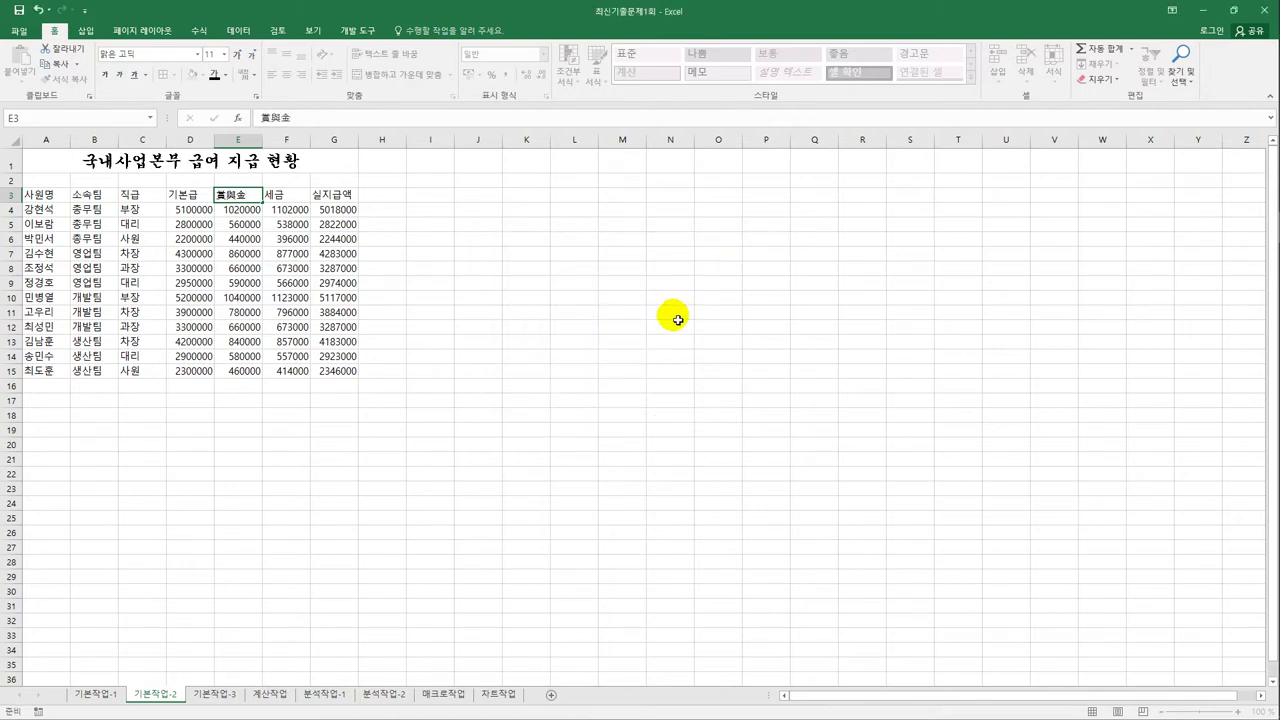
click(678, 320)
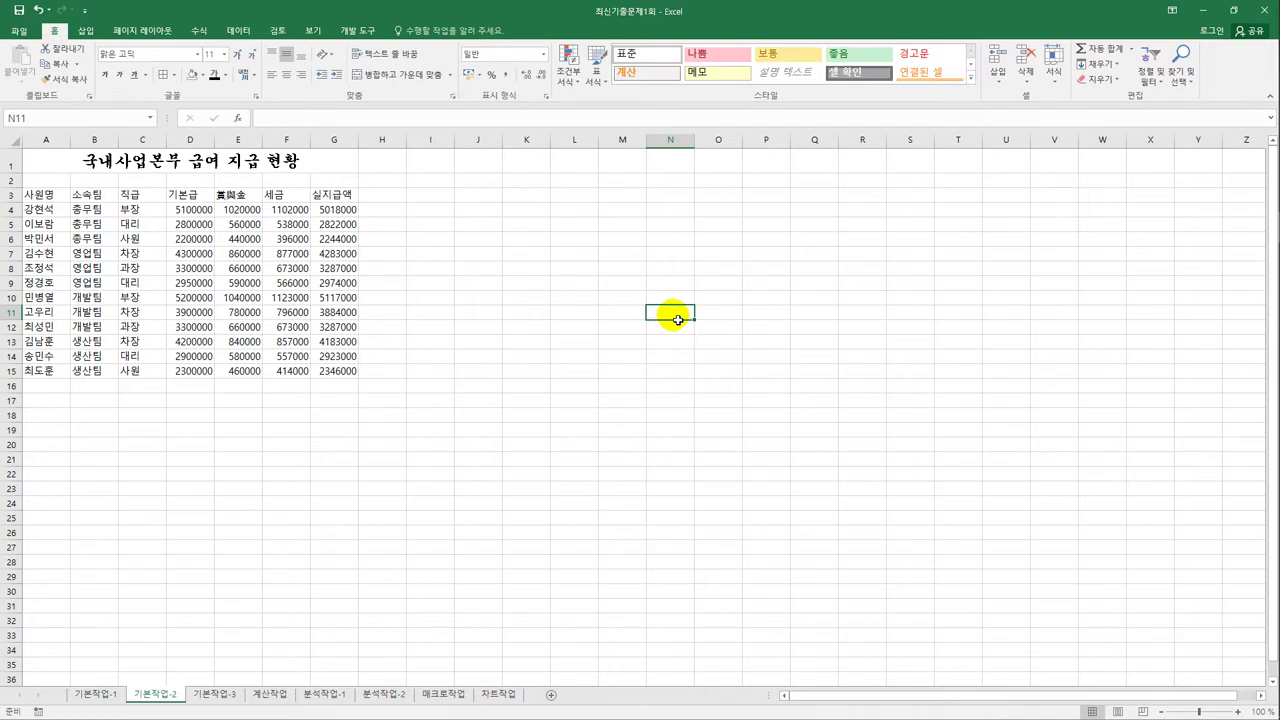
Insert a comment on the title cell A1, replacing its default text with "2021년 5월분".
click(296, 168)
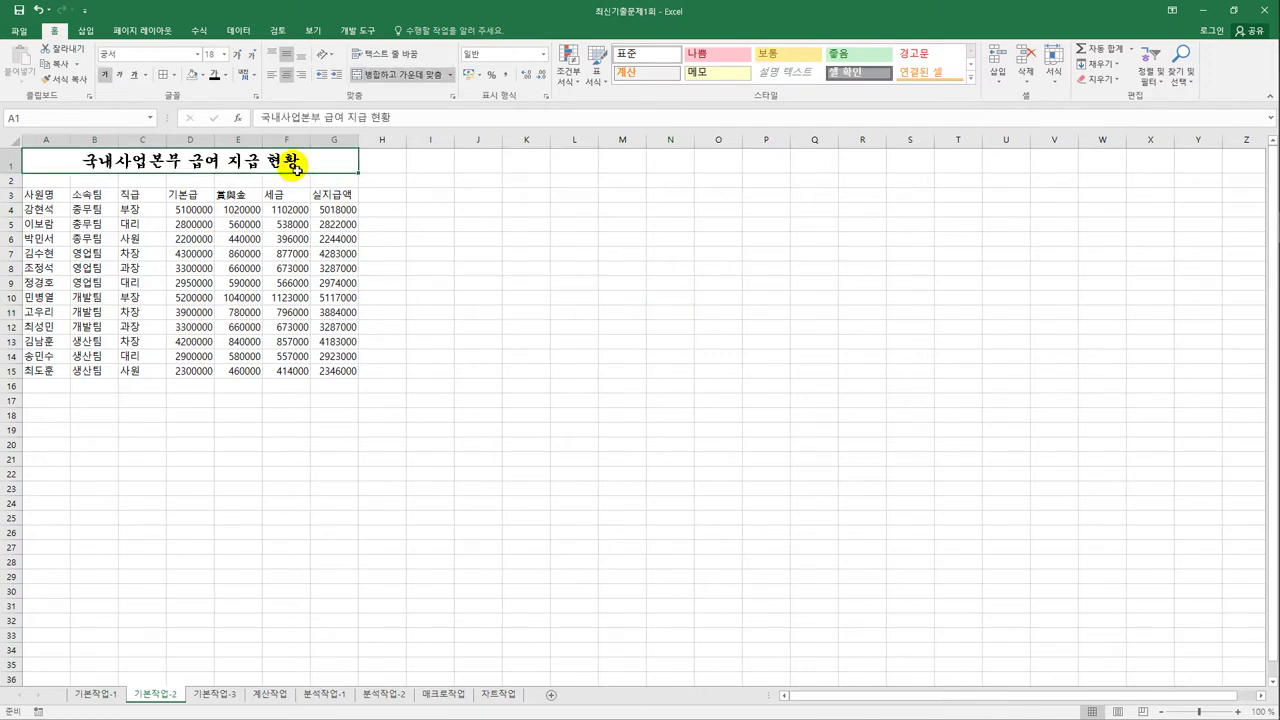
right_click(296, 168)
click(399, 378)
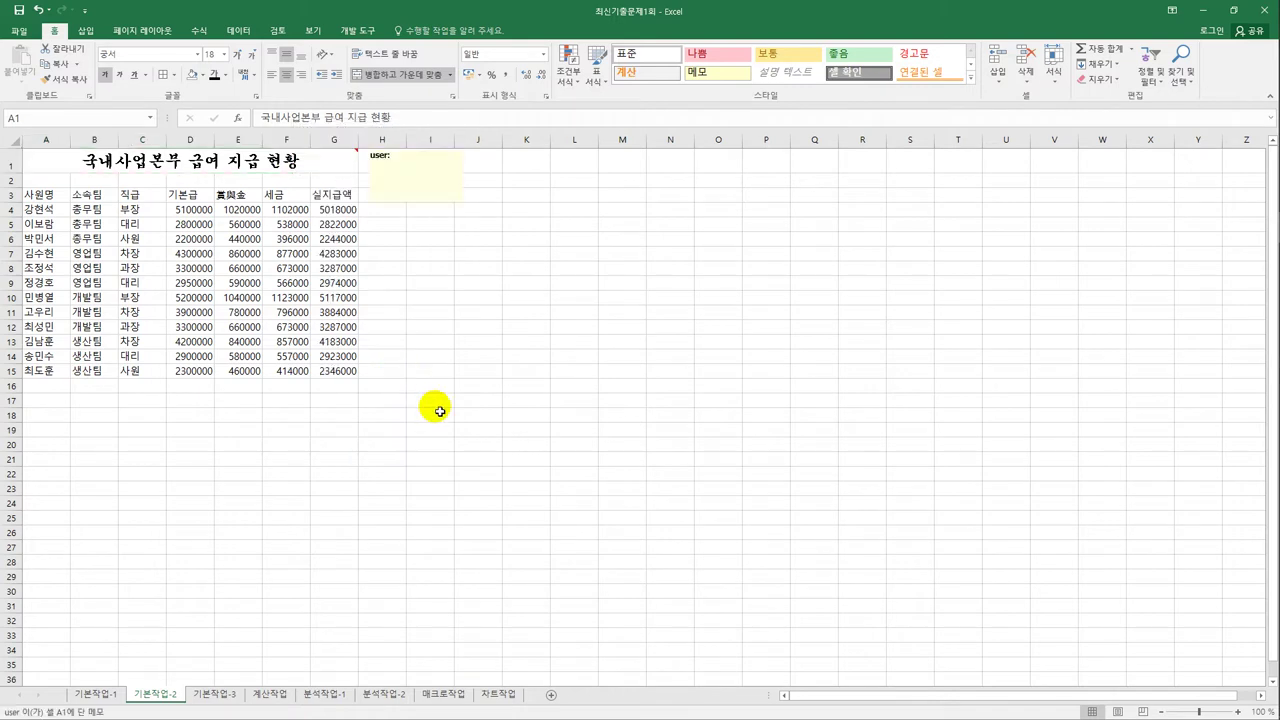
key(ctrl+a)
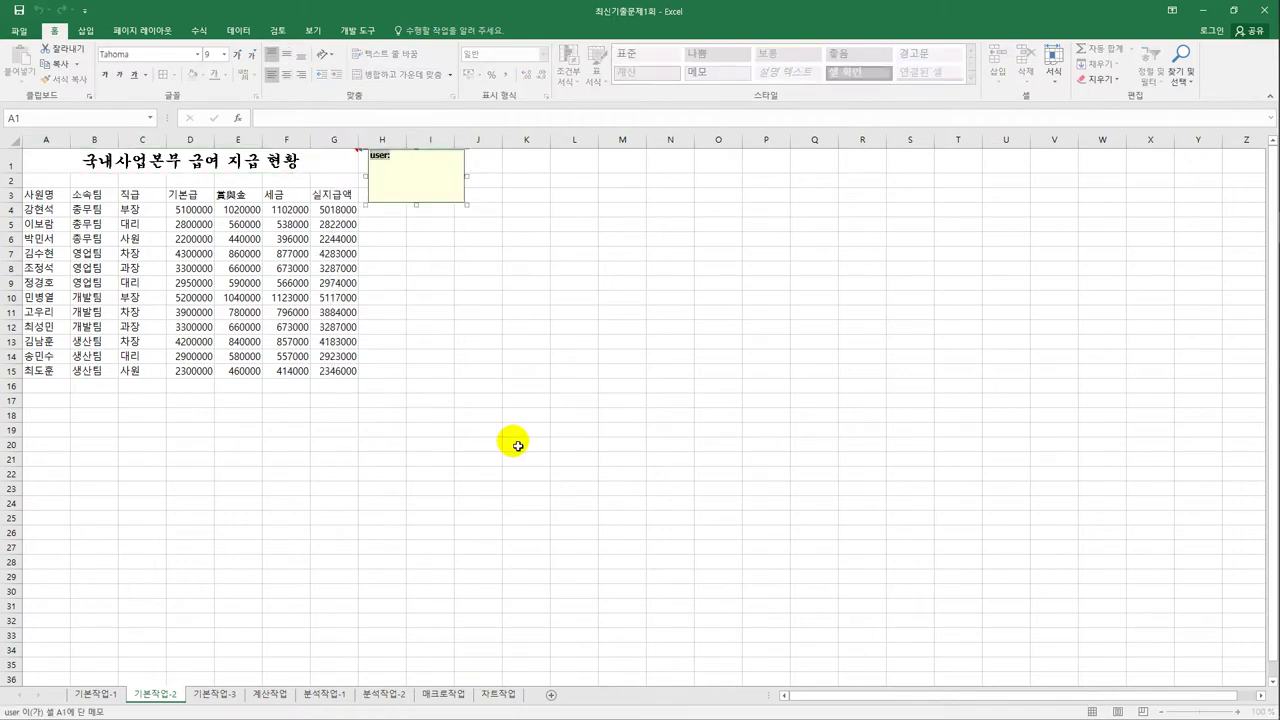
text(2021)
text(년 5우)
text(ㄹ분)
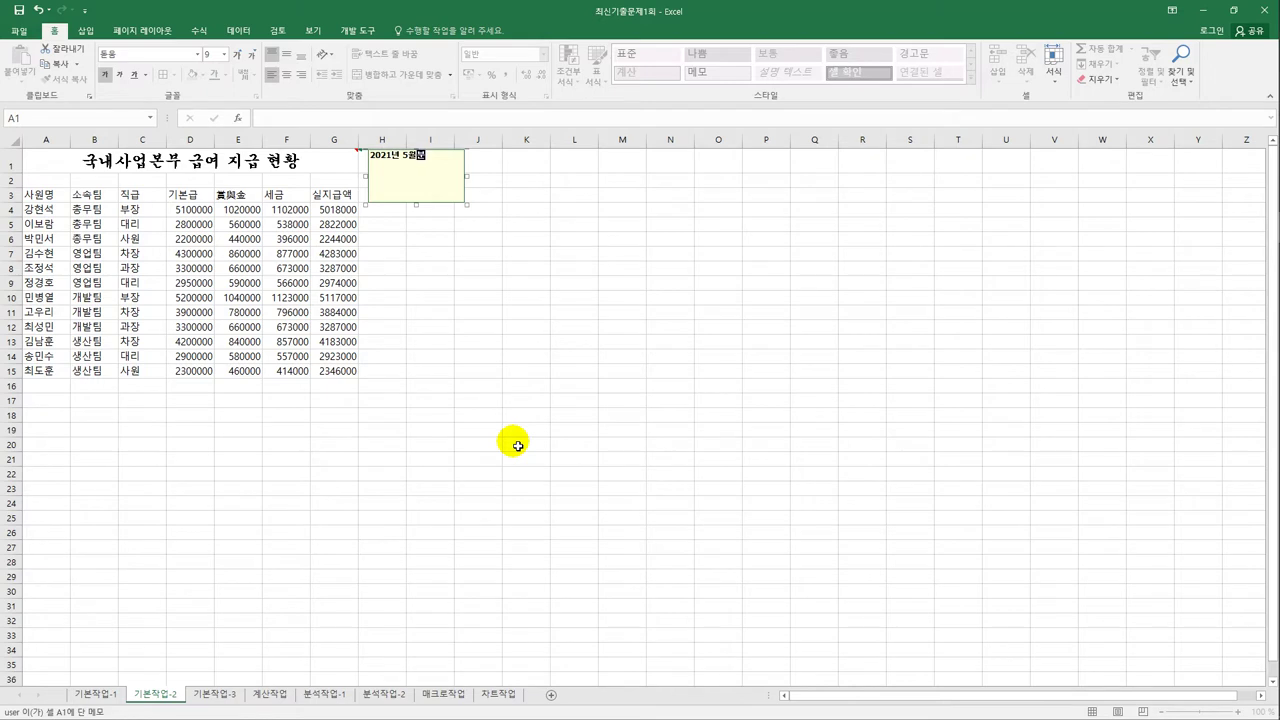
Set the comment on cell A1 to stay always displayed.
click(314, 171)
right_click(312, 163)
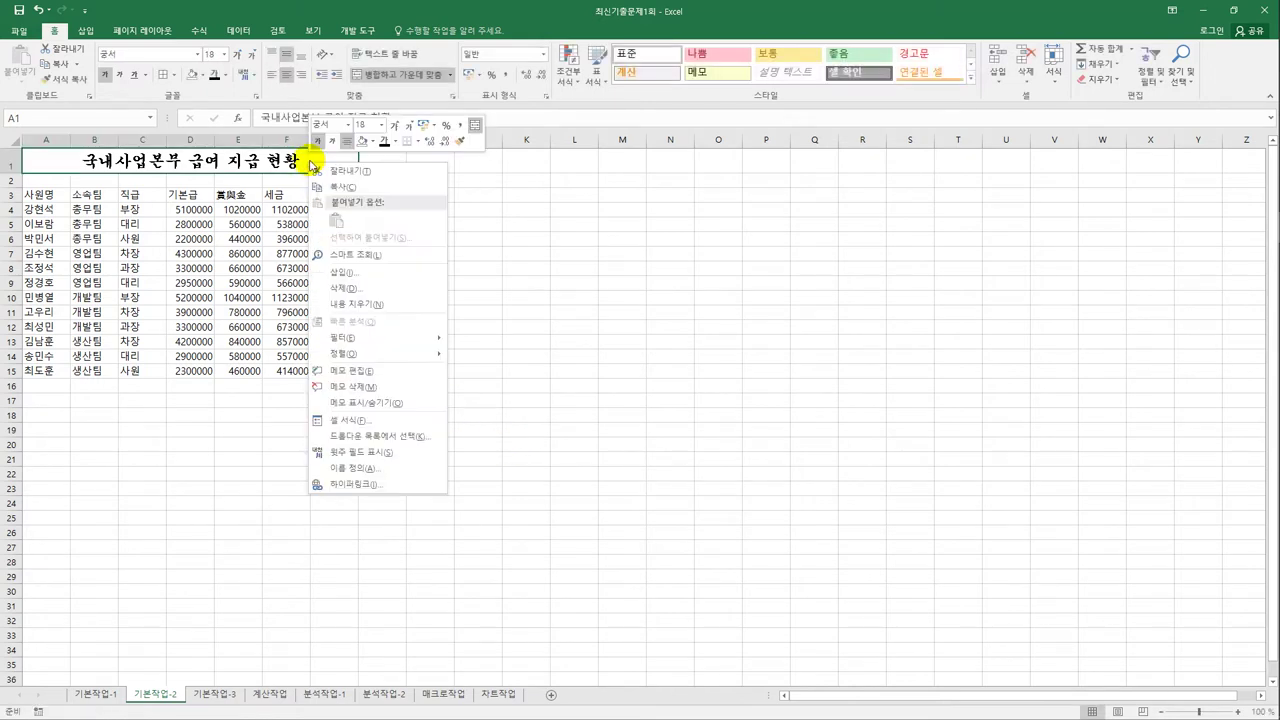
click(398, 403)
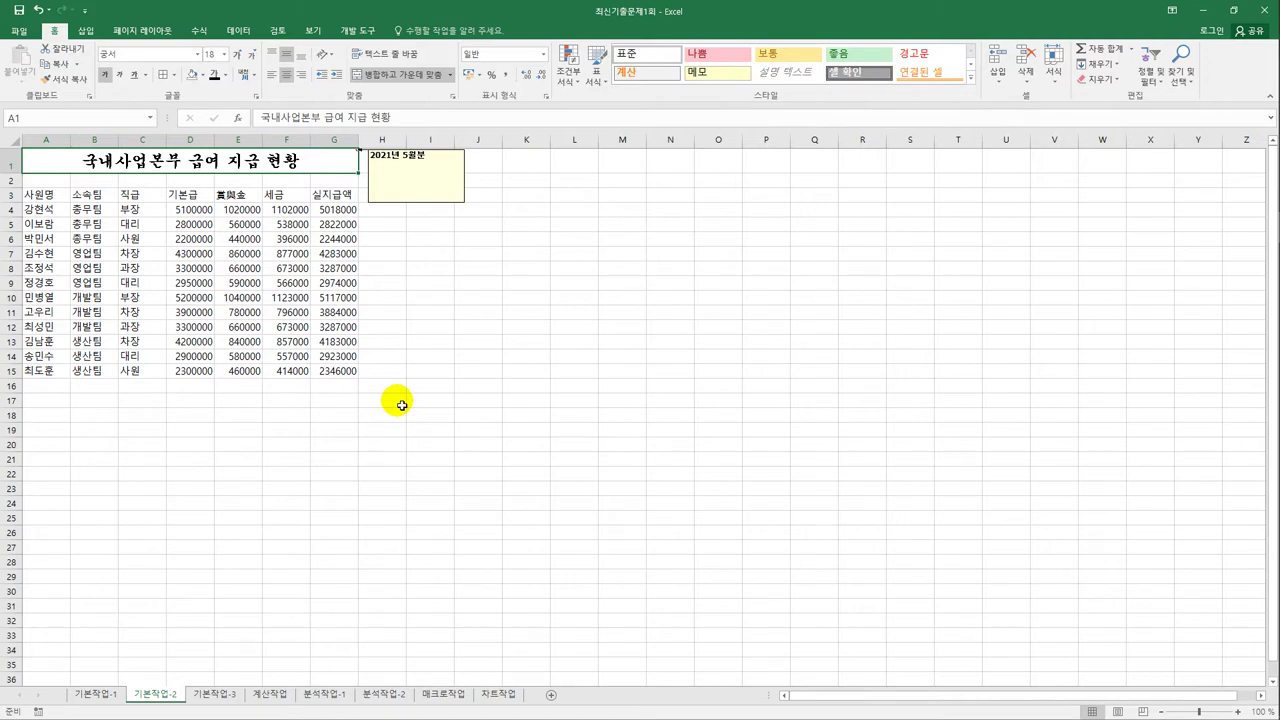
click(419, 172)
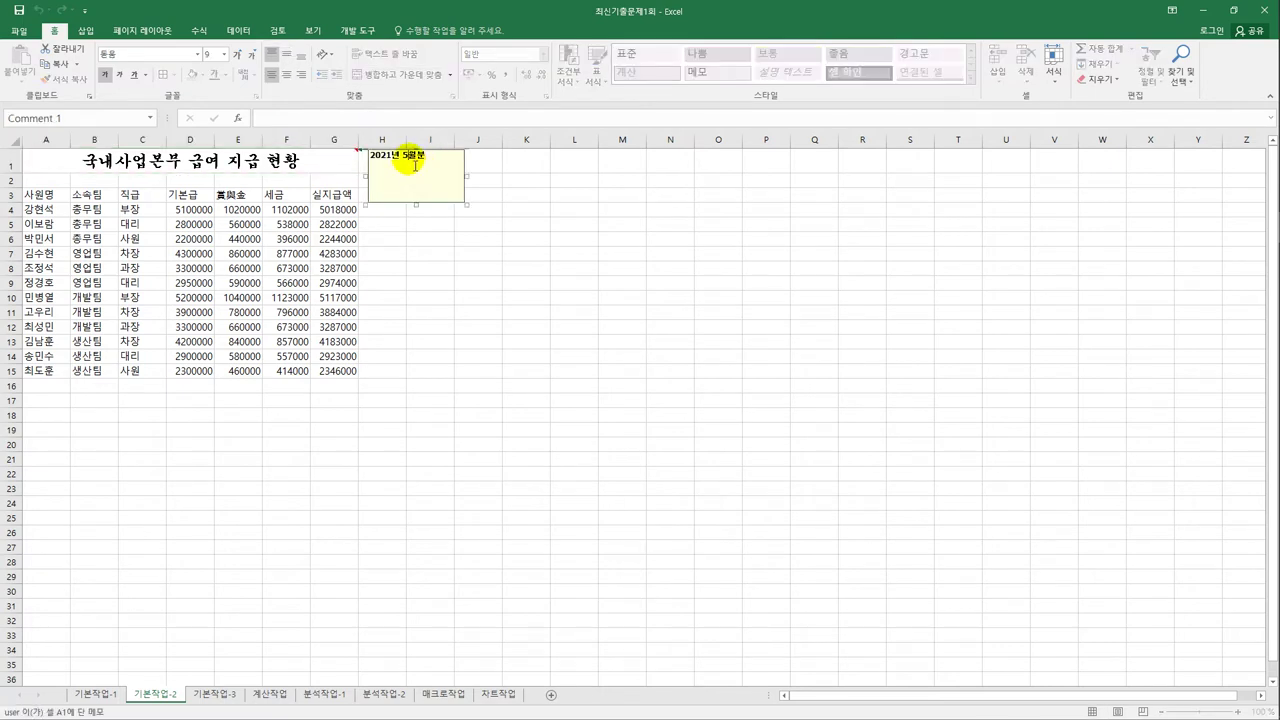
right_click(414, 159)
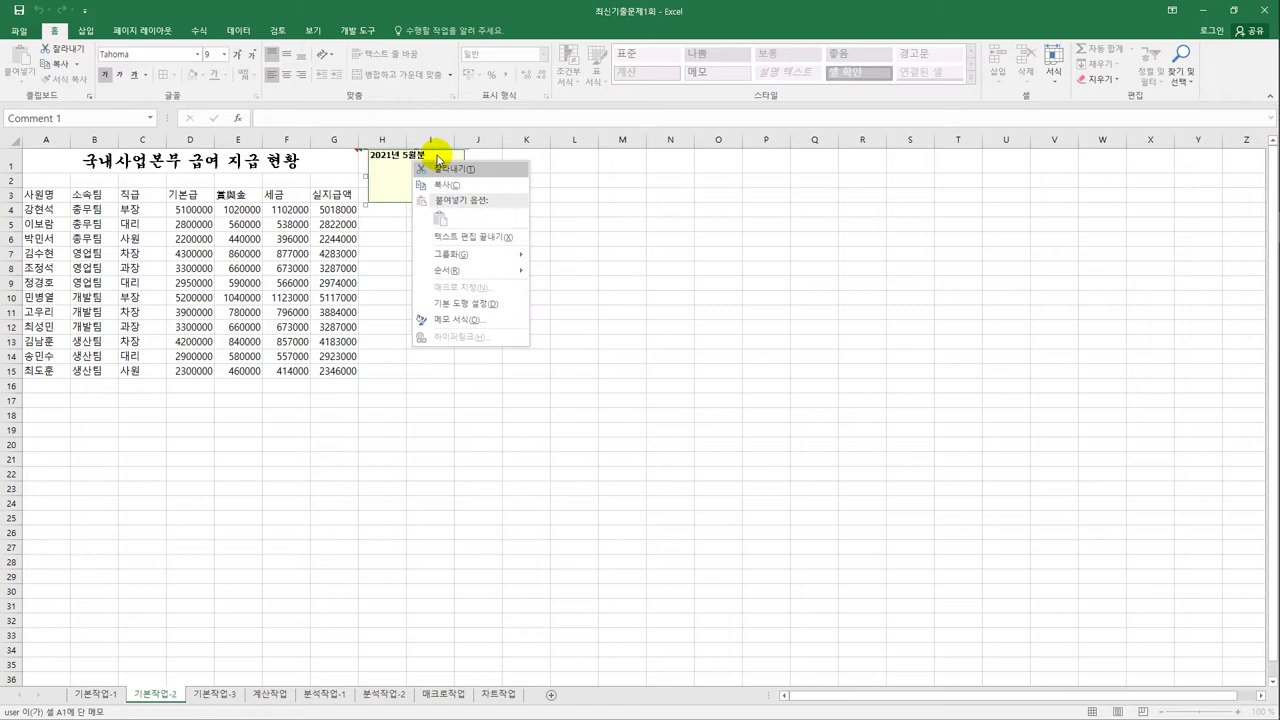
click(495, 319)
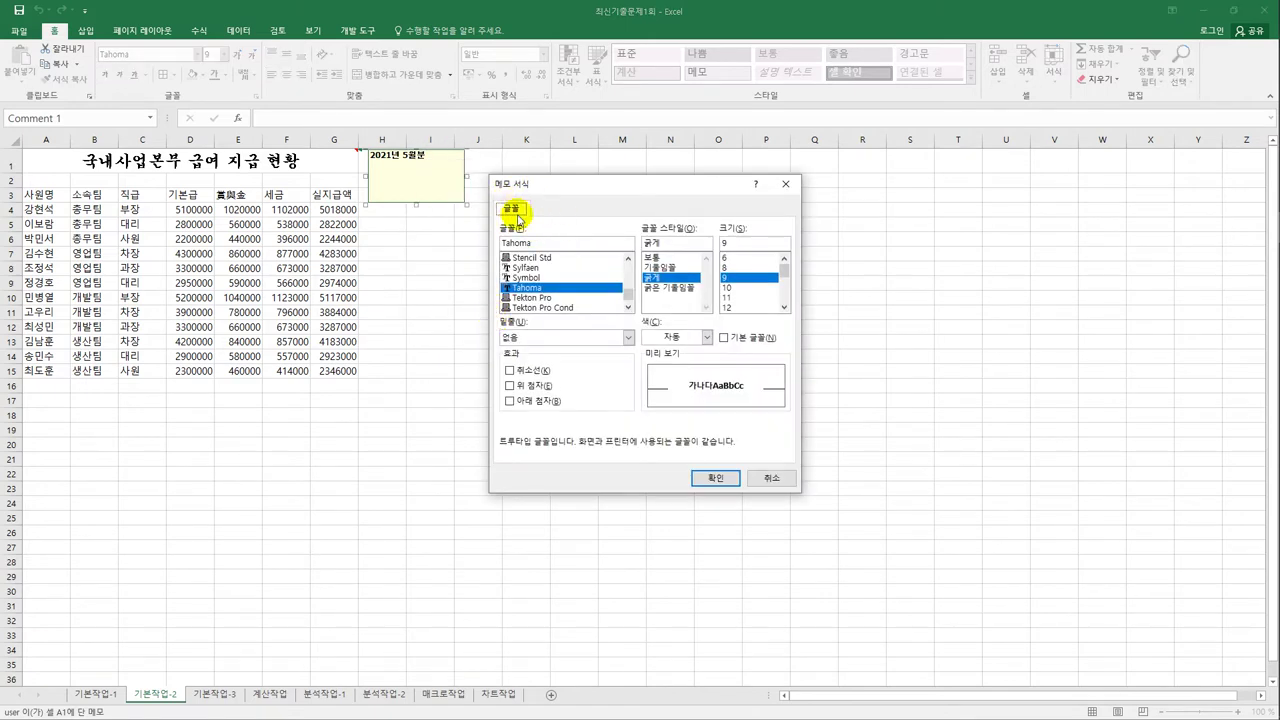
click(769, 479)
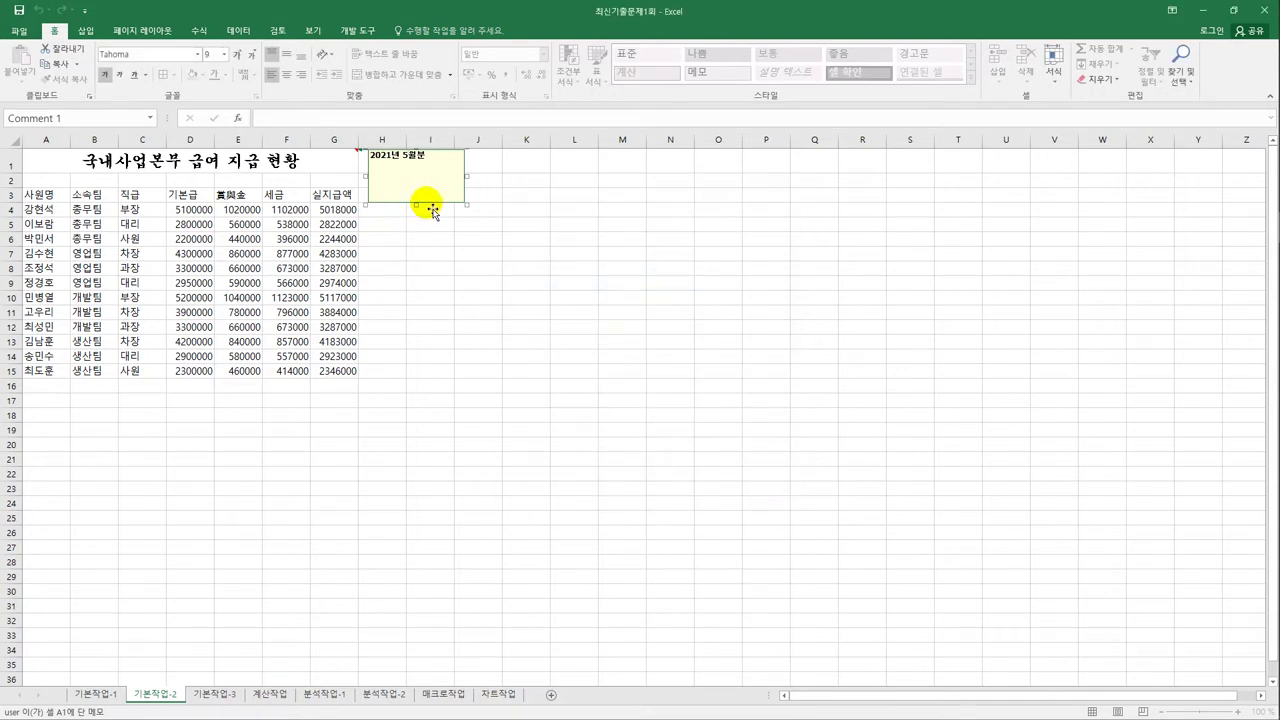
Turn on automatic sizing (자동 크기) in the alignment settings of the A1 comment box.
click(433, 208)
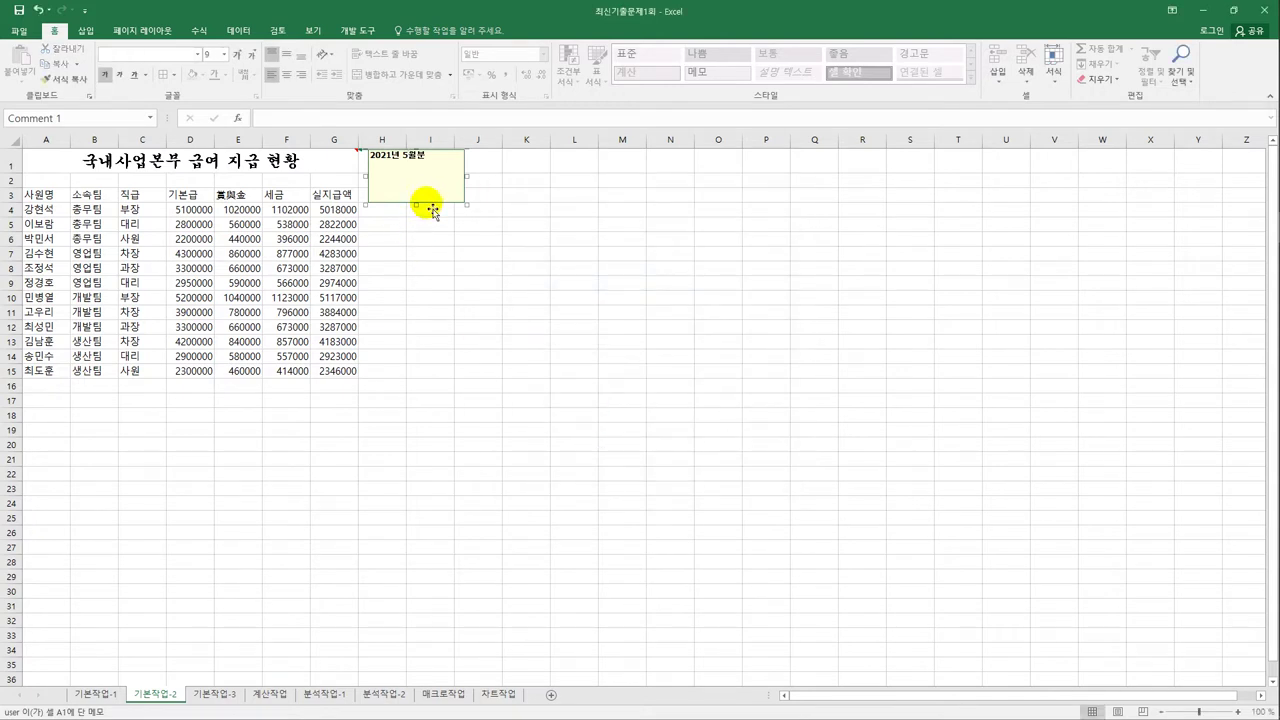
right_click(431, 207)
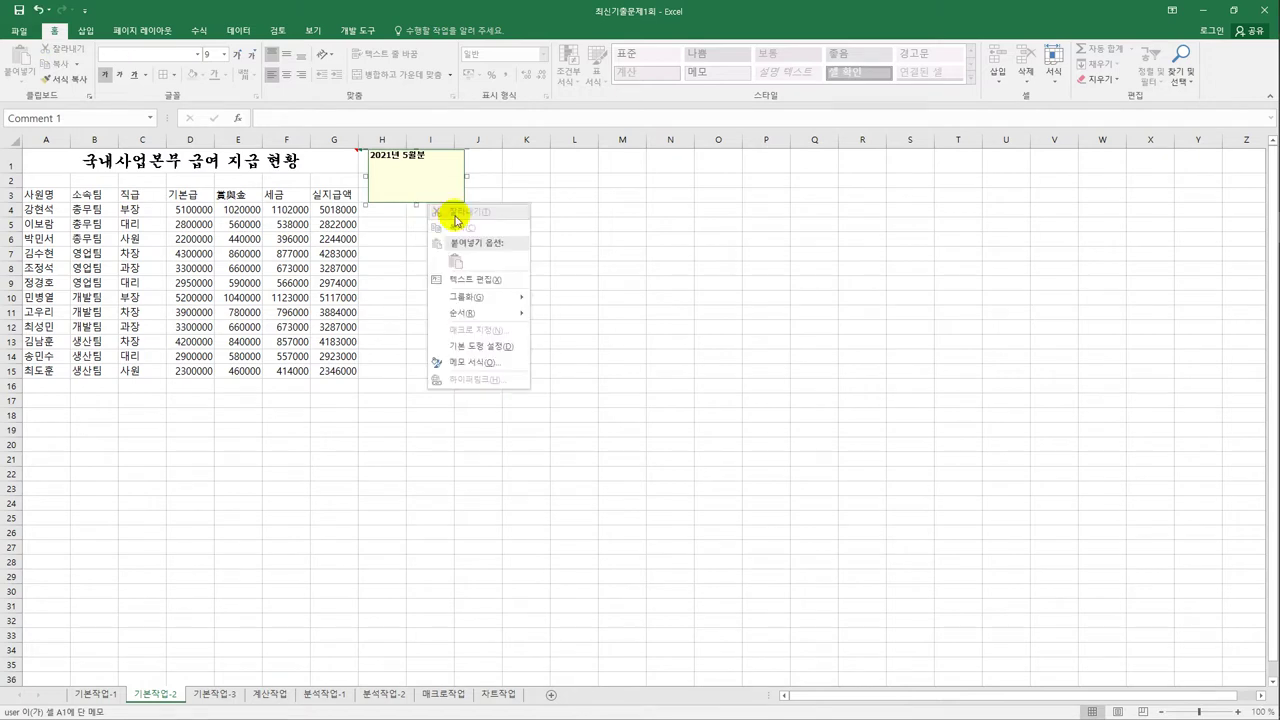
click(481, 362)
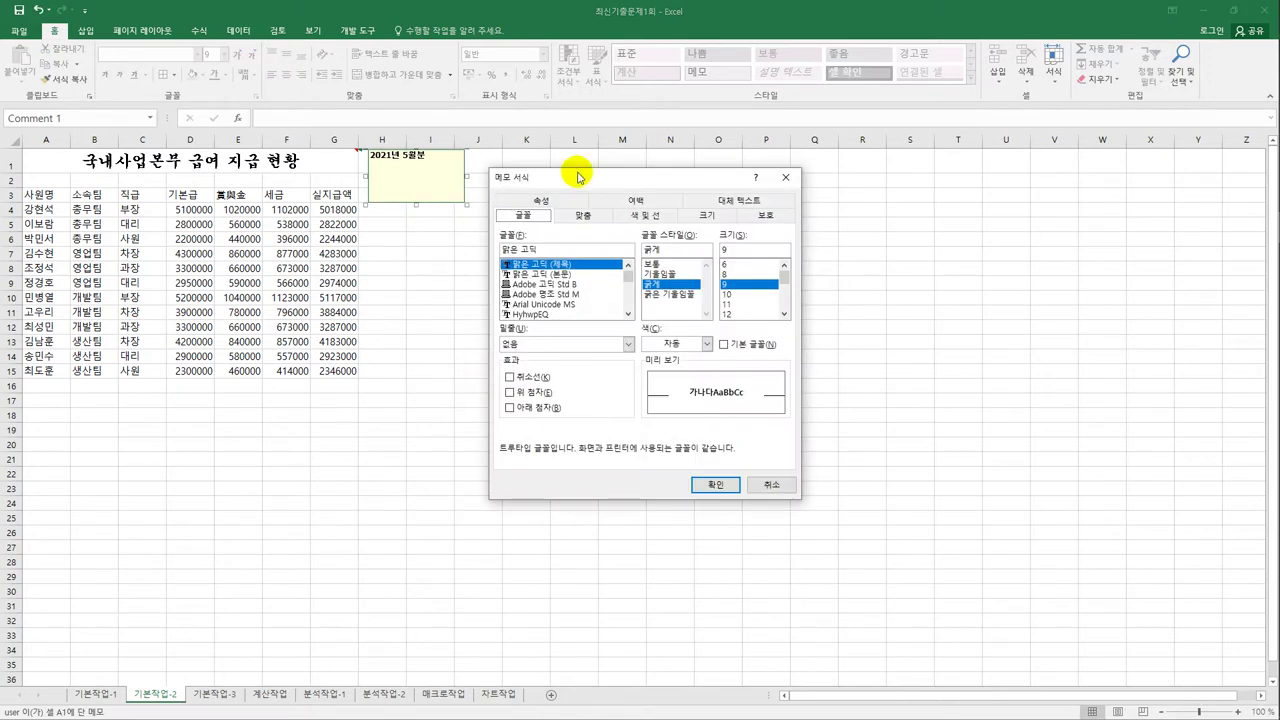
drag(571, 171, 635, 201)
click(628, 241)
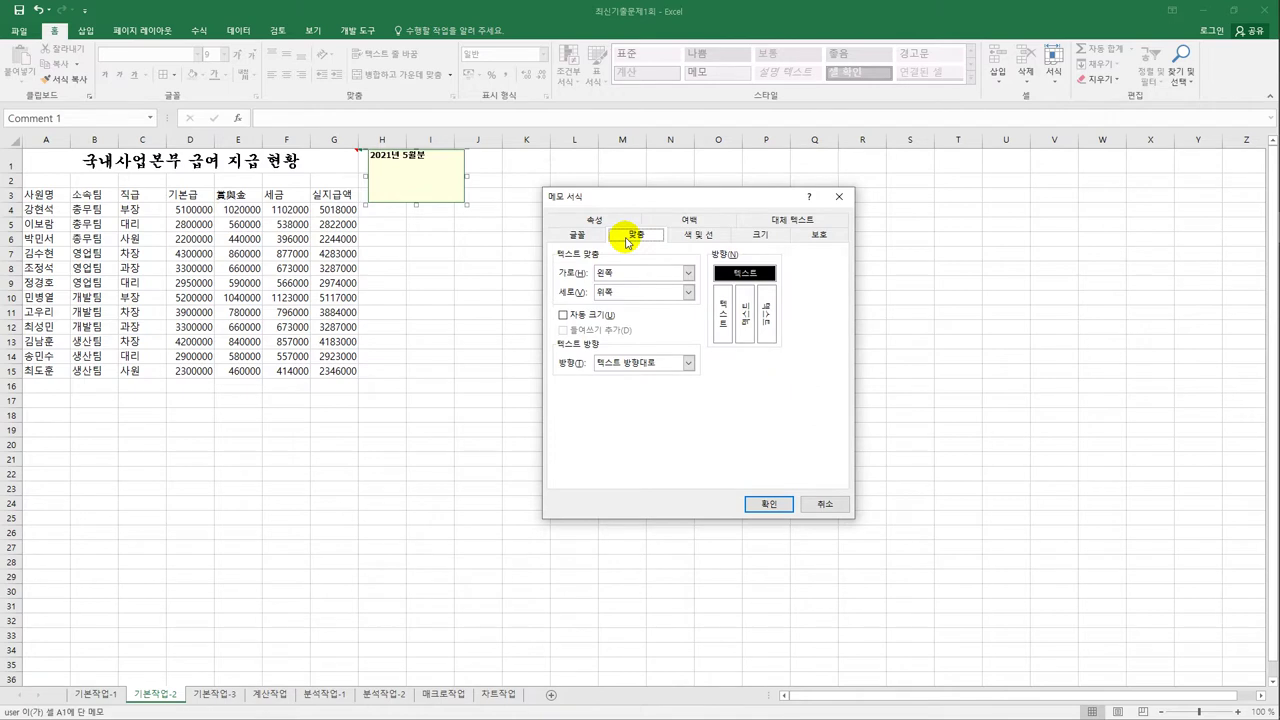
click(600, 316)
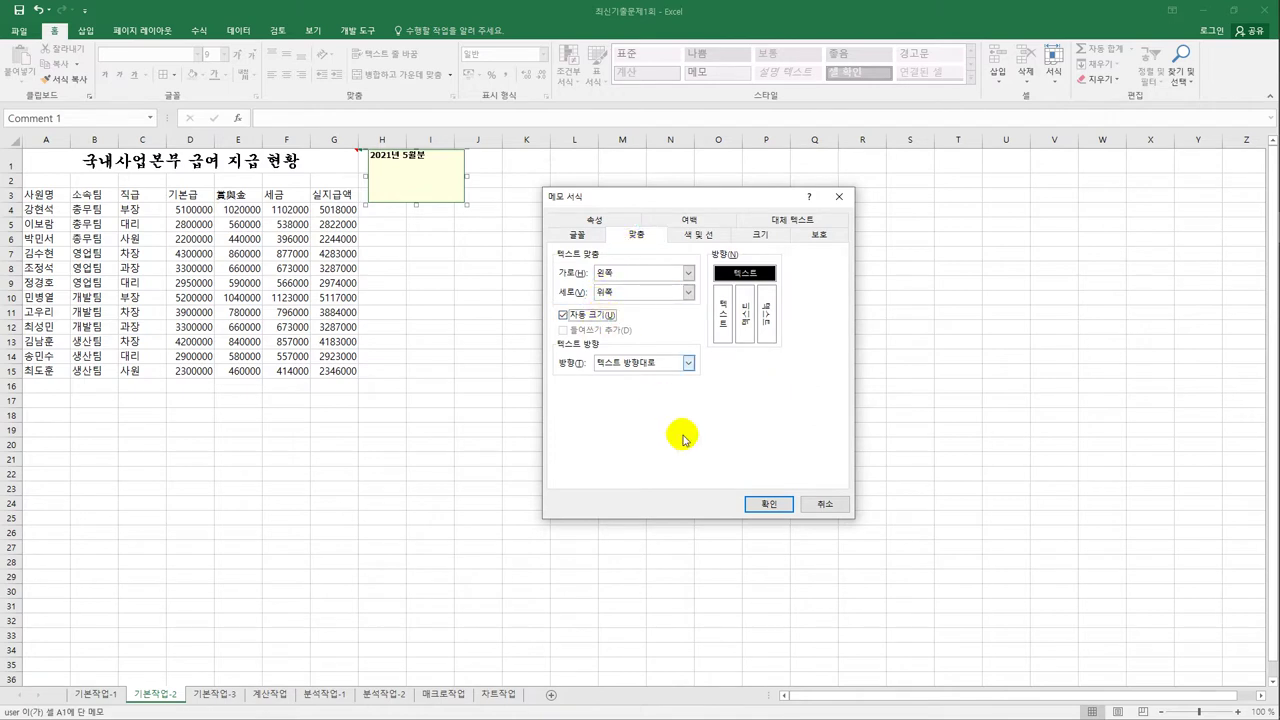
click(772, 505)
click(622, 402)
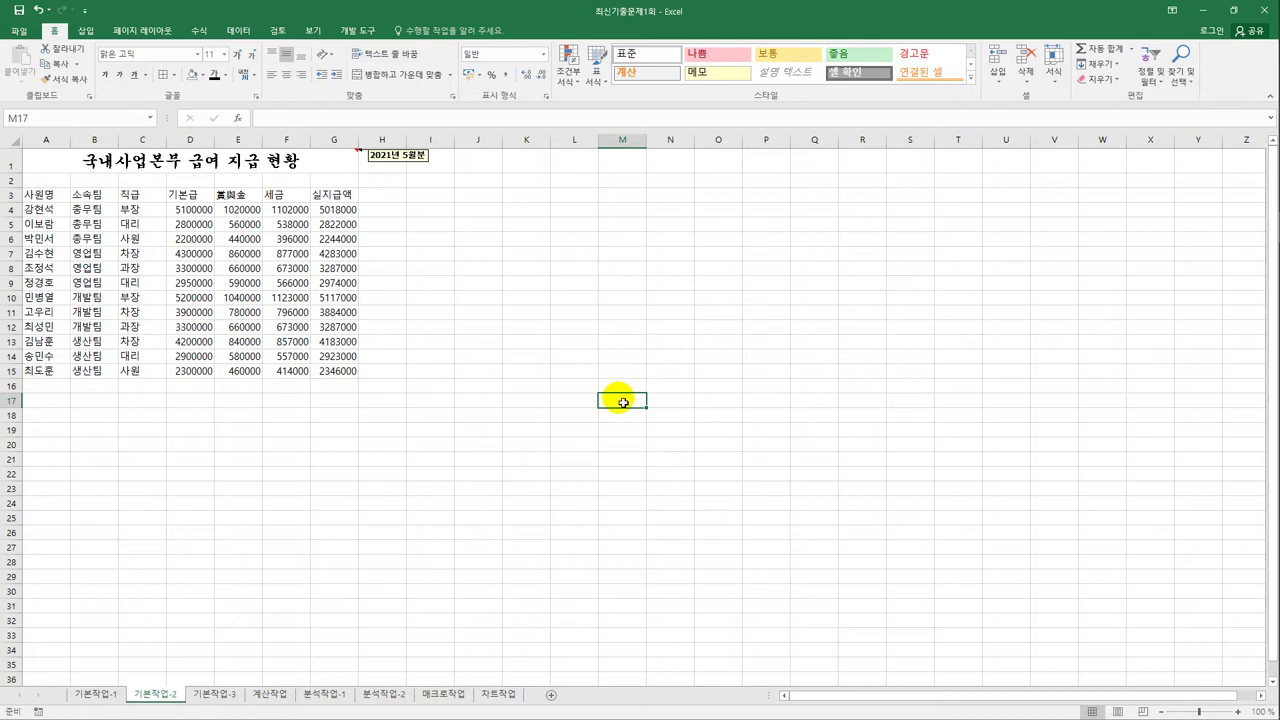
Apply the custom number format #,##0원 to the amounts in D4:G15.
click(190, 213)
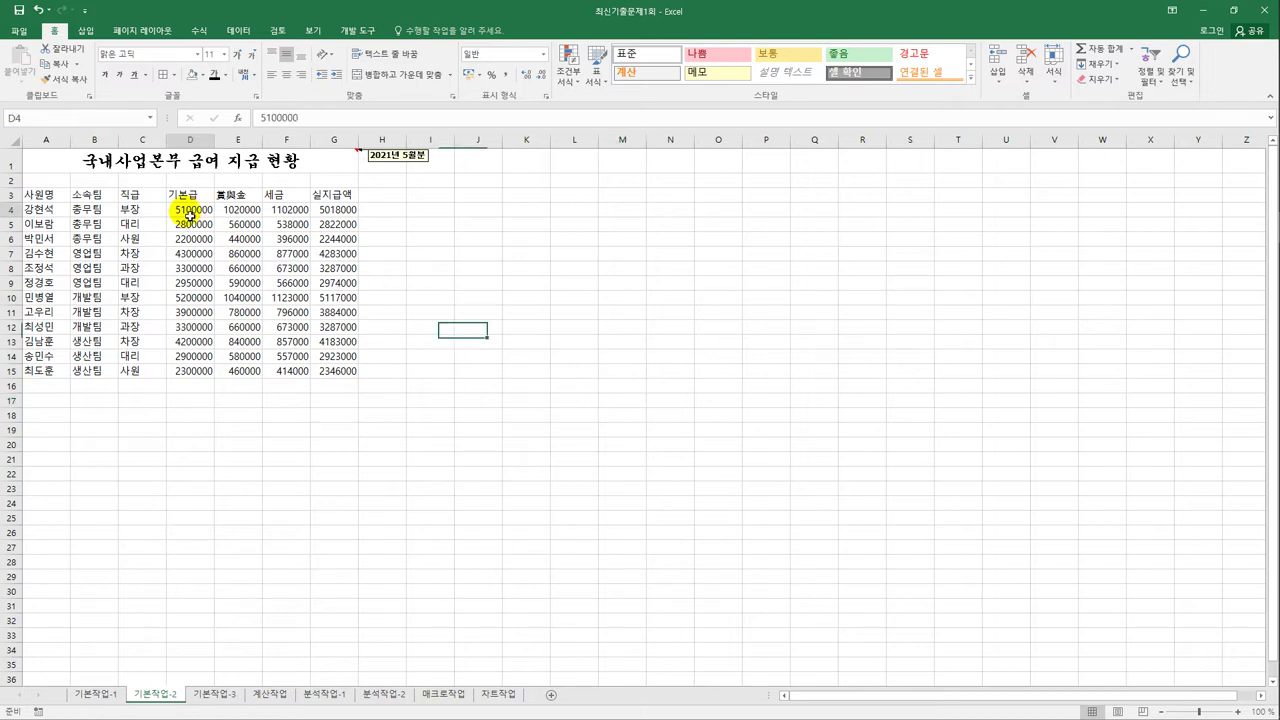
mouse_move(190, 213)
mouse_down()
mouse_move(317, 346)
mouse_move(328, 388)
mouse_up()
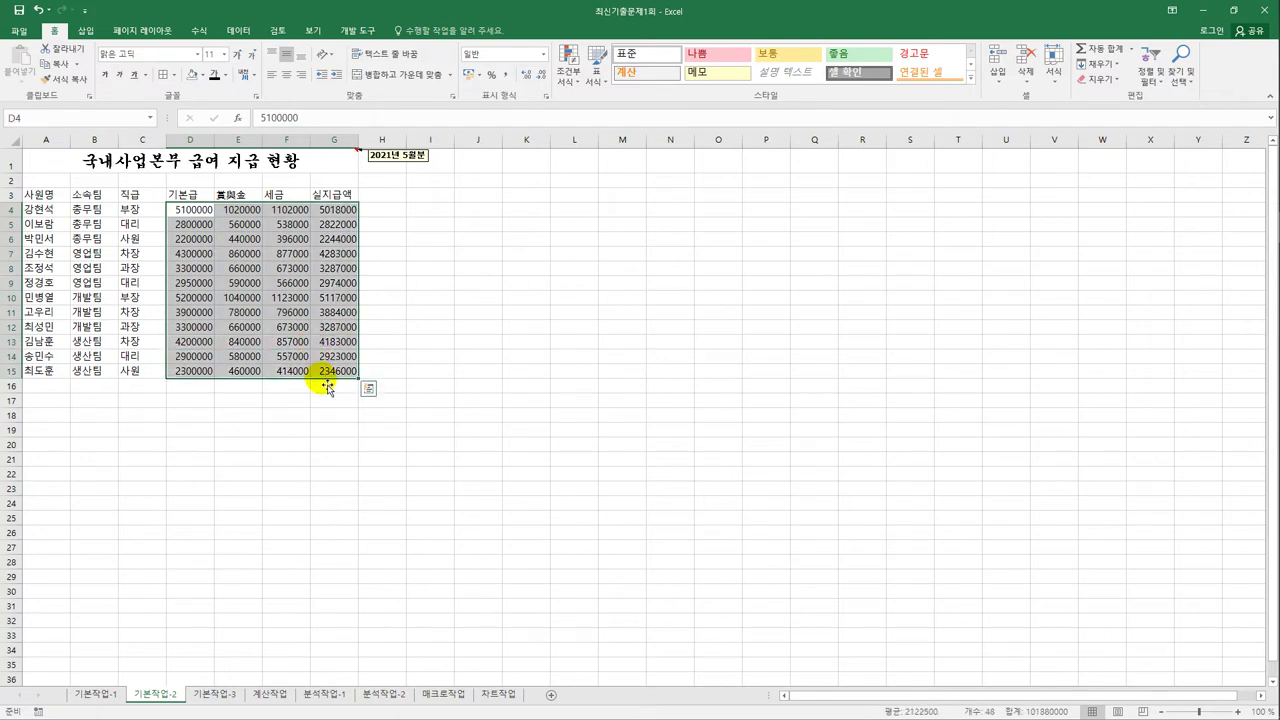
right_click(302, 251)
click(357, 490)
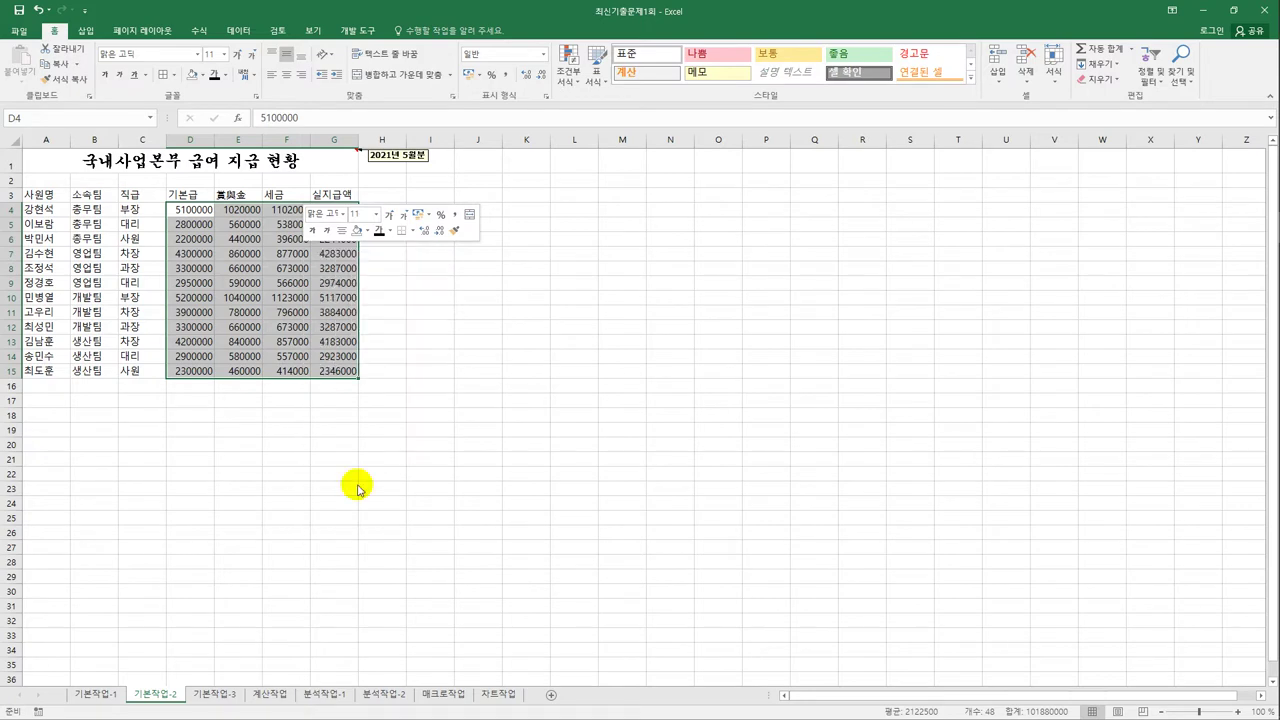
drag(419, 305, 695, 223)
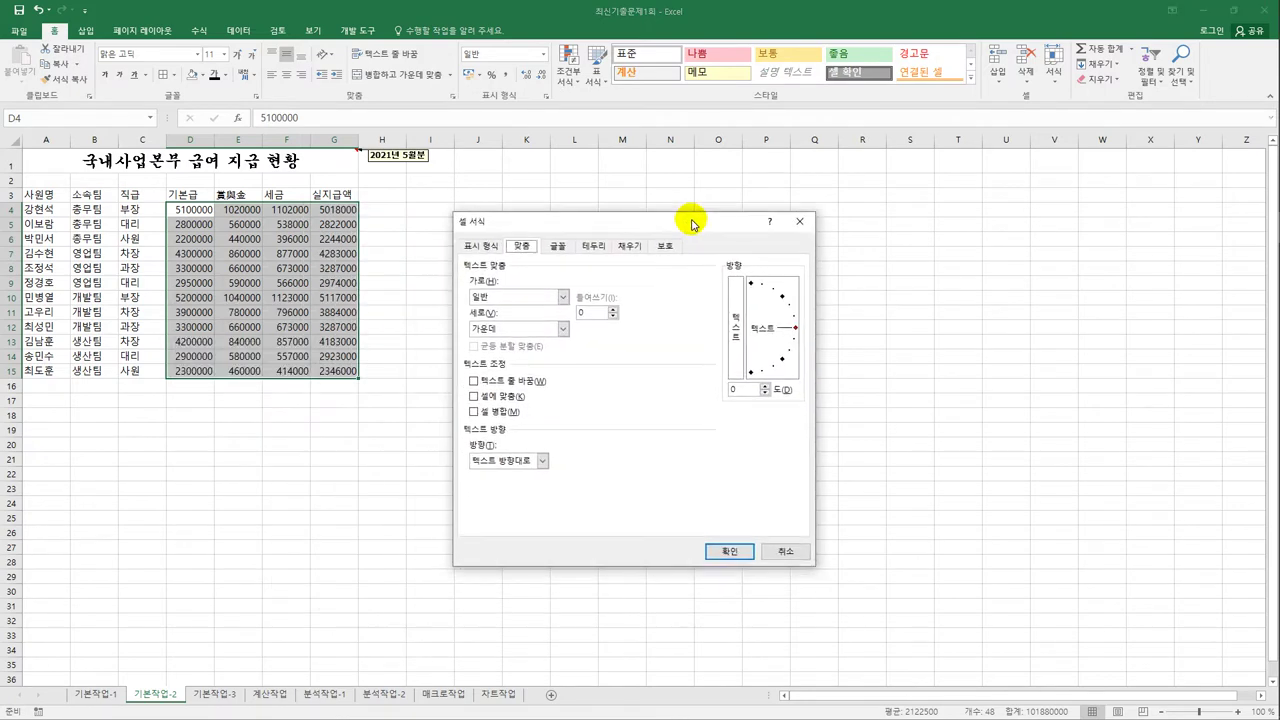
click(478, 248)
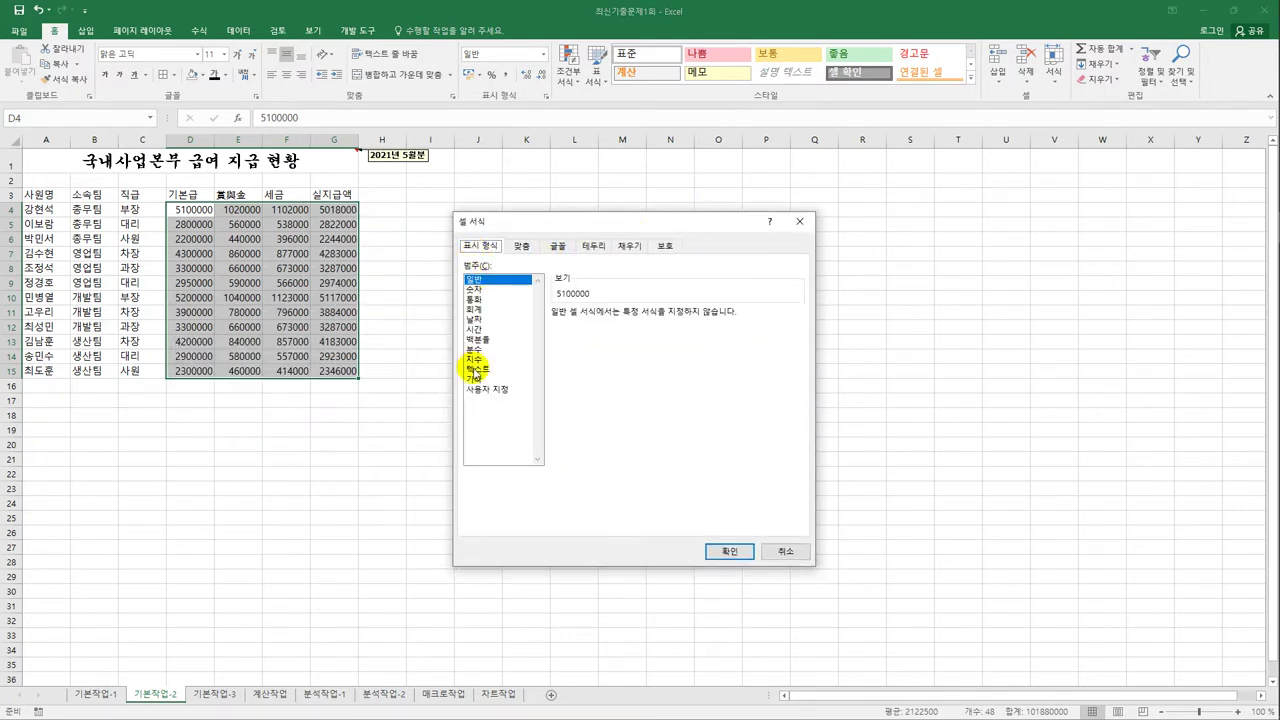
click(482, 389)
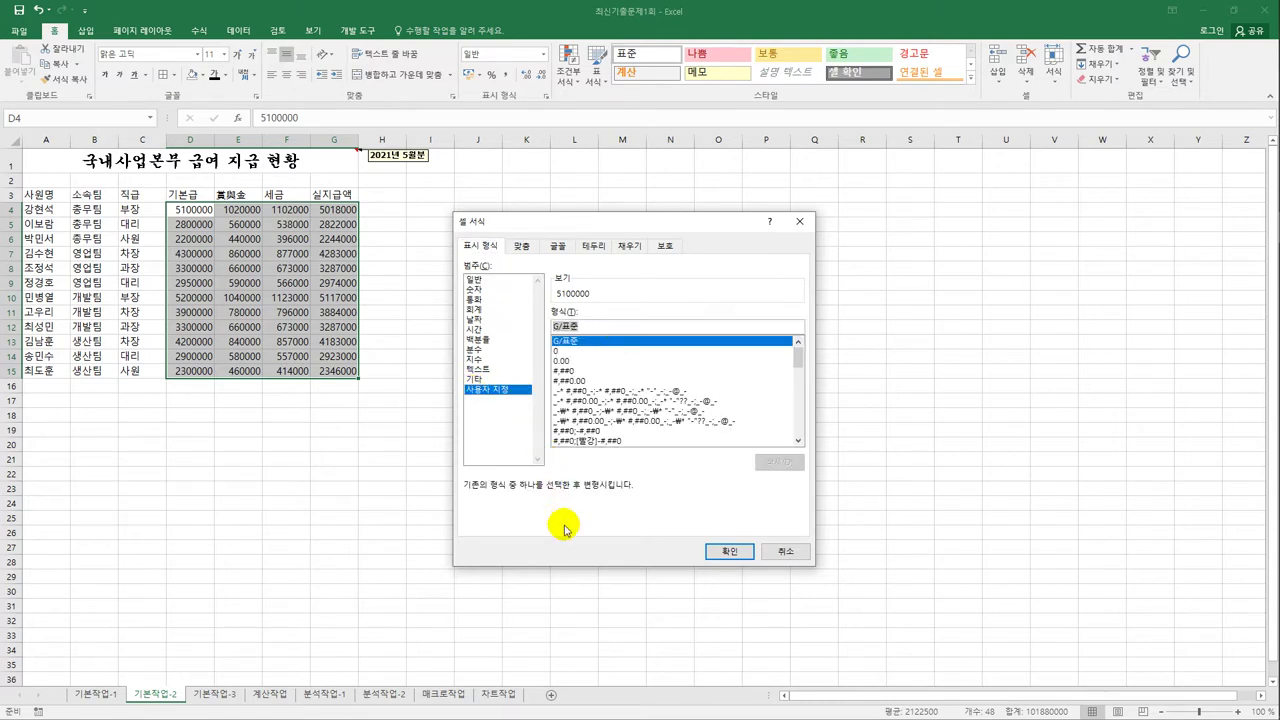
text(#,##)
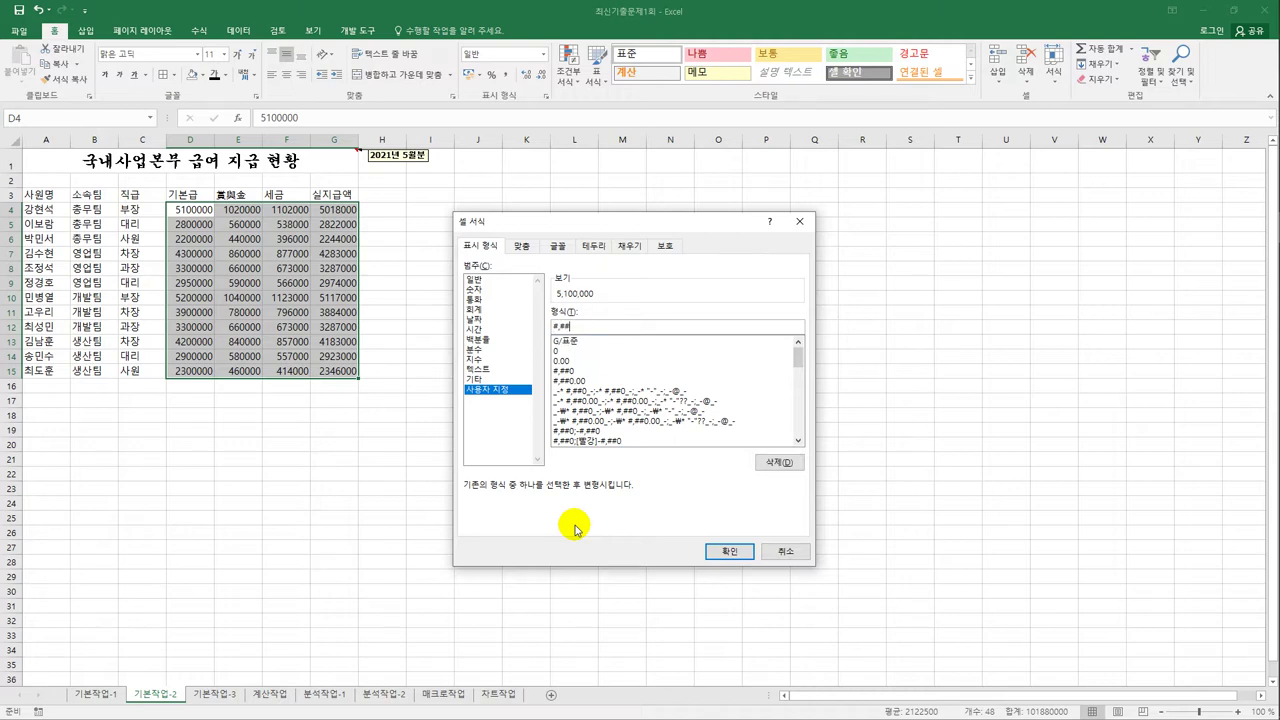
text(#0)
key(BackSpace)
text(#)
key(BackSpace)
text(0원)
key(Return)
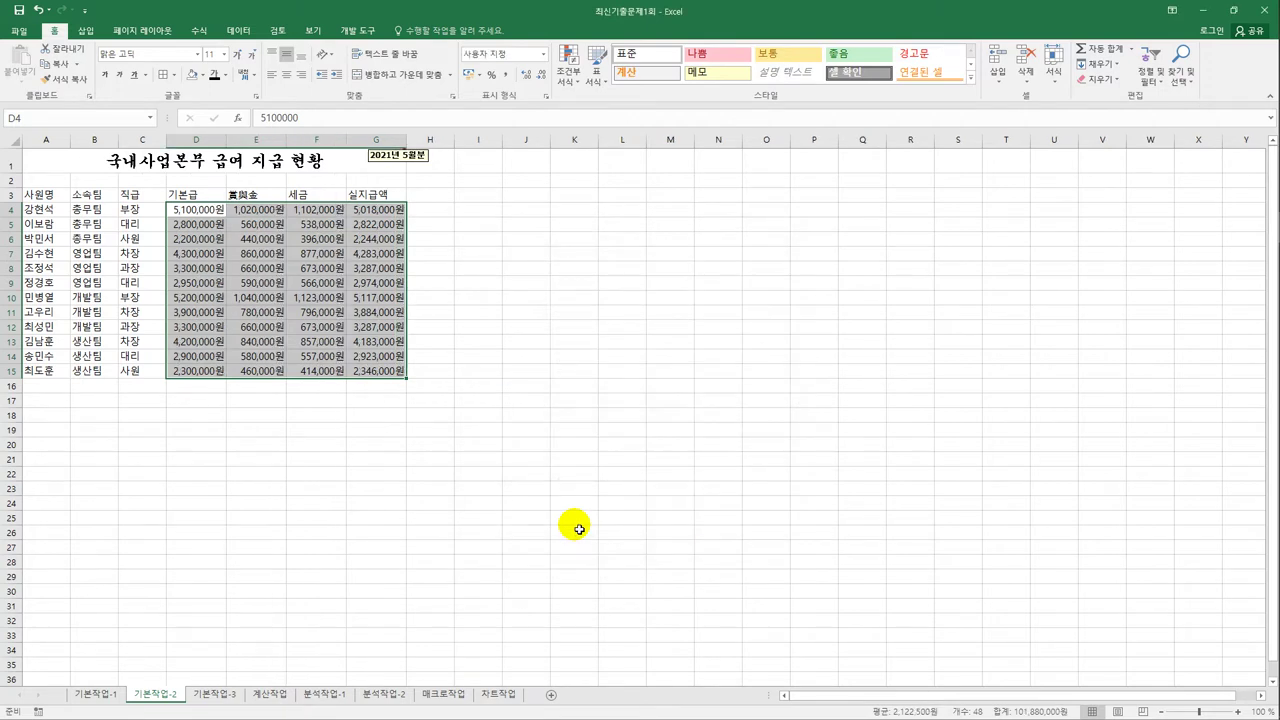
click(578, 527)
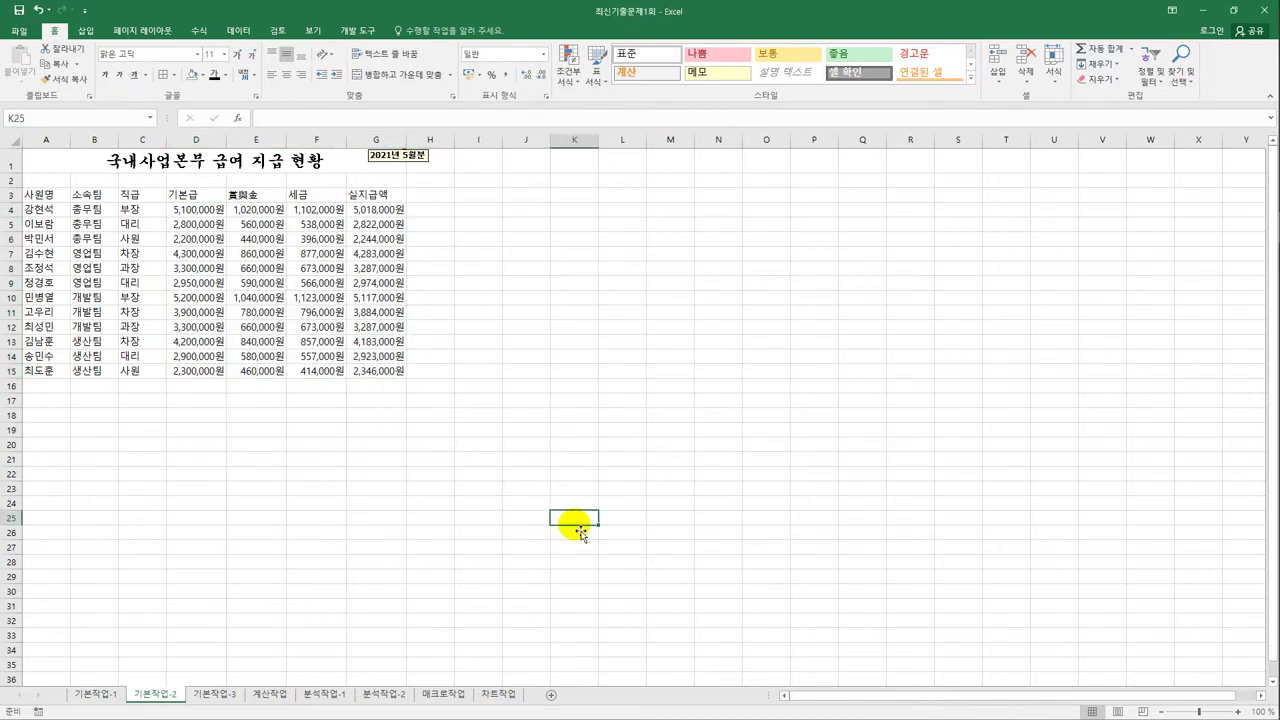
Apply all borders (모든 테두리) to the table A3:G15, plus a thick outside border (굵은 바깥쪽 테두리).
drag(30, 196, 388, 372)
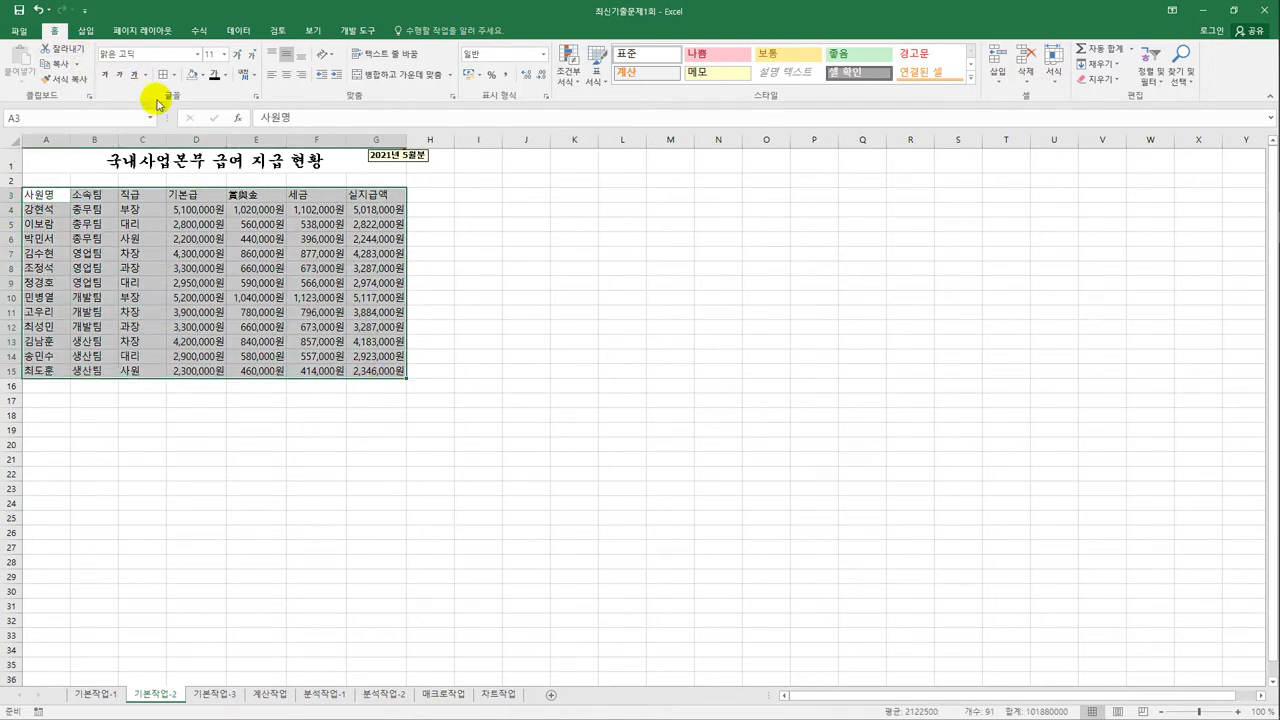
click(173, 75)
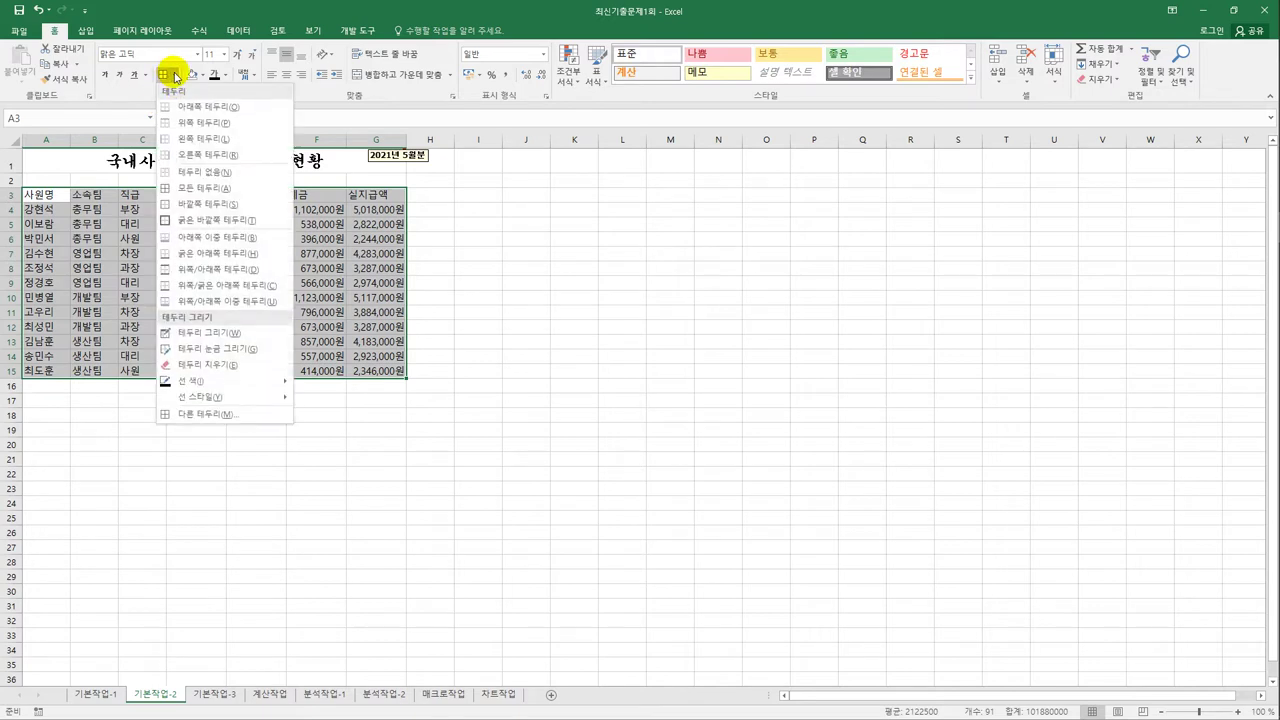
click(196, 199)
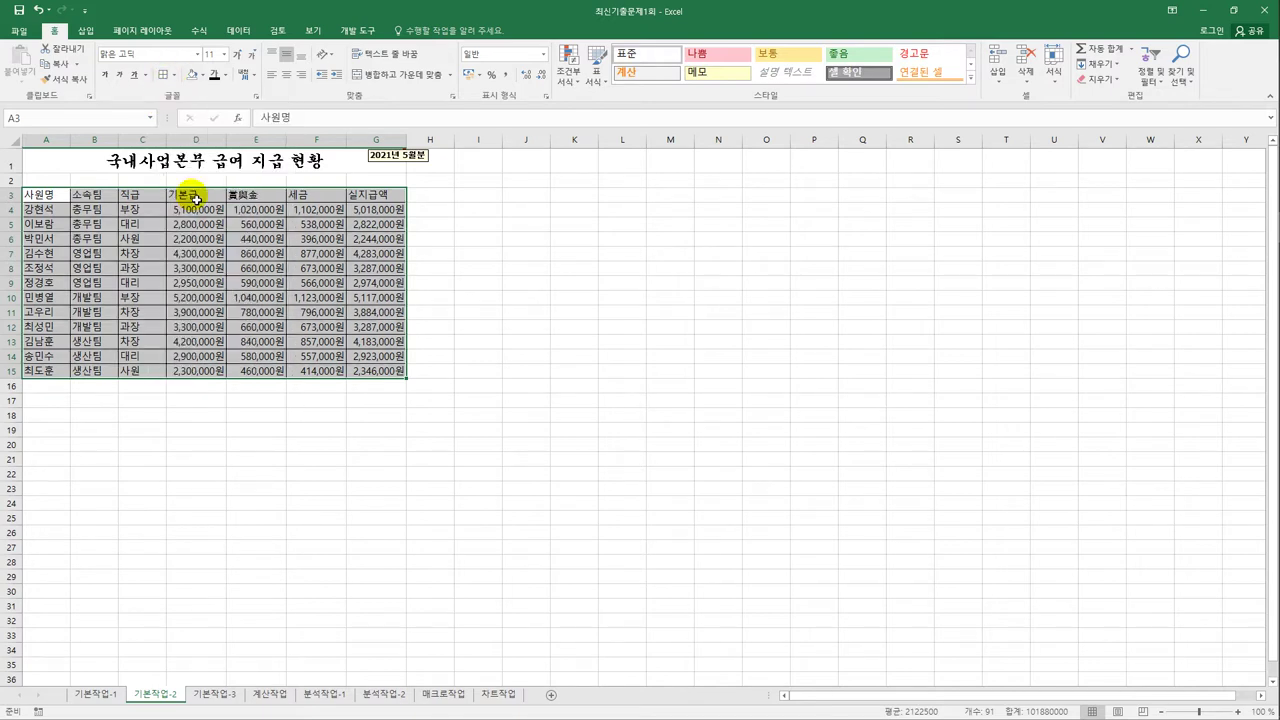
click(172, 75)
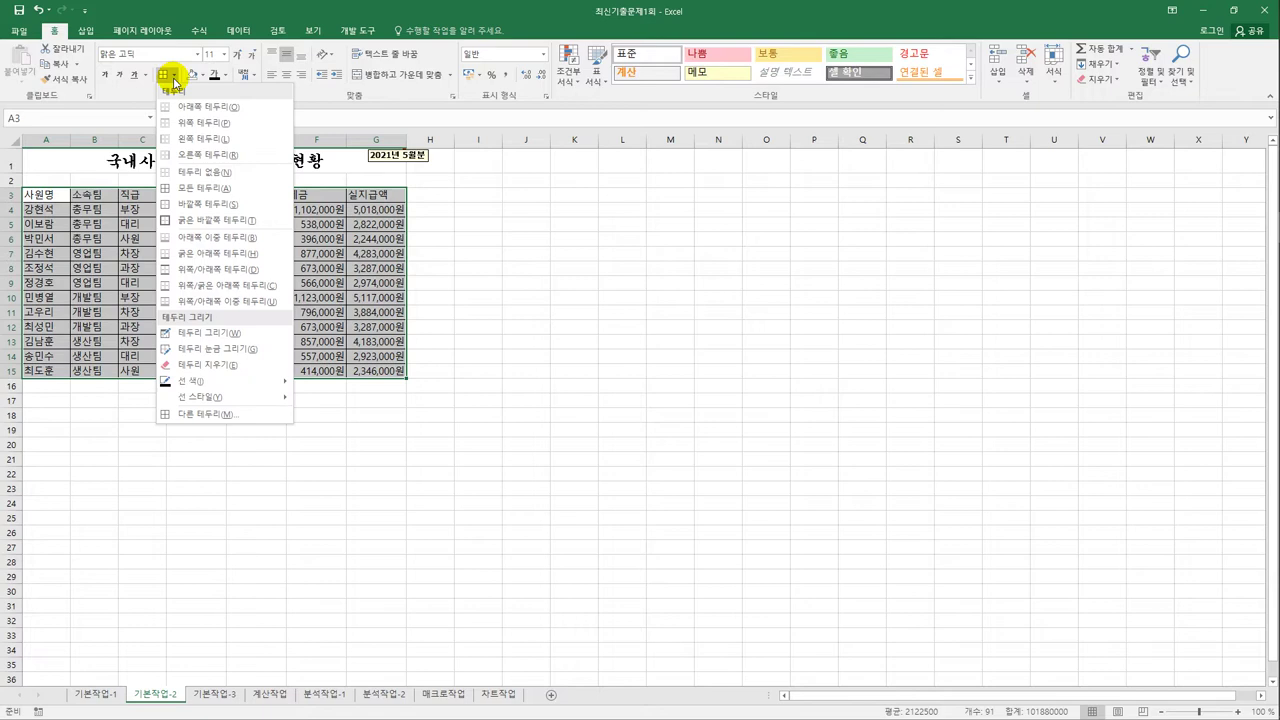
click(200, 219)
click(498, 406)
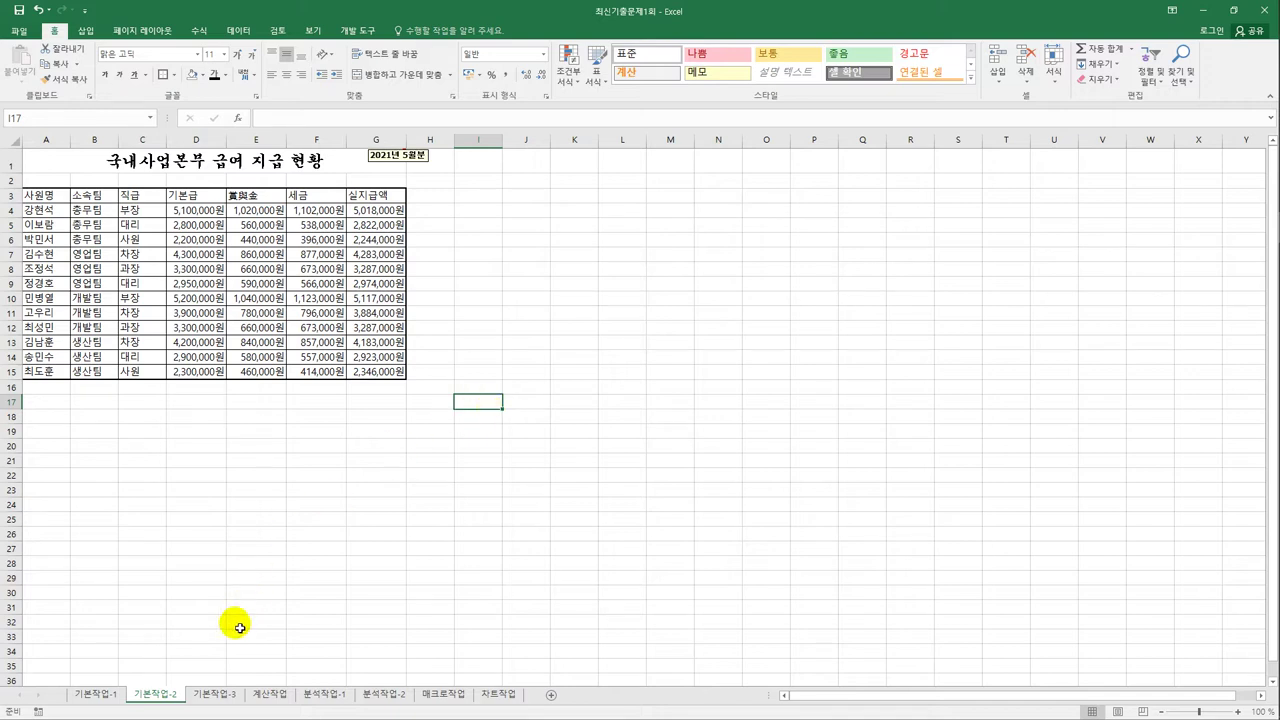
On the 기본작업-3 sheet, start a new conditional formatting rule for A4:G18 that uses a formula to determine the cells.
click(220, 693)
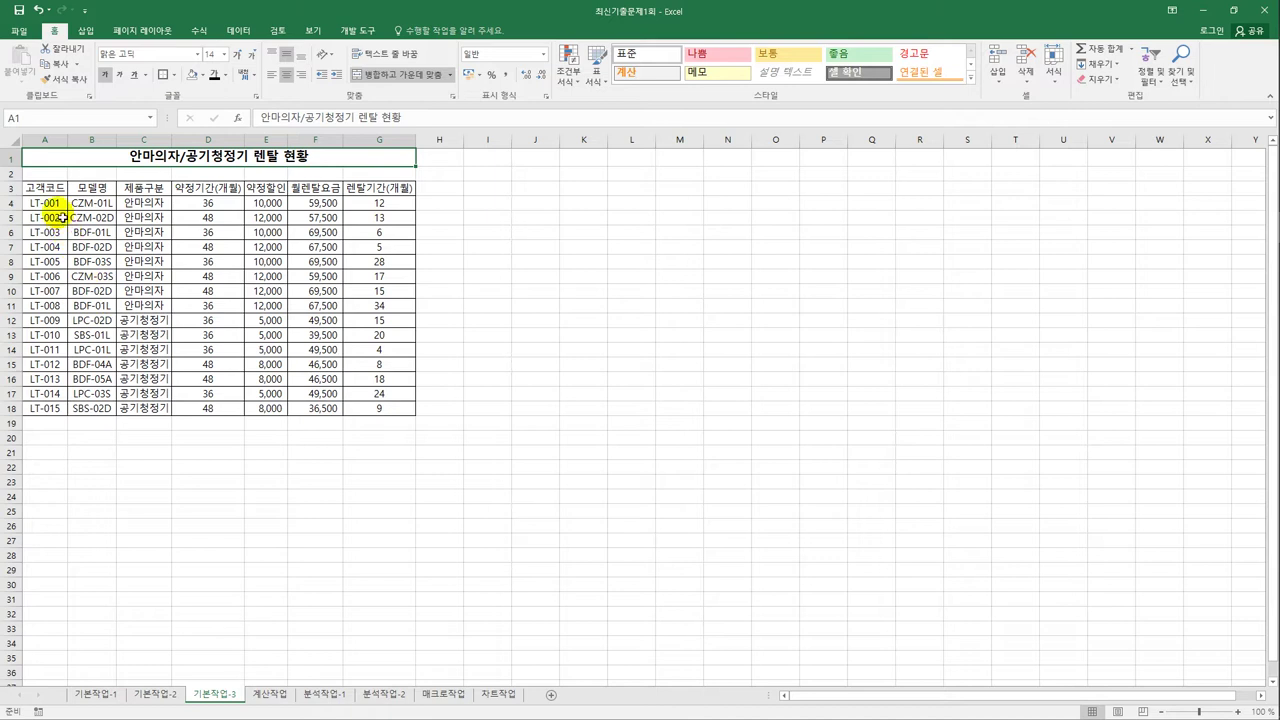
drag(54, 208, 376, 412)
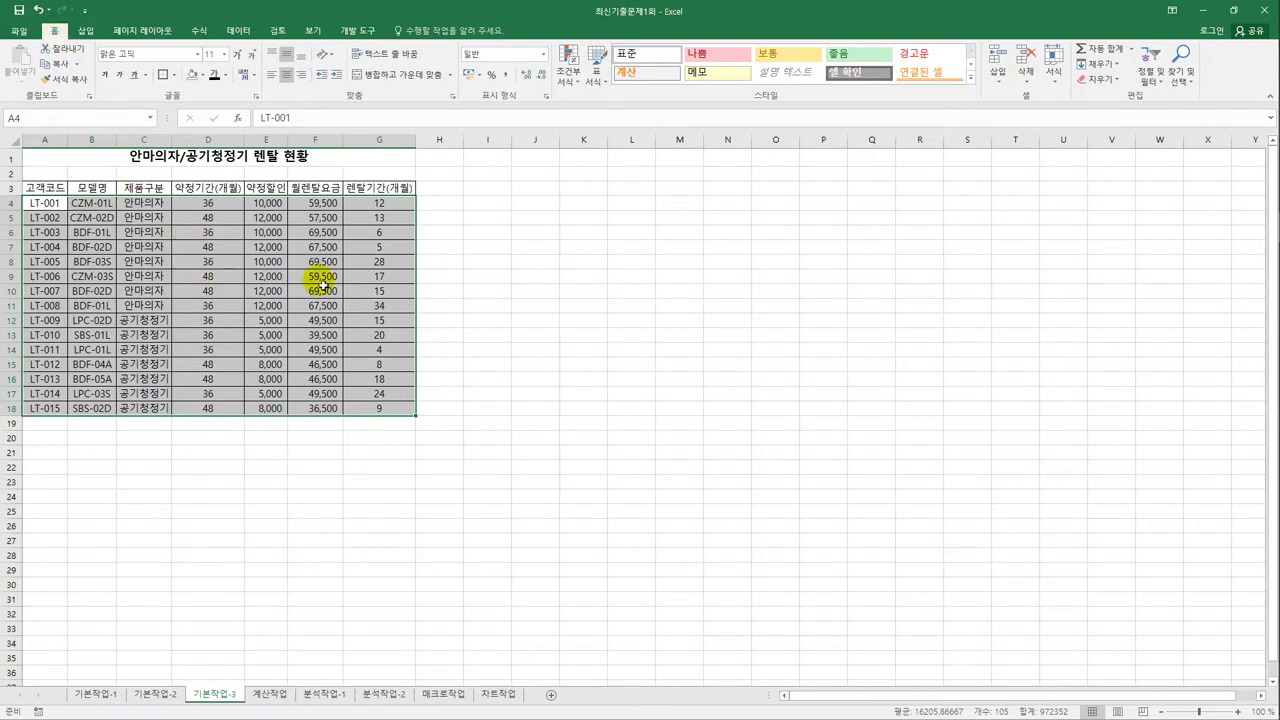
click(576, 80)
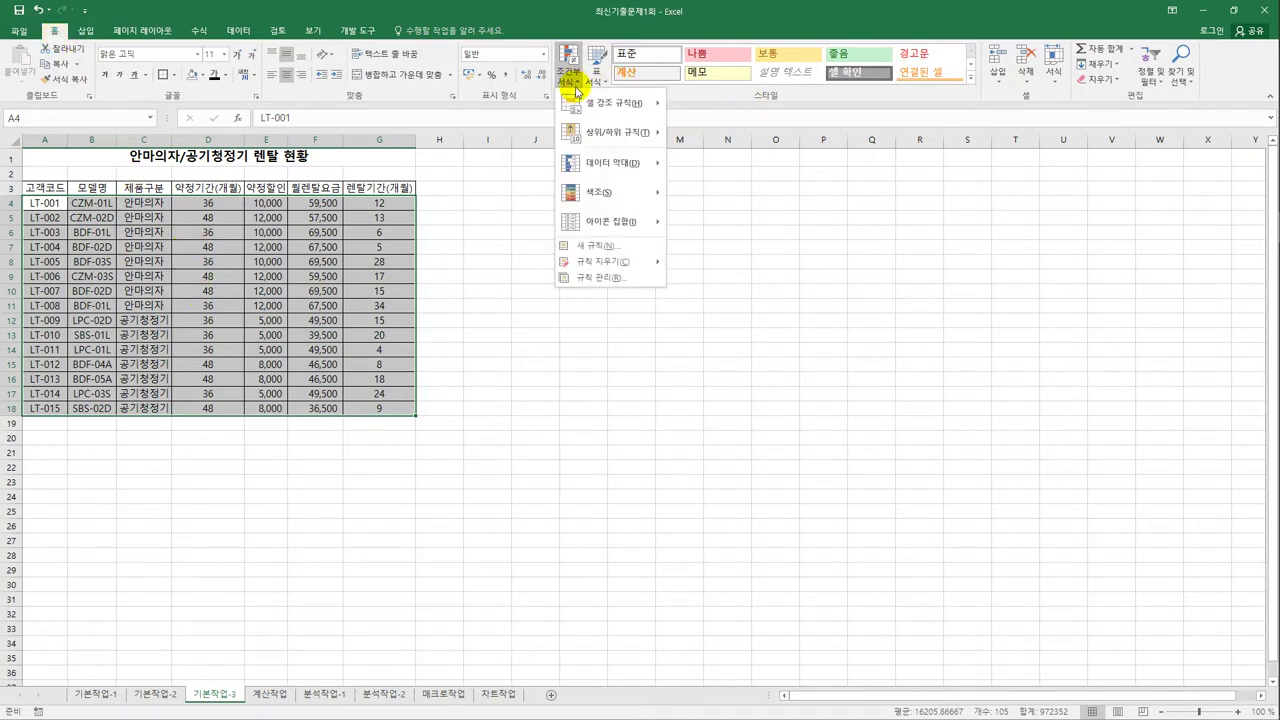
click(588, 244)
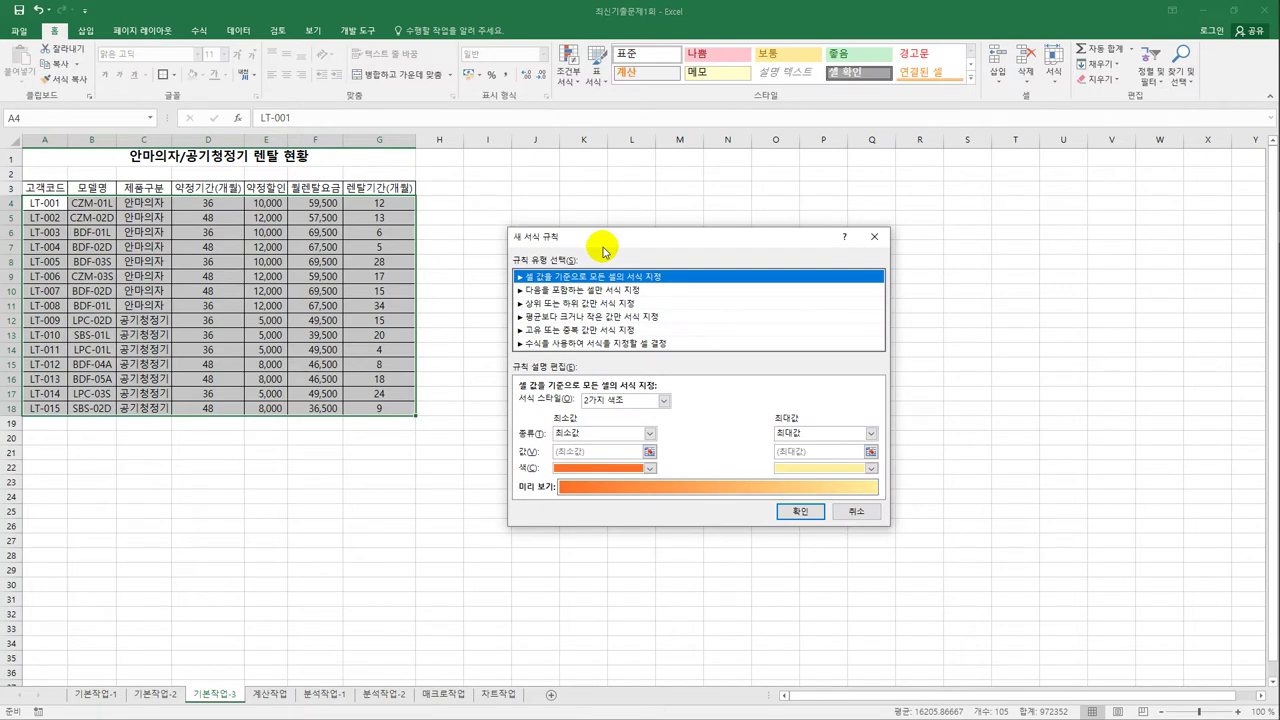
drag(603, 248, 613, 220)
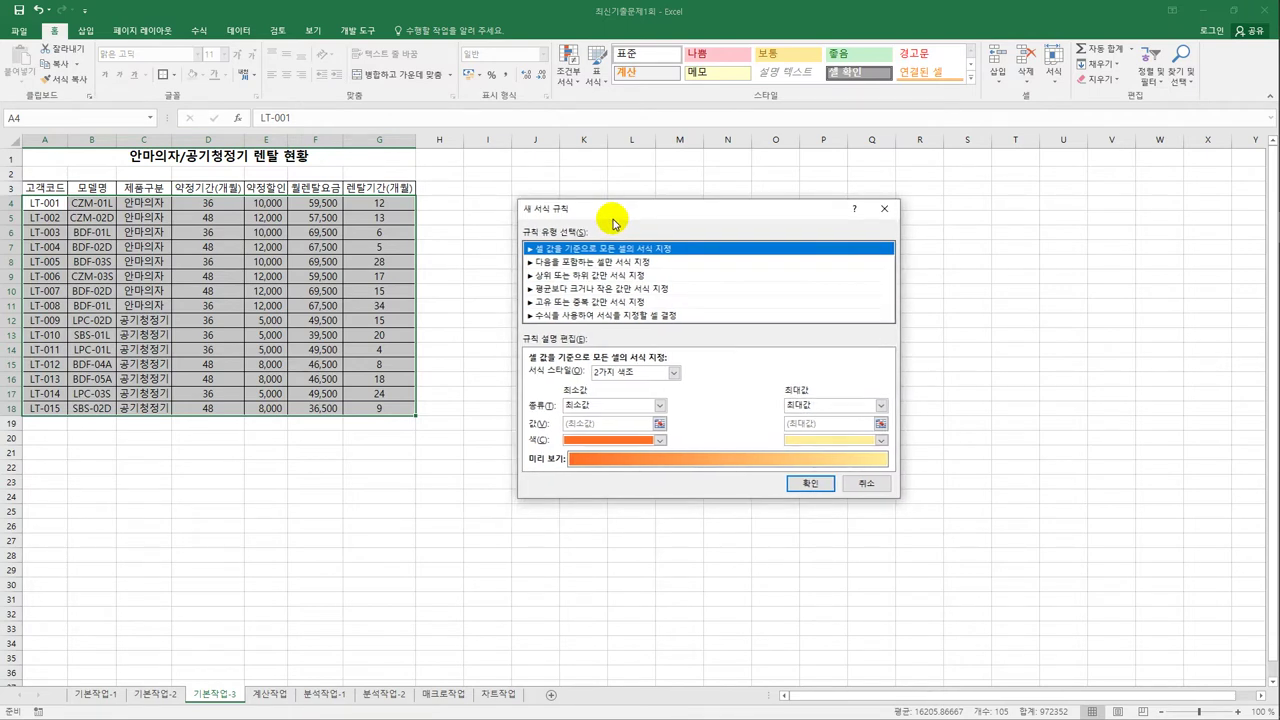
click(622, 315)
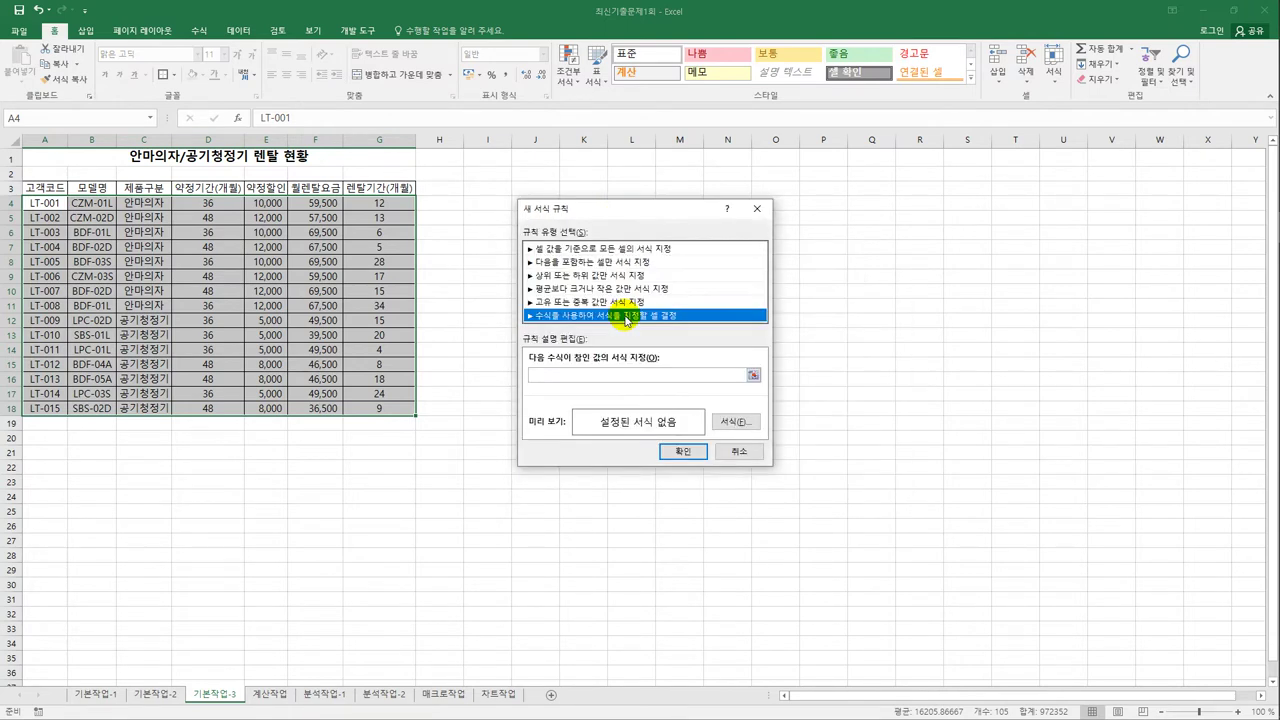
Enter the rule formula =left($B4,1)="B", keeping only the column of the B4 reference absolute.
click(625, 377)
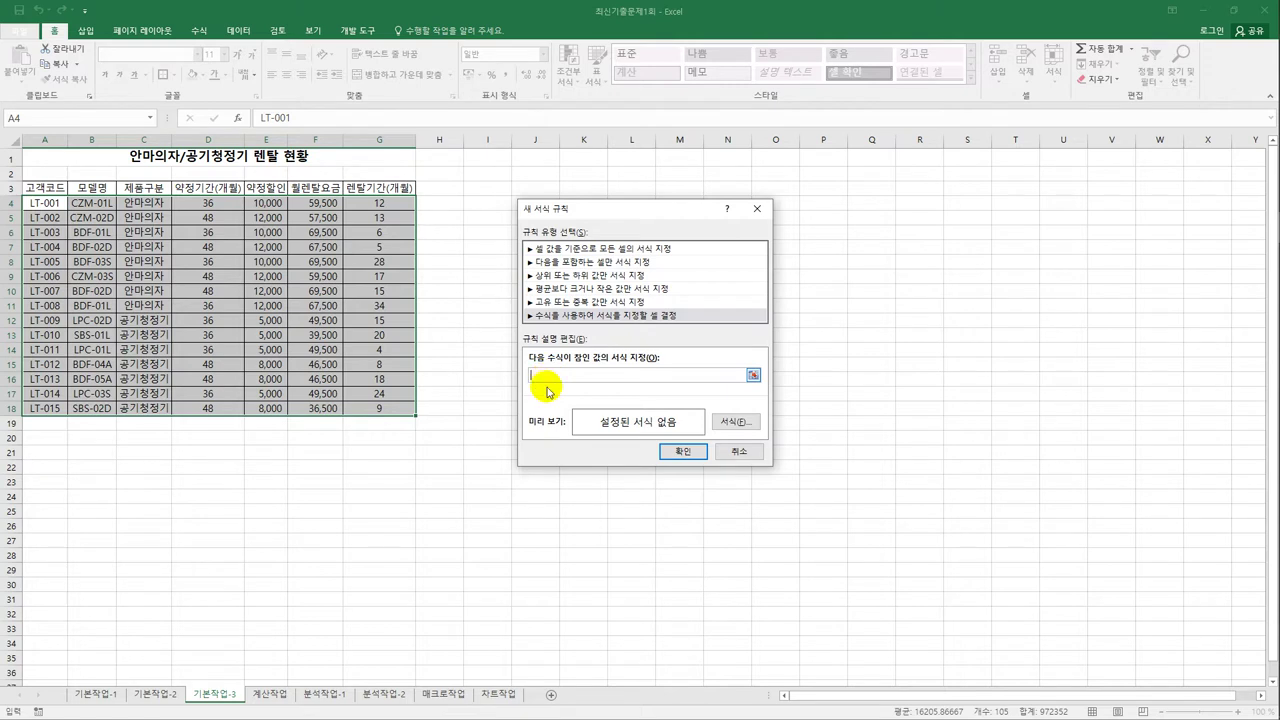
text(=)
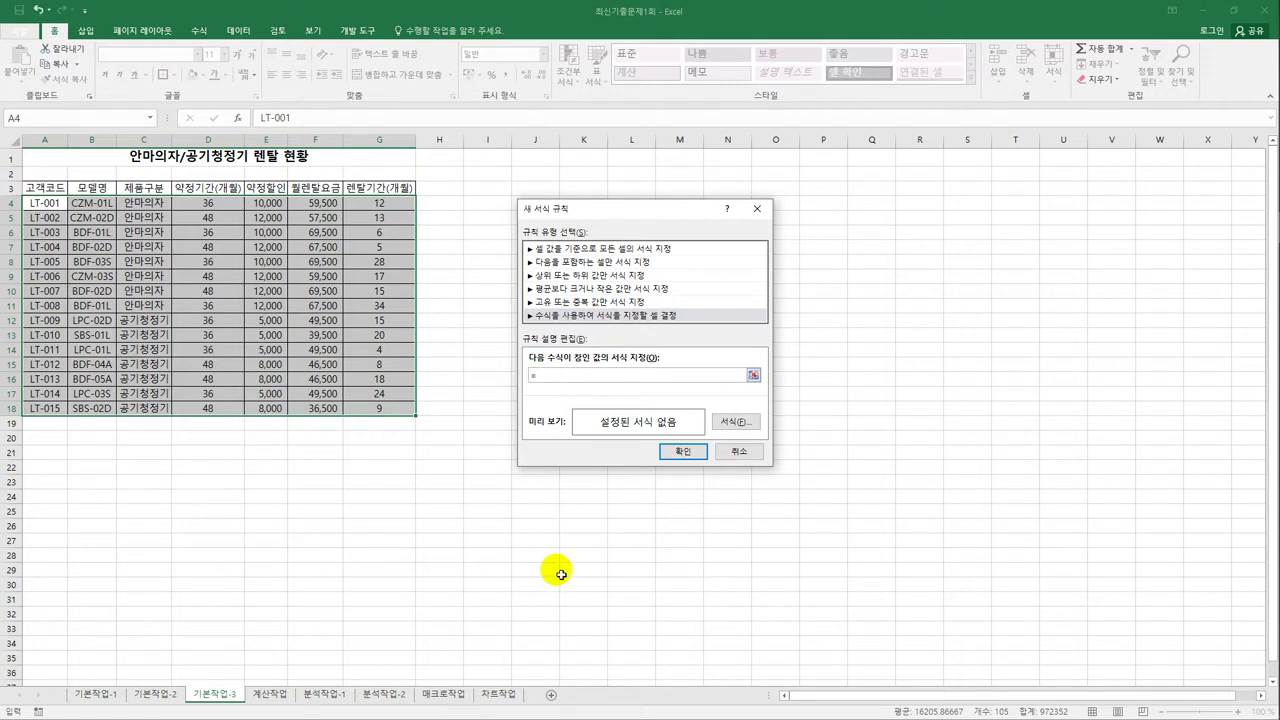
text(left()
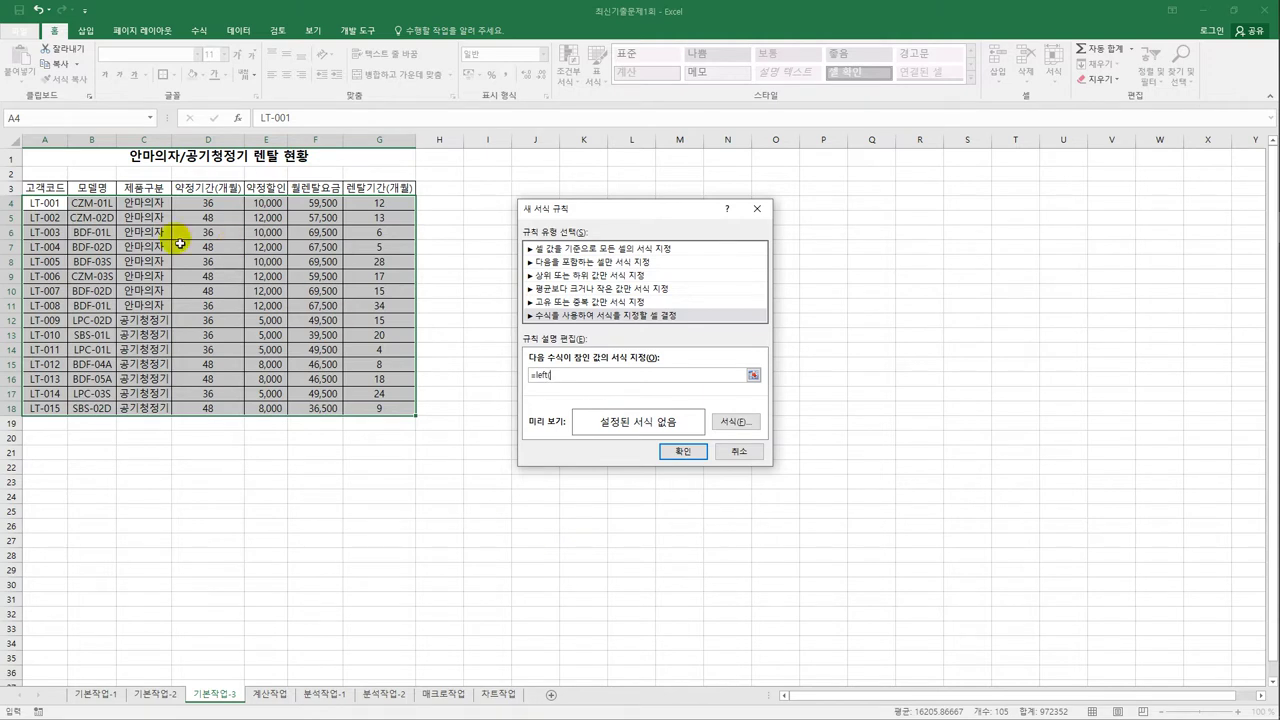
click(95, 203)
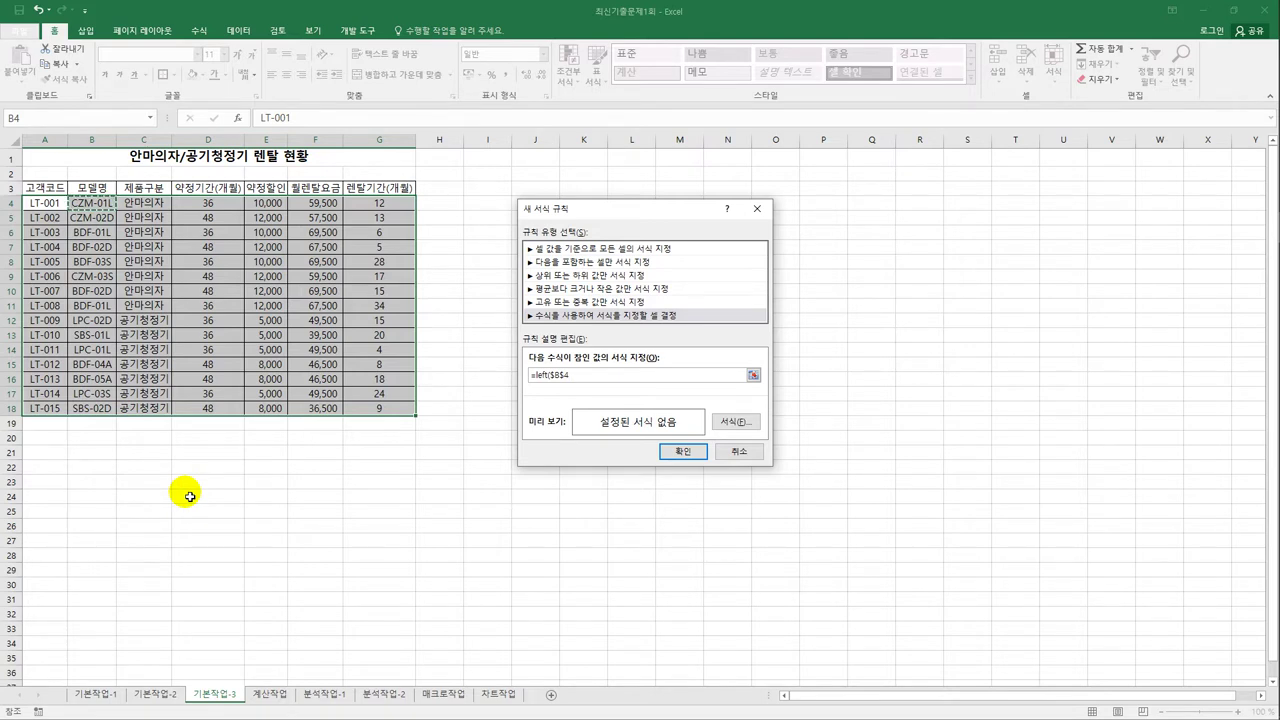
click(570, 380)
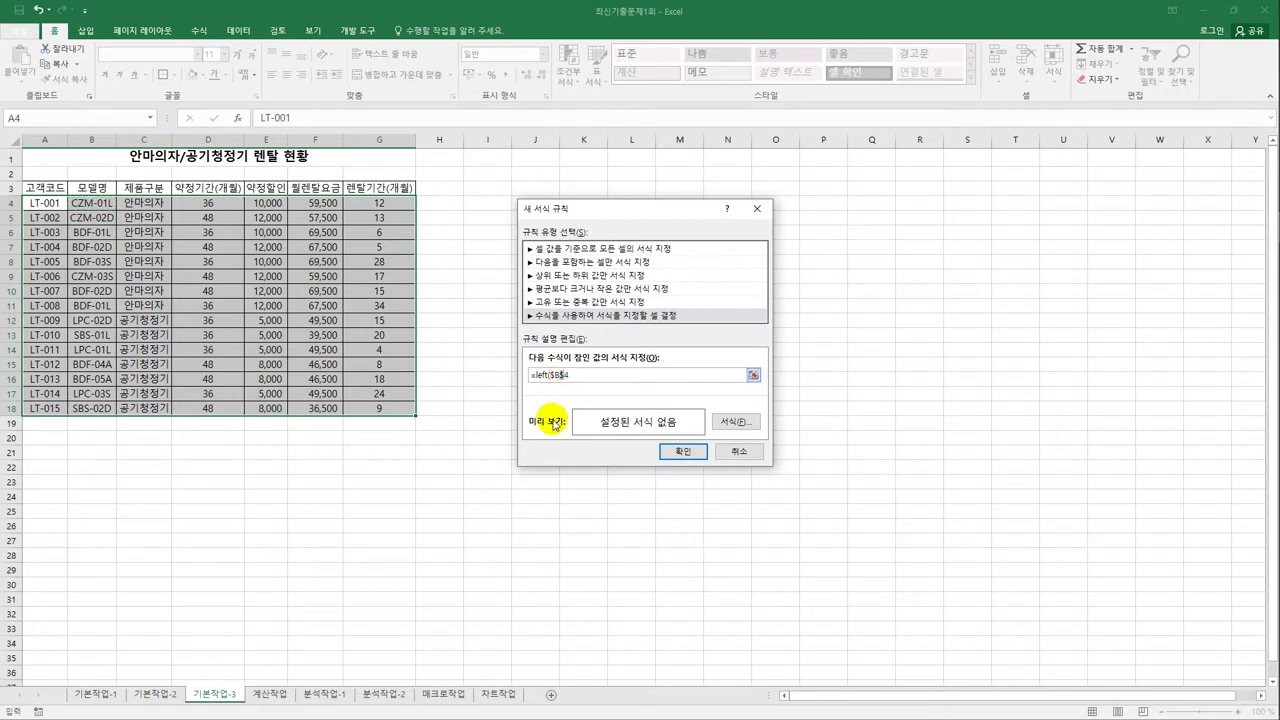
key(Left)
key(BackSpace)
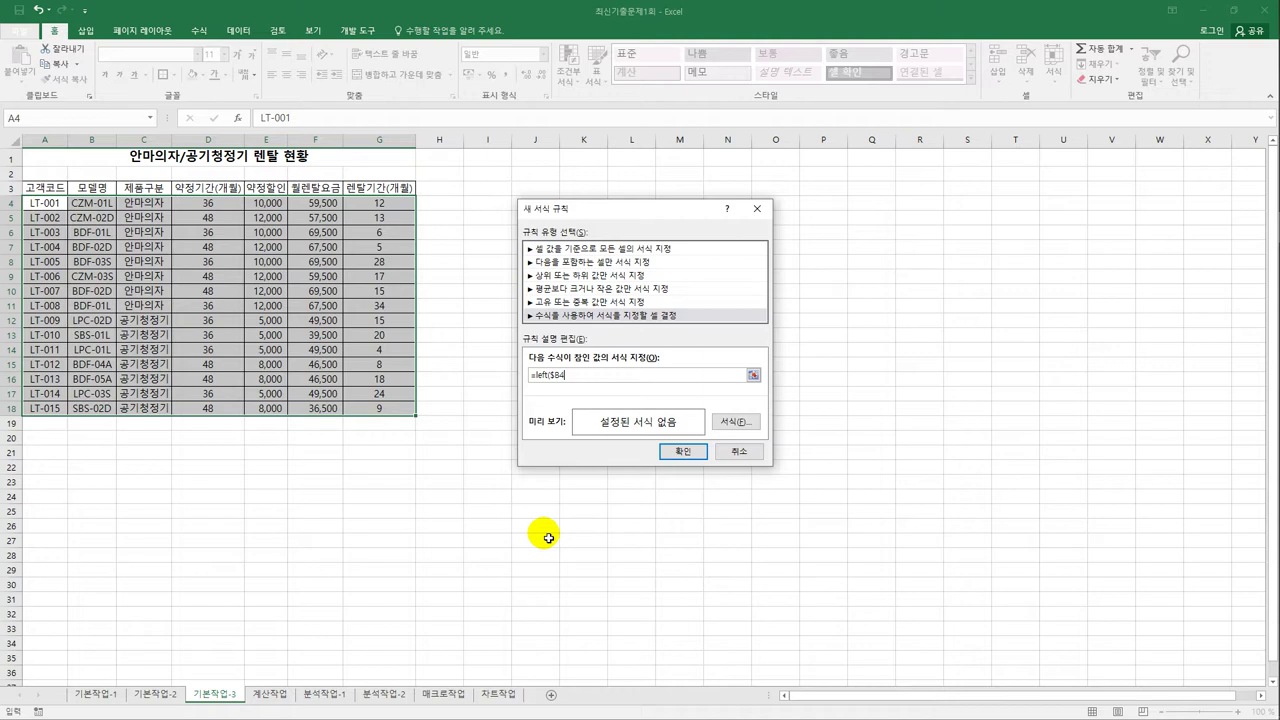
text(,1)="B)
Set the font colour of the conditional format to the standard colour orange.
click(736, 421)
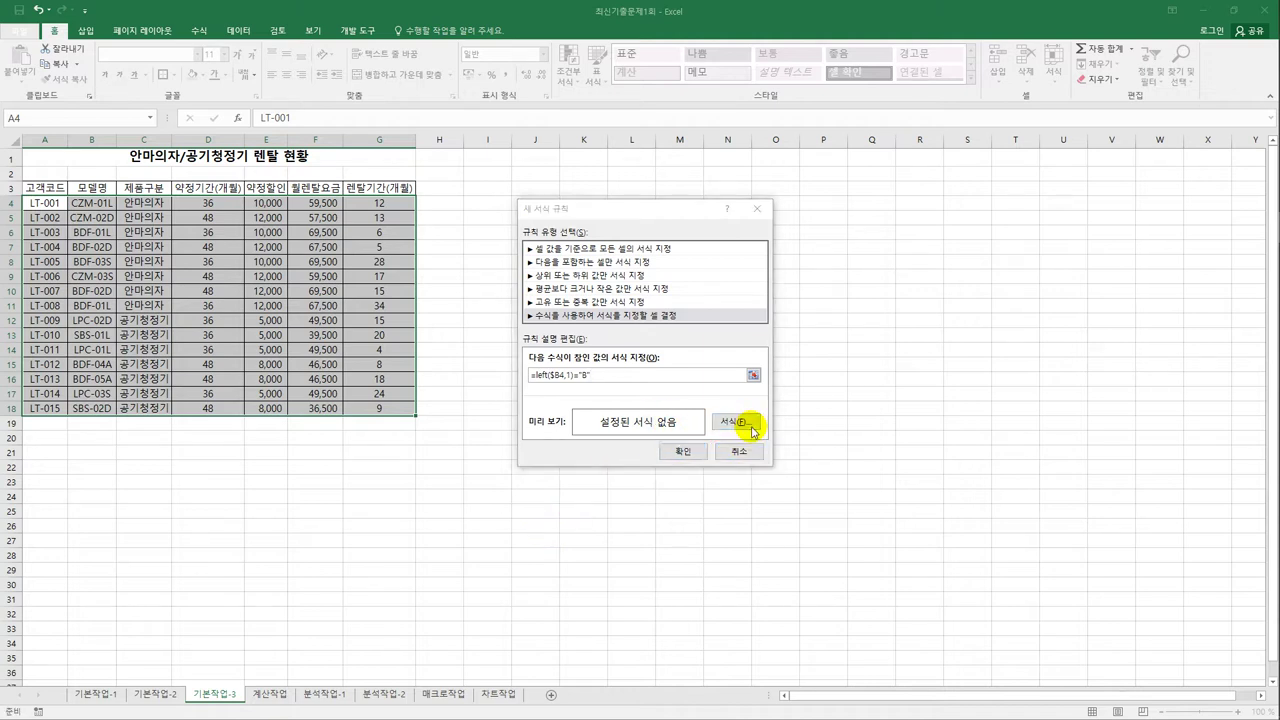
drag(617, 177, 836, 183)
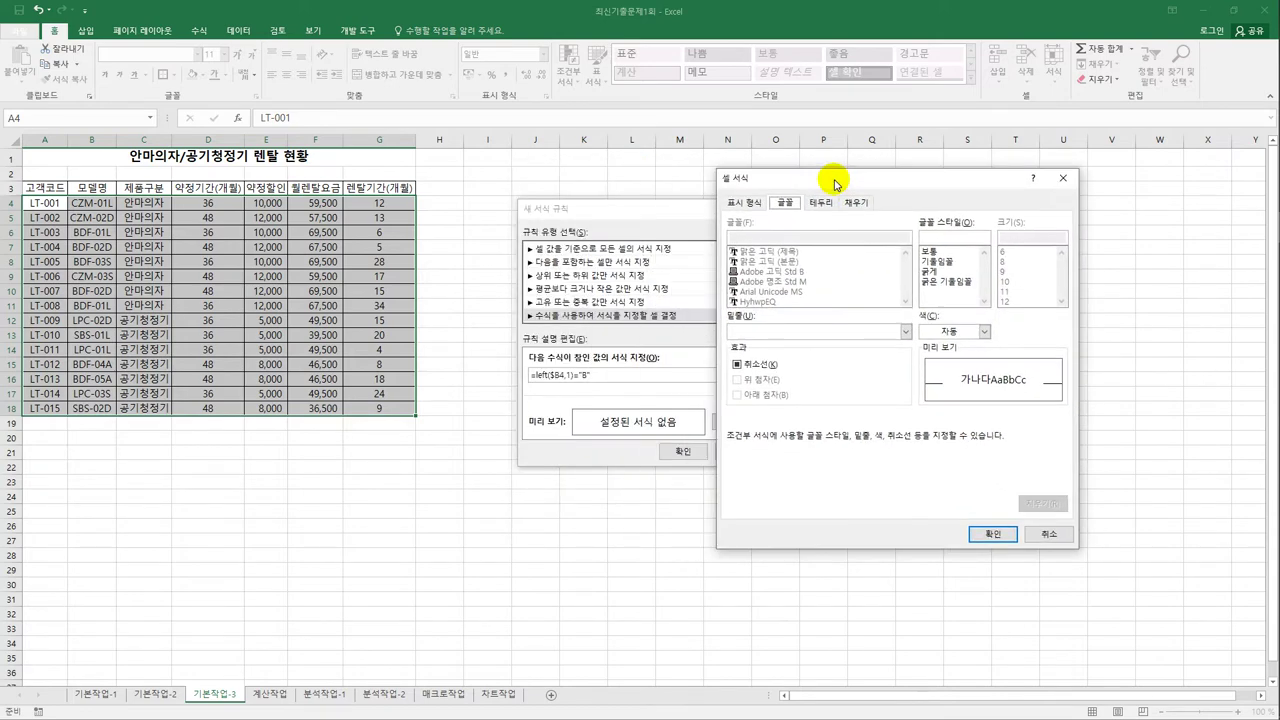
click(984, 331)
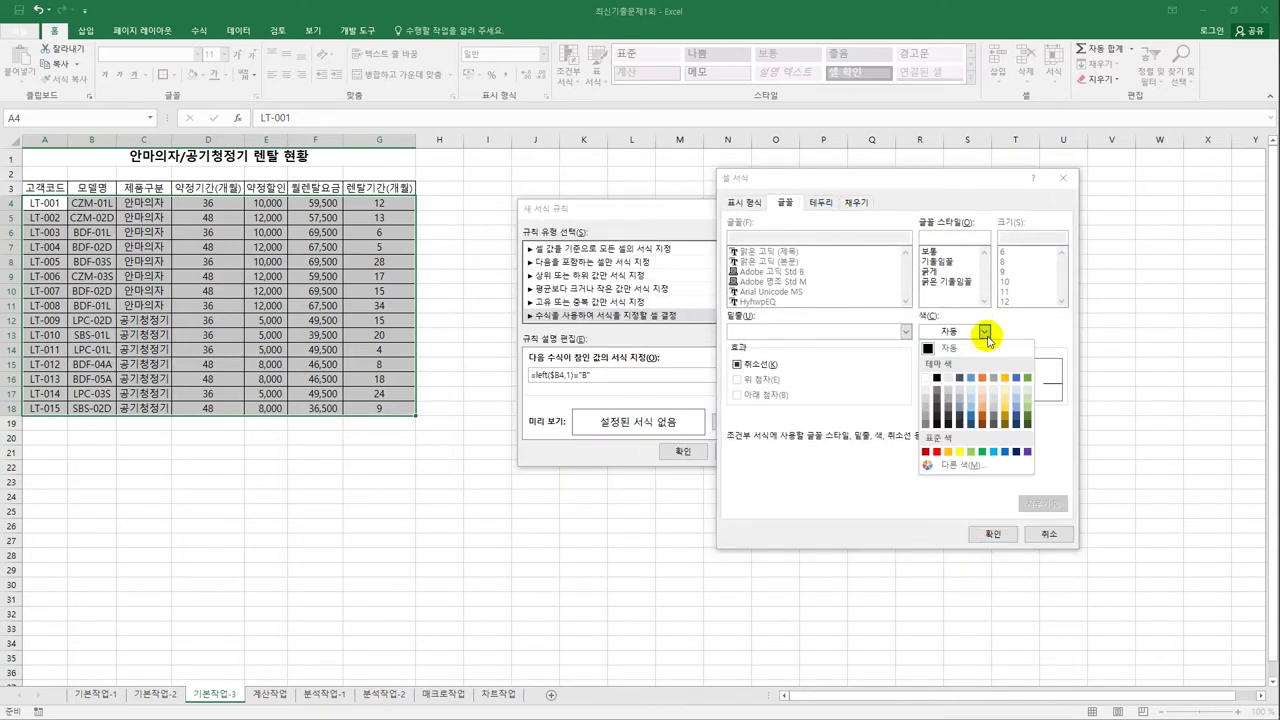
click(948, 453)
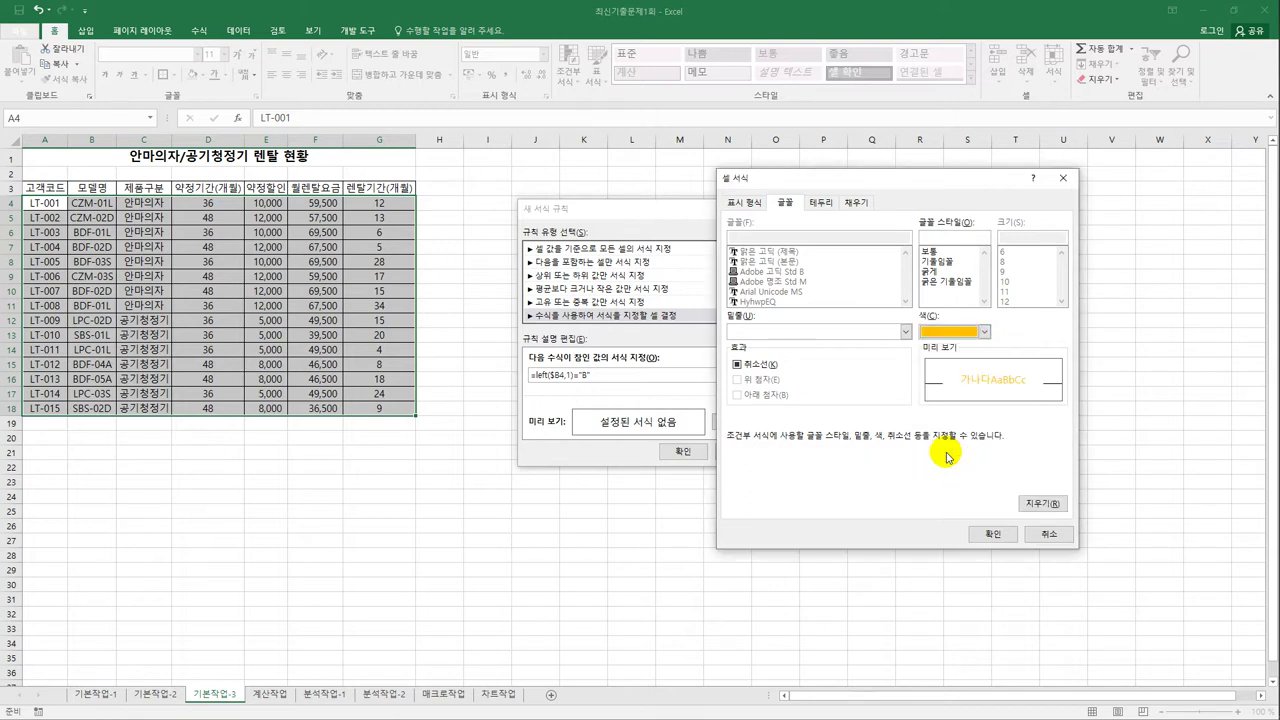
Set the background fill of the conditional format to the standard colour purple and accept the format settings.
click(866, 204)
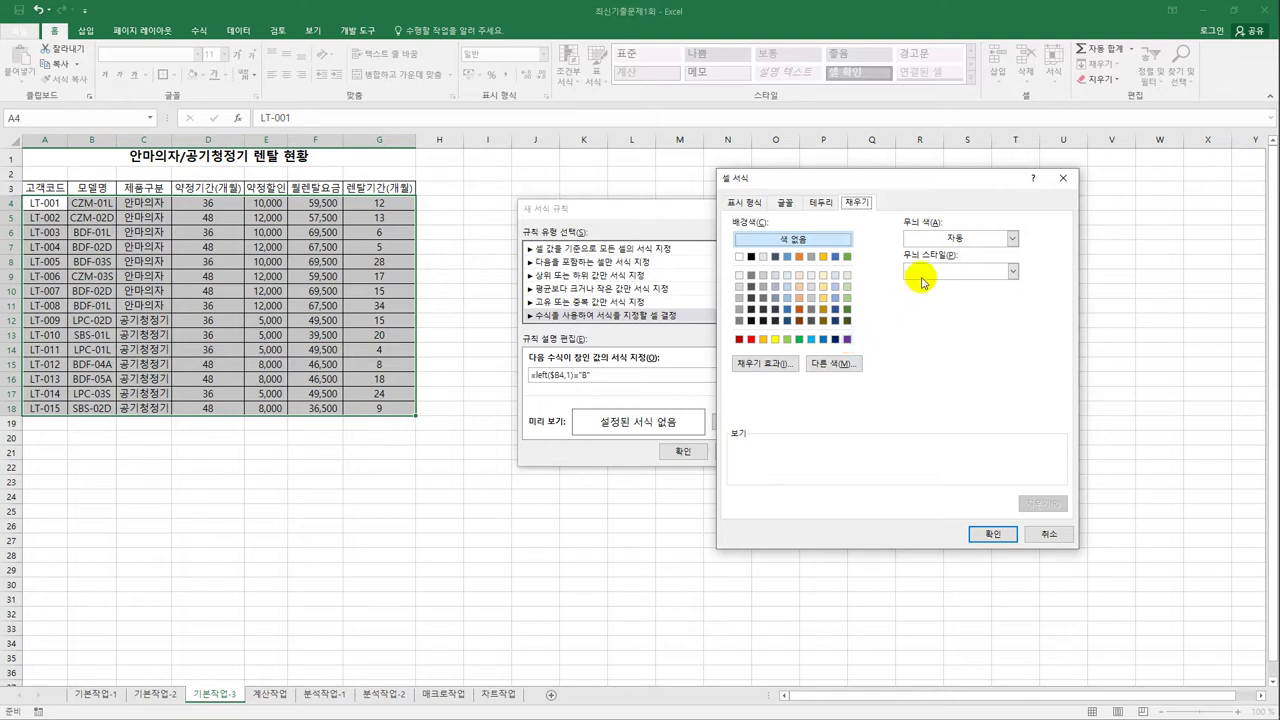
click(1013, 239)
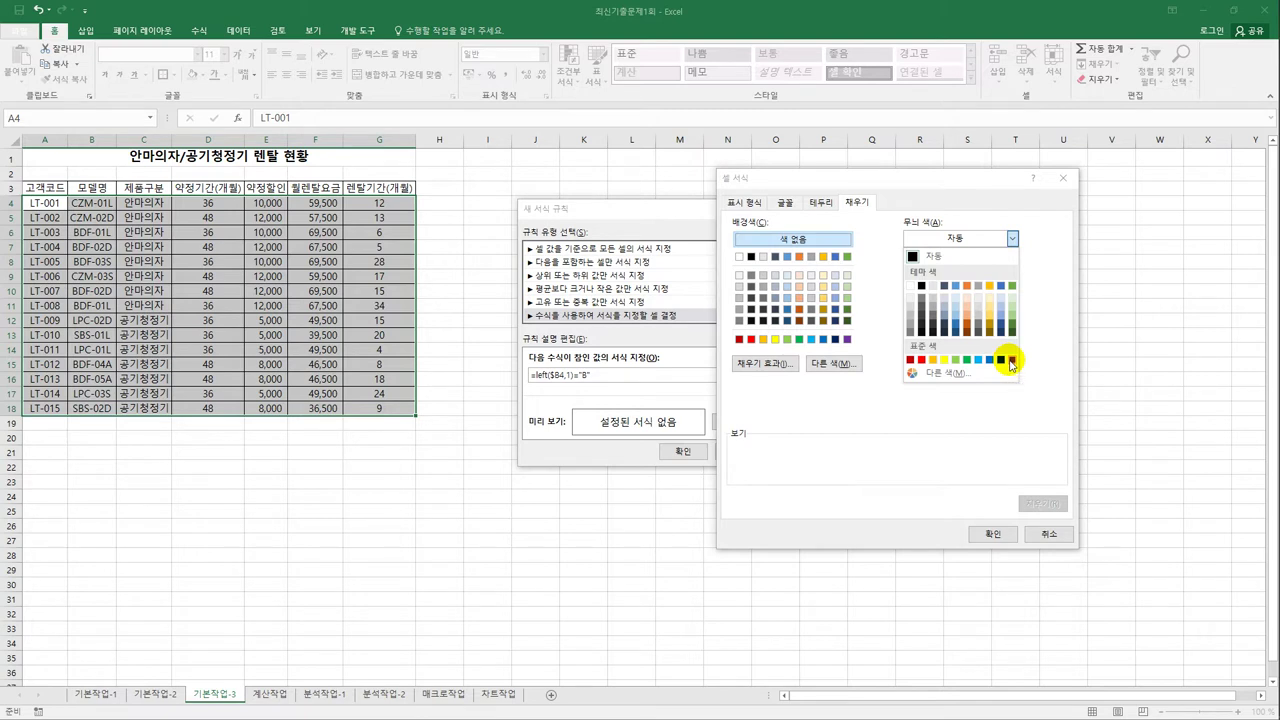
click(985, 385)
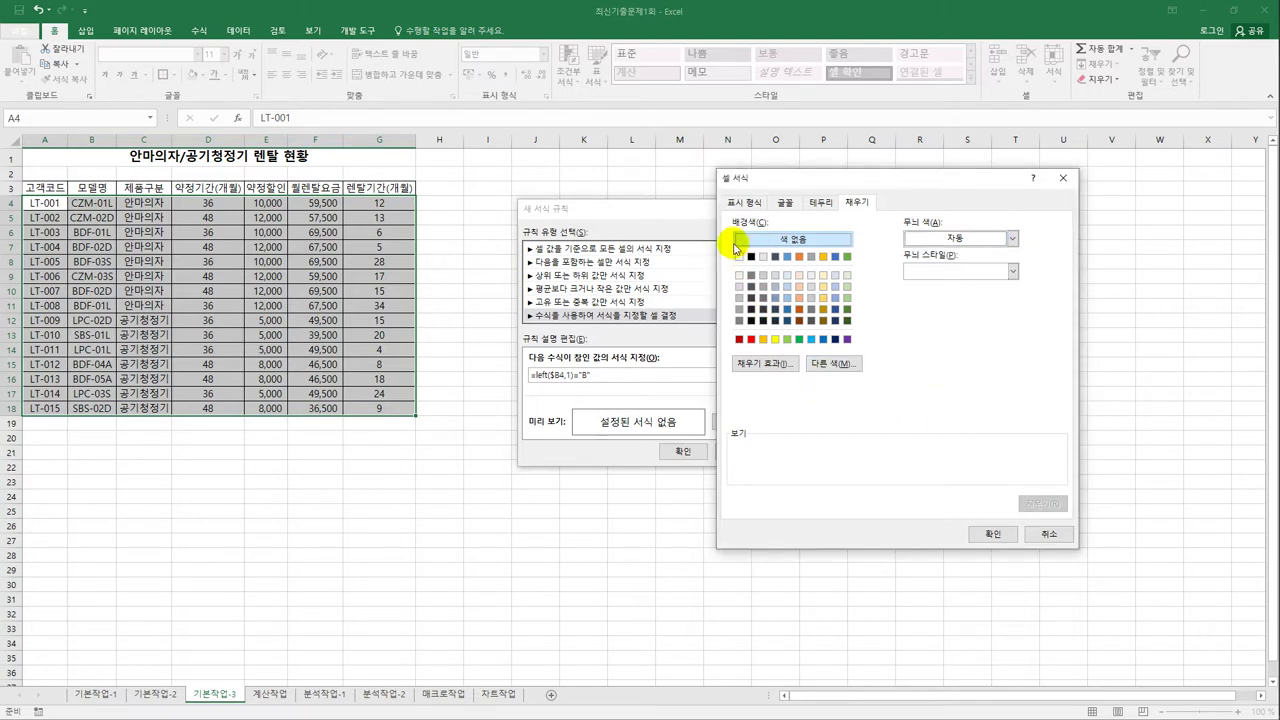
click(847, 339)
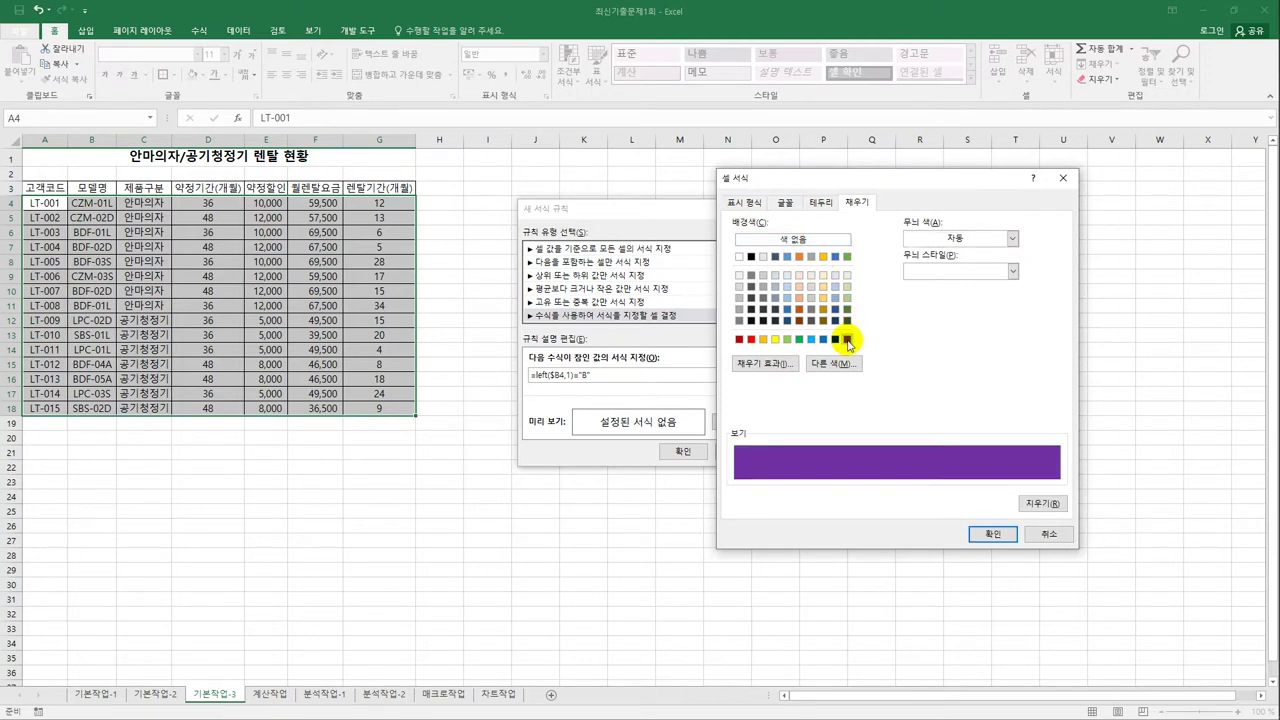
click(992, 534)
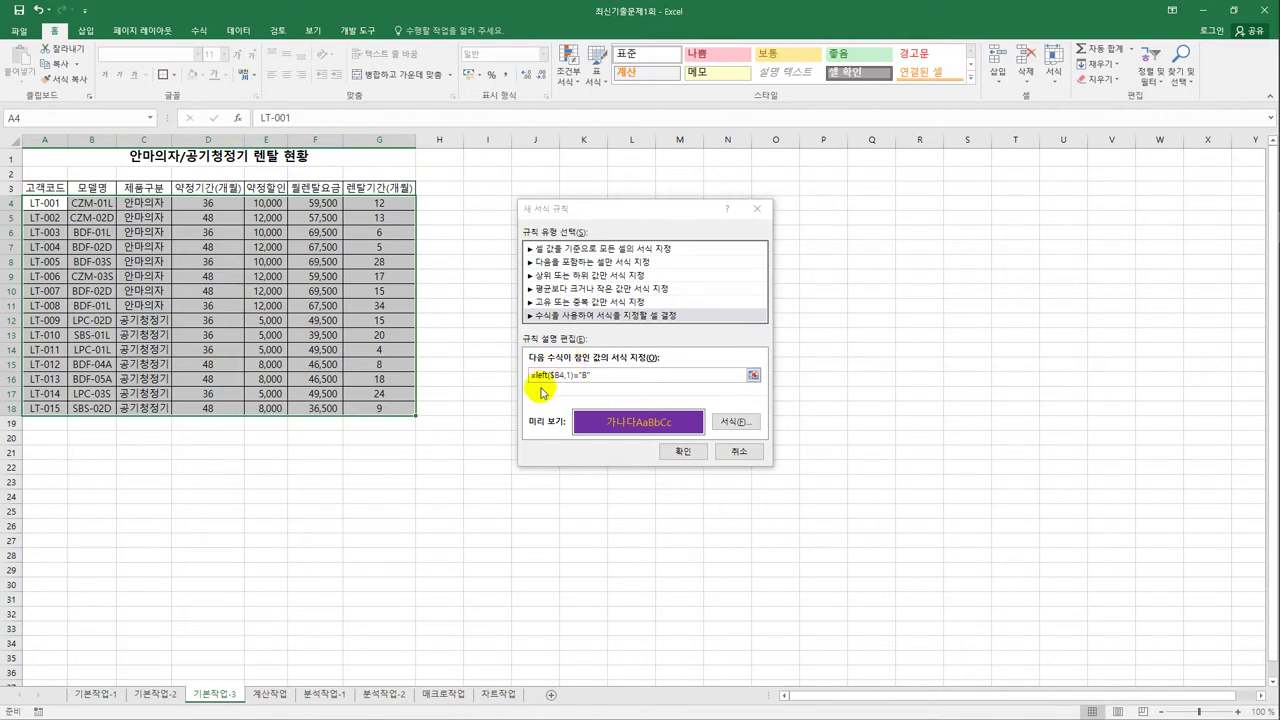
Confirm the new formula rule to apply it to A4:G18 and deselect the table.
click(676, 452)
click(676, 452)
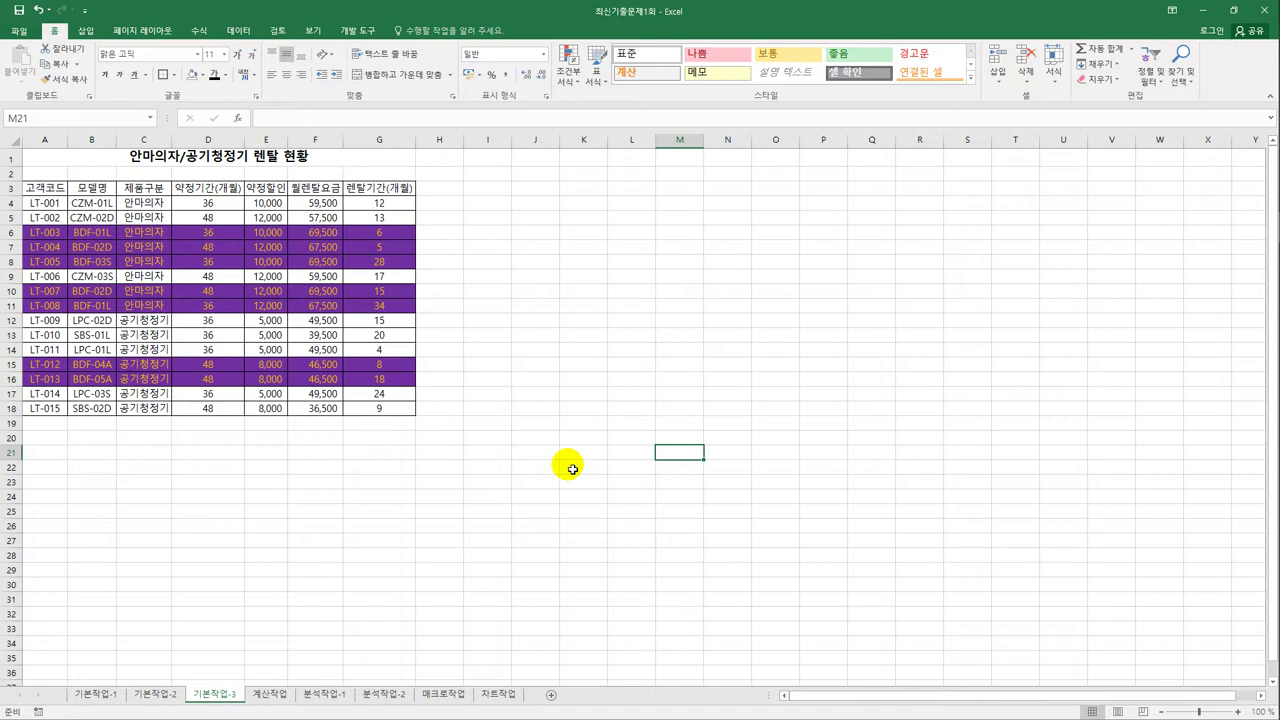
Review the conditional formatting rule for A4:G18 in the rules manager and close it without changes.
click(49, 206)
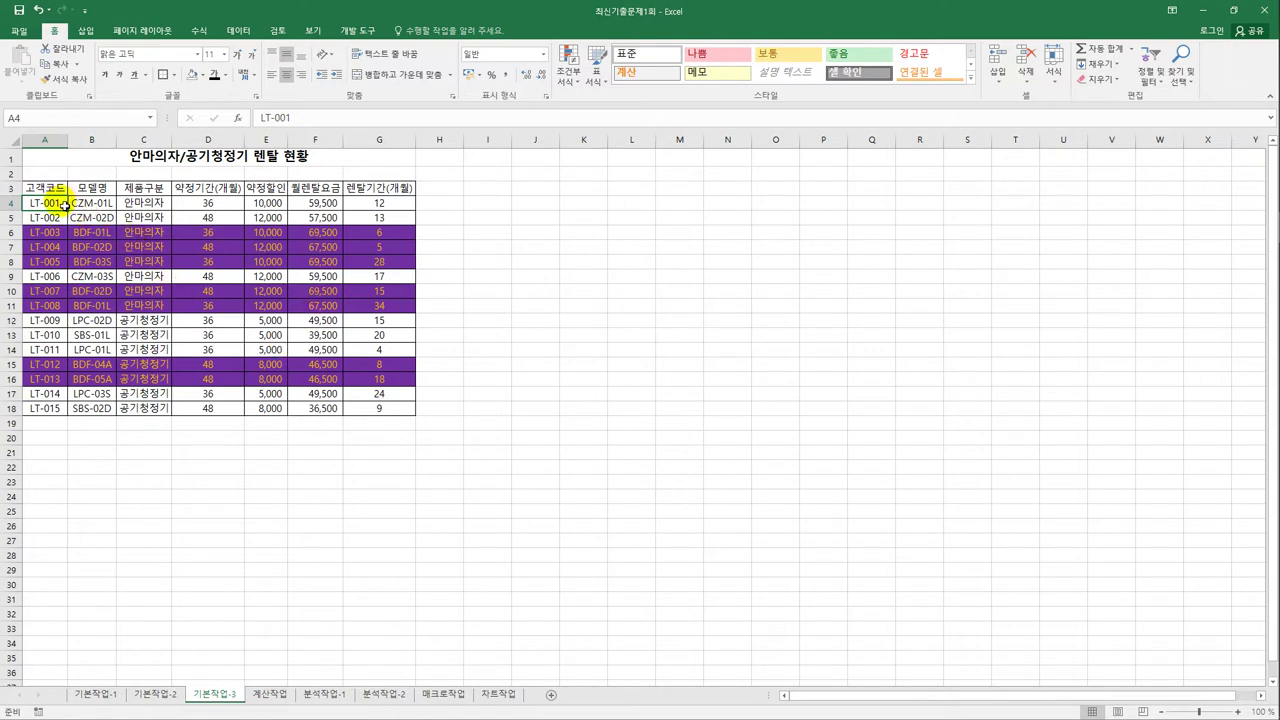
drag(55, 203, 371, 408)
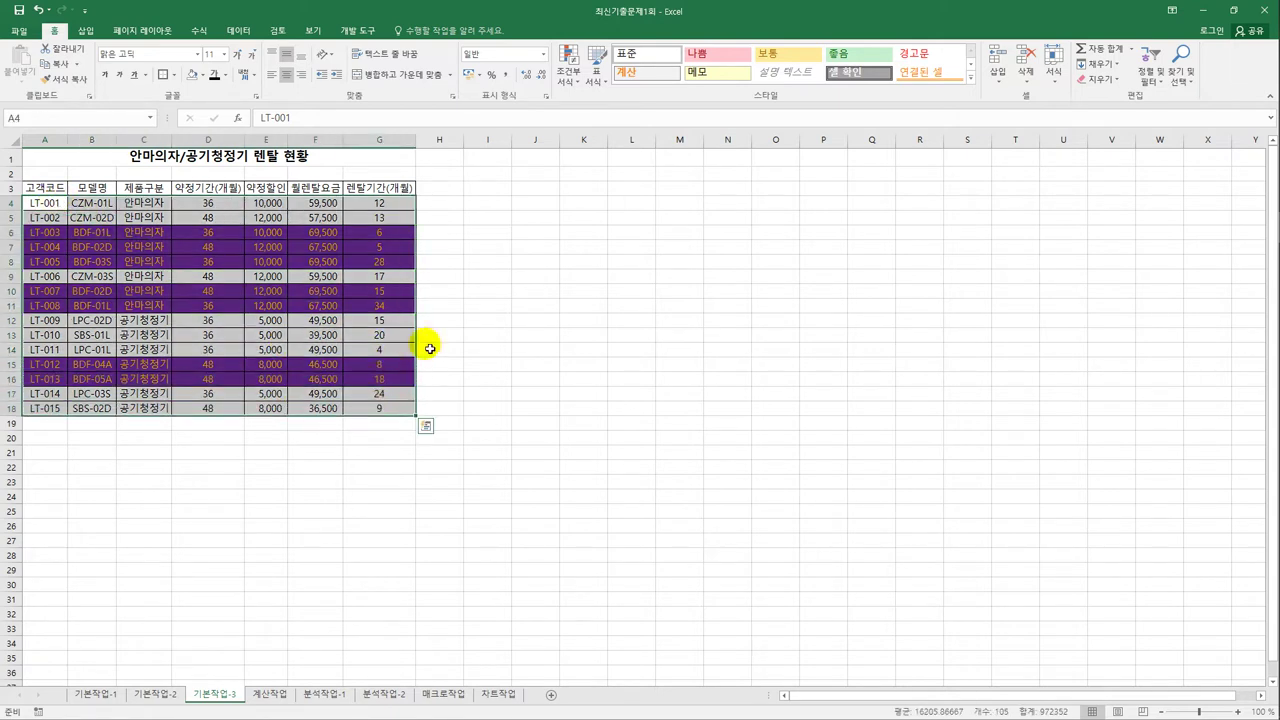
click(565, 88)
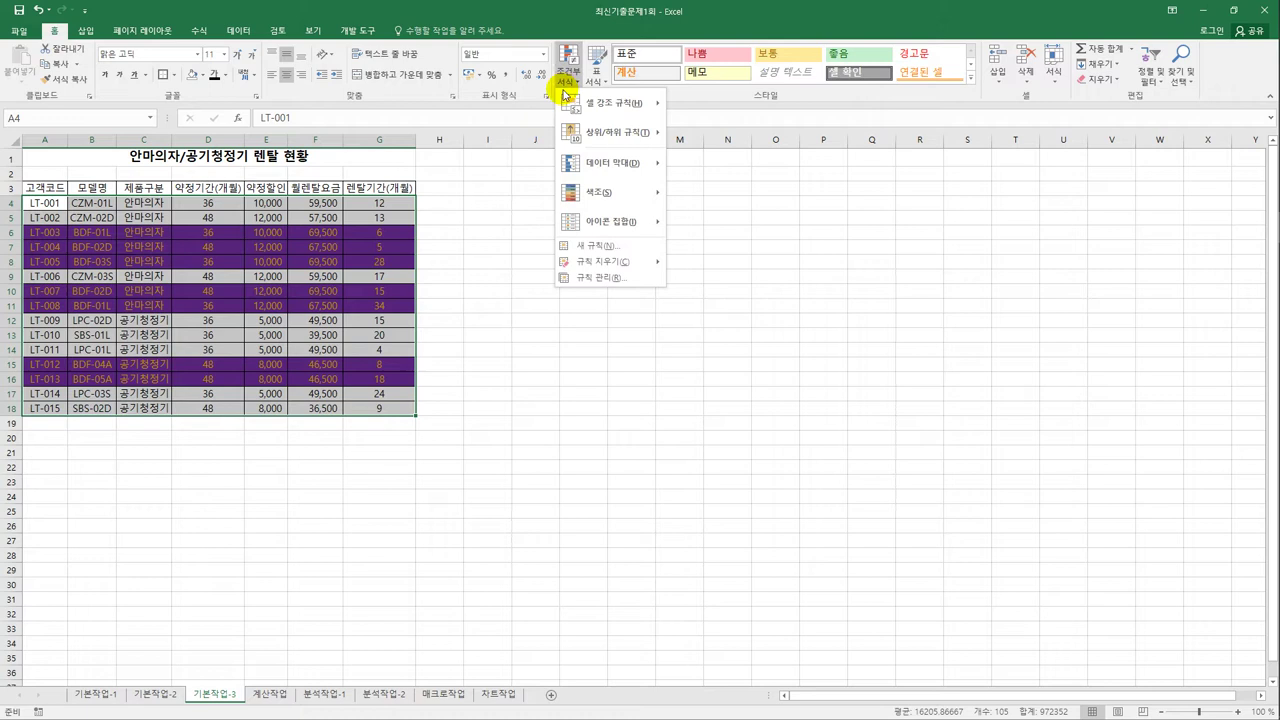
click(572, 276)
click(500, 319)
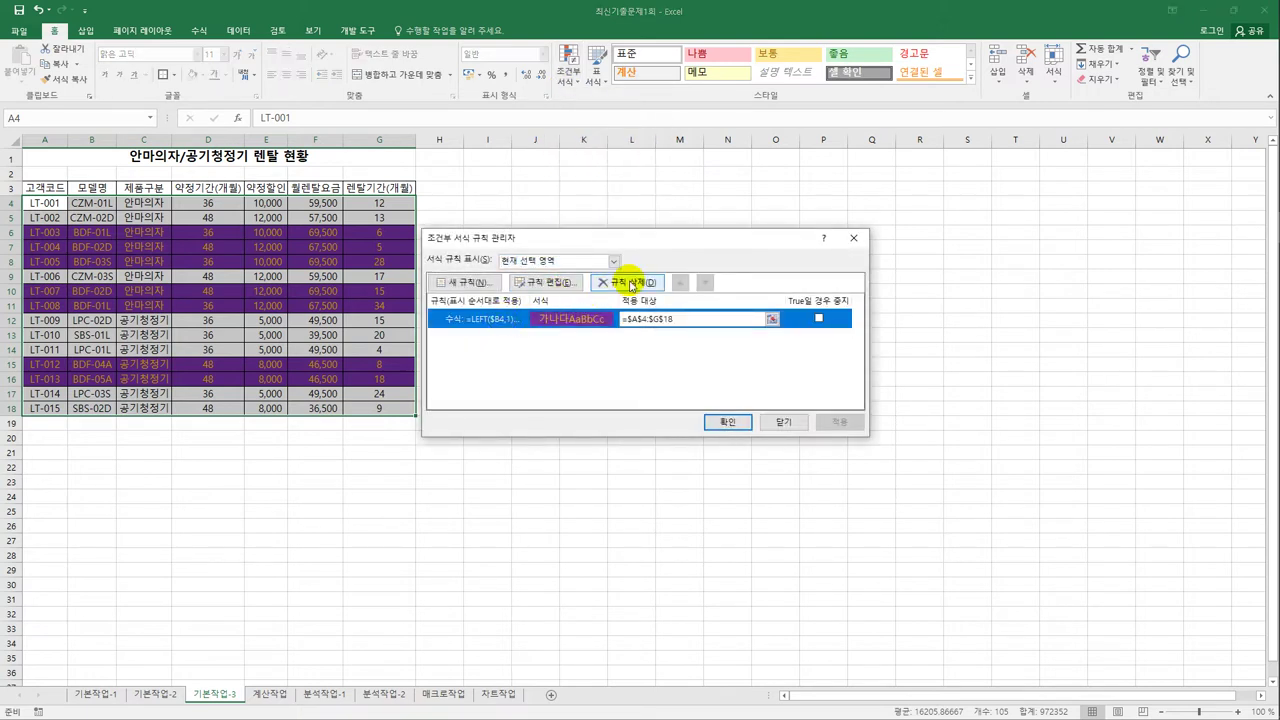
click(790, 423)
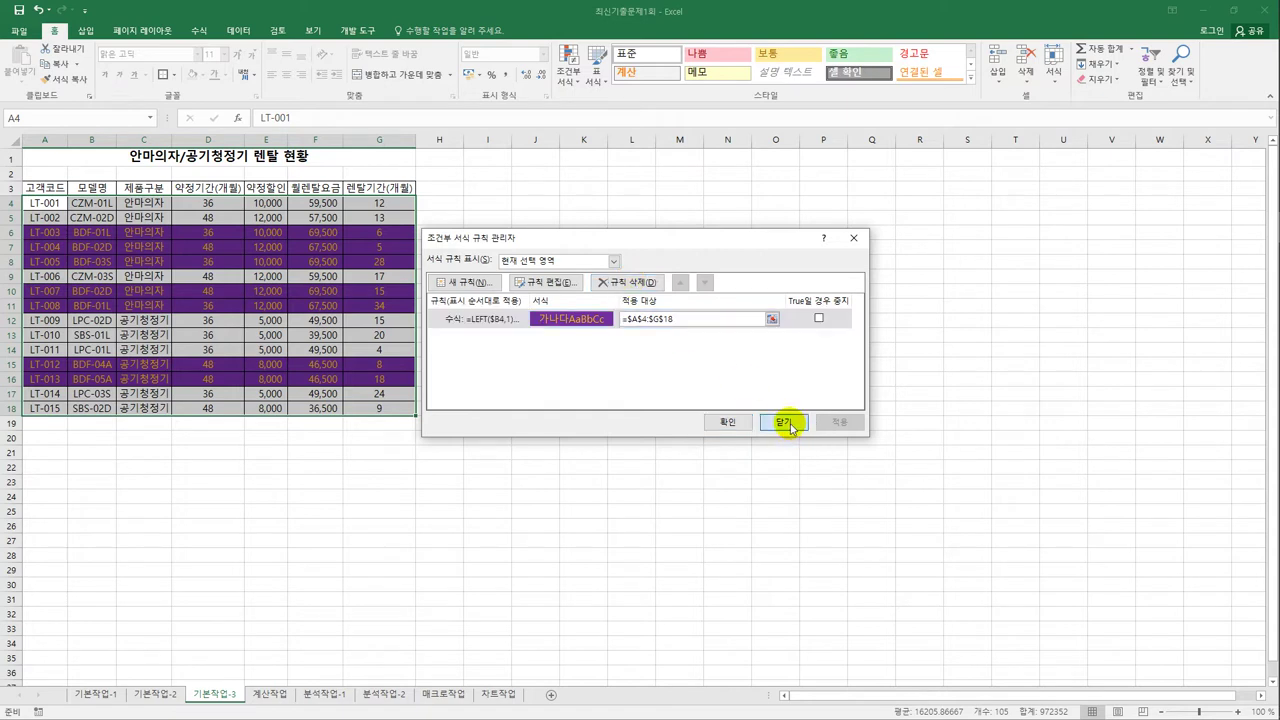
View the options for clearing conditional formatting rules from the selected cells without applying any of them.
click(565, 88)
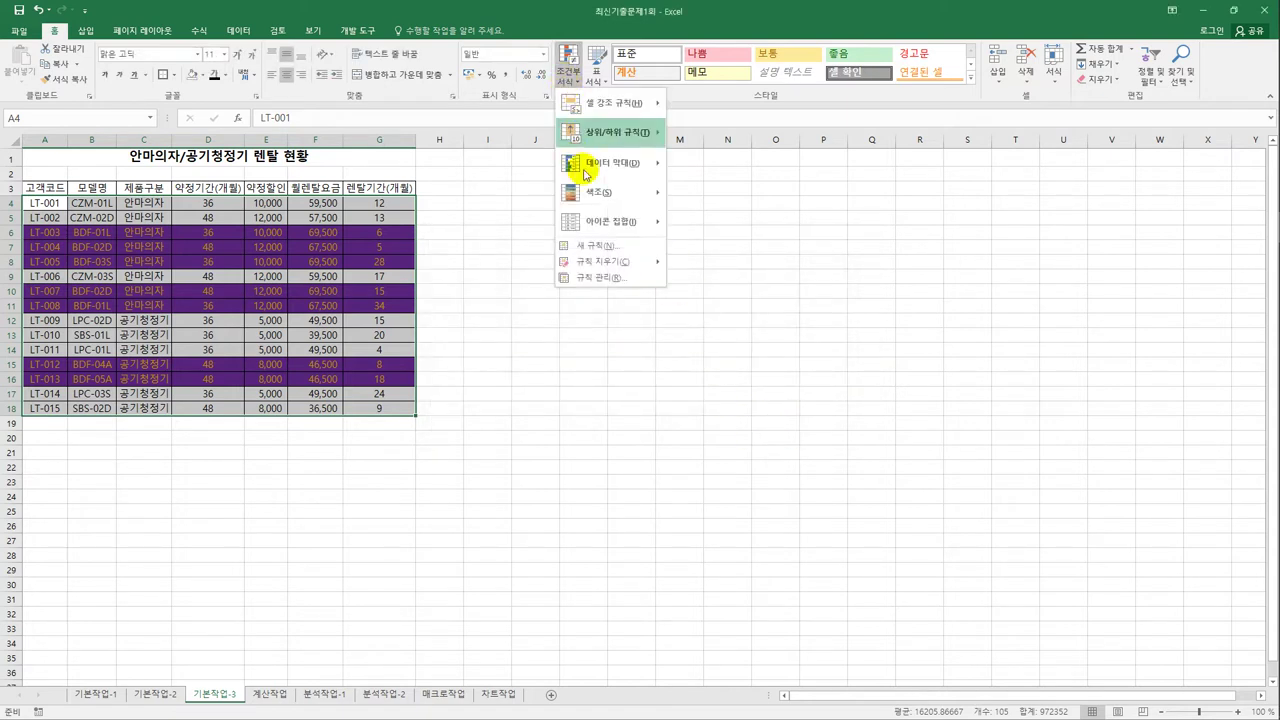
mouse_move(615, 264)
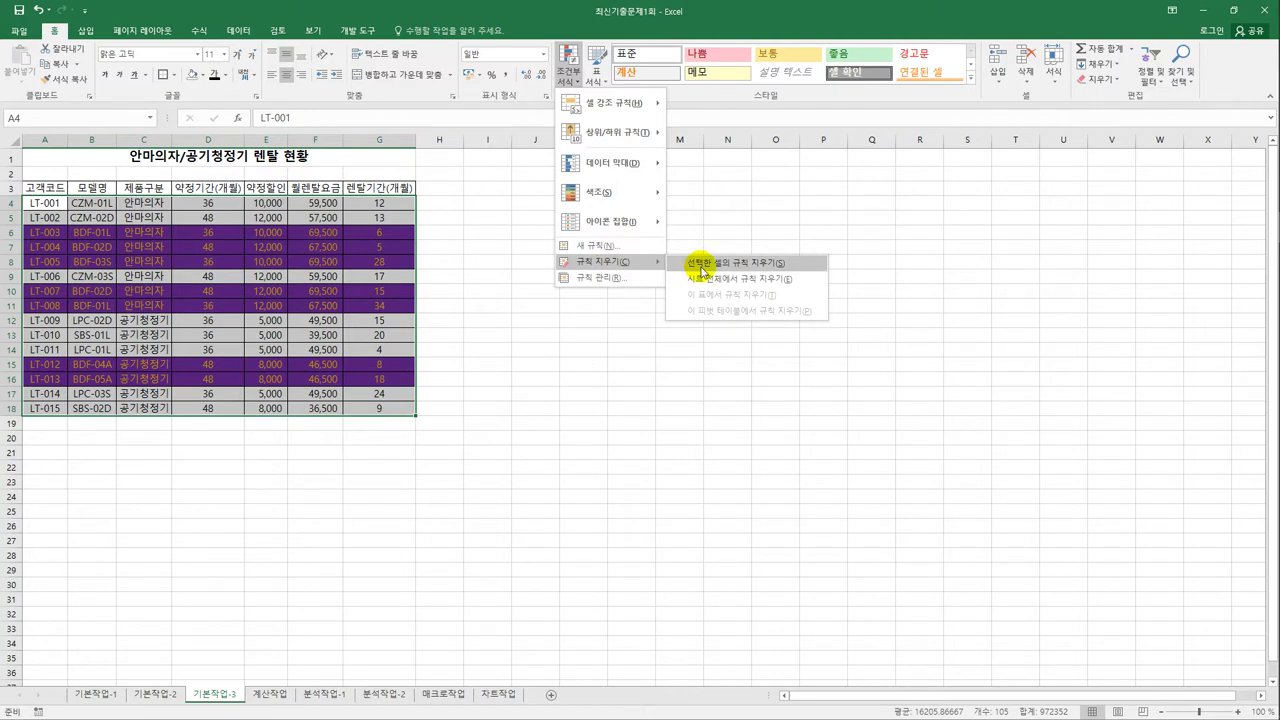
key(Escape)
key(Escape)
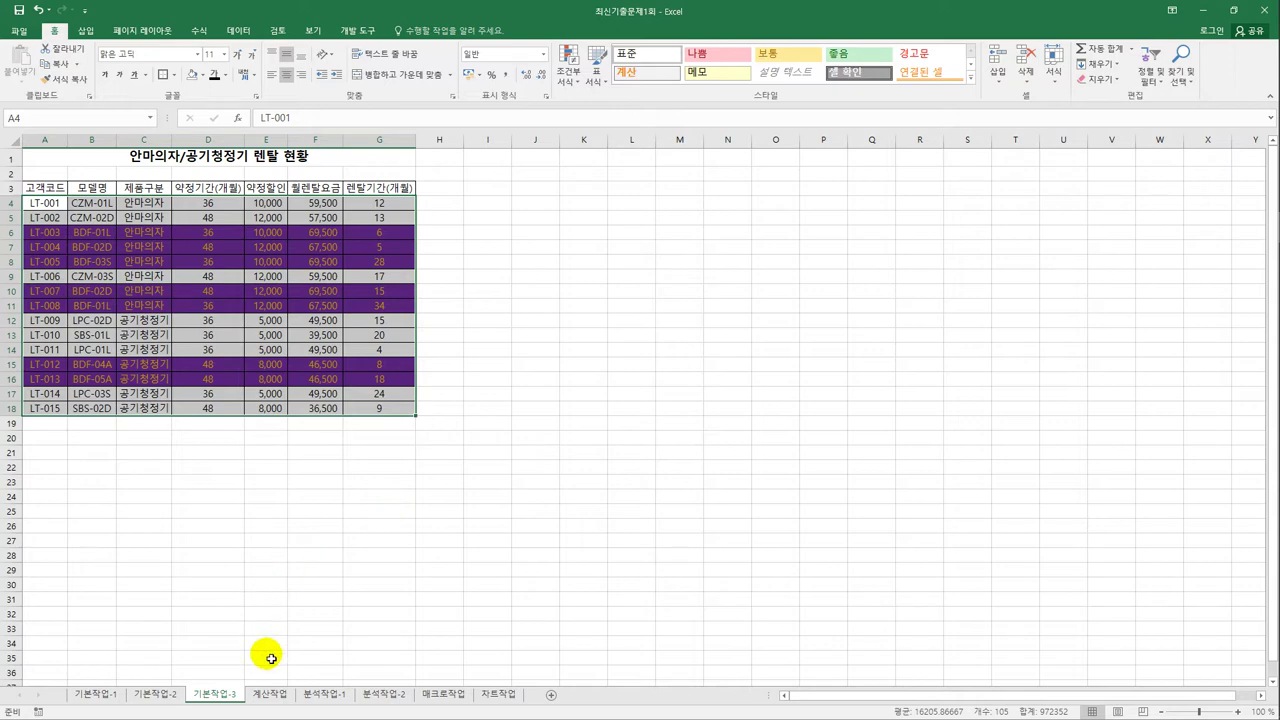
On the 계산작업 sheet, start a DSUM formula in D12 with A2:D11 as the database.
click(270, 694)
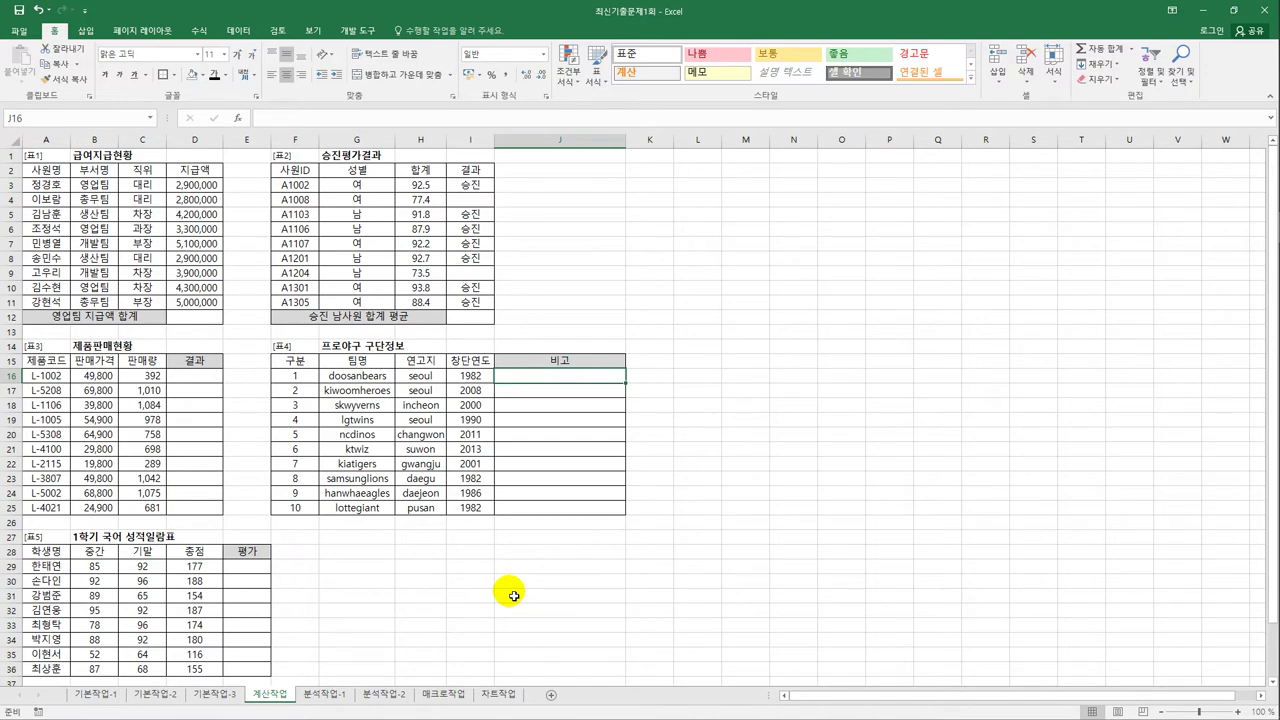
click(109, 185)
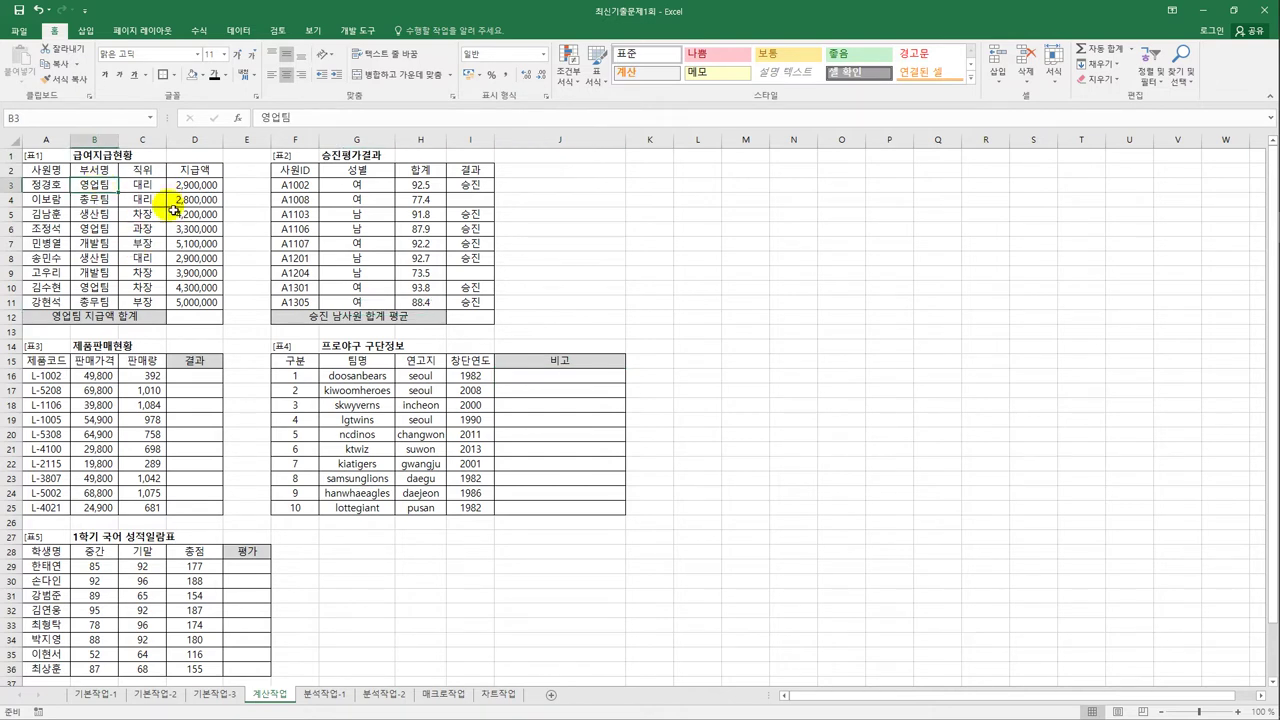
click(194, 314)
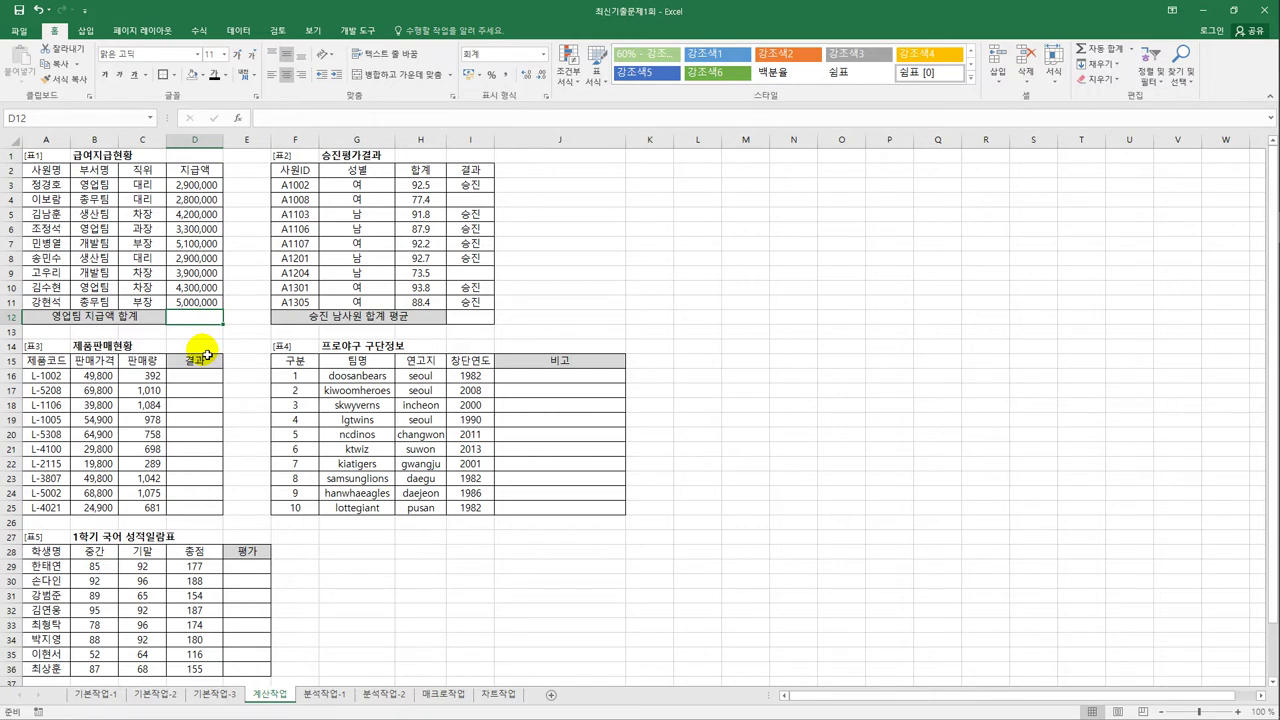
text(=ㅇ)
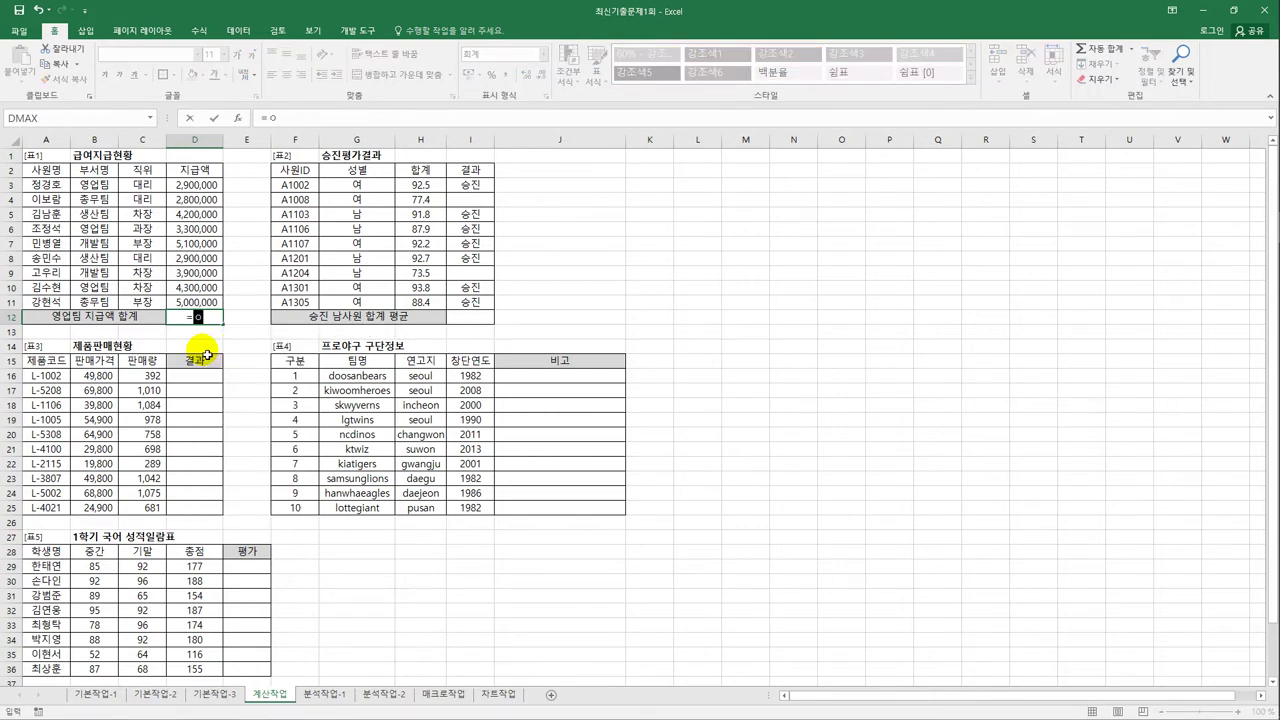
key(BackSpace)
text(dsum)
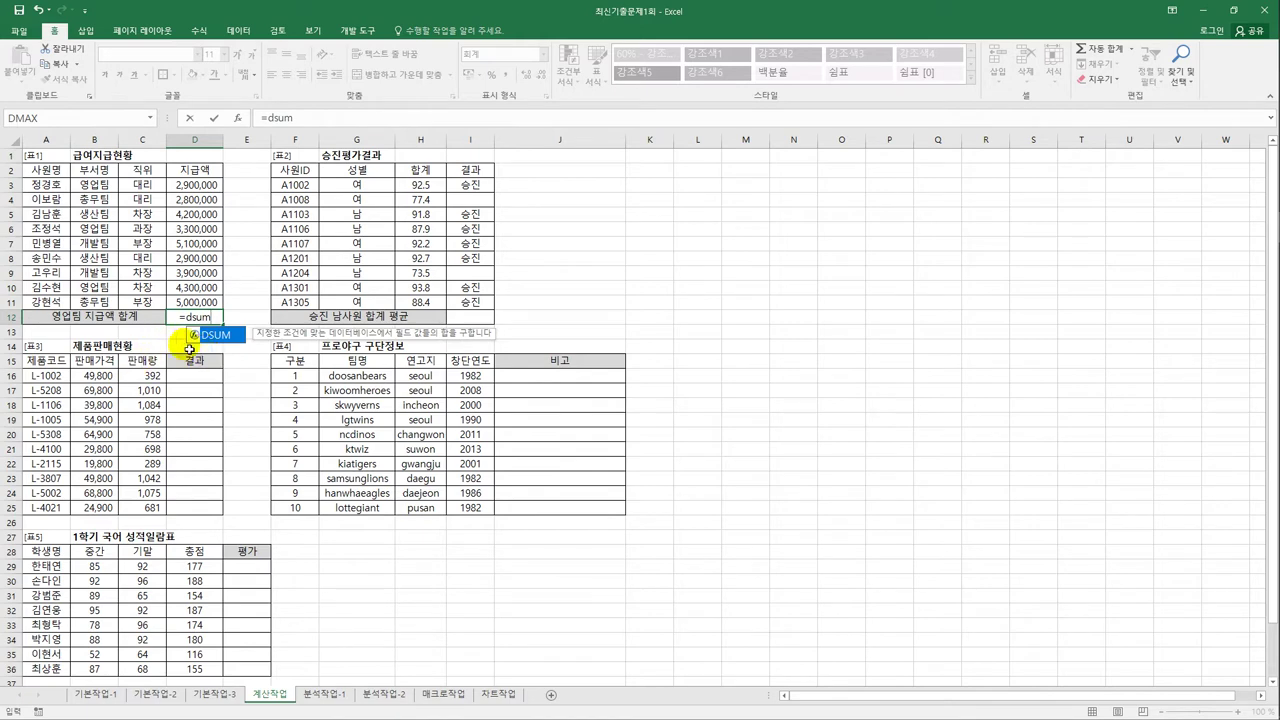
double_click(212, 334)
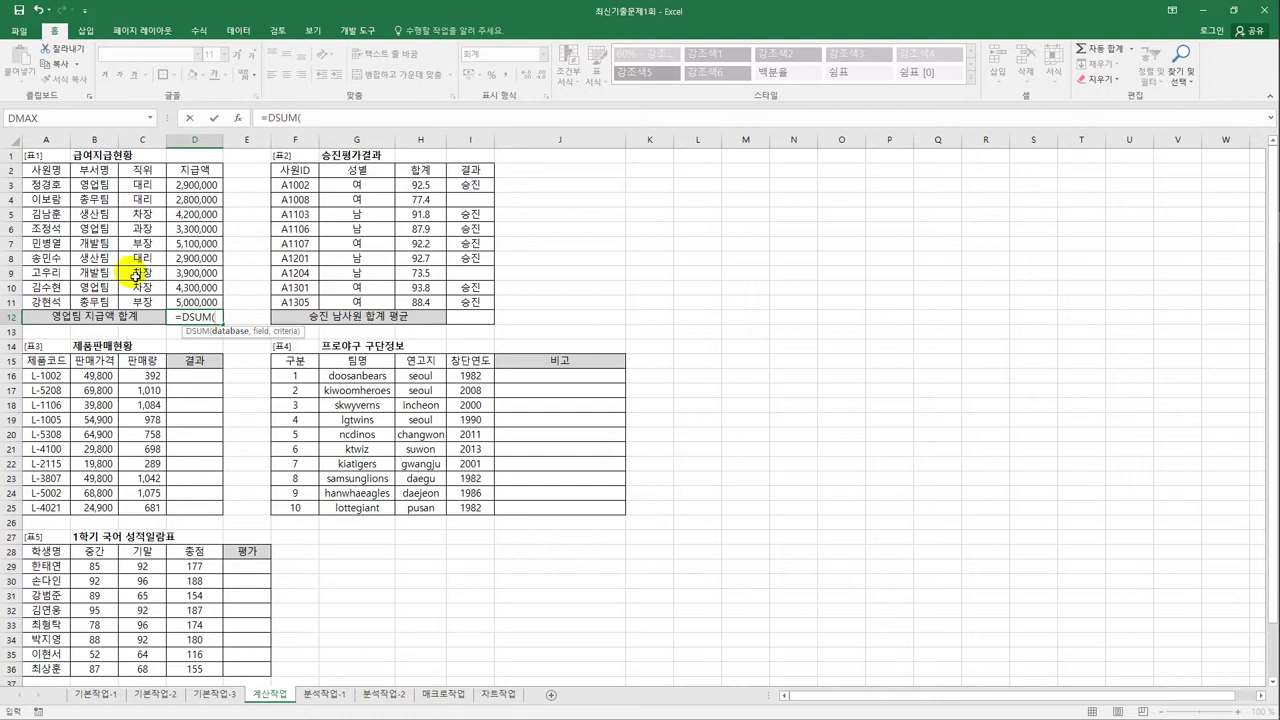
drag(45, 170, 201, 302)
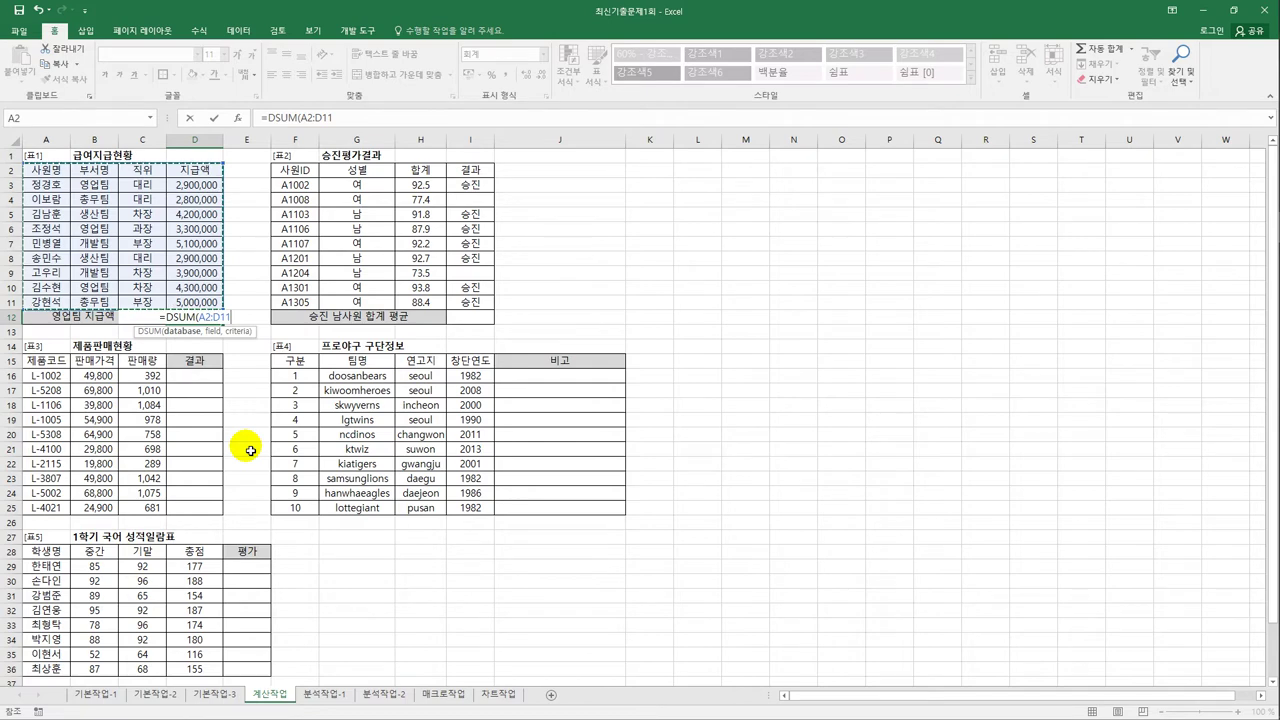
text(,)
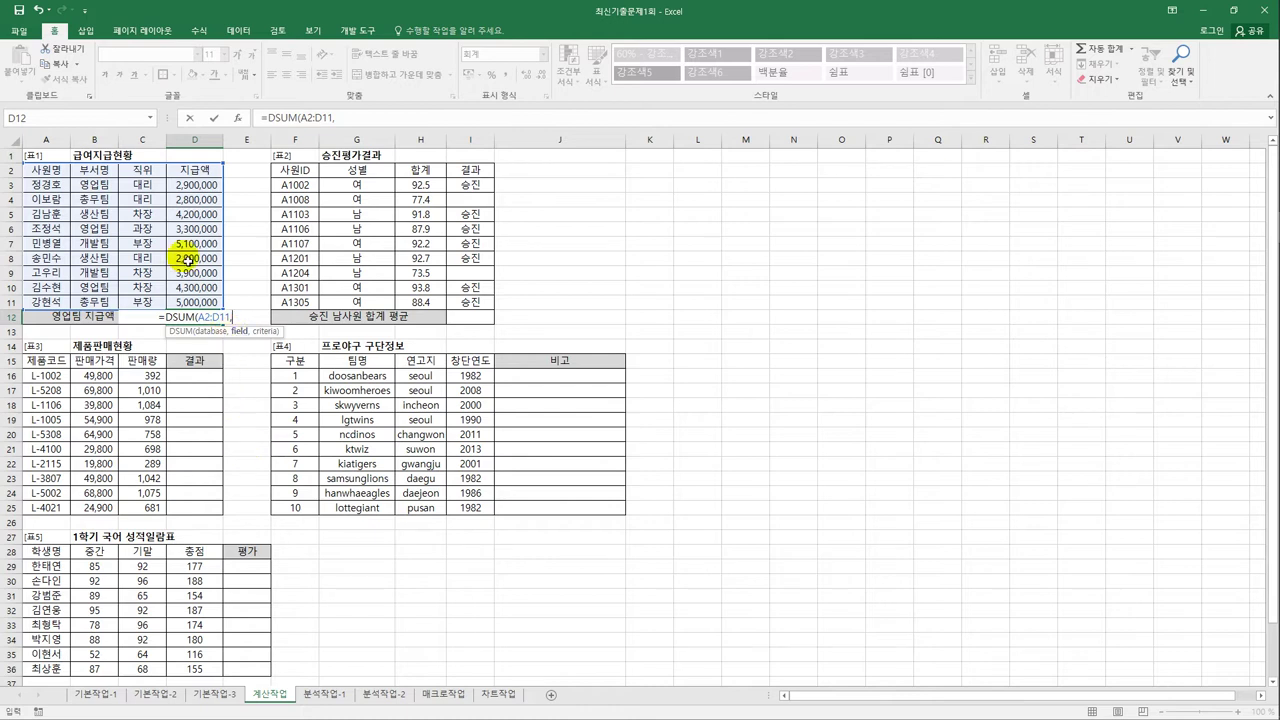
click(188, 168)
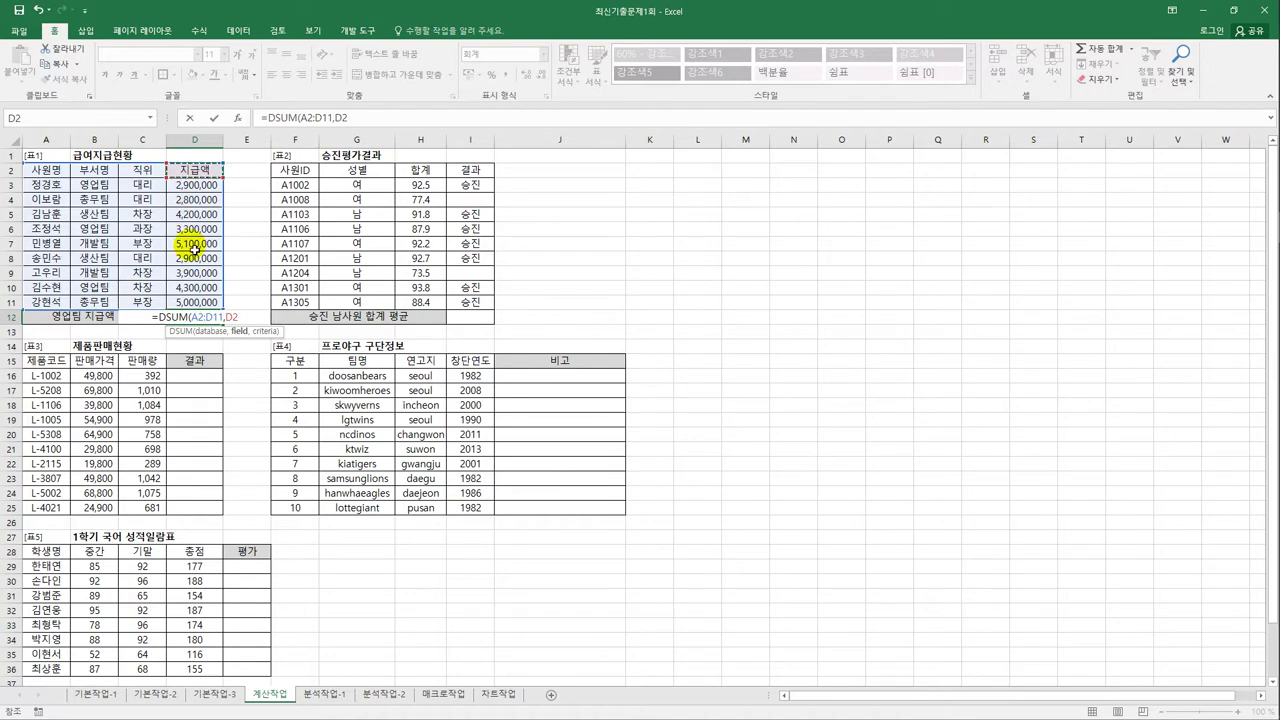
key(BackSpace)
key(BackSpace)
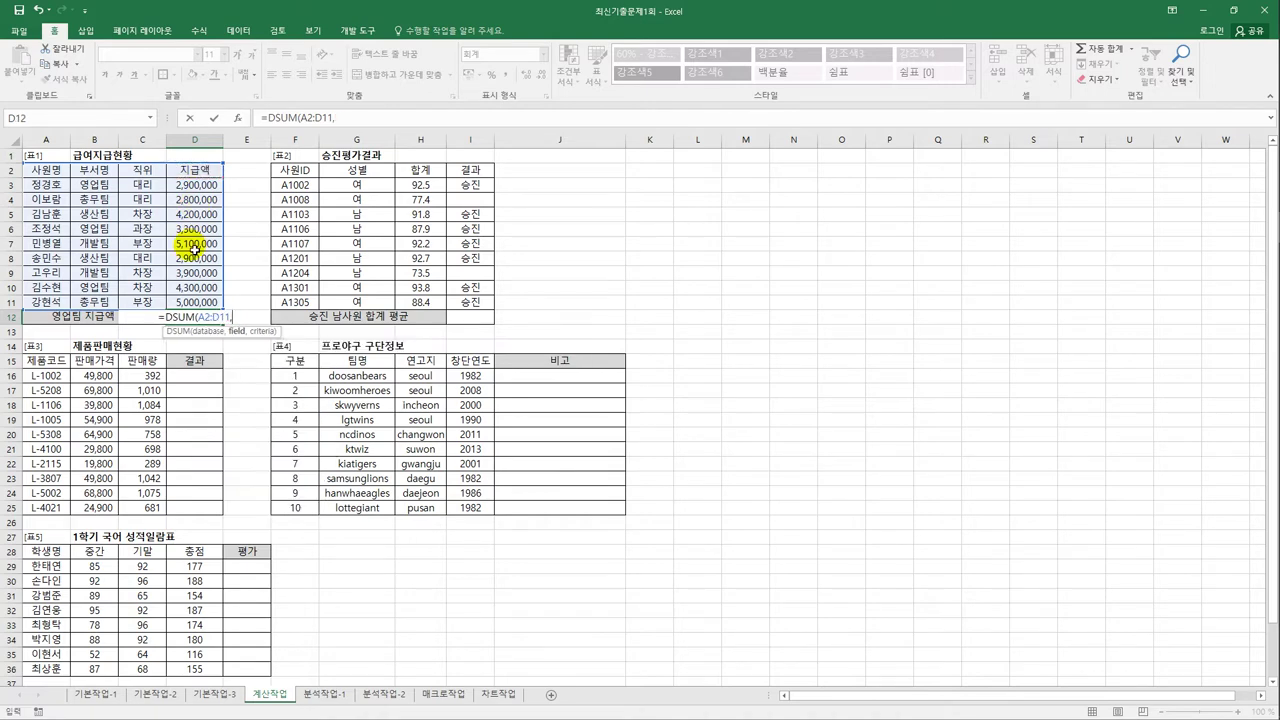
Complete the DSUM formula in D12 with field number 4 and criteria range B2:B3.
text(4,)
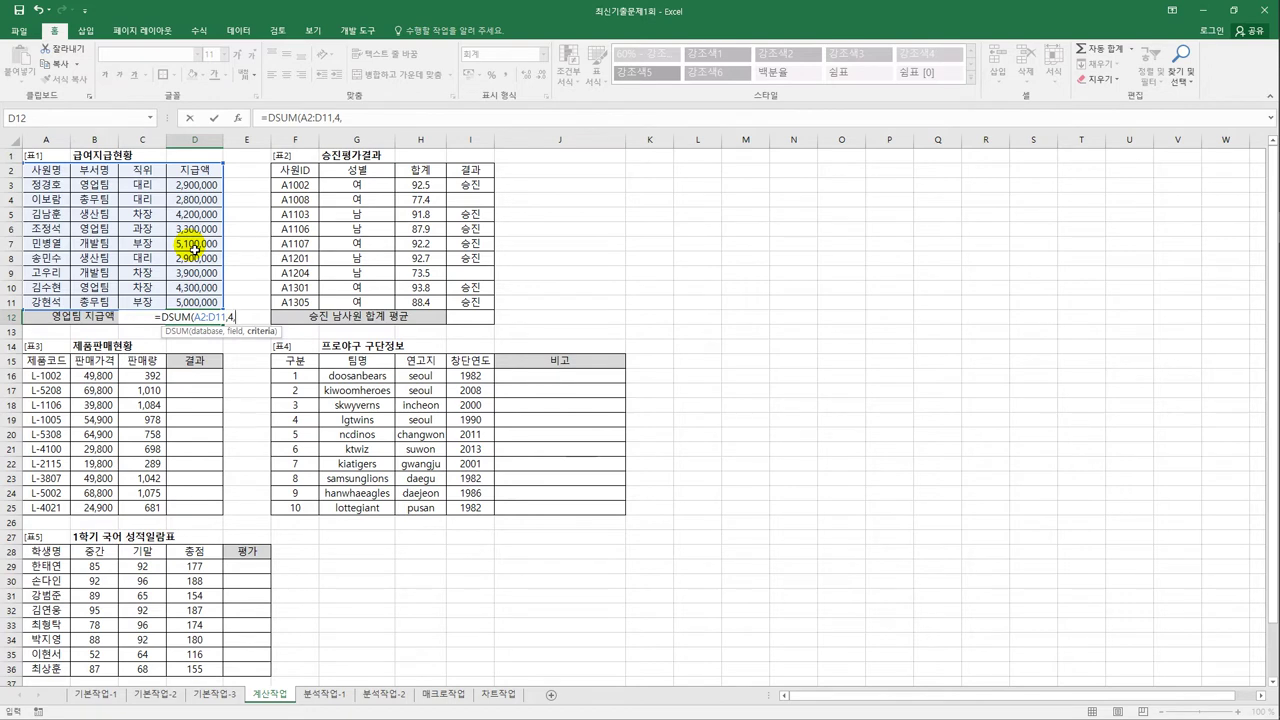
drag(80, 169, 80, 185)
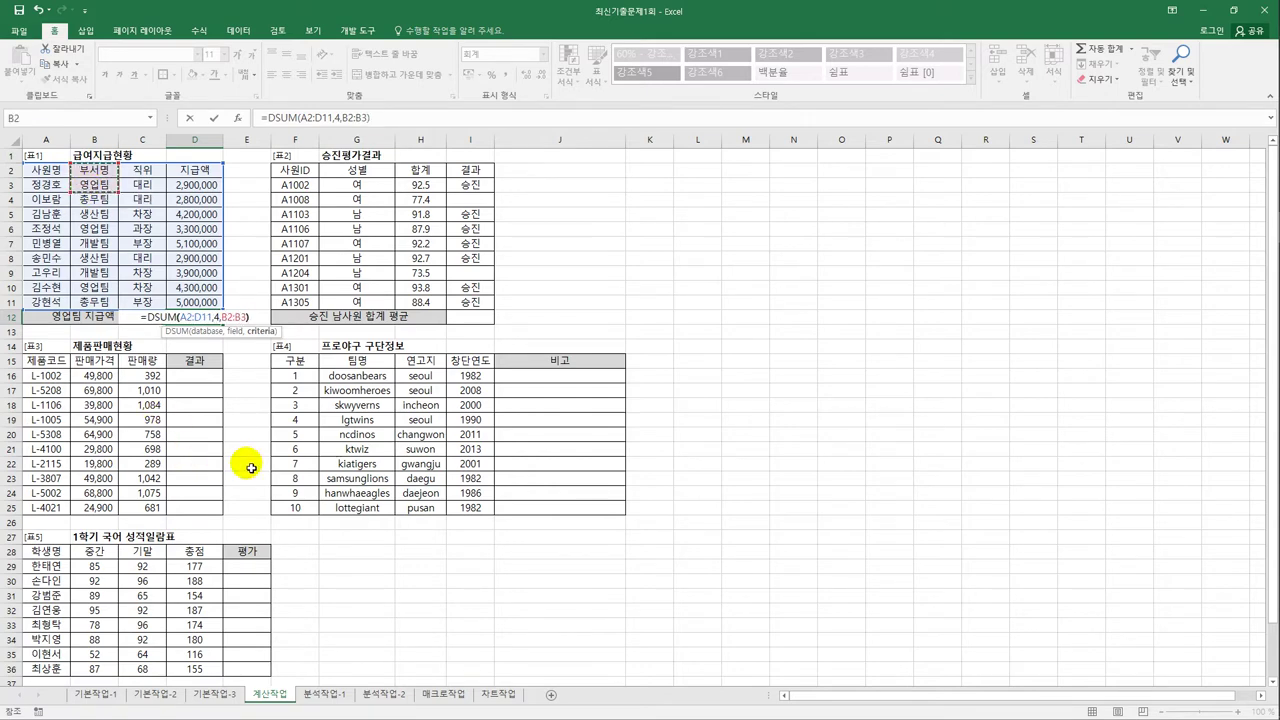
key(ctrl+Return)
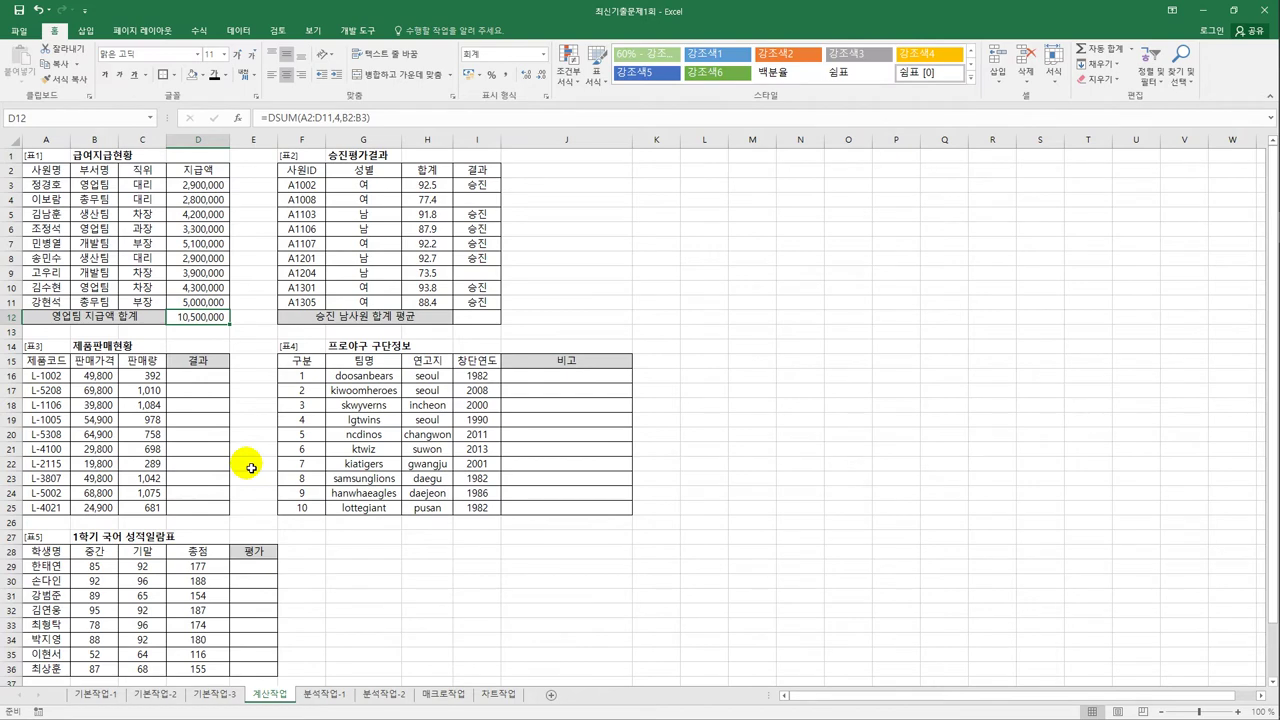
Check the sum of the 영업팀 payments in D3, D6 and D10 against the formula in D12.
click(203, 186)
ctrl+click(197, 229)
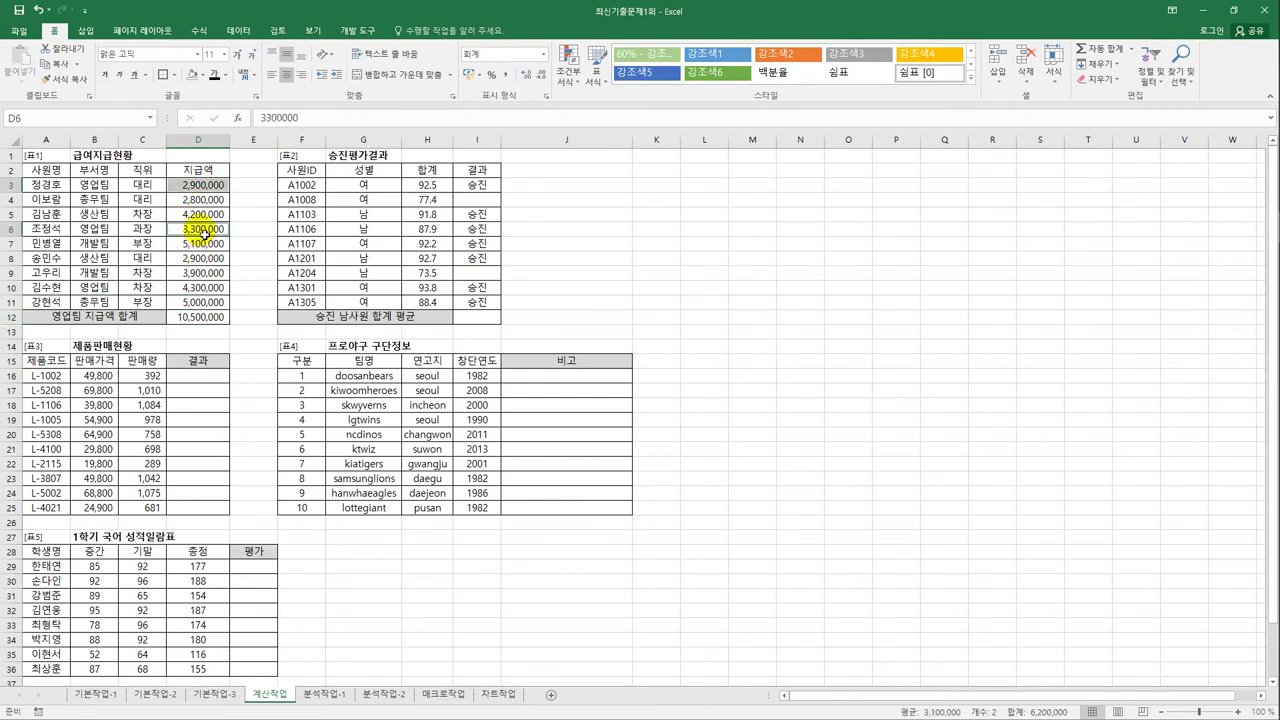
ctrl+click(203, 290)
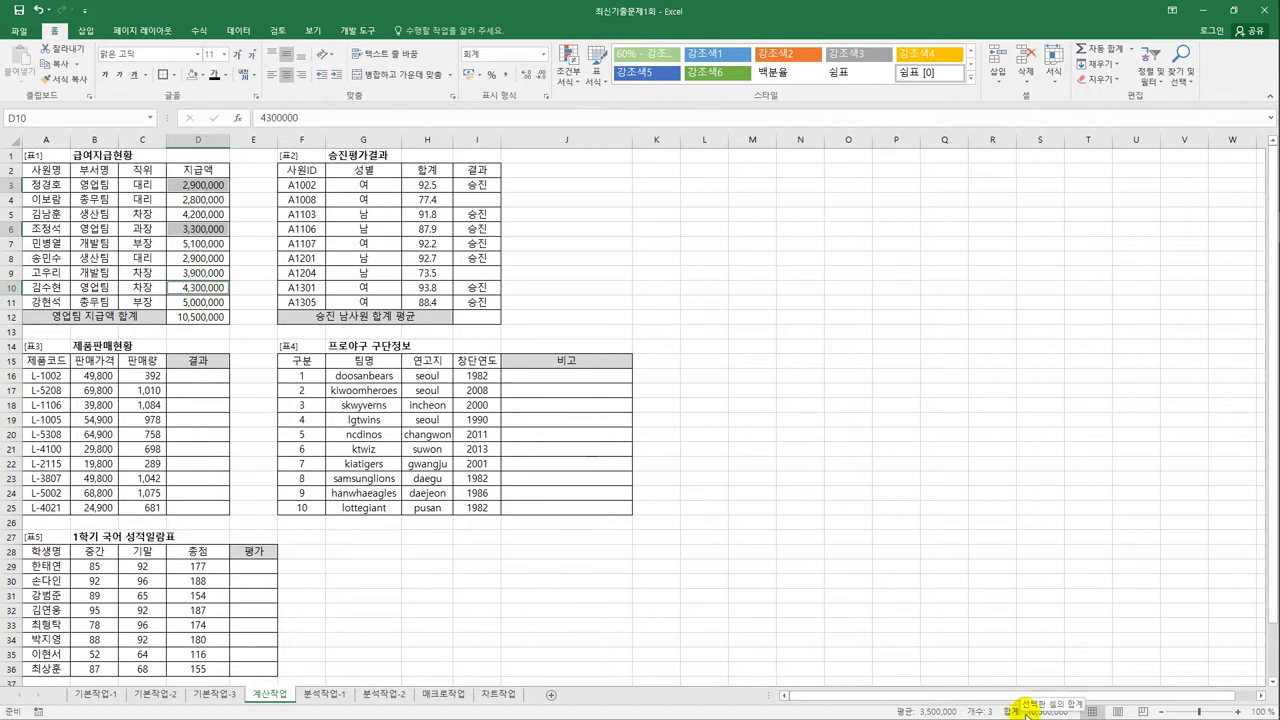
click(186, 316)
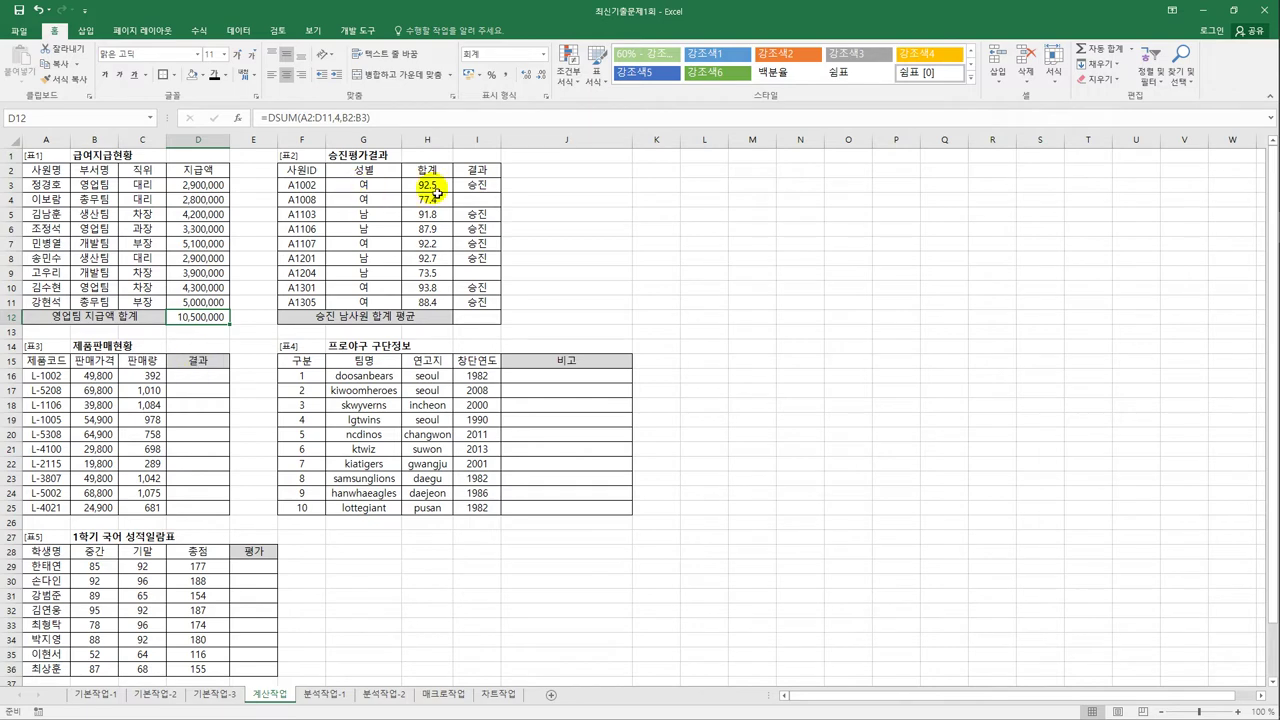
Examine the promoted male employees in rows 5 and 8 of 표2 and check the average of H5 and H8.
click(489, 318)
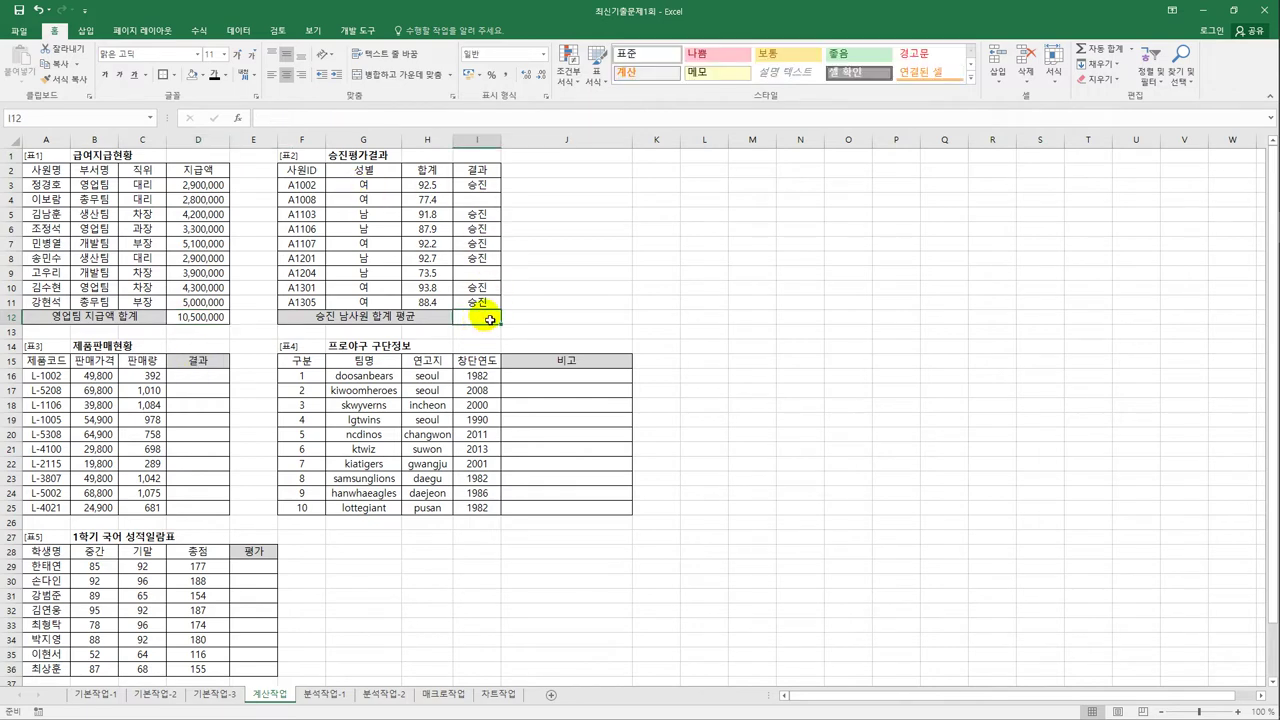
click(376, 220)
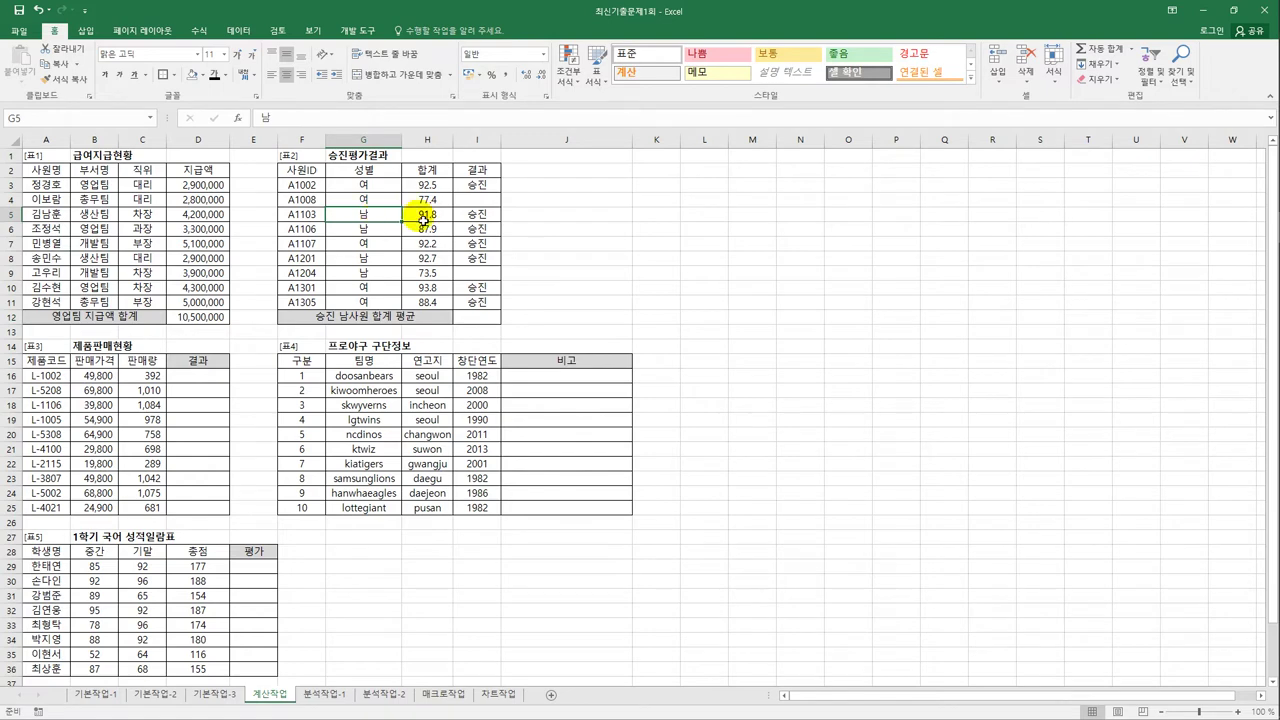
click(476, 220)
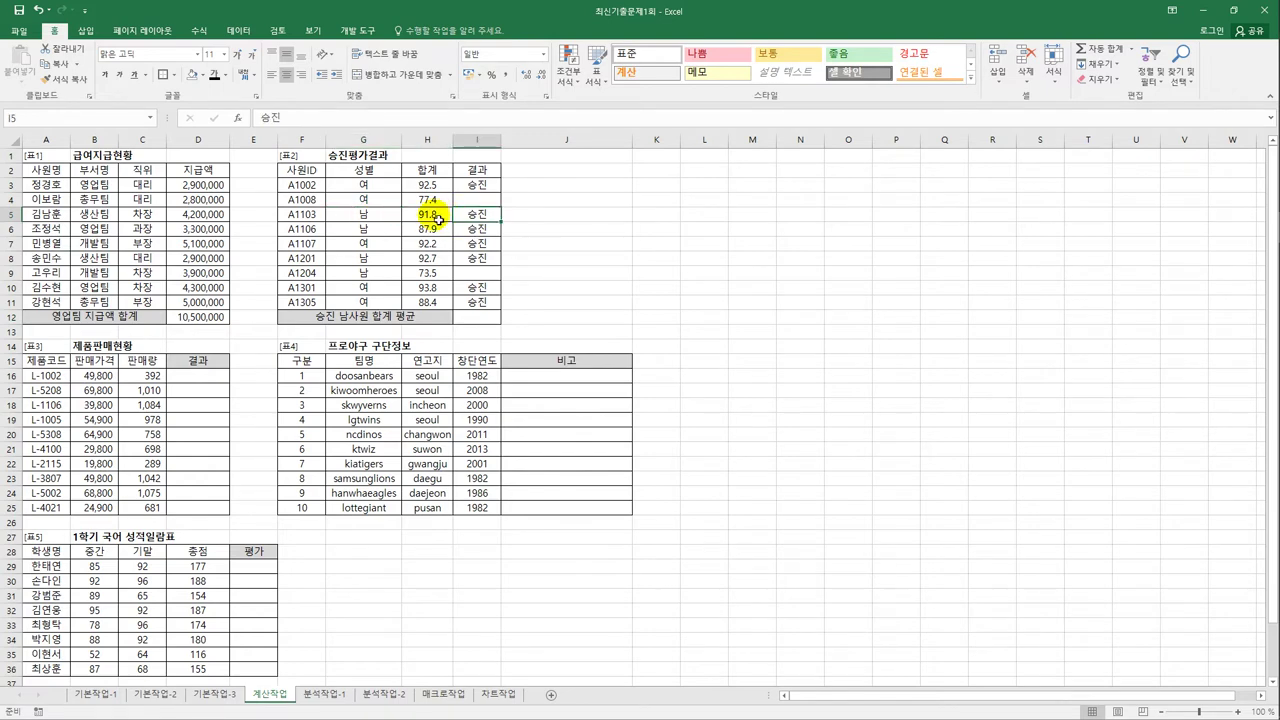
click(438, 219)
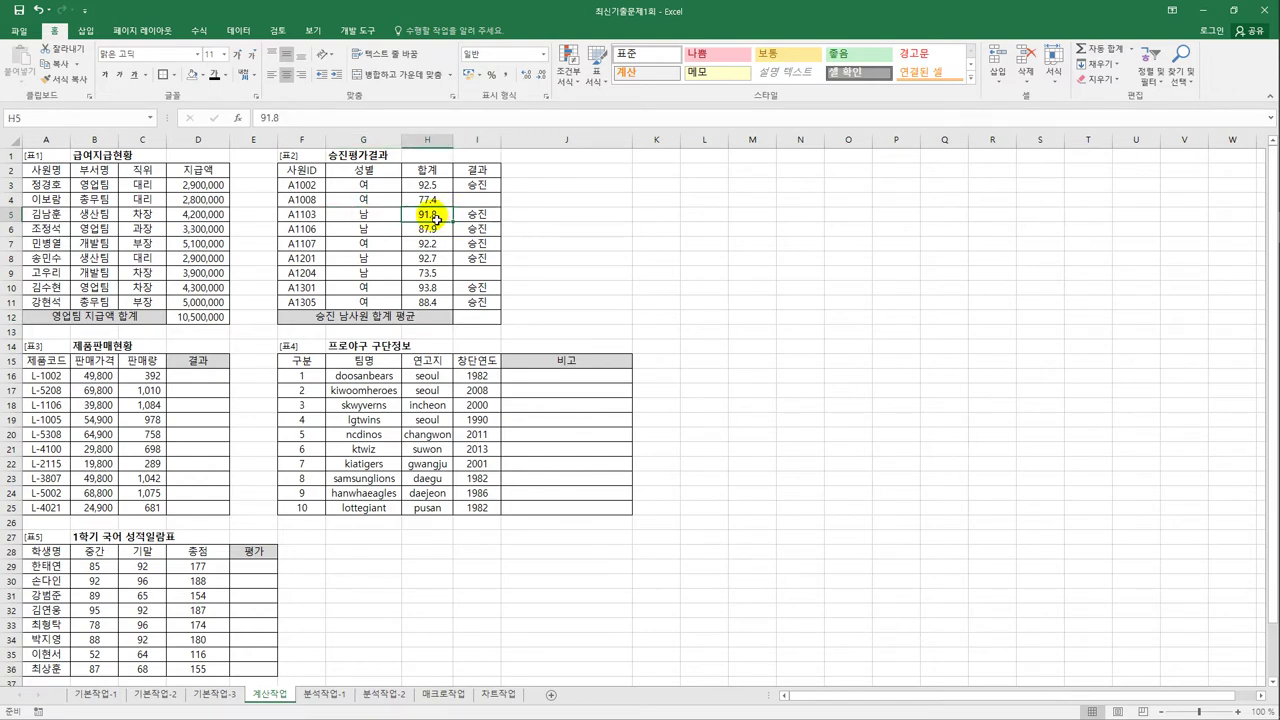
drag(366, 213, 474, 214)
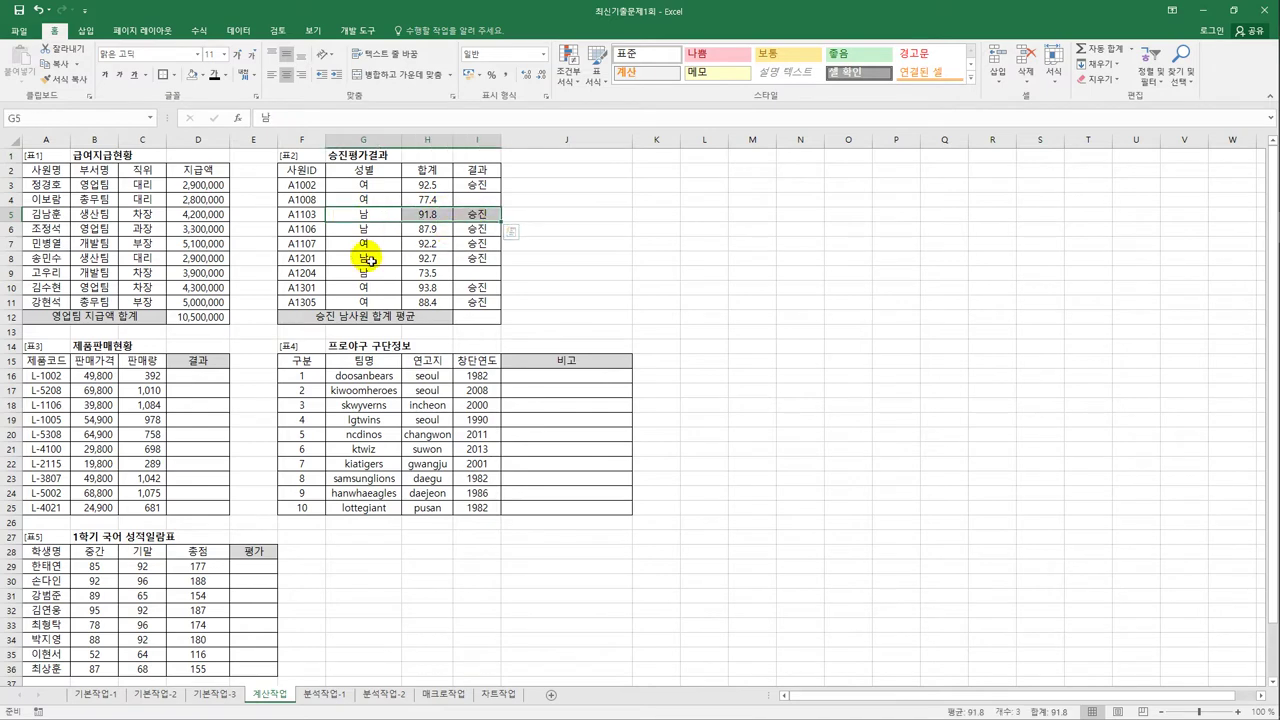
ctrl+drag(366, 258, 474, 259)
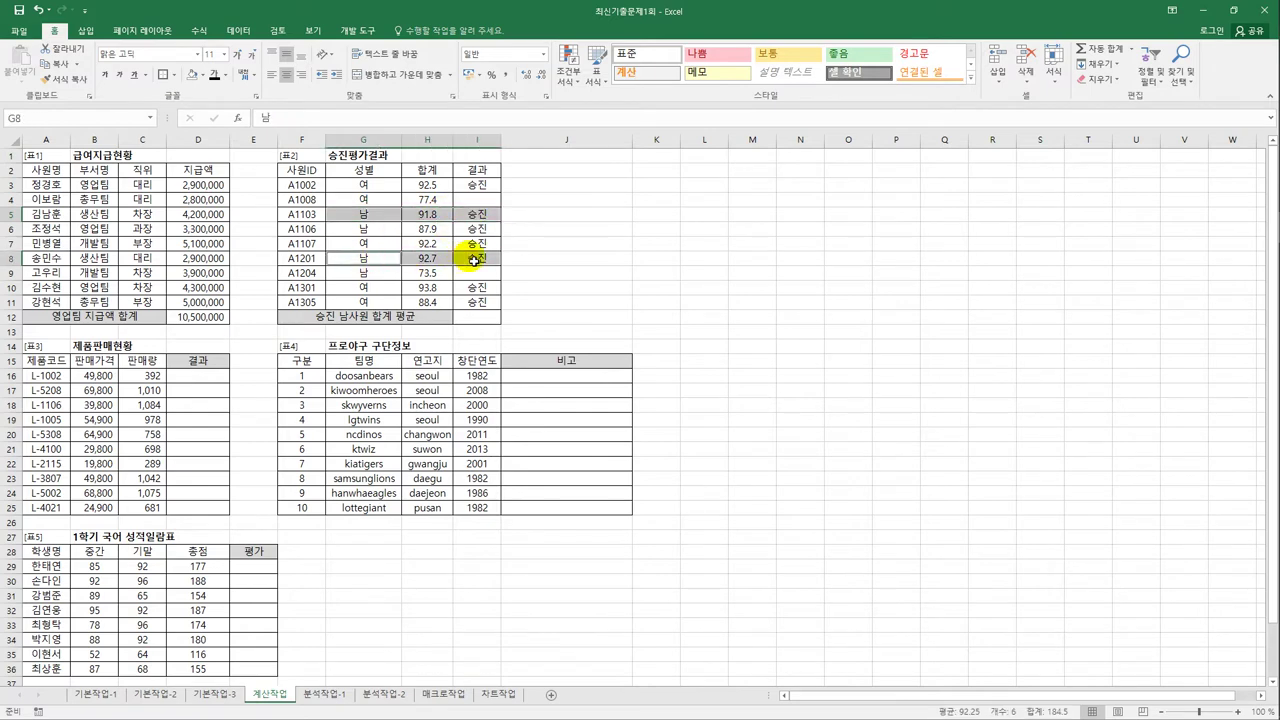
click(440, 218)
ctrl+click(435, 260)
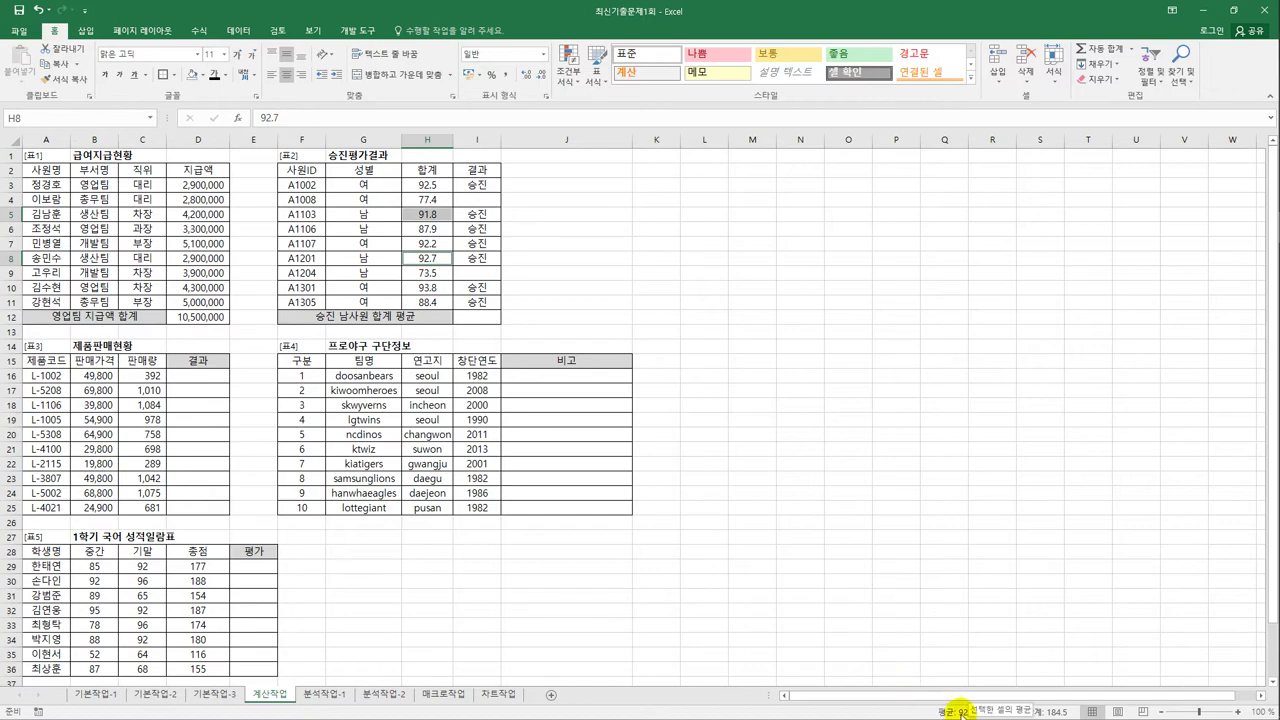
Start an AVERAGEIFS formula in I12 with H3:H11 as the average range.
click(492, 324)
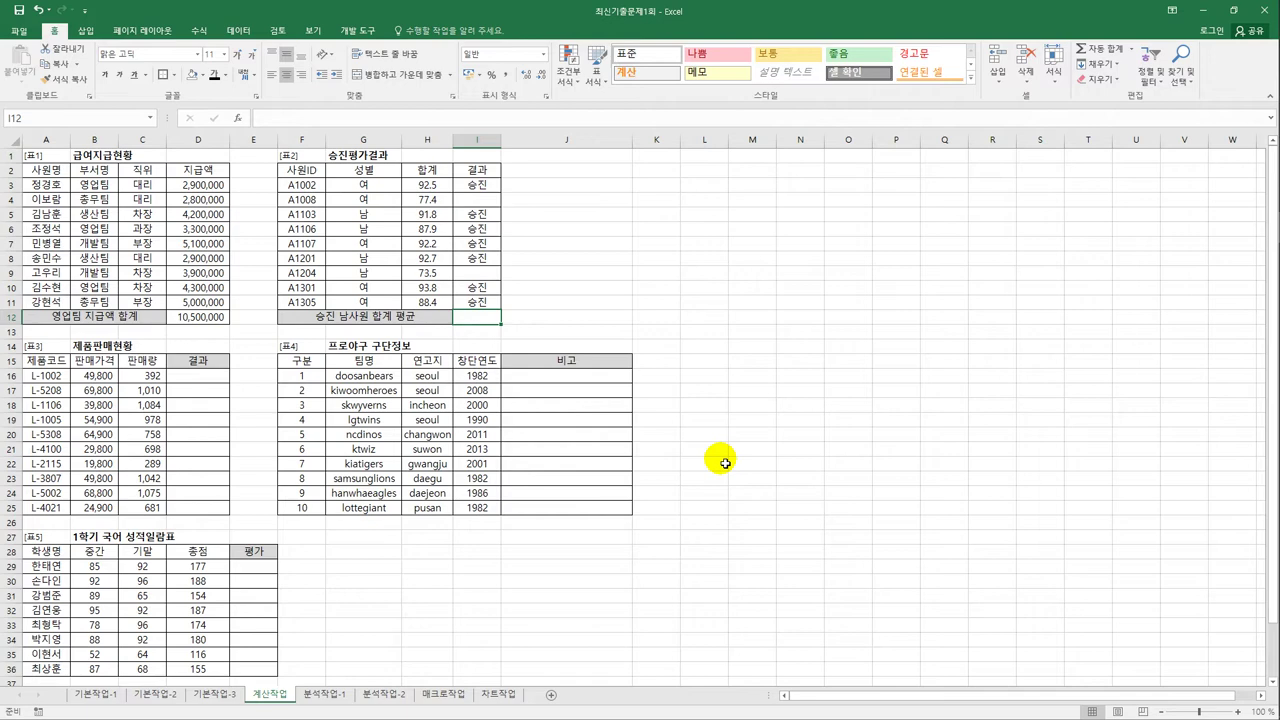
text(=)
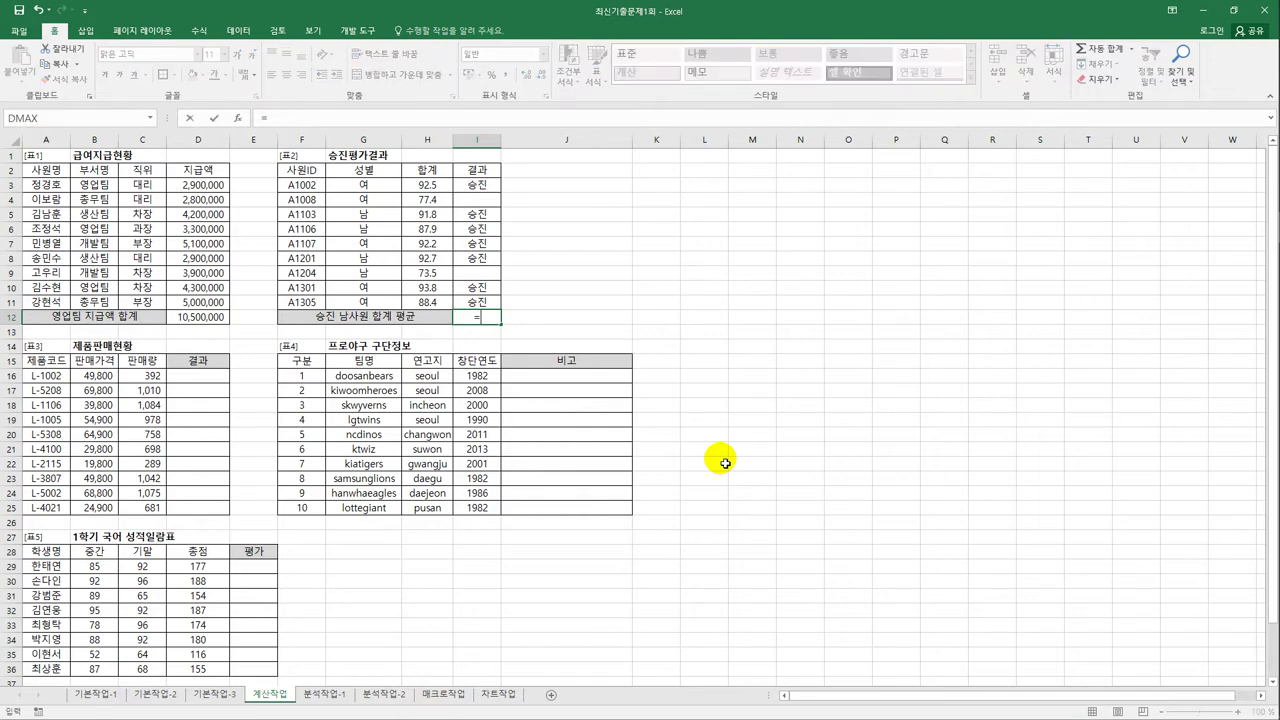
text(av)
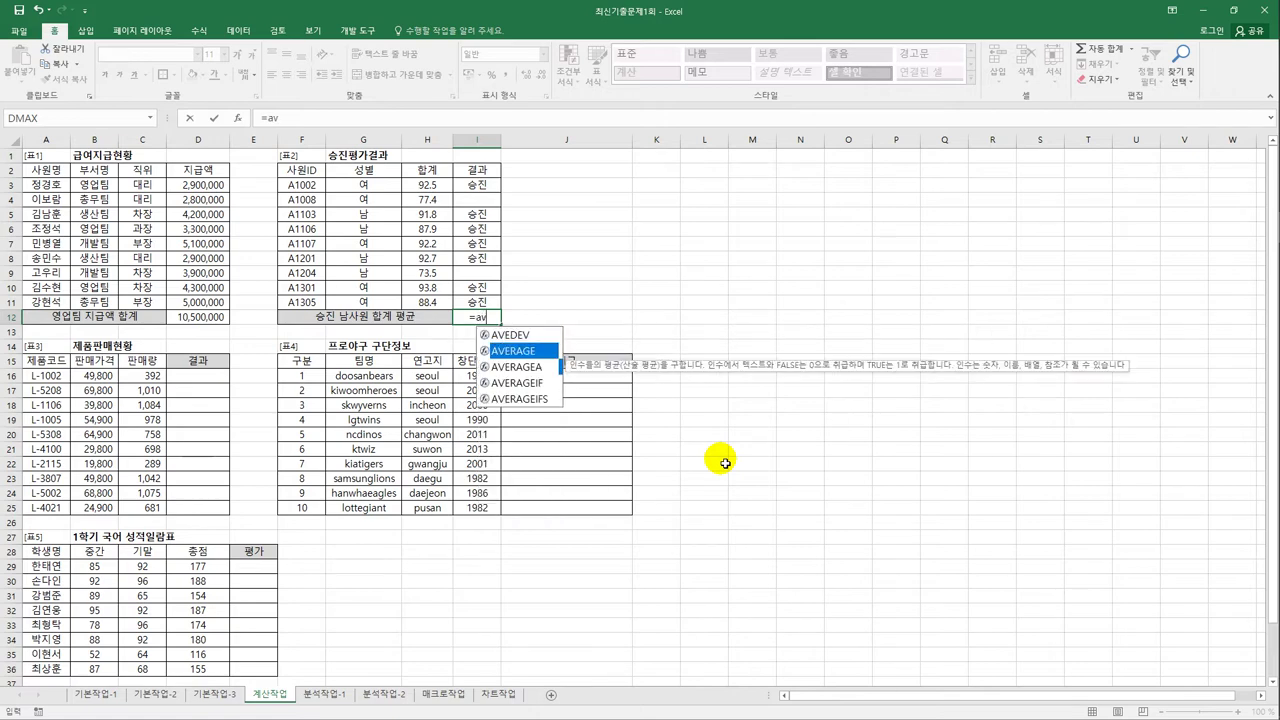
key(Down)
key(Down)
key(Down)
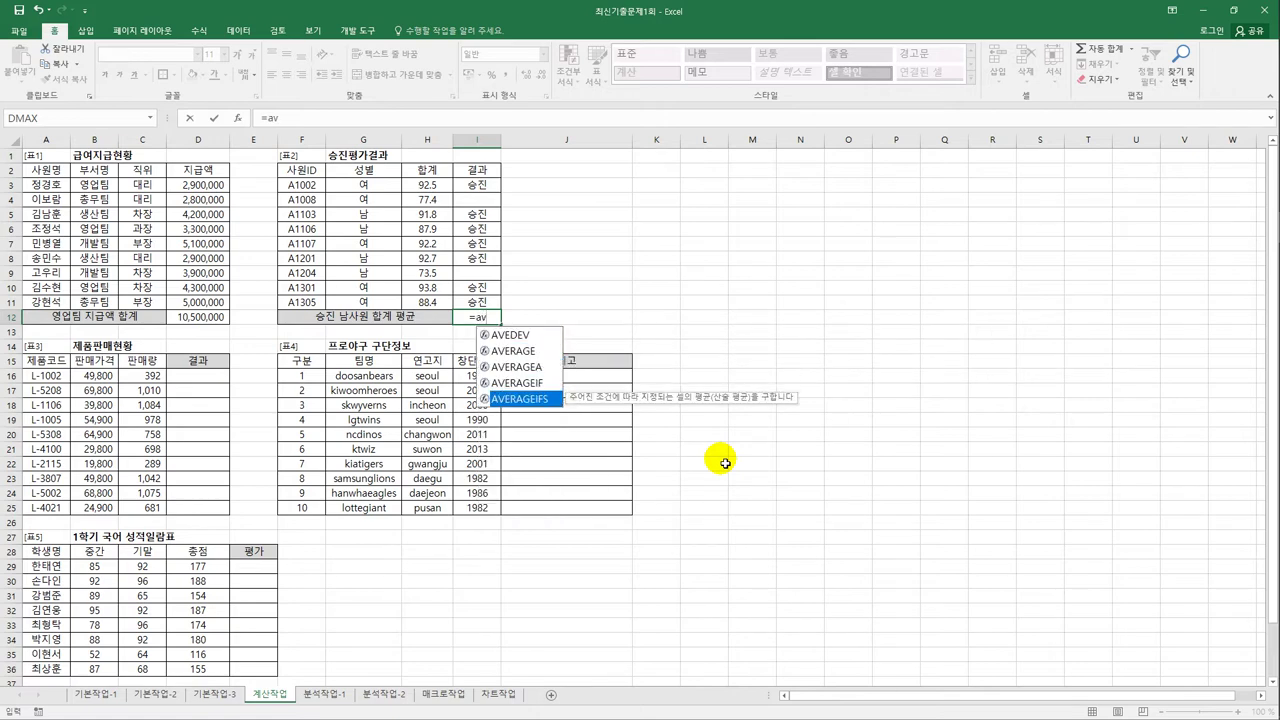
double_click(526, 400)
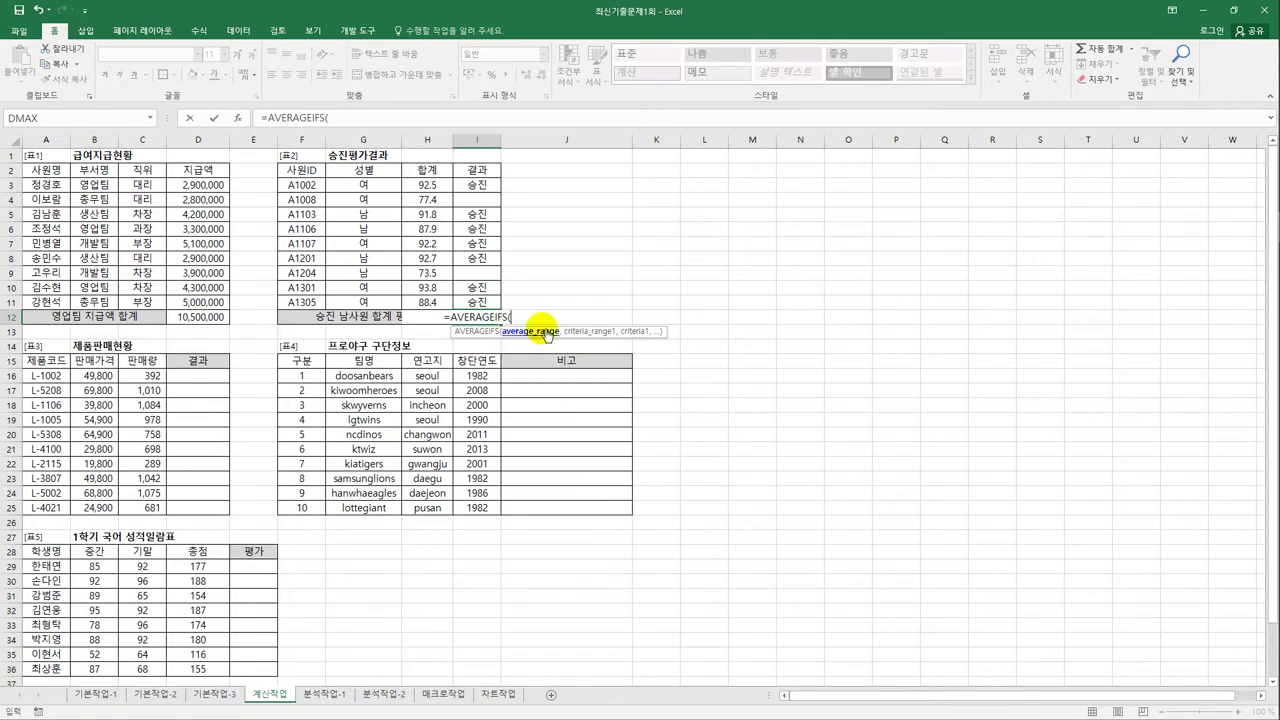
click(432, 186)
drag(438, 202, 429, 303)
text(,)
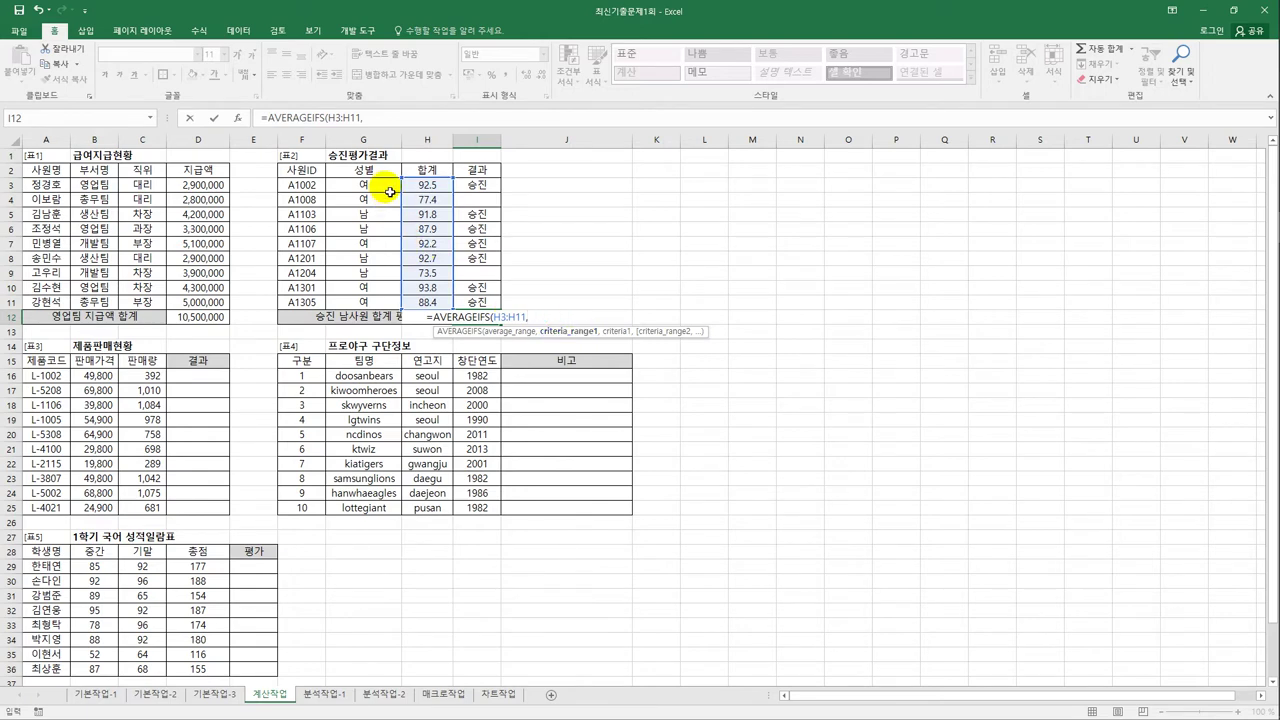
Complete the AVERAGEIFS formula in I12 with the criteria G3:G11 equal to "남" and I3:I11 equal to "승진".
drag(390, 186, 392, 302)
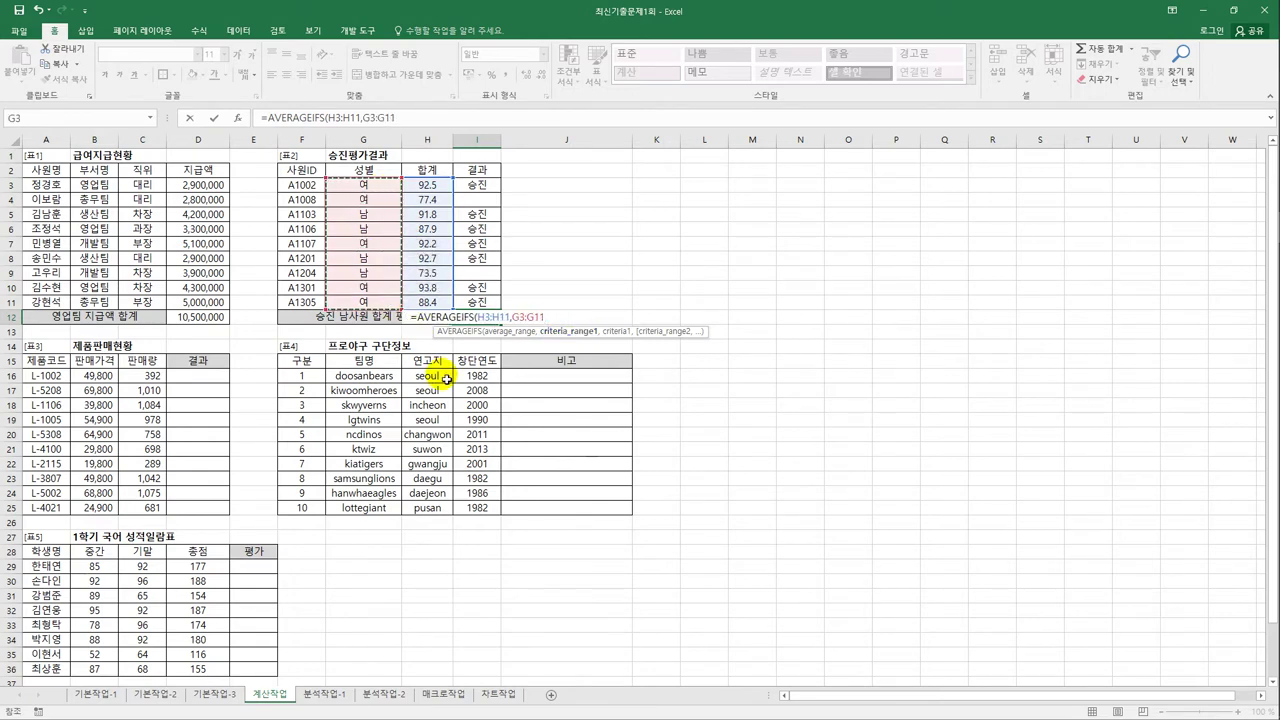
text(,)
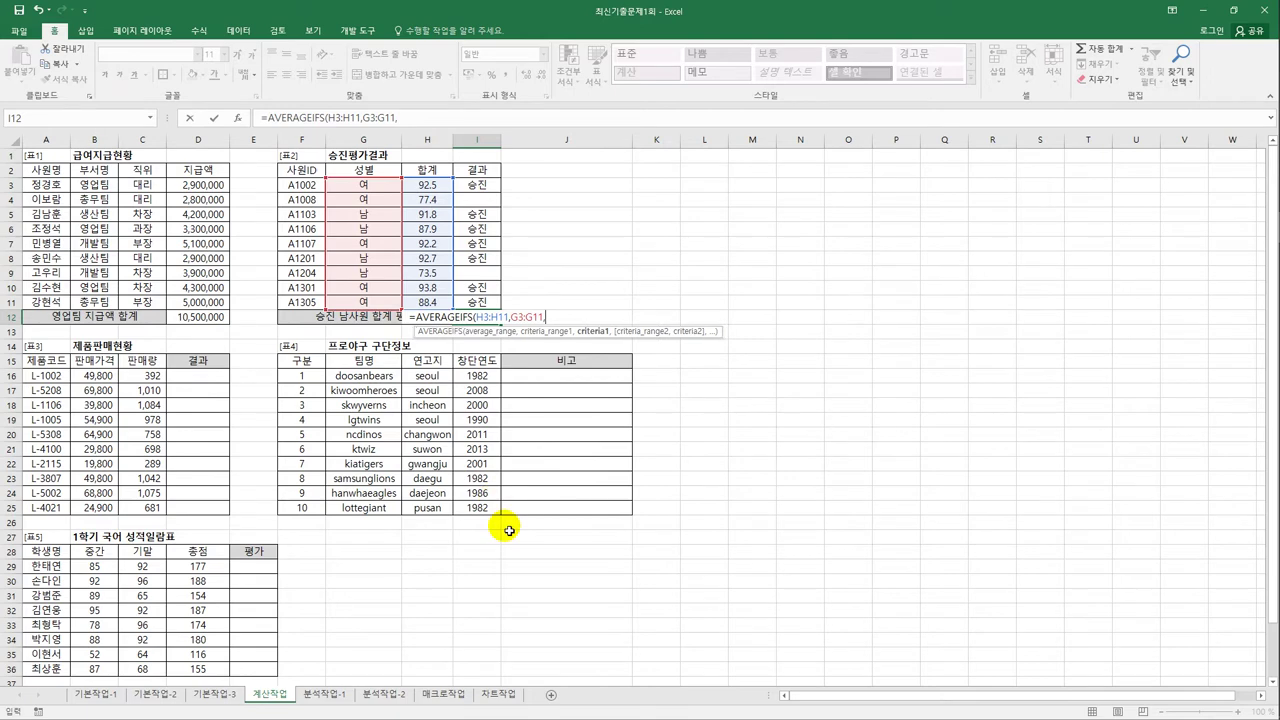
text("남",)
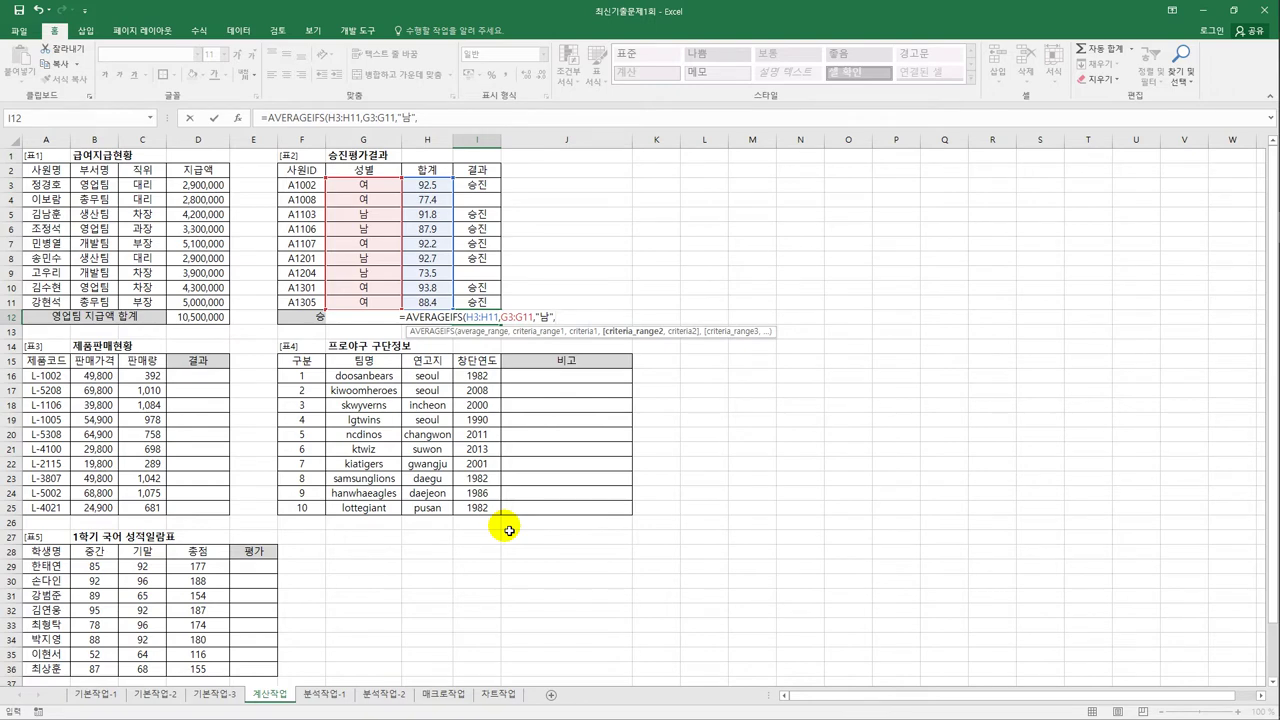
drag(488, 181, 488, 301)
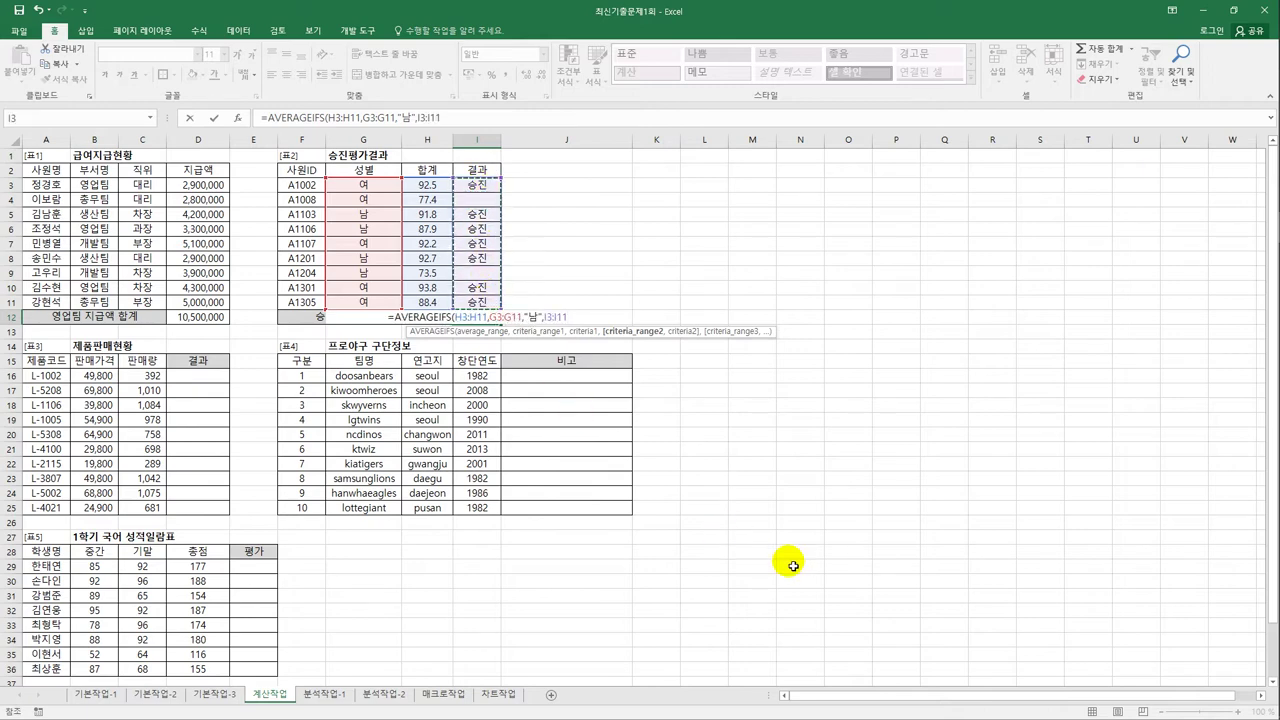
text(,)
text("승진)
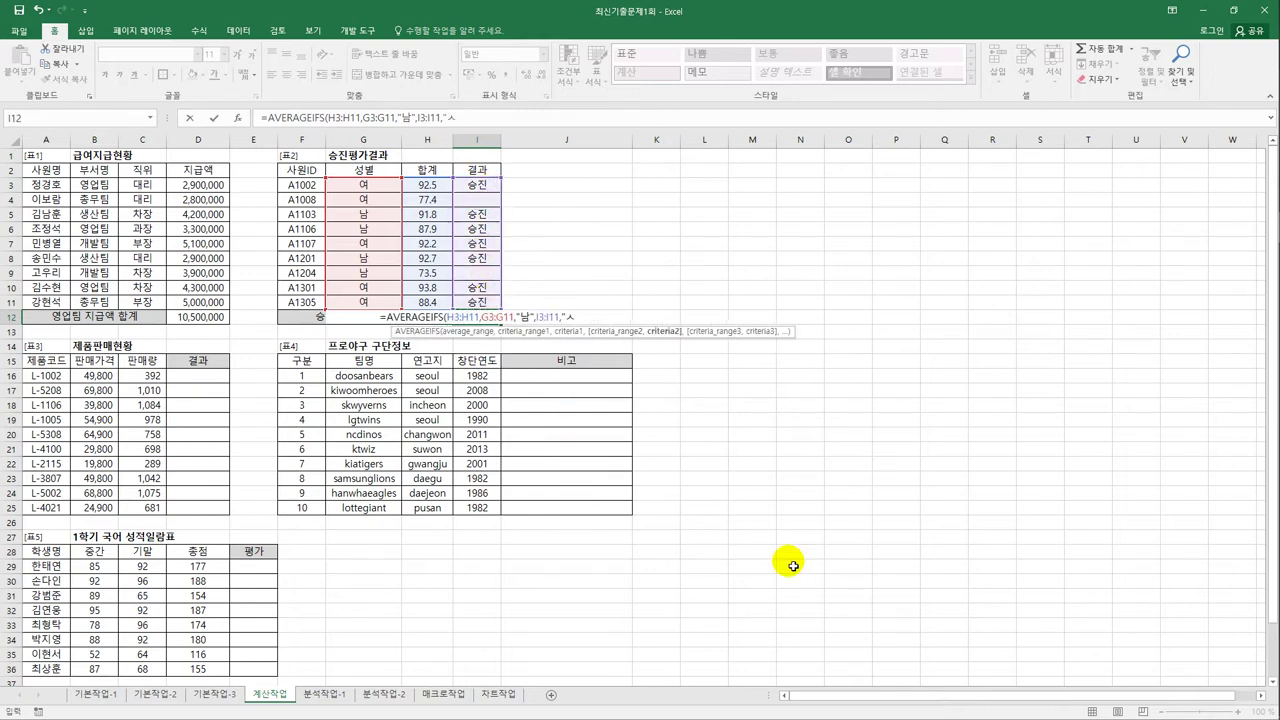
text(")
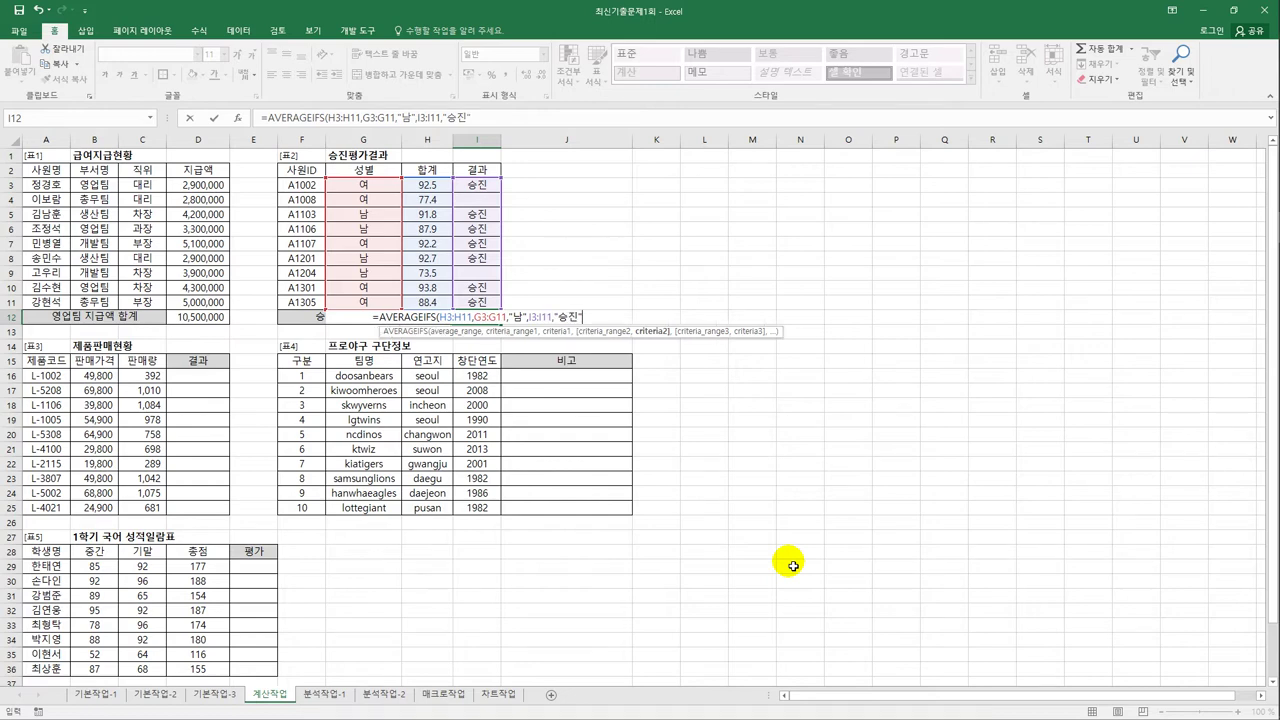
key(Return)
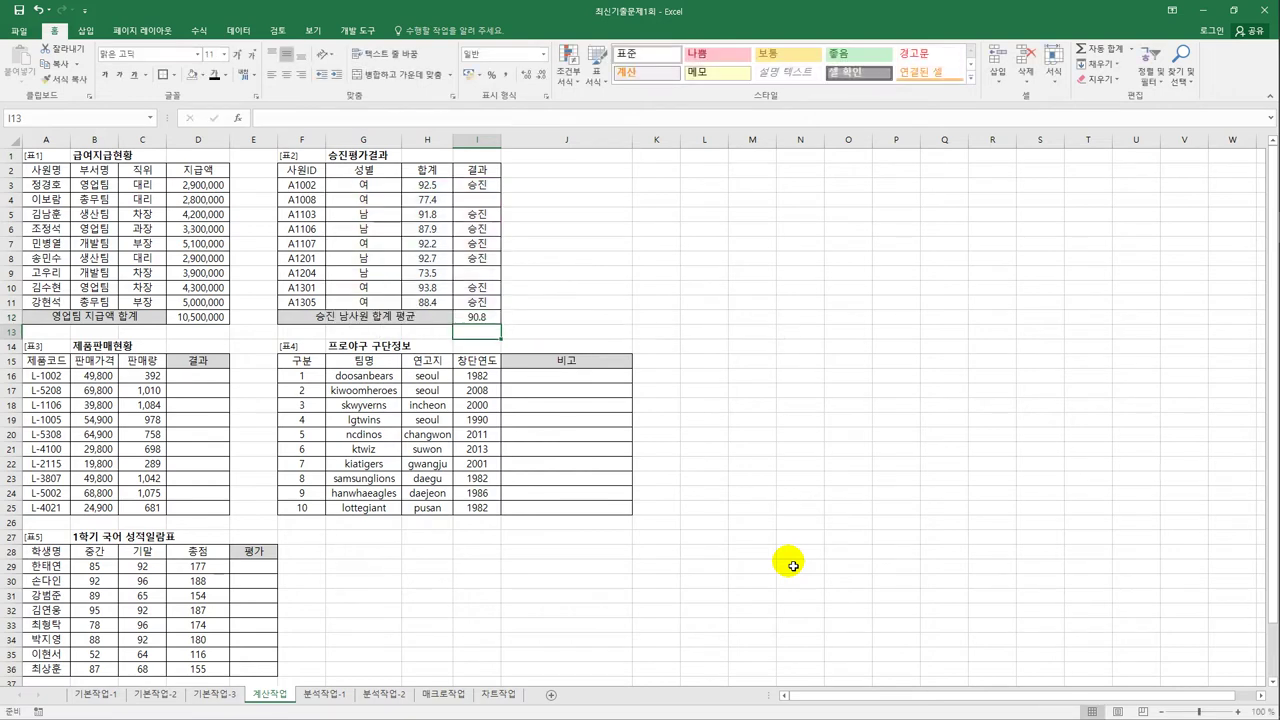
Wrap the AVERAGEIFS formula in I12 in ROUNDUP with 1 decimal place.
key(Up)
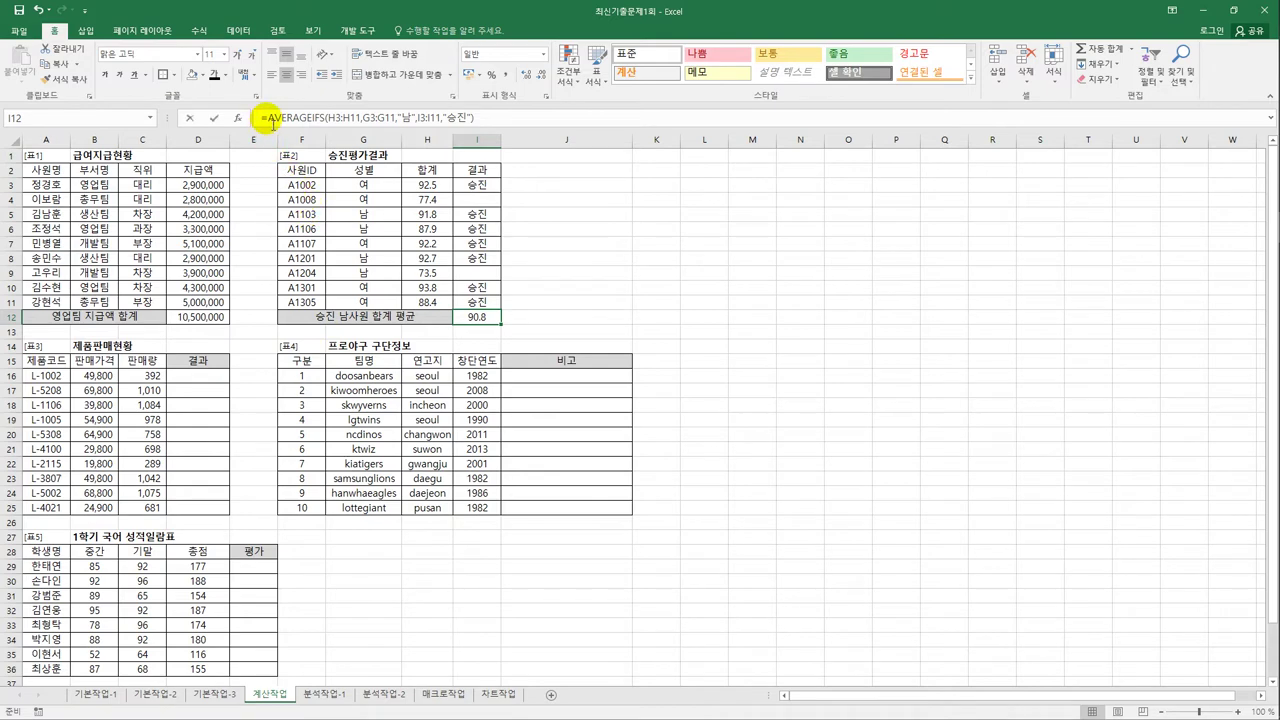
click(265, 117)
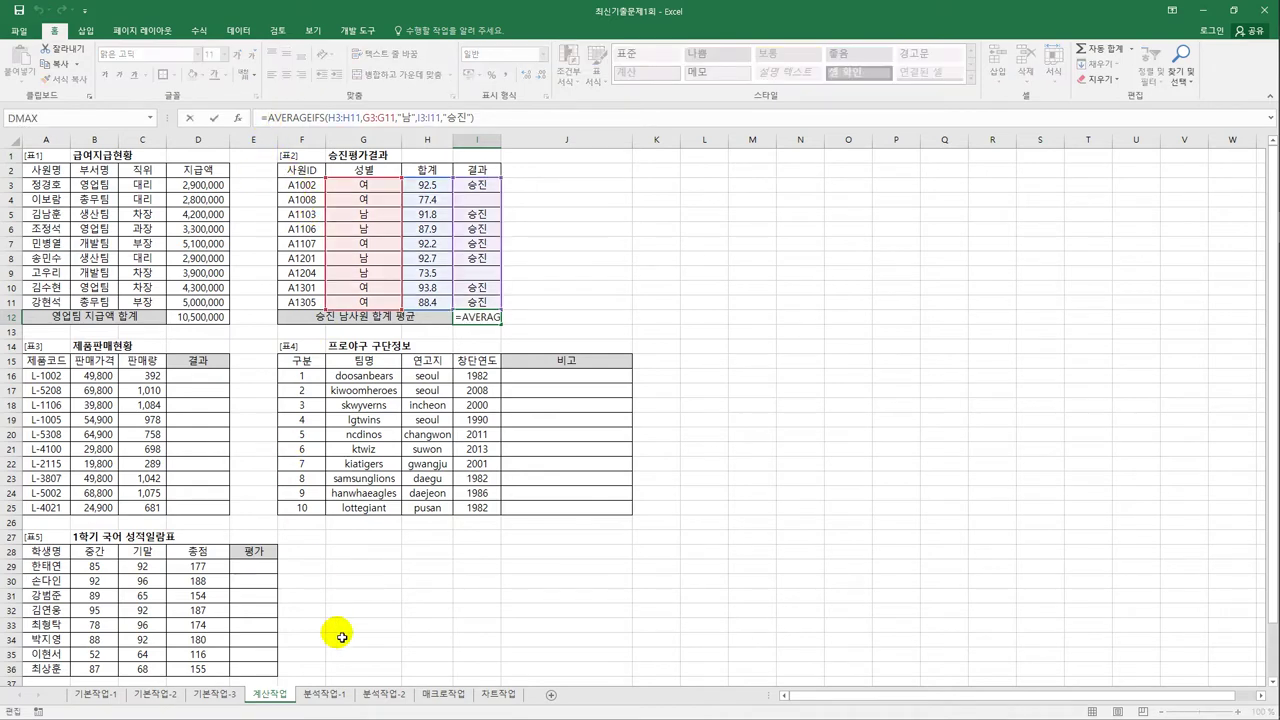
text(ro)
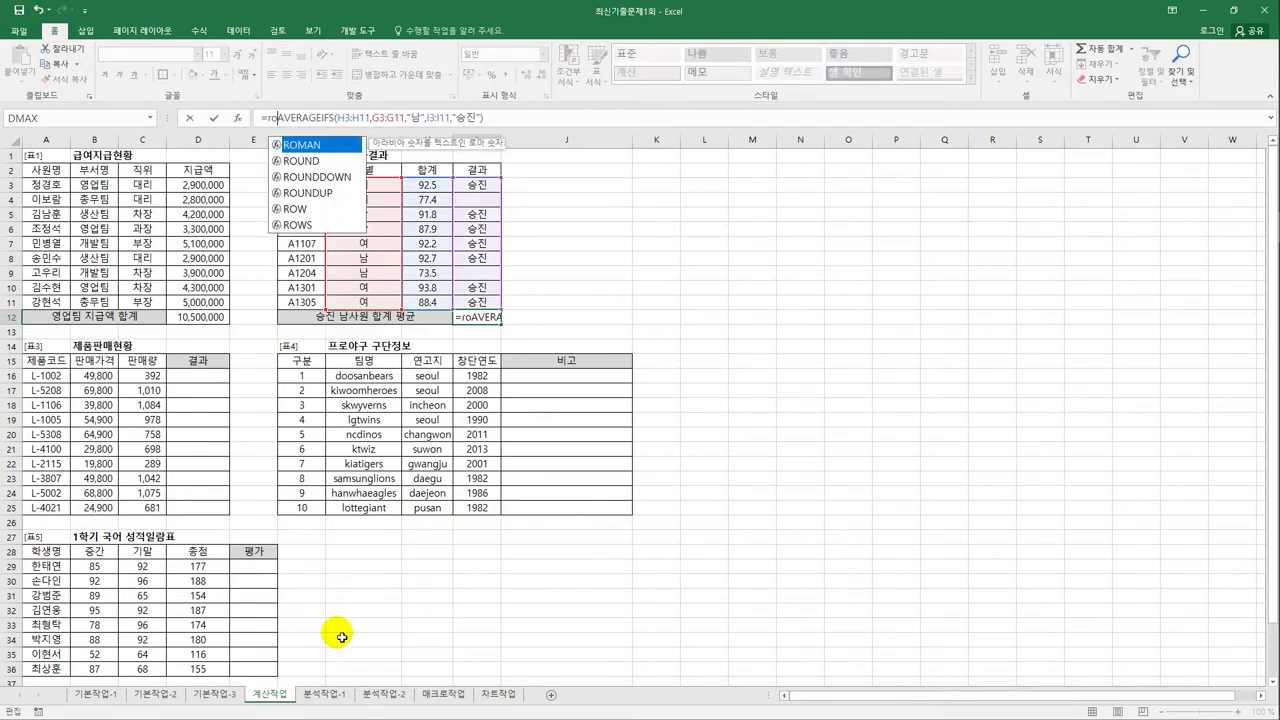
text(u)
key(Down)
key(Down)
key(Tab)
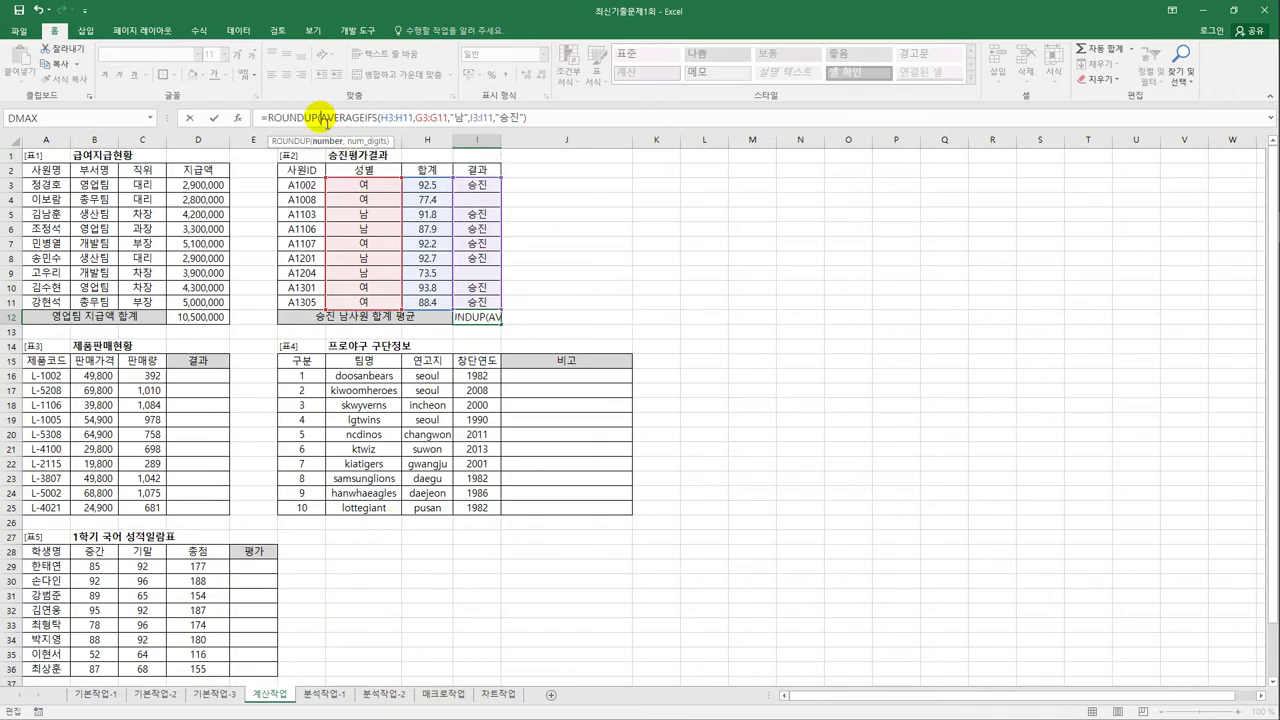
click(555, 119)
text(,)
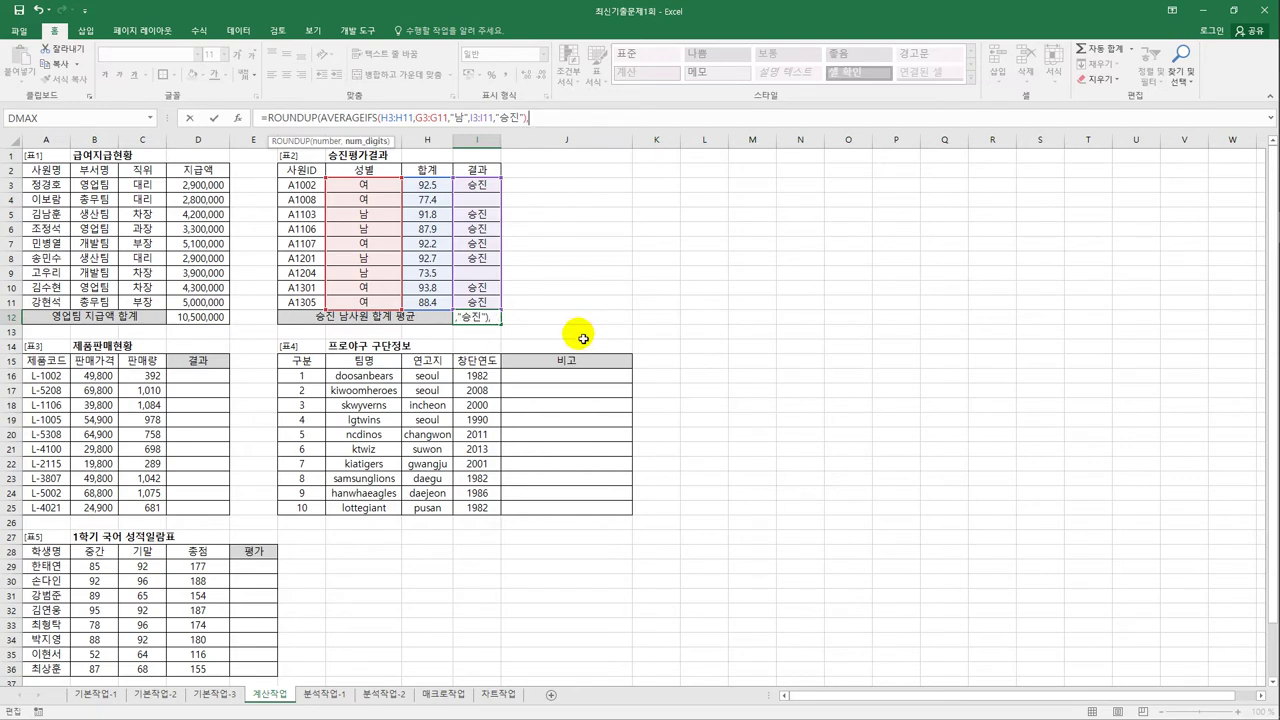
text(1)
key(Return)
key(Up)
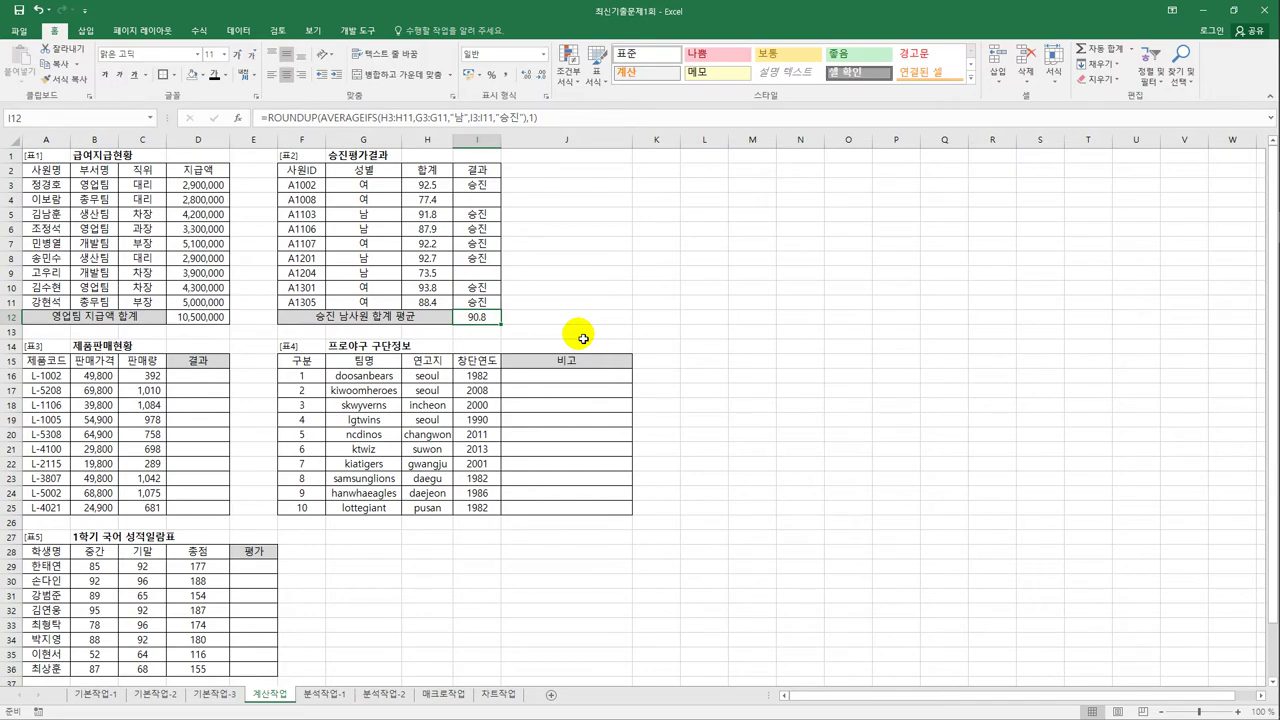
Start an IF formula in D16 of 표3 with the sales quantity in C16 as the first part of its condition.
click(198, 376)
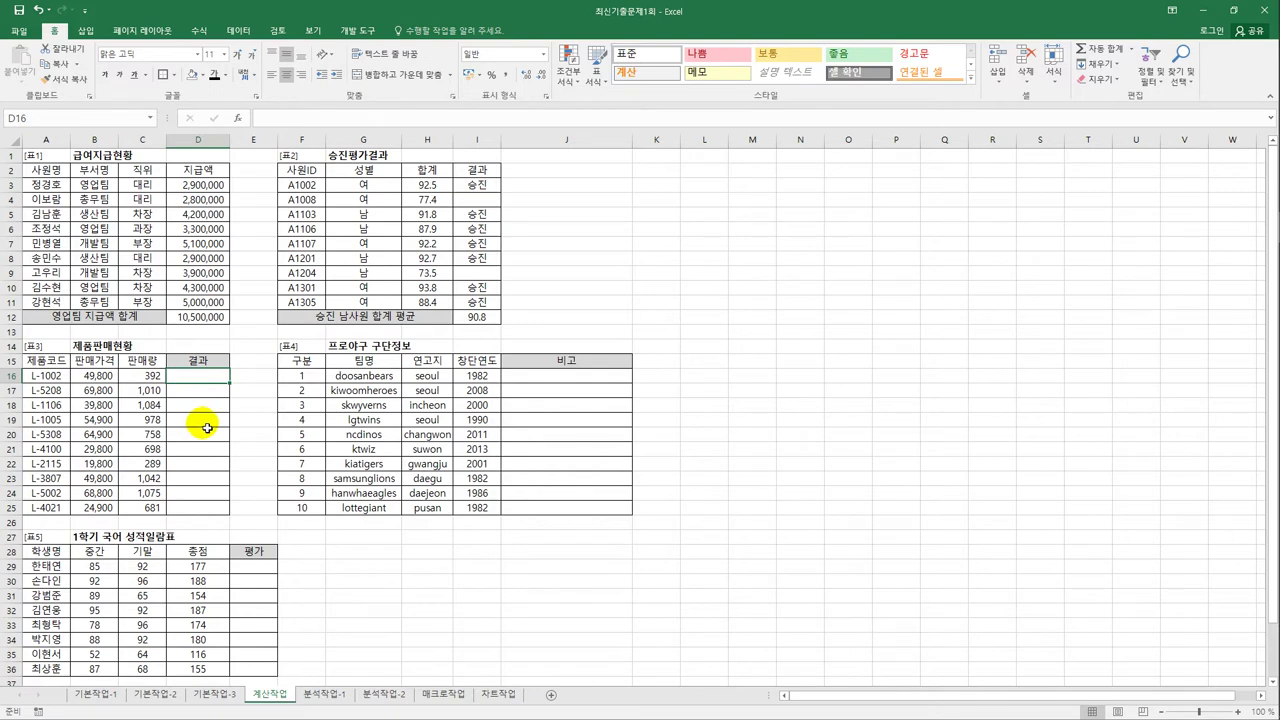
drag(151, 376, 149, 518)
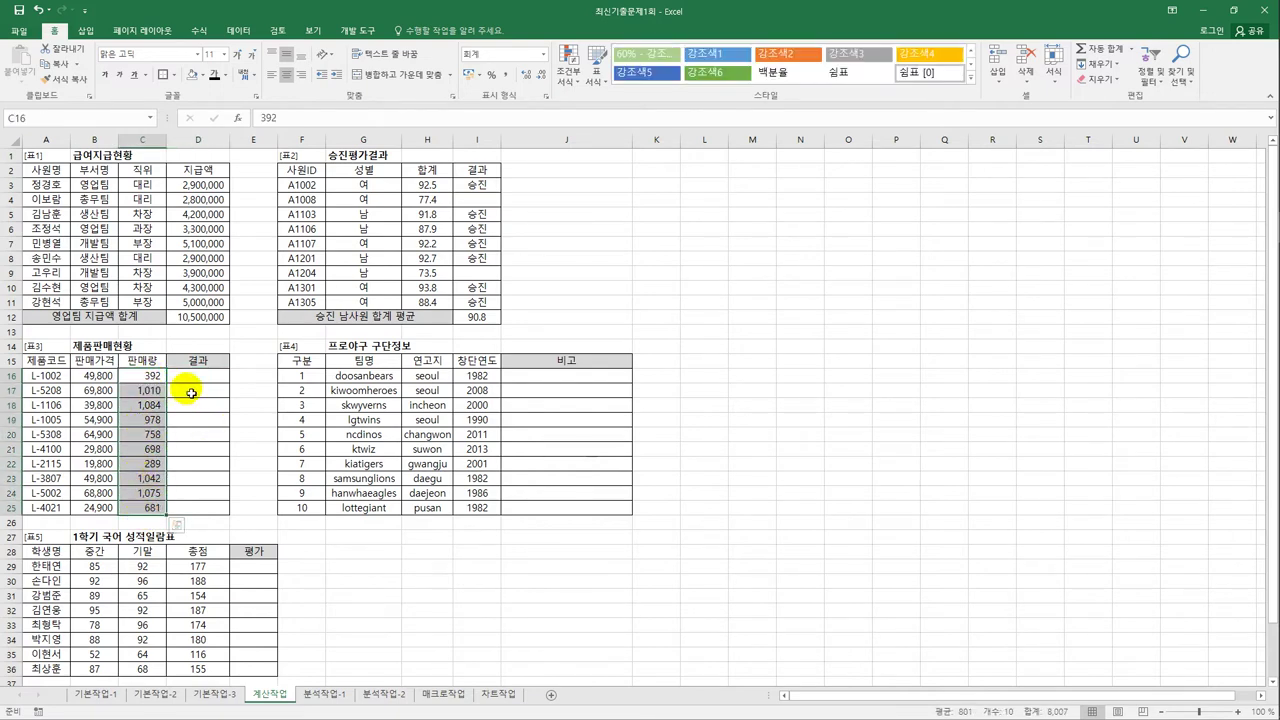
click(196, 381)
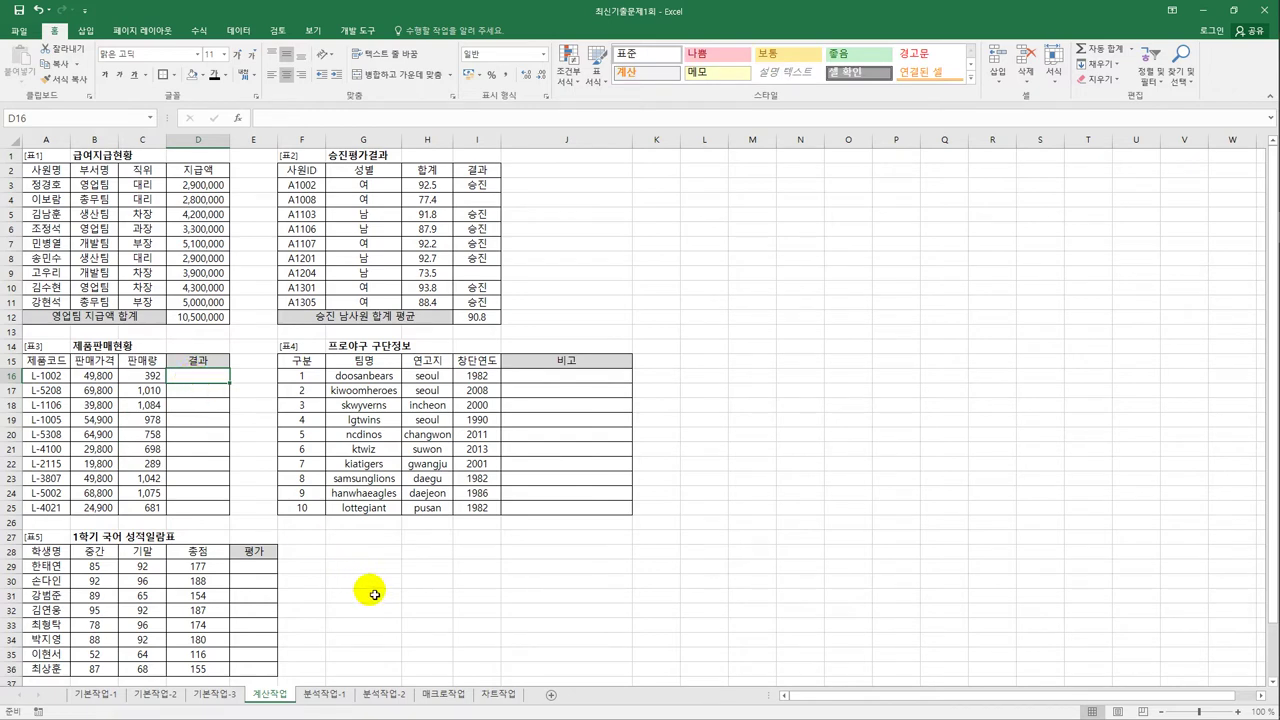
key(F2)
text(=)
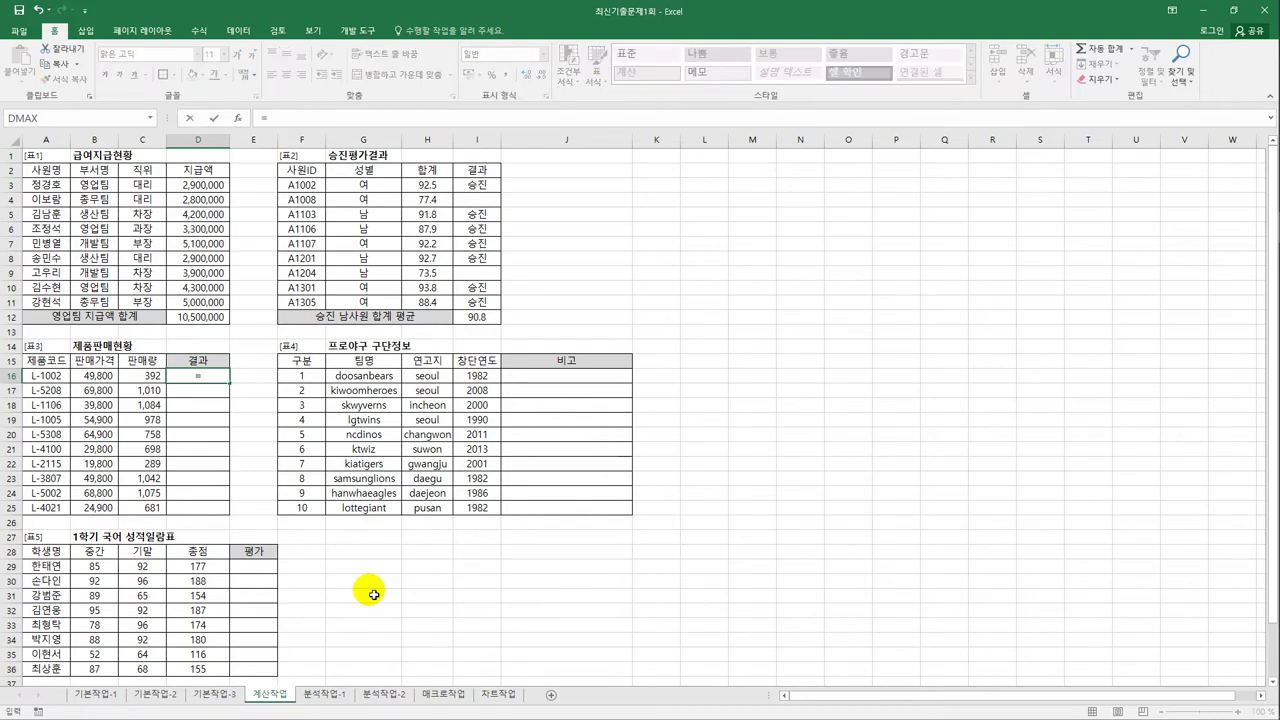
text(if()
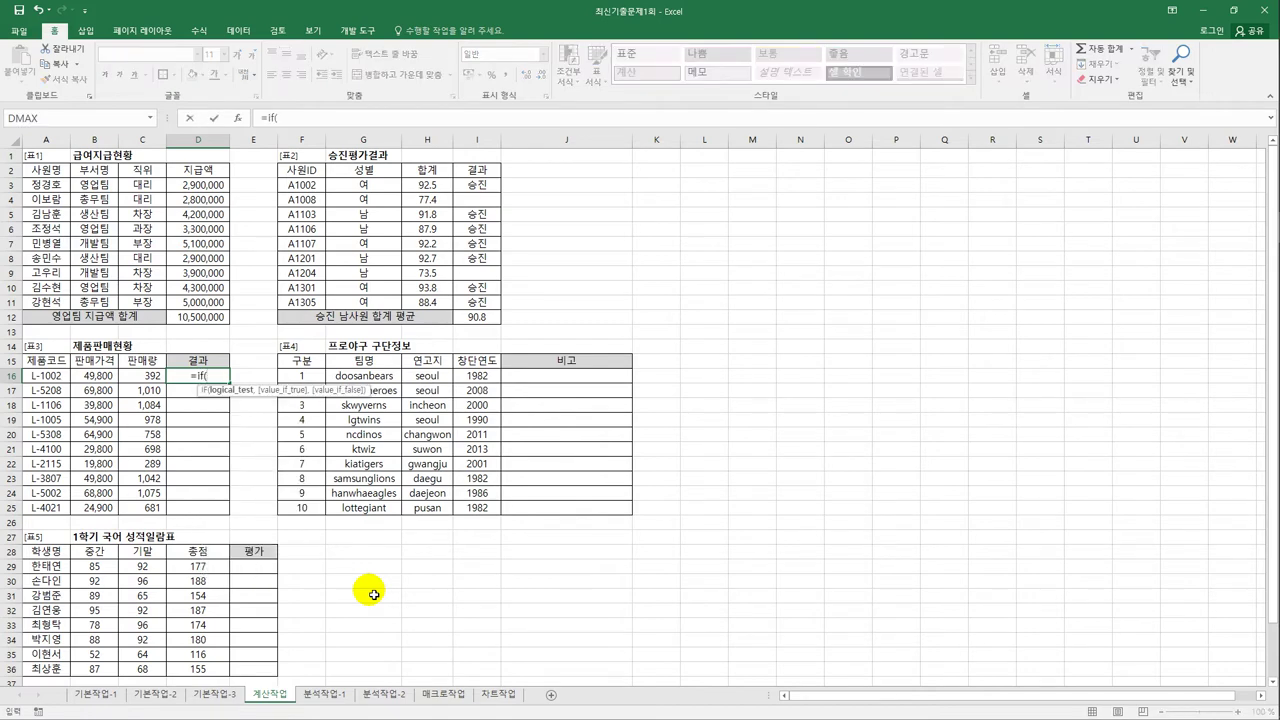
key(Left)
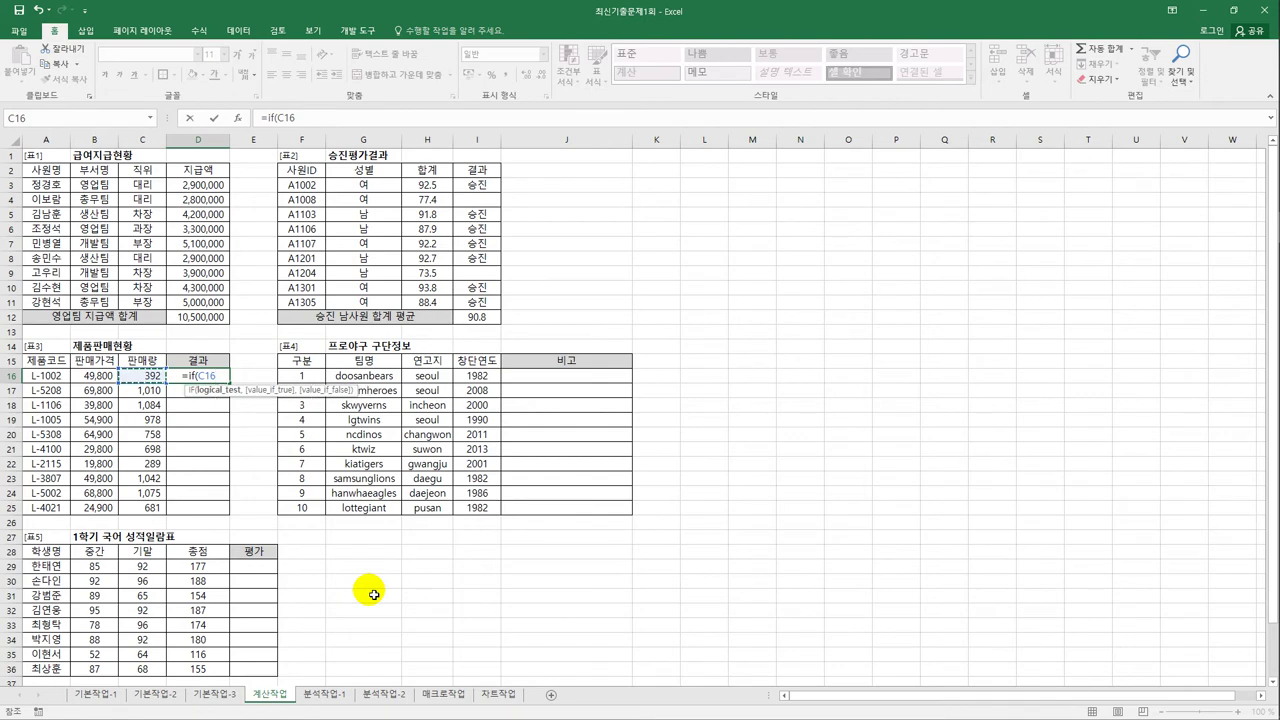
Complete the IF condition in D16 by comparing C16 for equality with MAX of the absolute range $C$16:$C$25.
text(=ma)
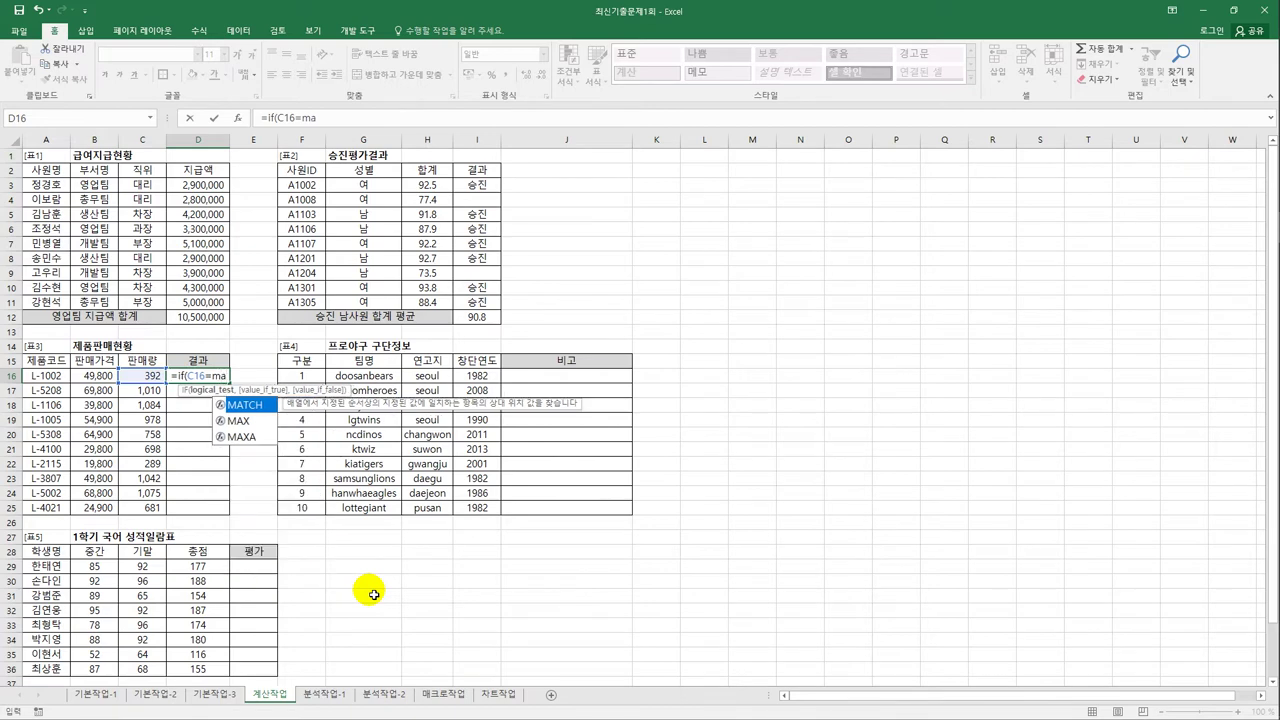
key(Down)
key(Tab)
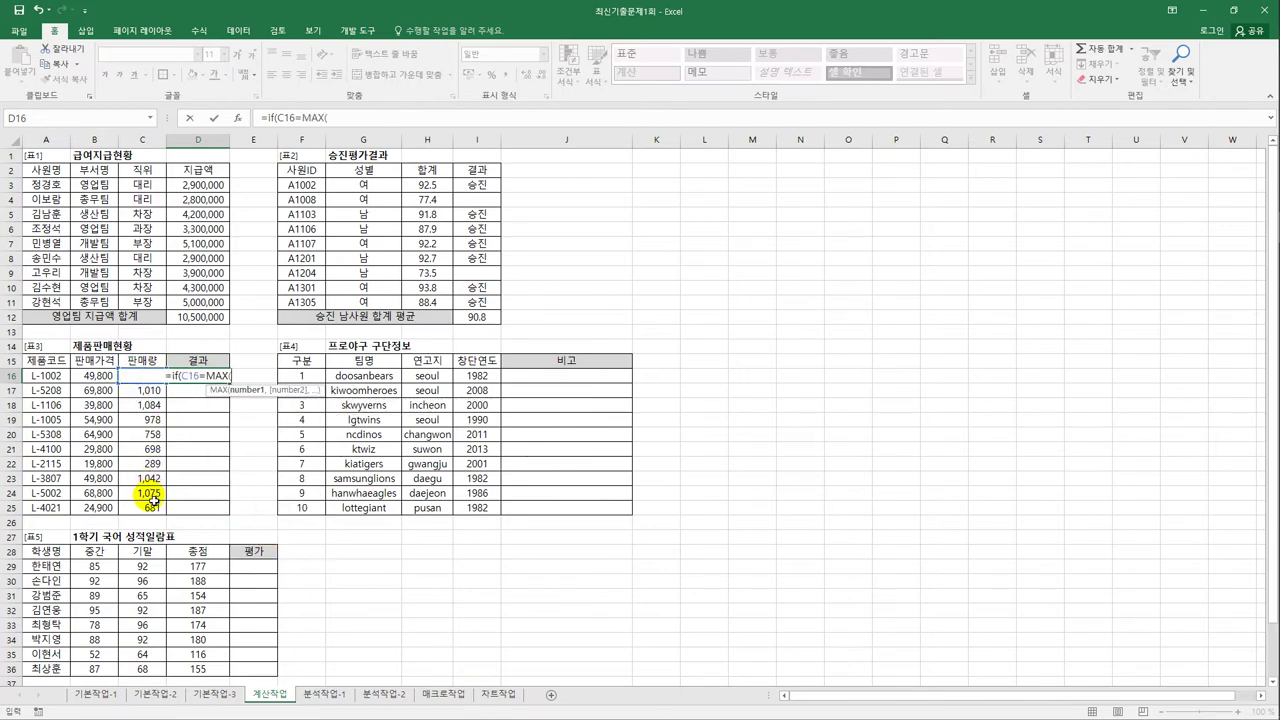
drag(152, 510, 152, 421)
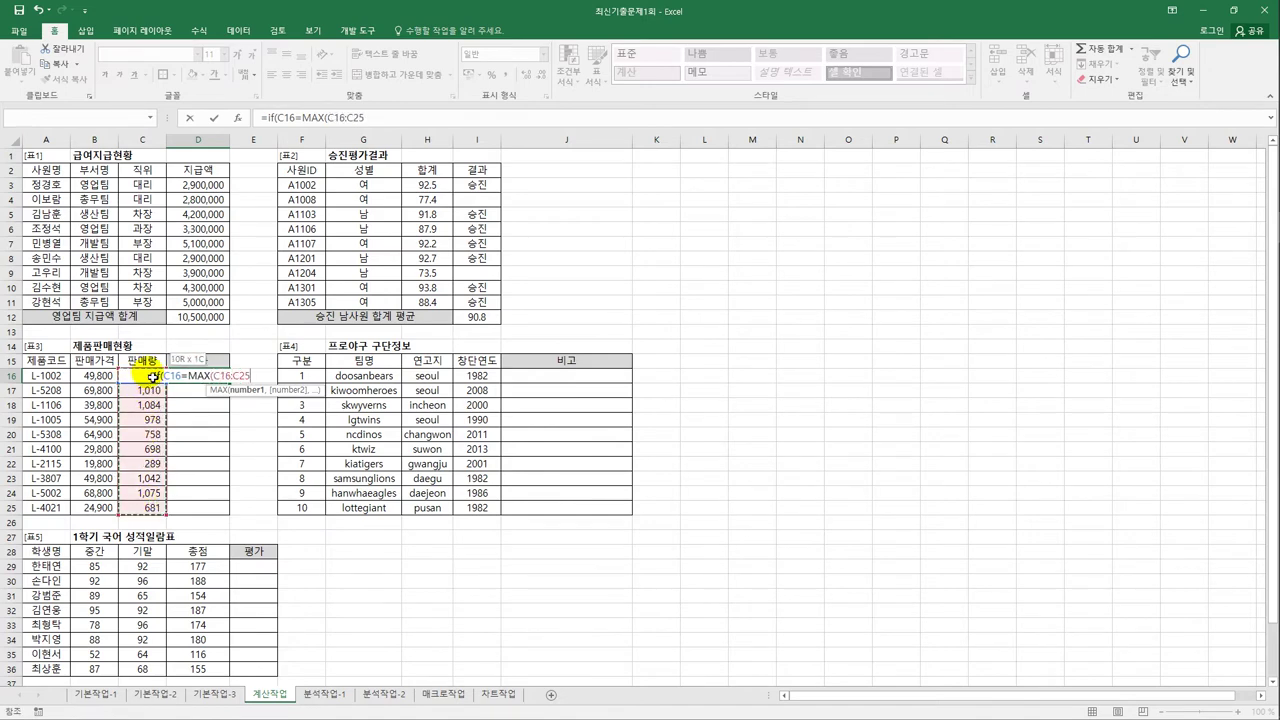
drag(152, 376, 152, 378)
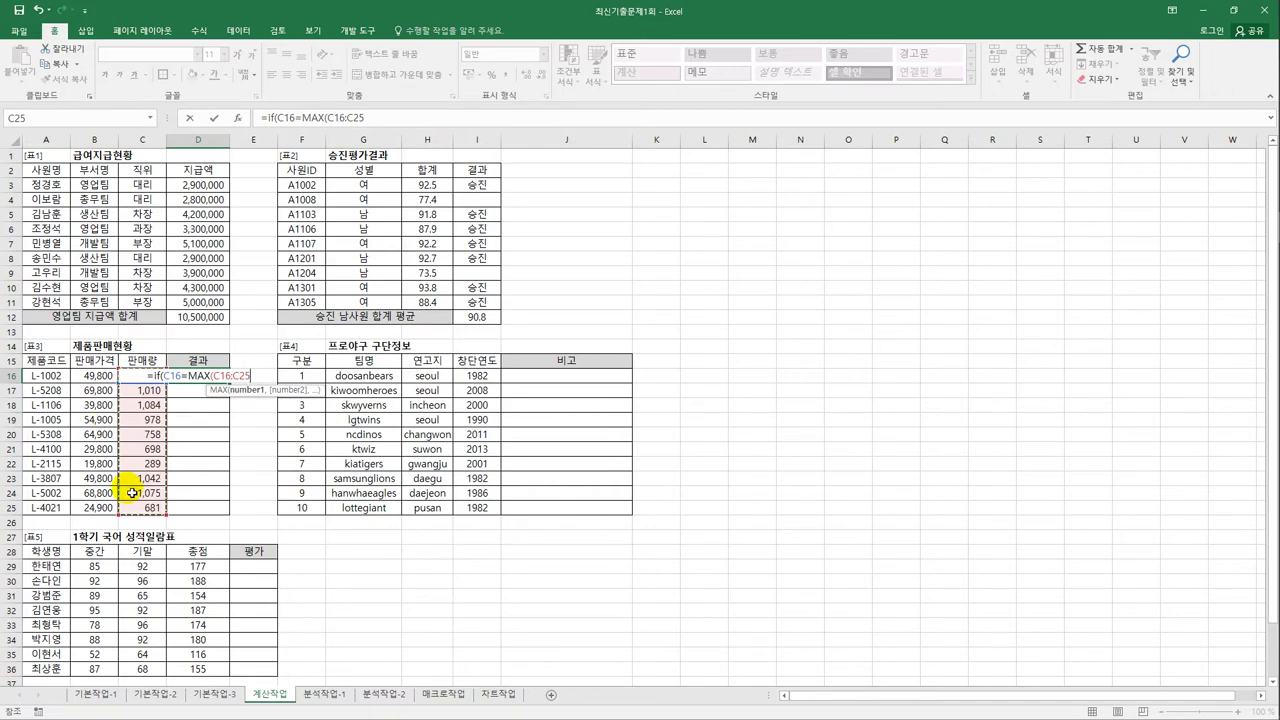
key(F4)
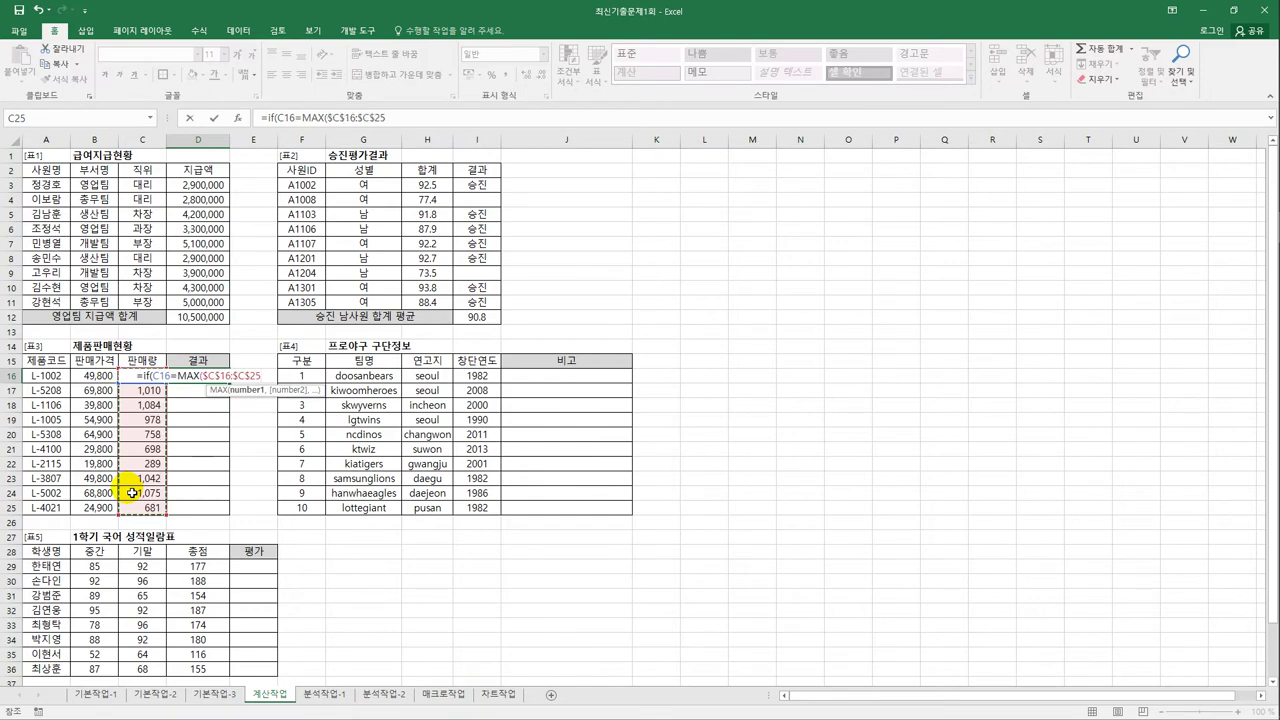
text(),)
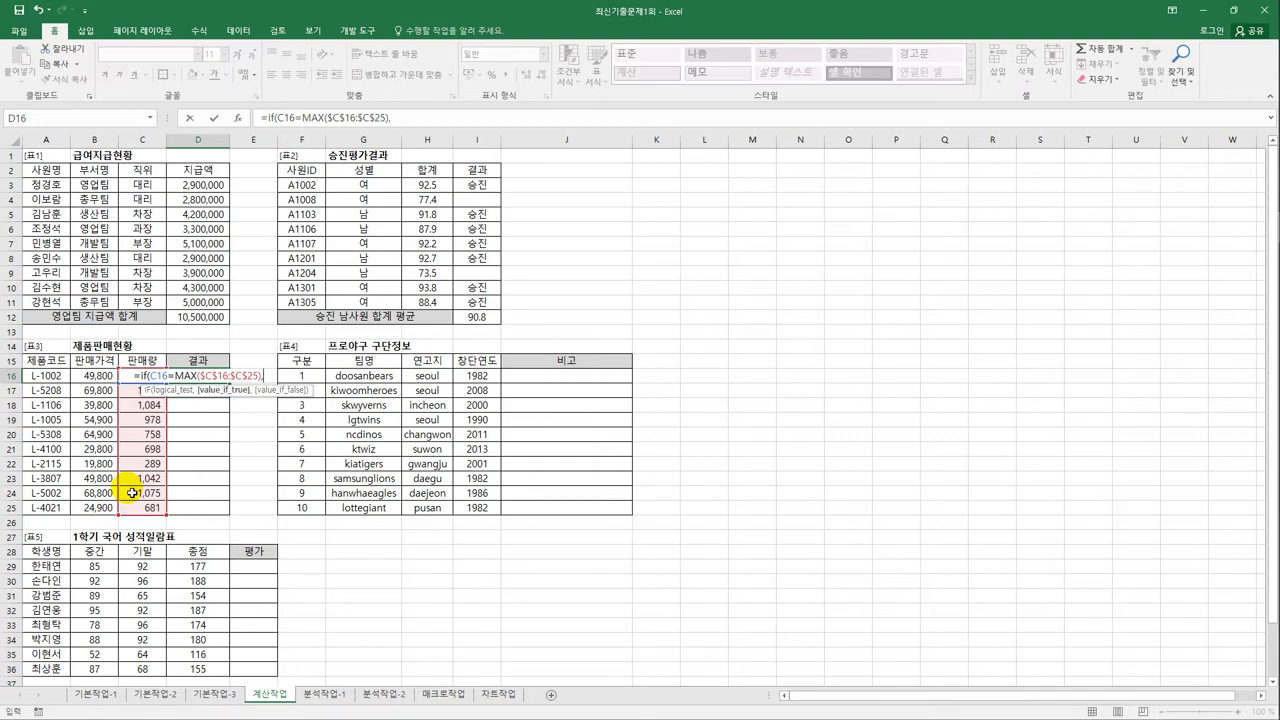
Enter "최대판매" as the value if true in the D16 IF formula.
text(")
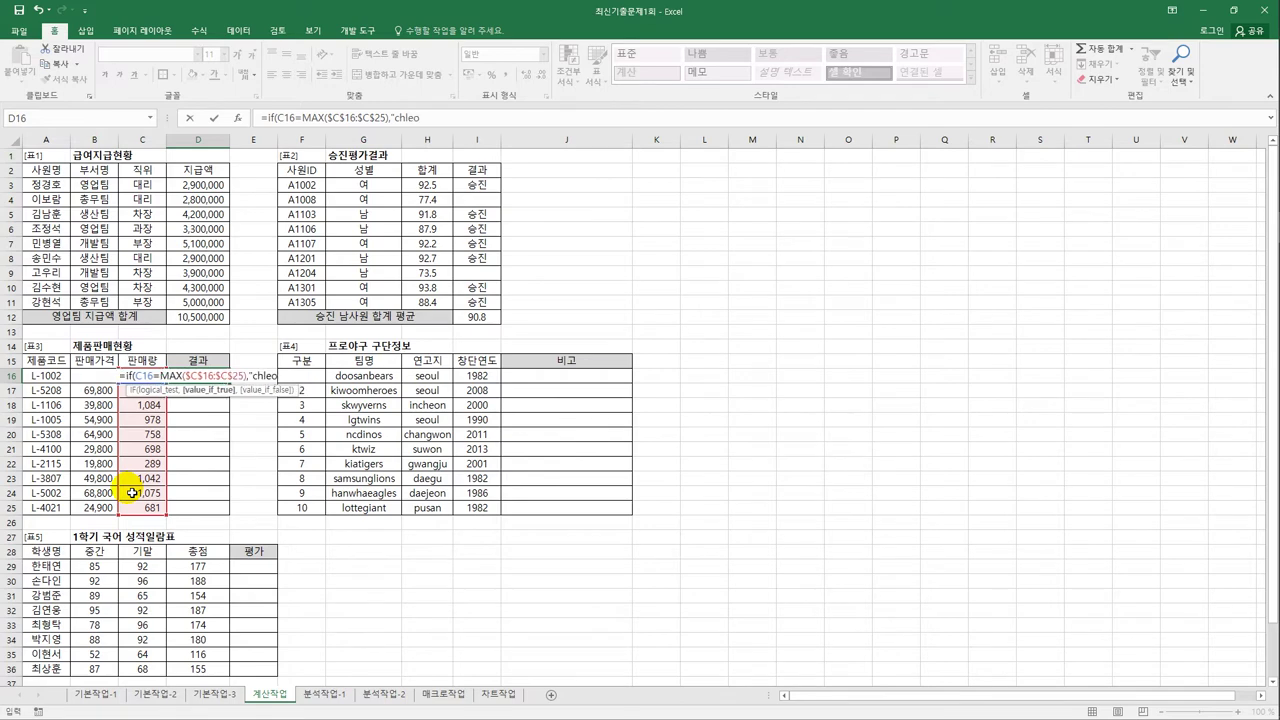
text(c)
key(BackSpace)
text(최대)
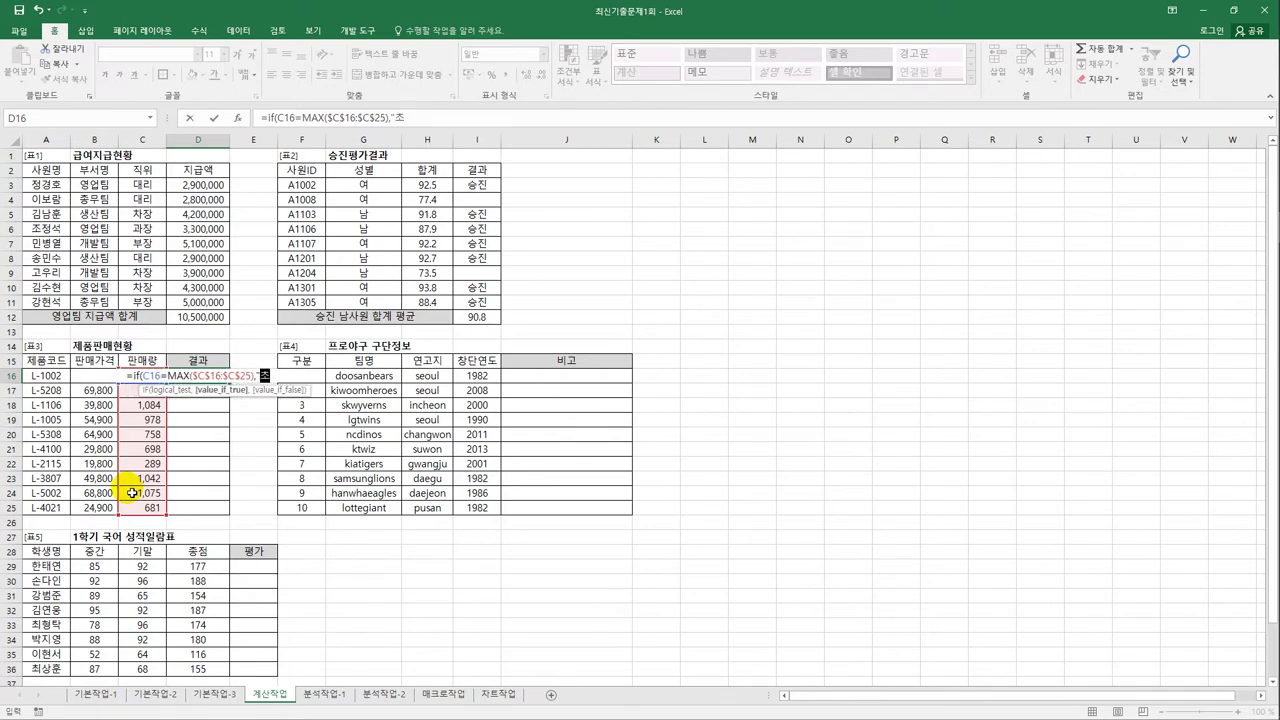
text(판)
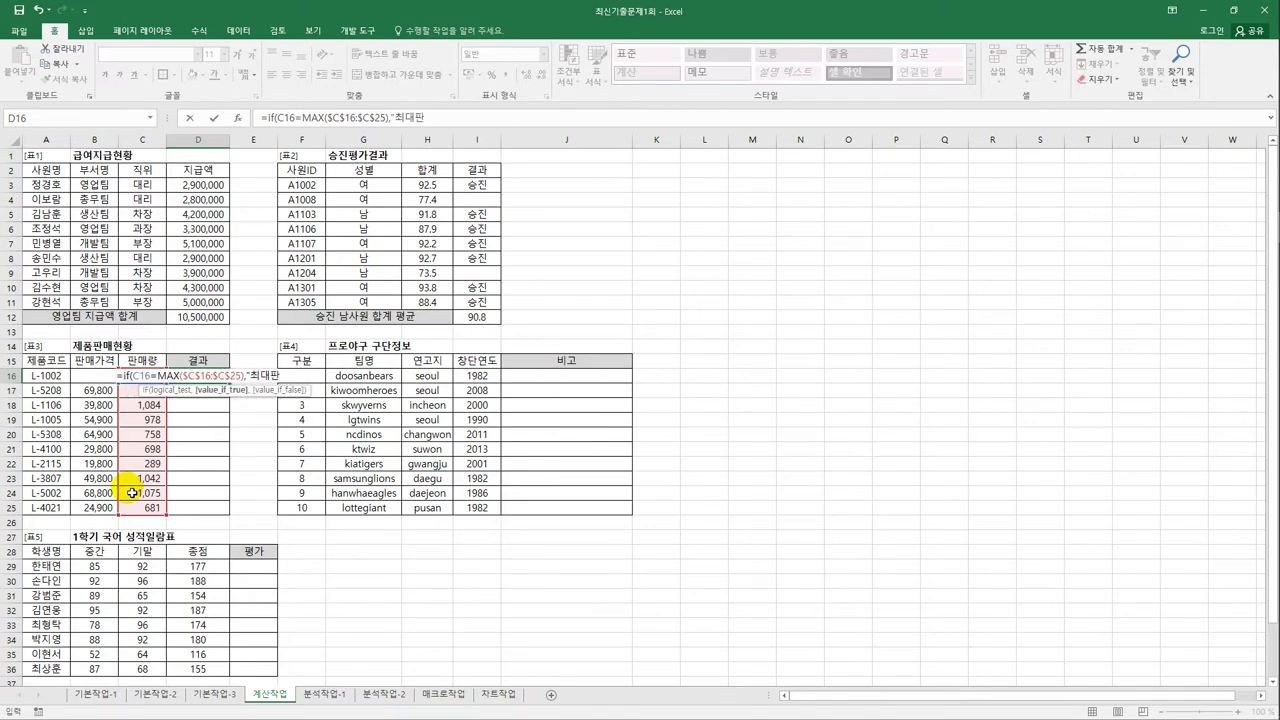
text(매",)
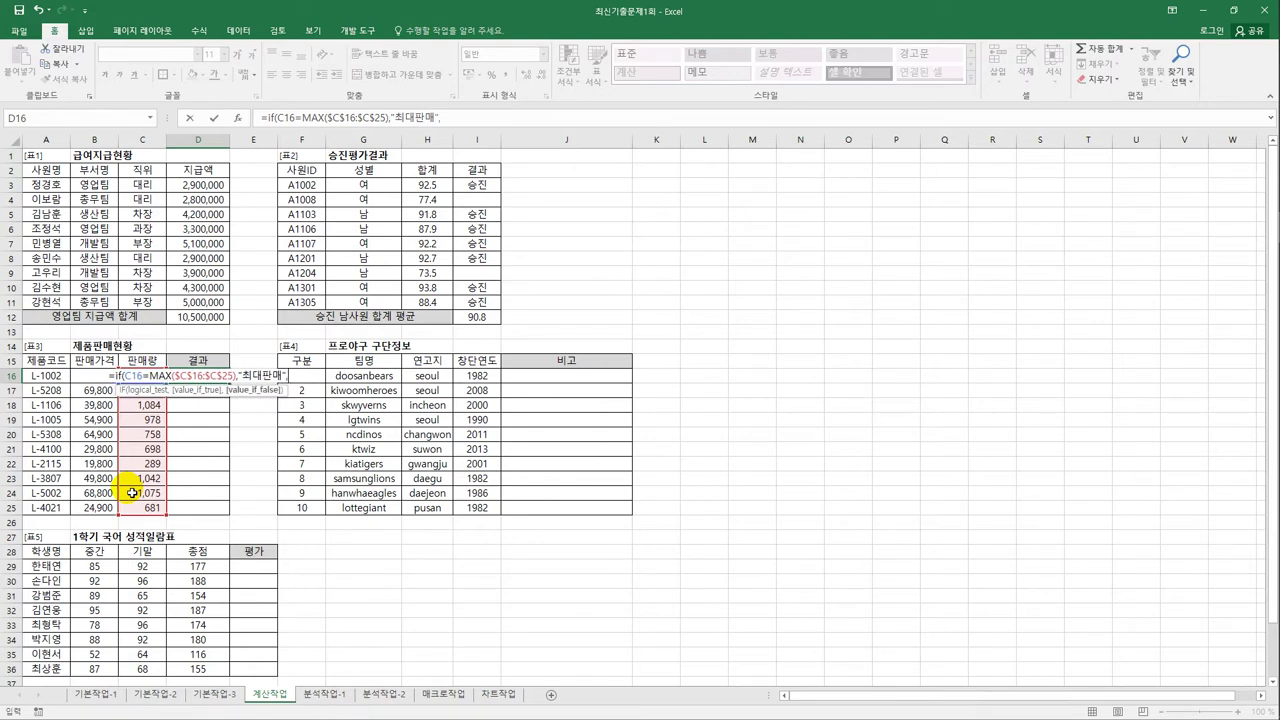
Nest a second IF as the value if false in D16, testing whether C16 equals MIN of the absolute range $C$16:$C$25.
text(if()
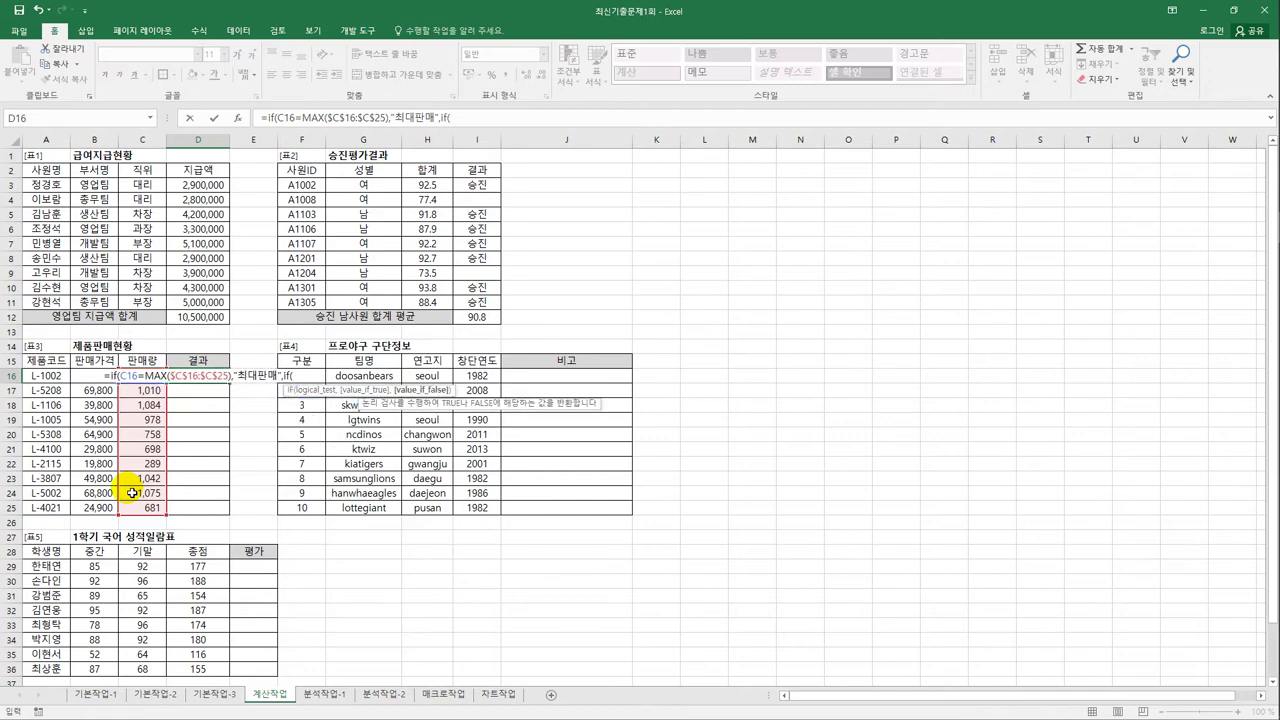
key(Left)
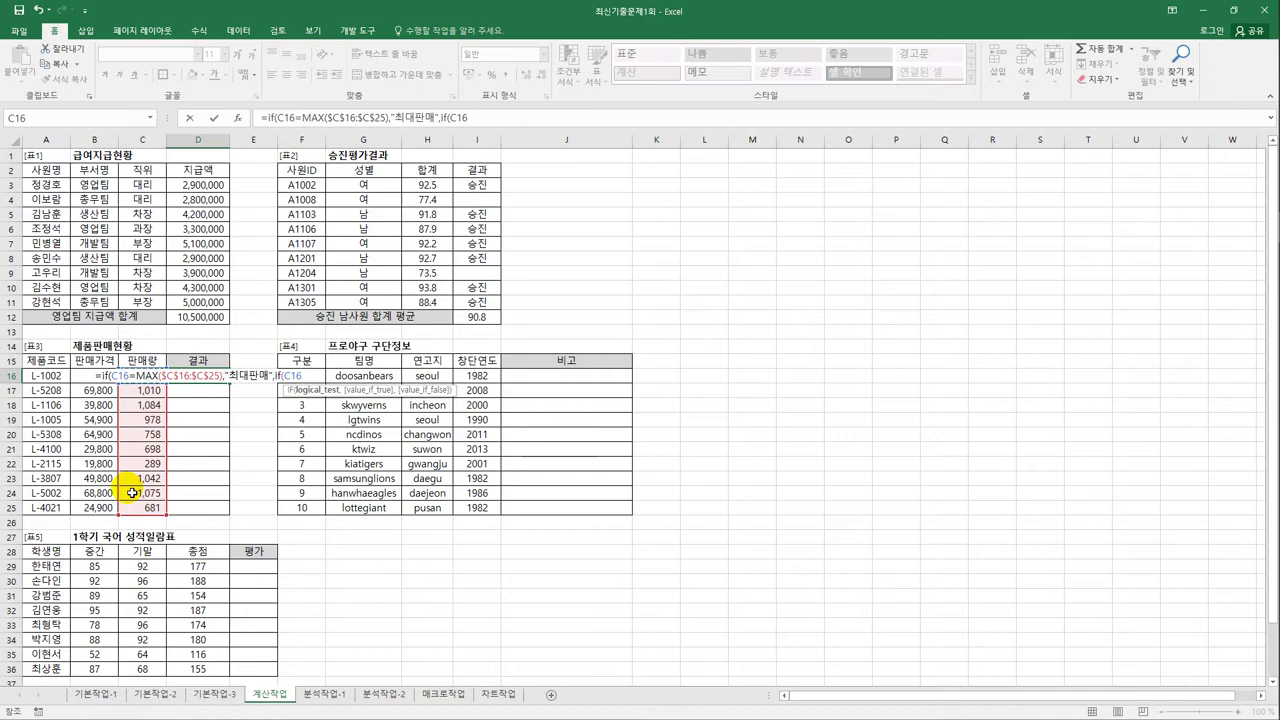
text(=)
text(min)
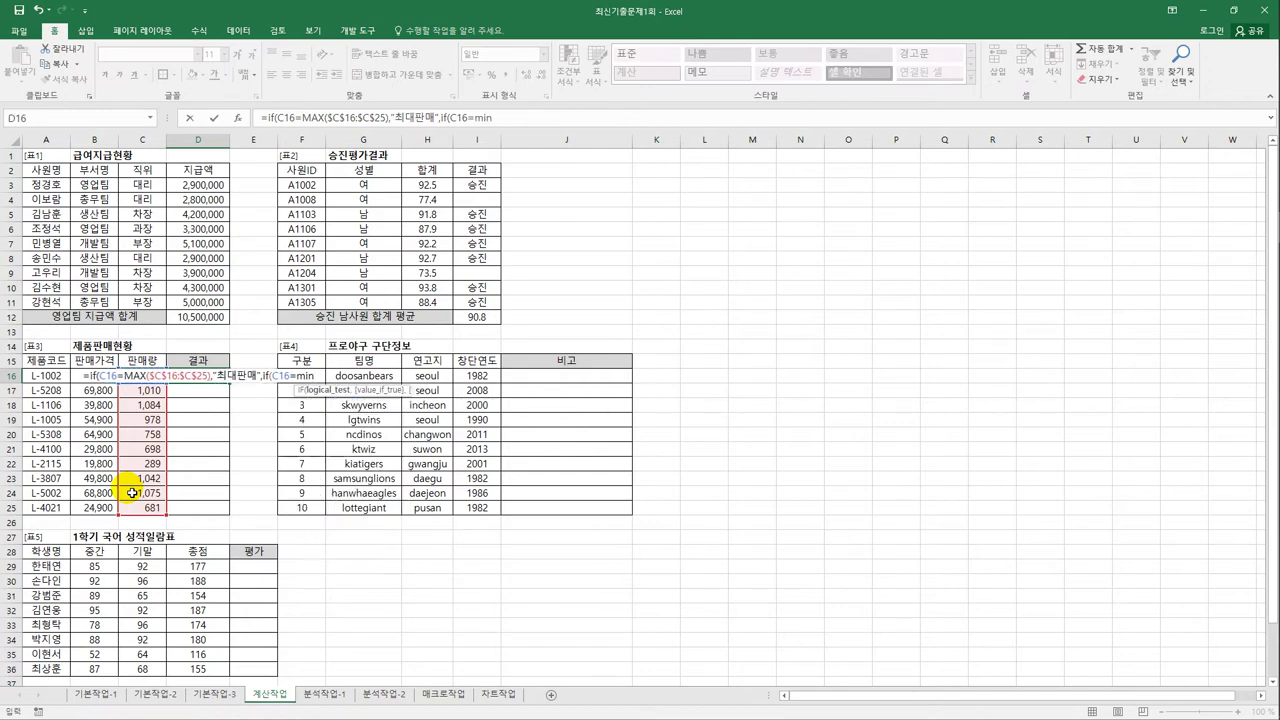
key(Tab)
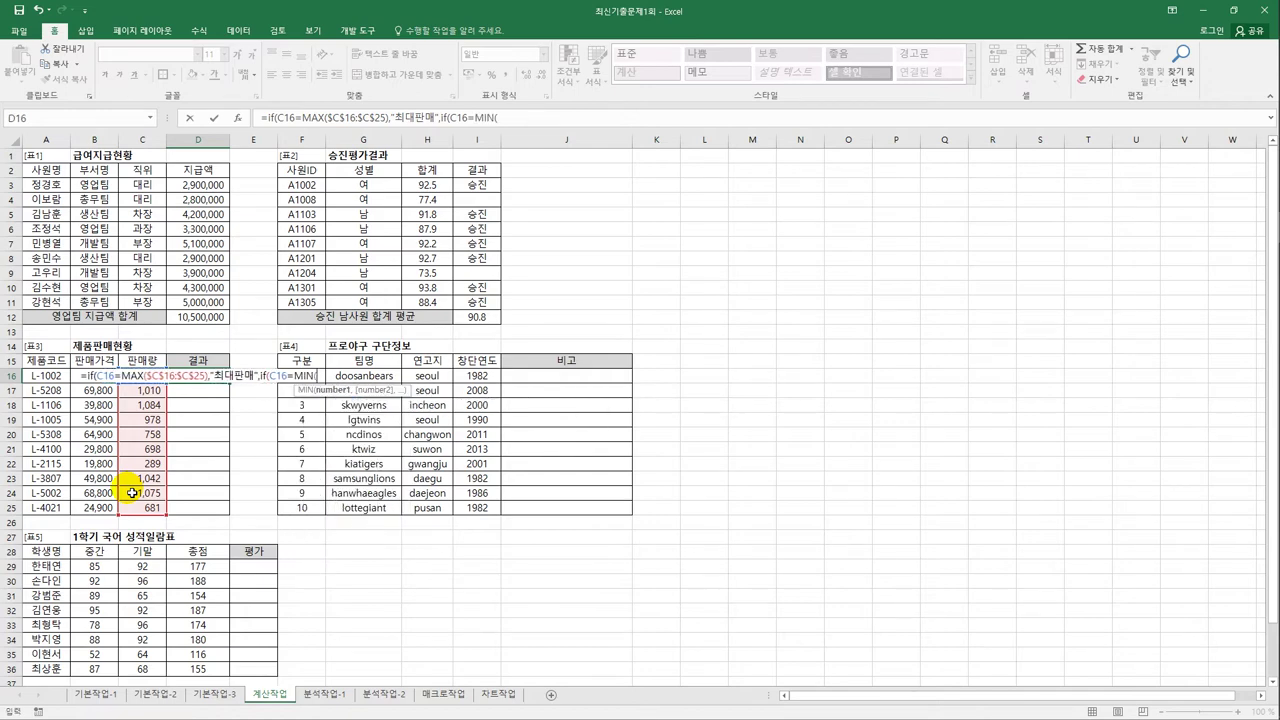
click(136, 508)
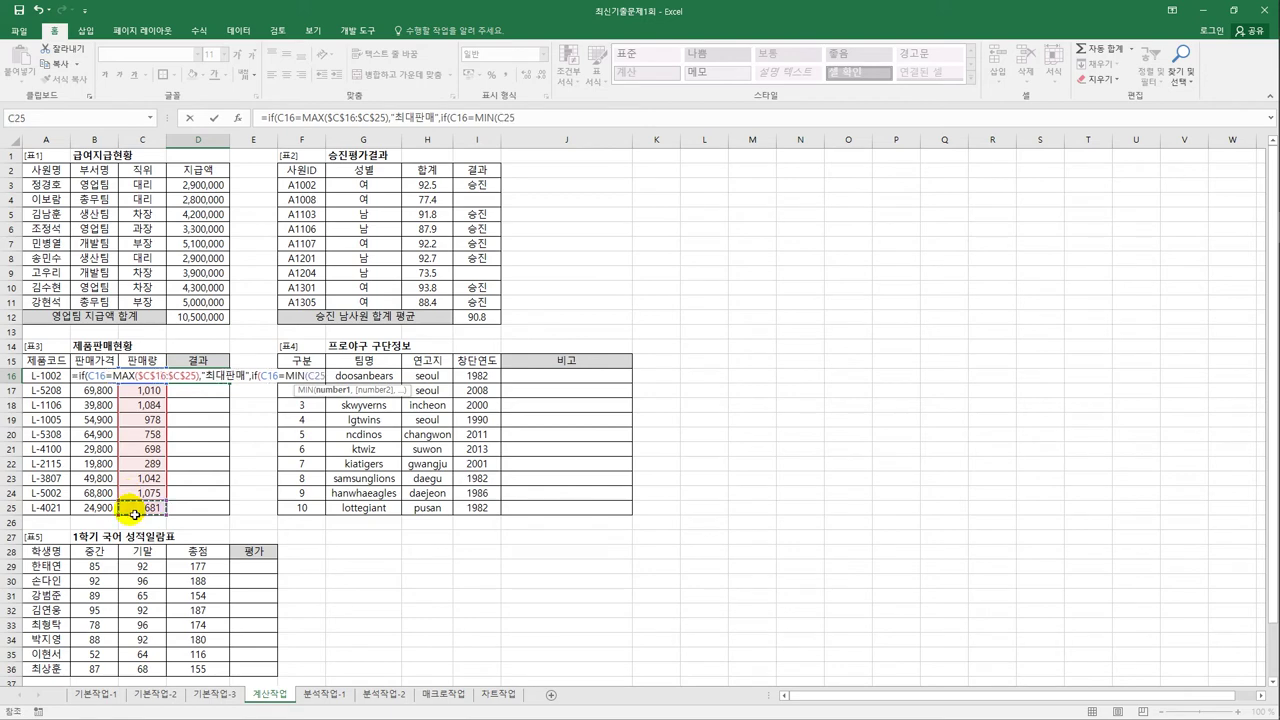
drag(136, 508, 153, 373)
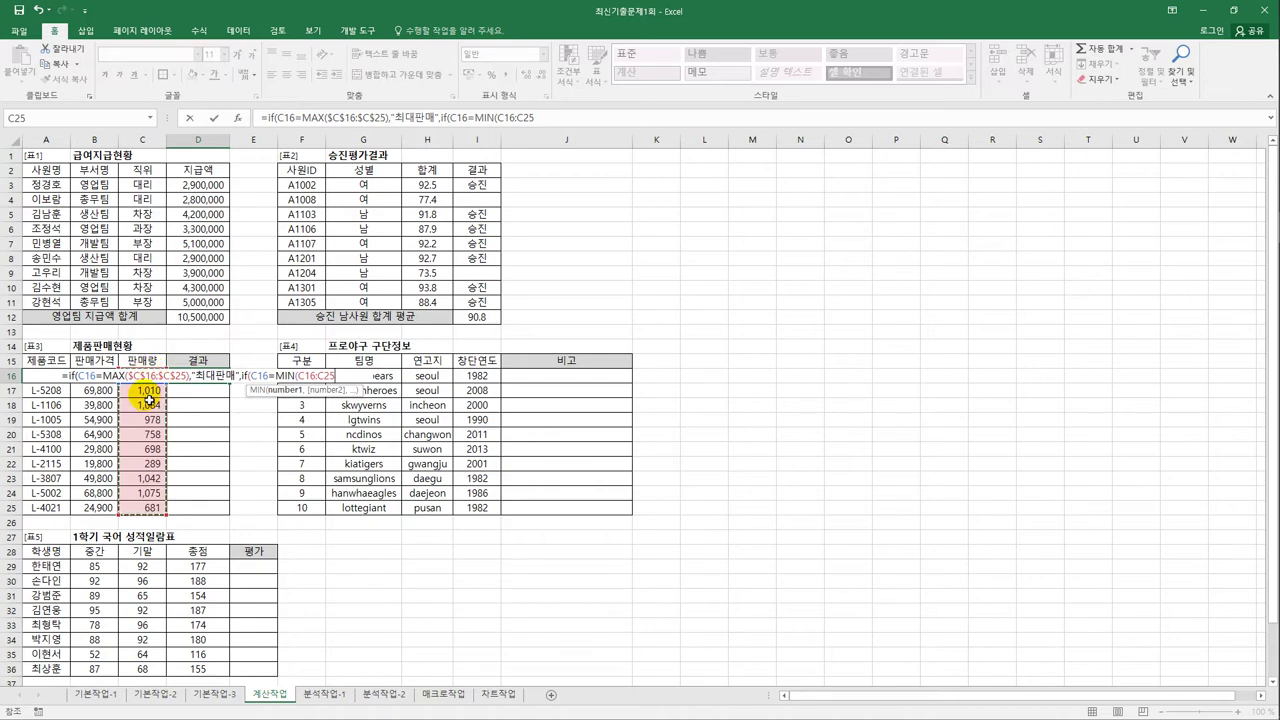
key(F4)
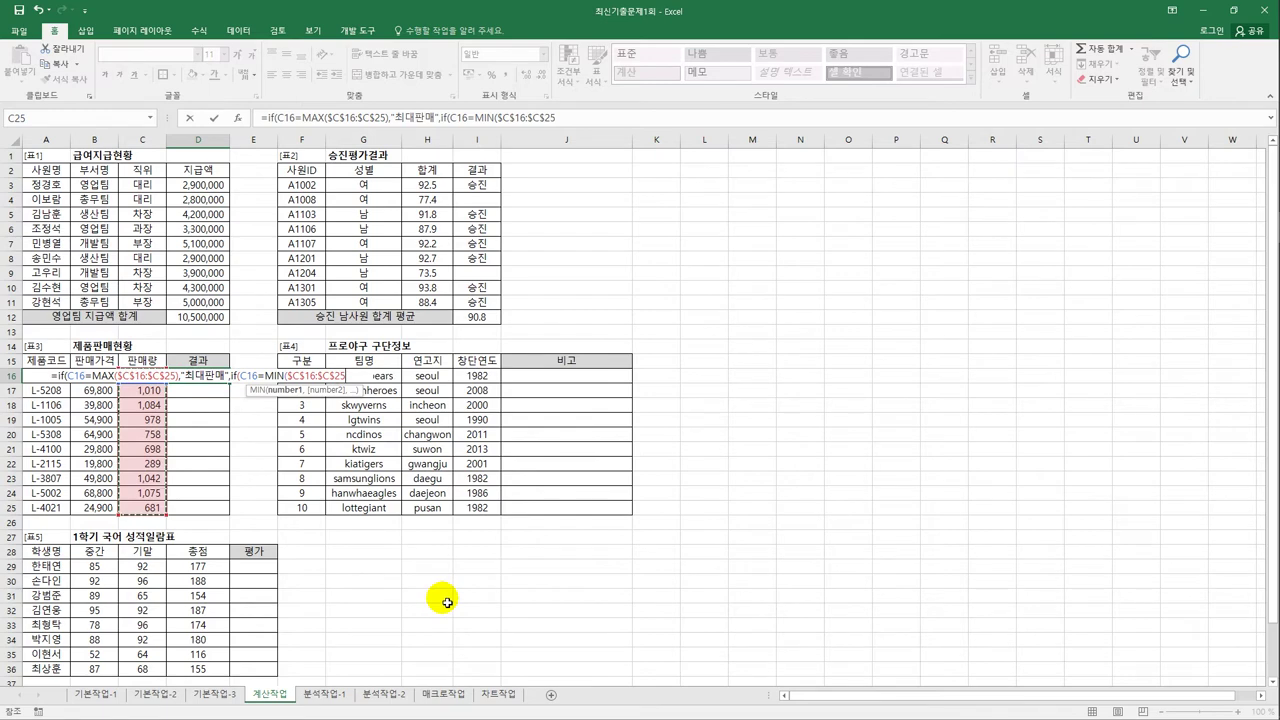
text(),)
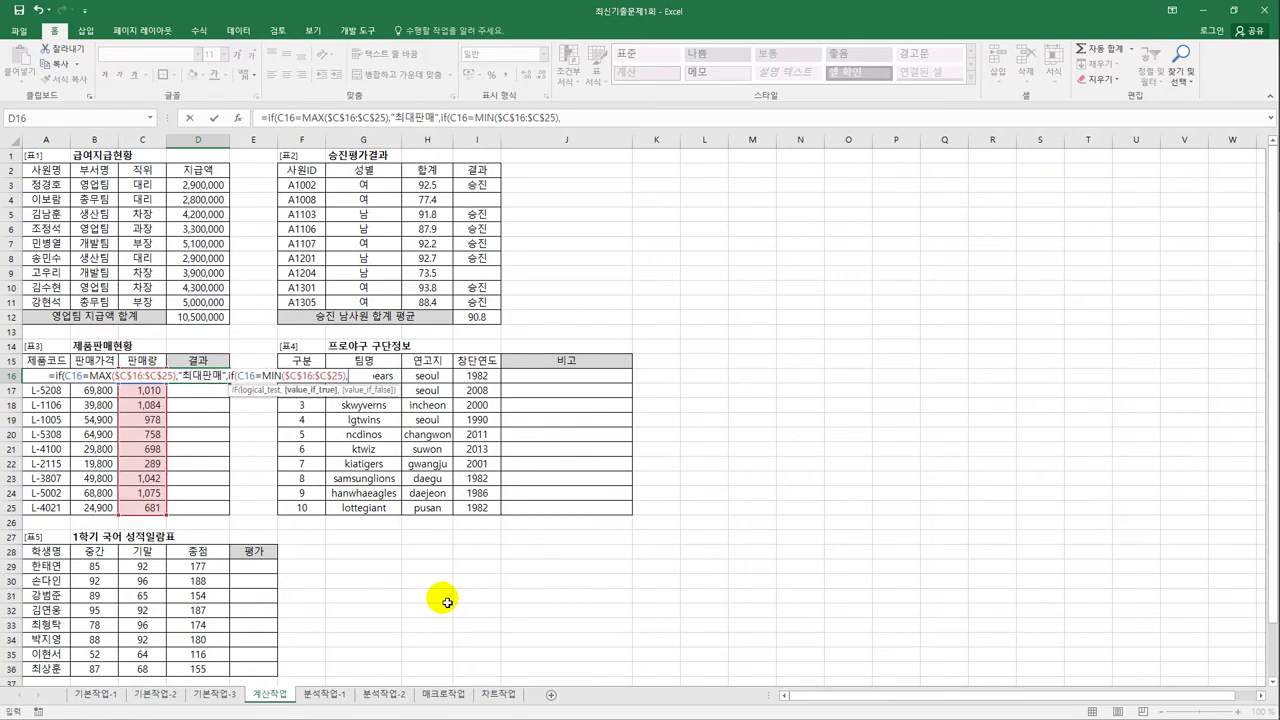
Enter "최소판매" as the nested IF's value if true and an empty string "" as its value if false.
text(")
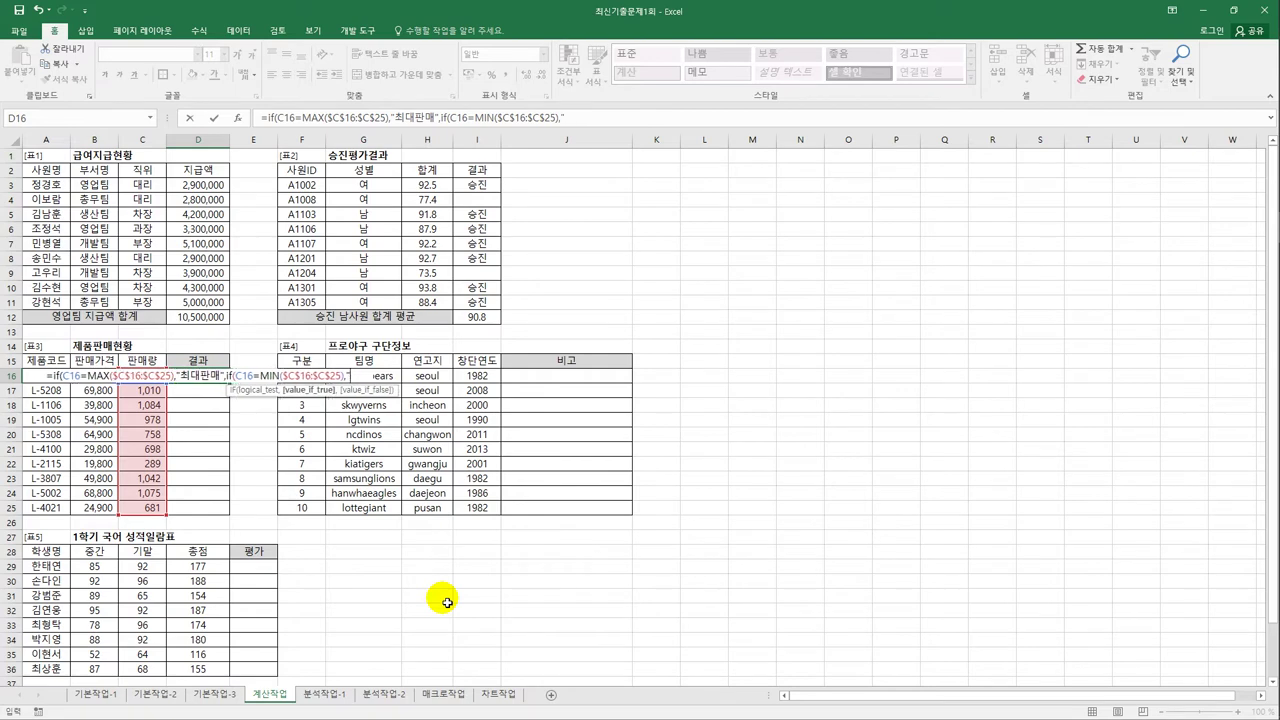
text(최소판)
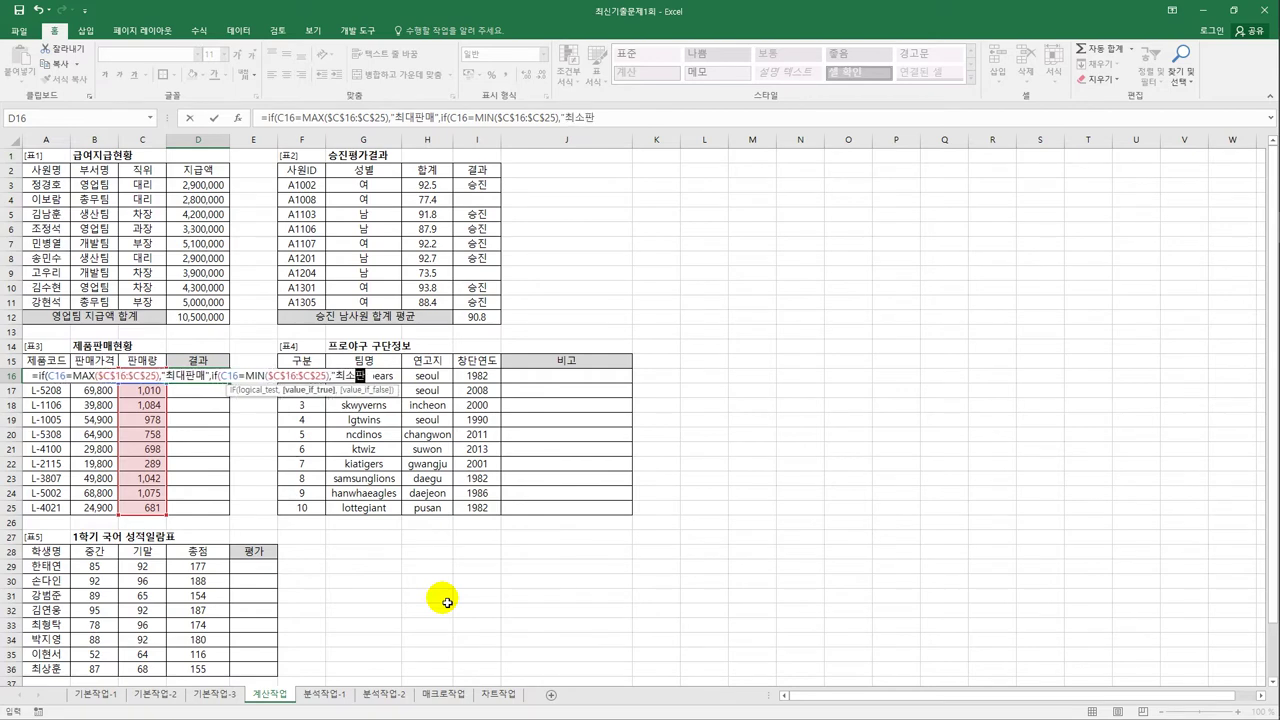
text(매",)
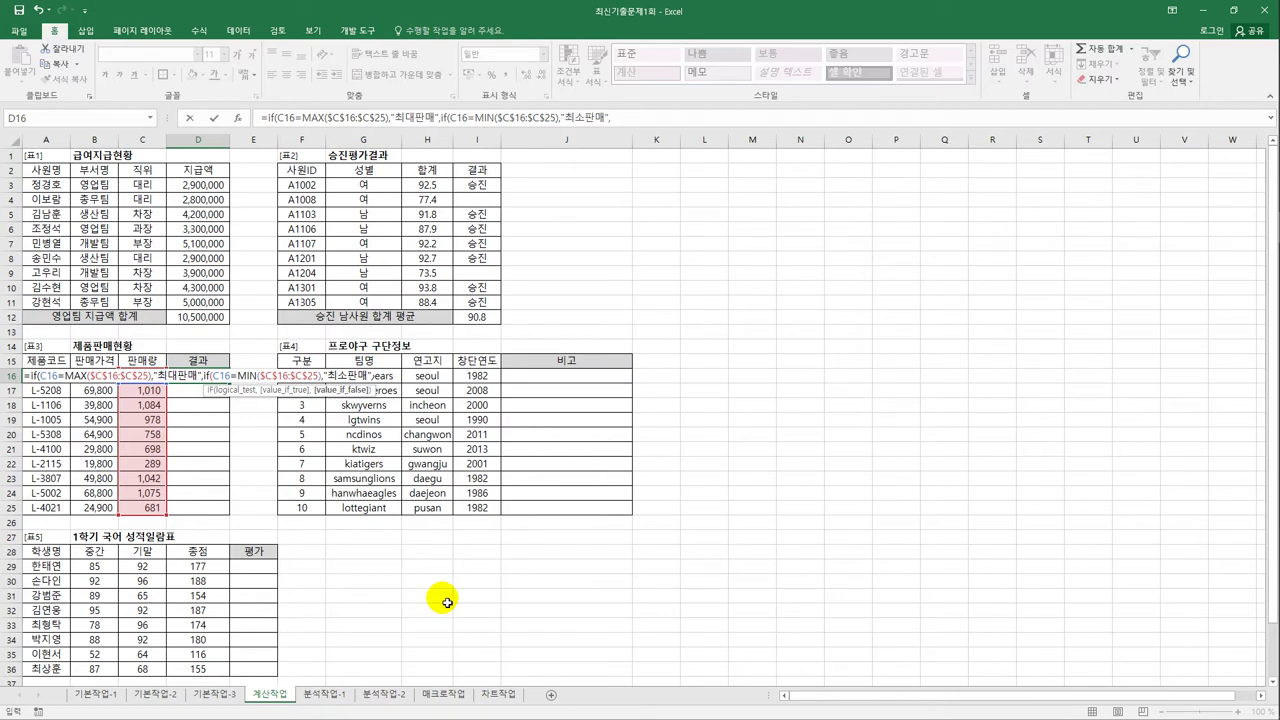
text("")
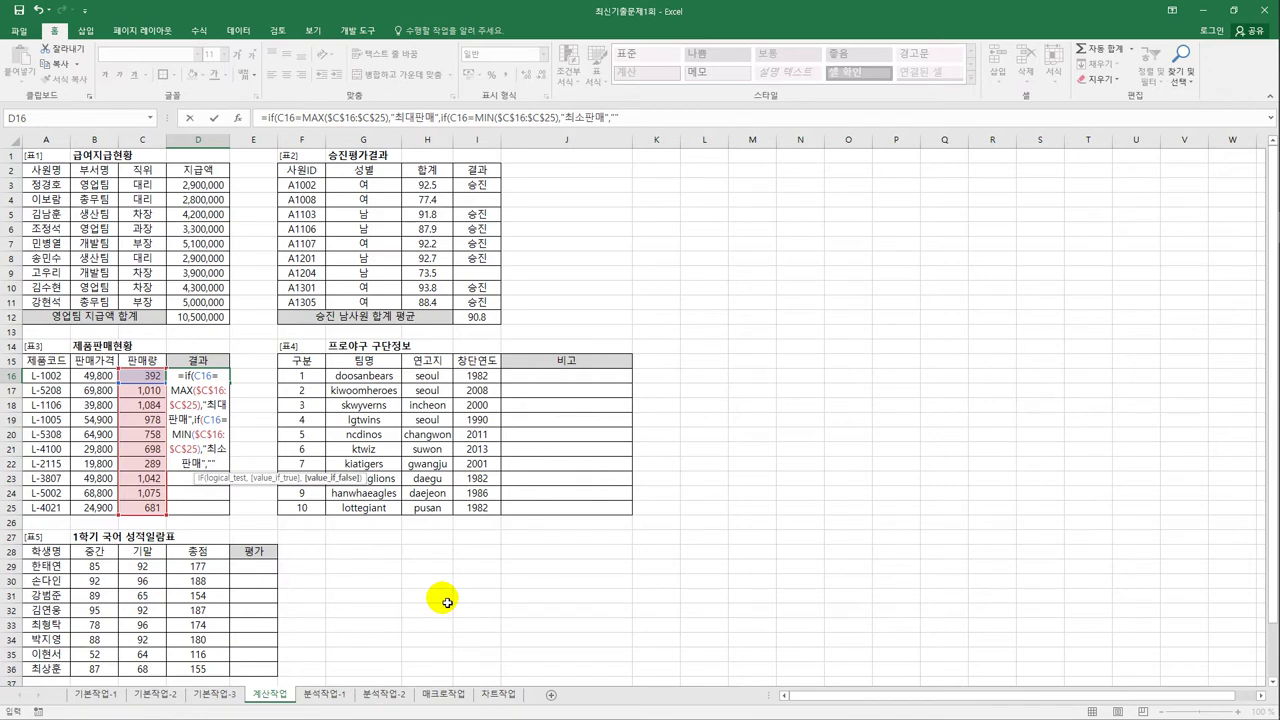
Close both IF functions in D16 and copy the formula down the 결과 column of 표3 to D25.
click(622, 122)
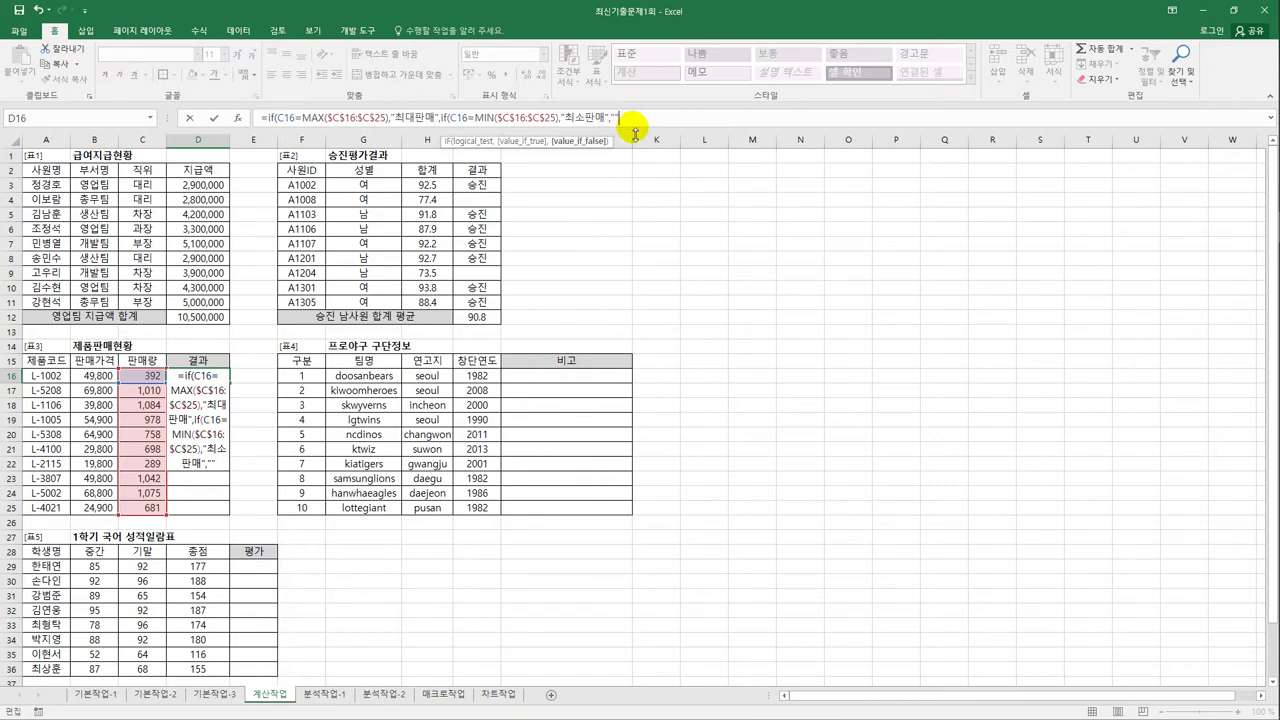
drag(272, 122, 627, 118)
click(625, 119)
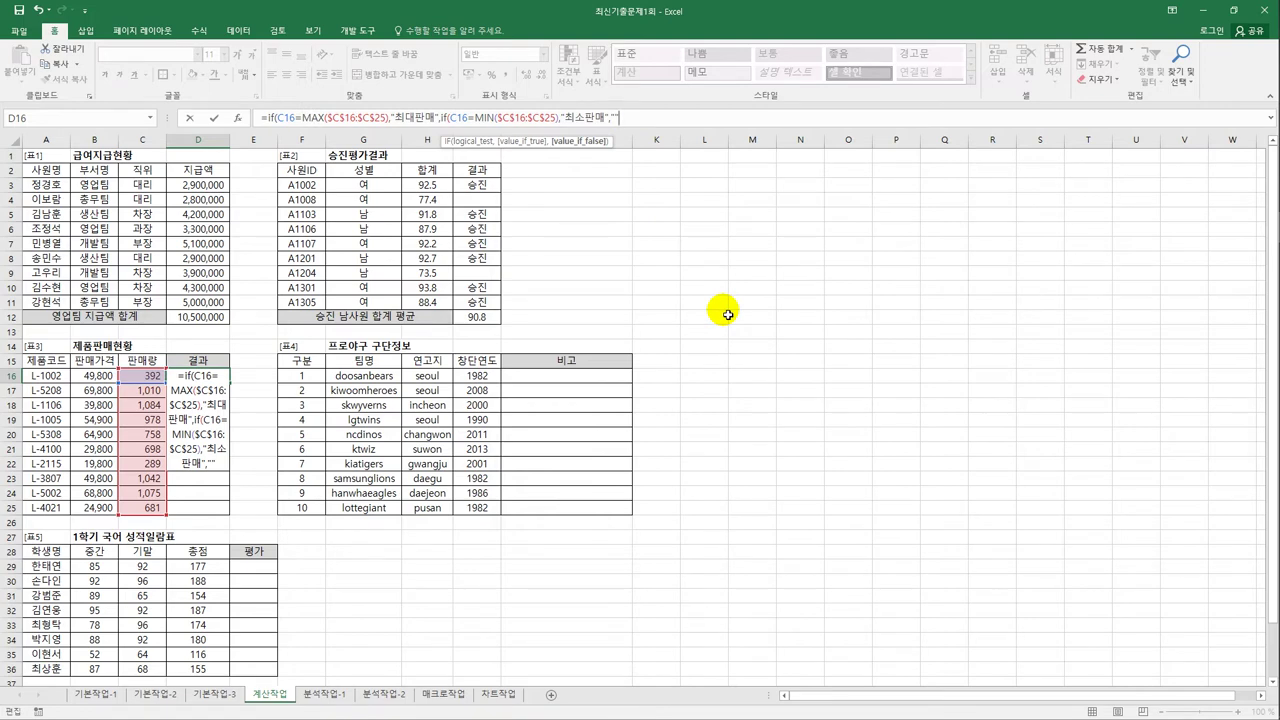
text()))
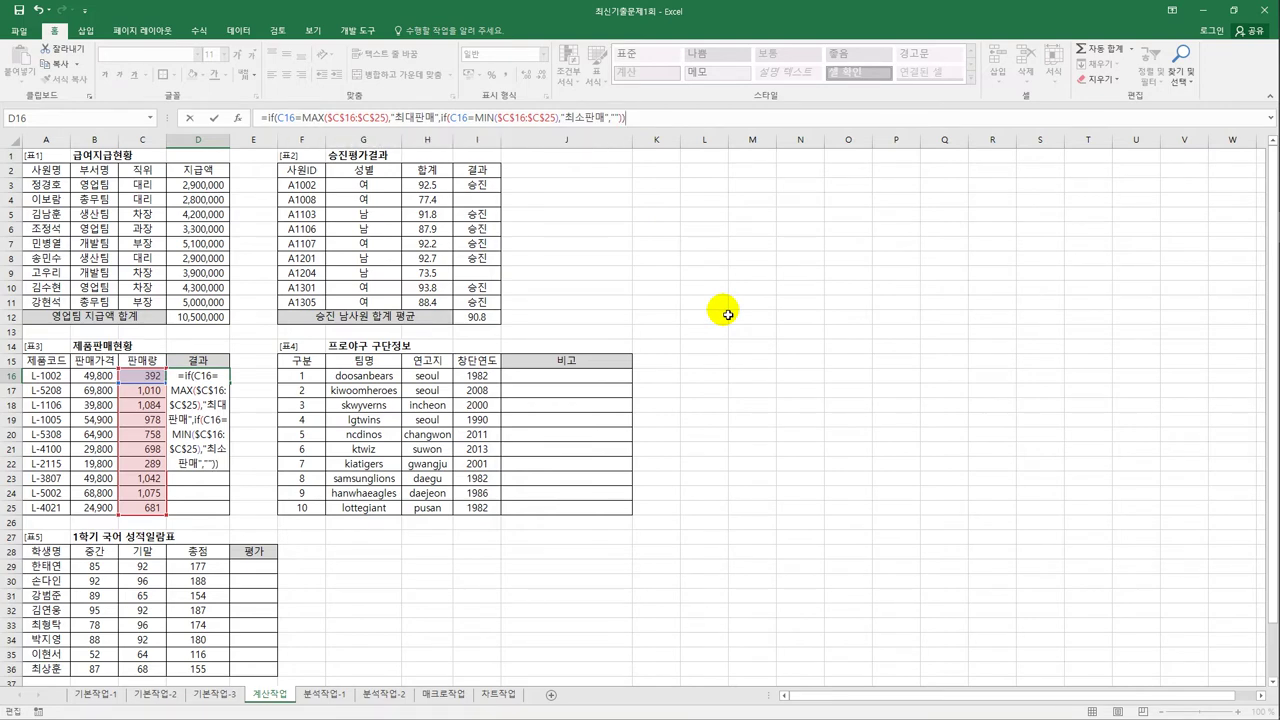
key(ctrl+Return)
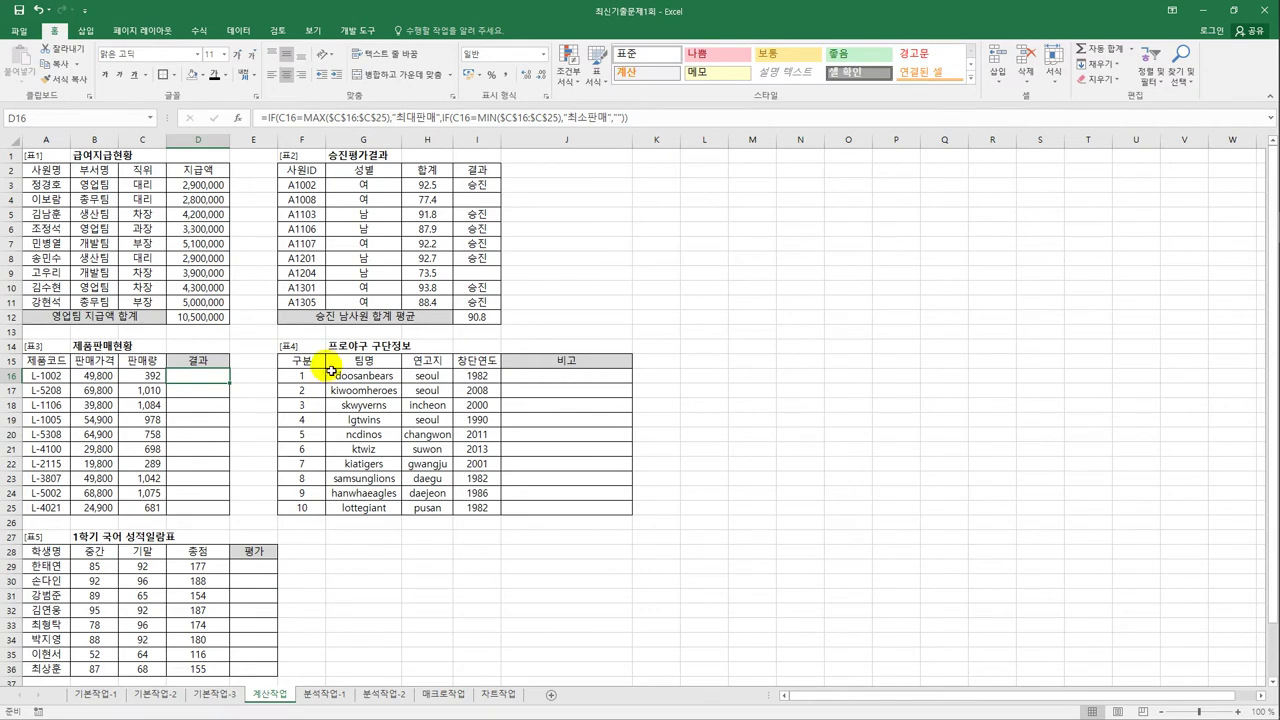
drag(232, 385, 231, 512)
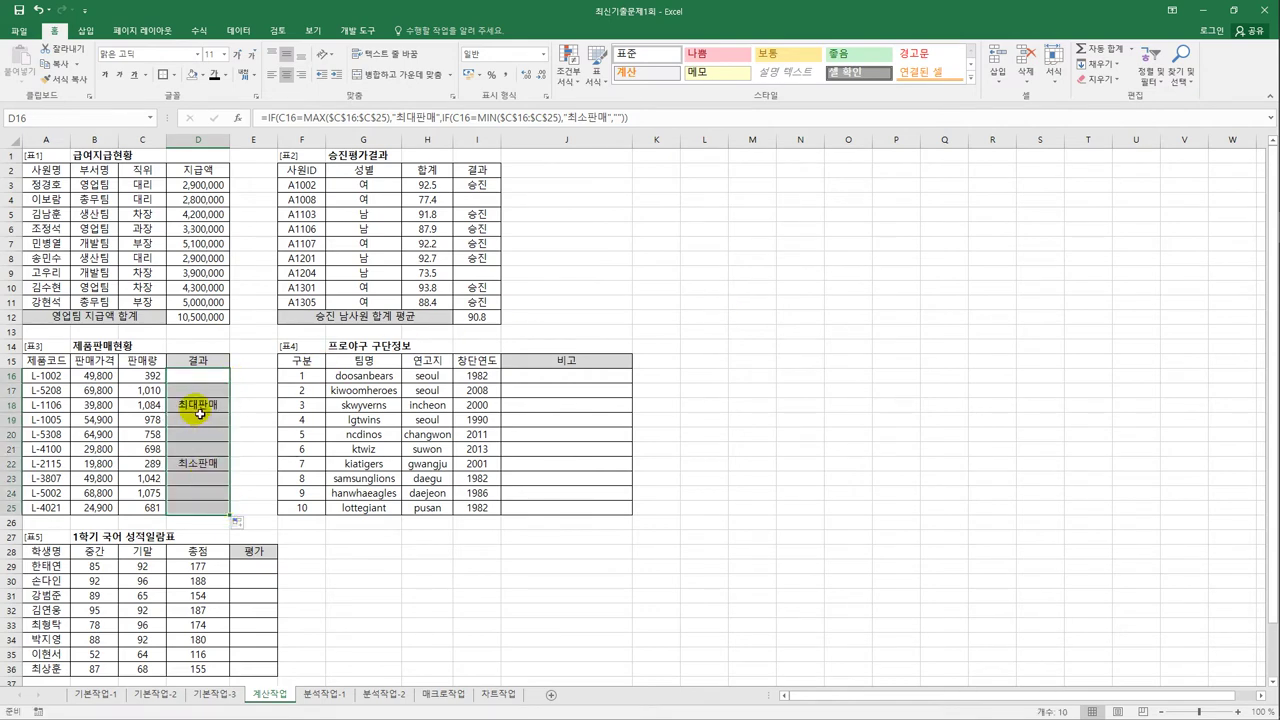
click(196, 405)
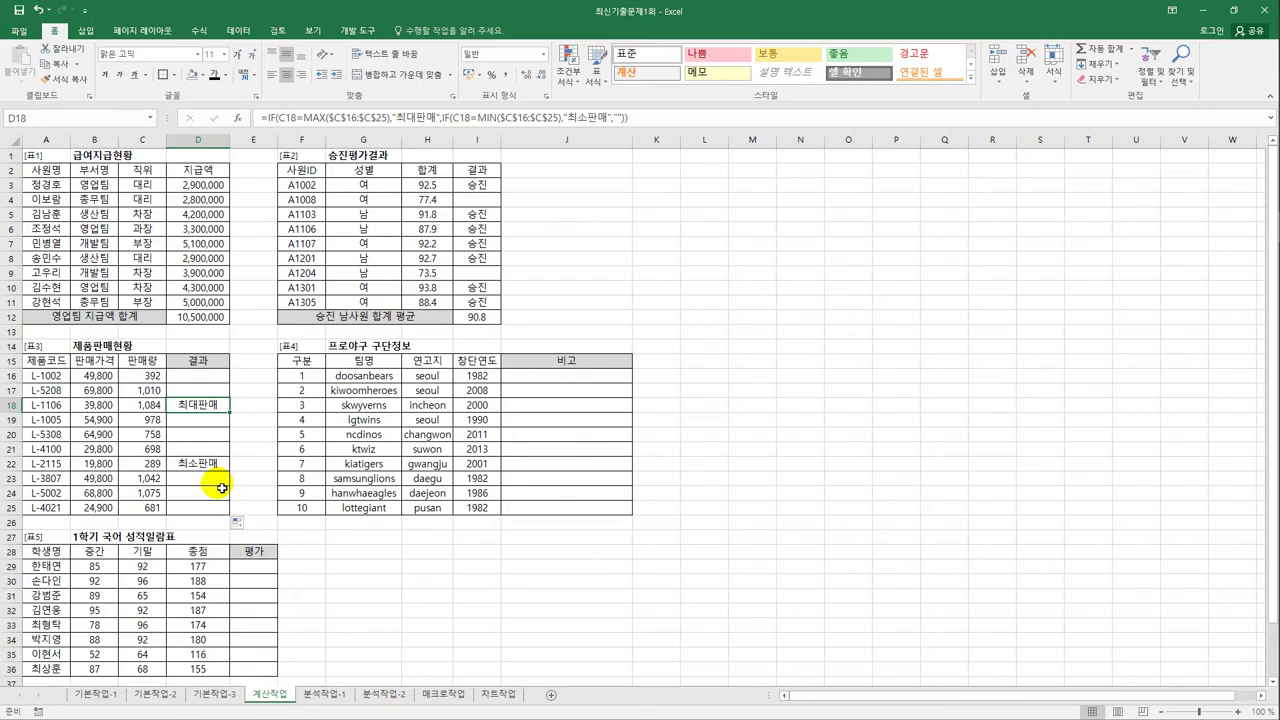
click(201, 464)
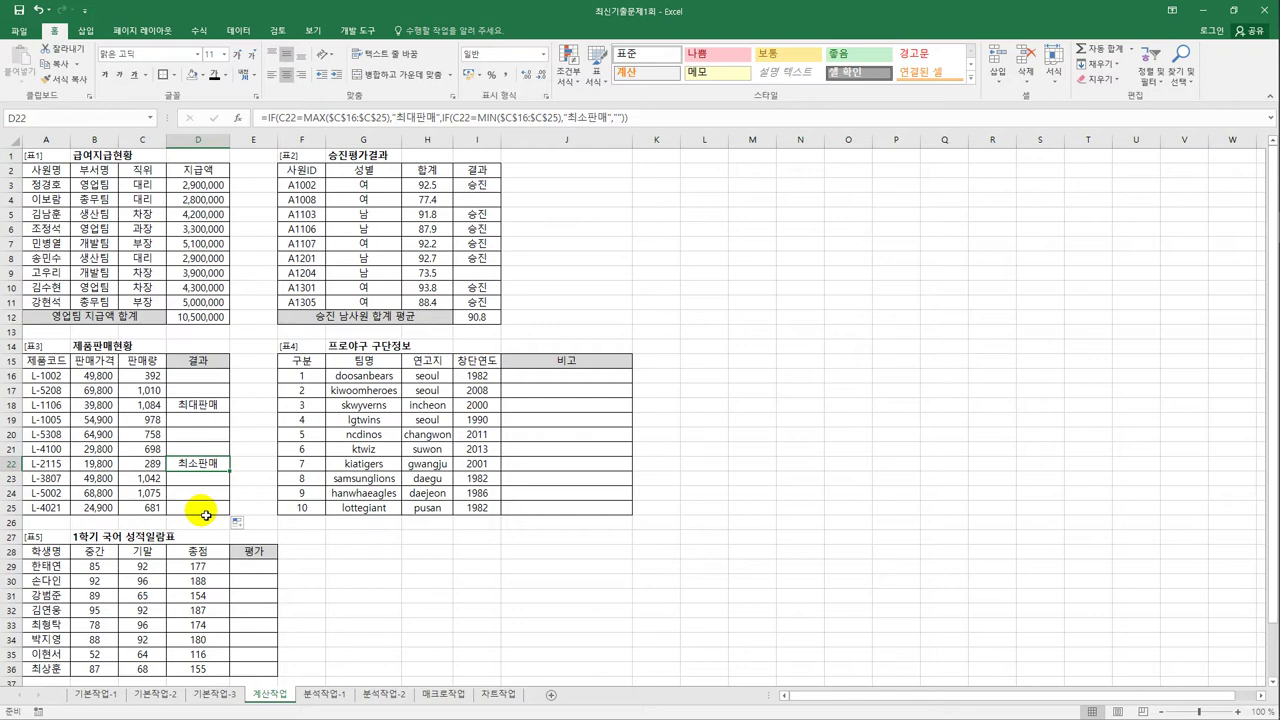
Enter an UPPER formula in J16 of 표4 that converts the team name in G16 to capitals.
click(530, 375)
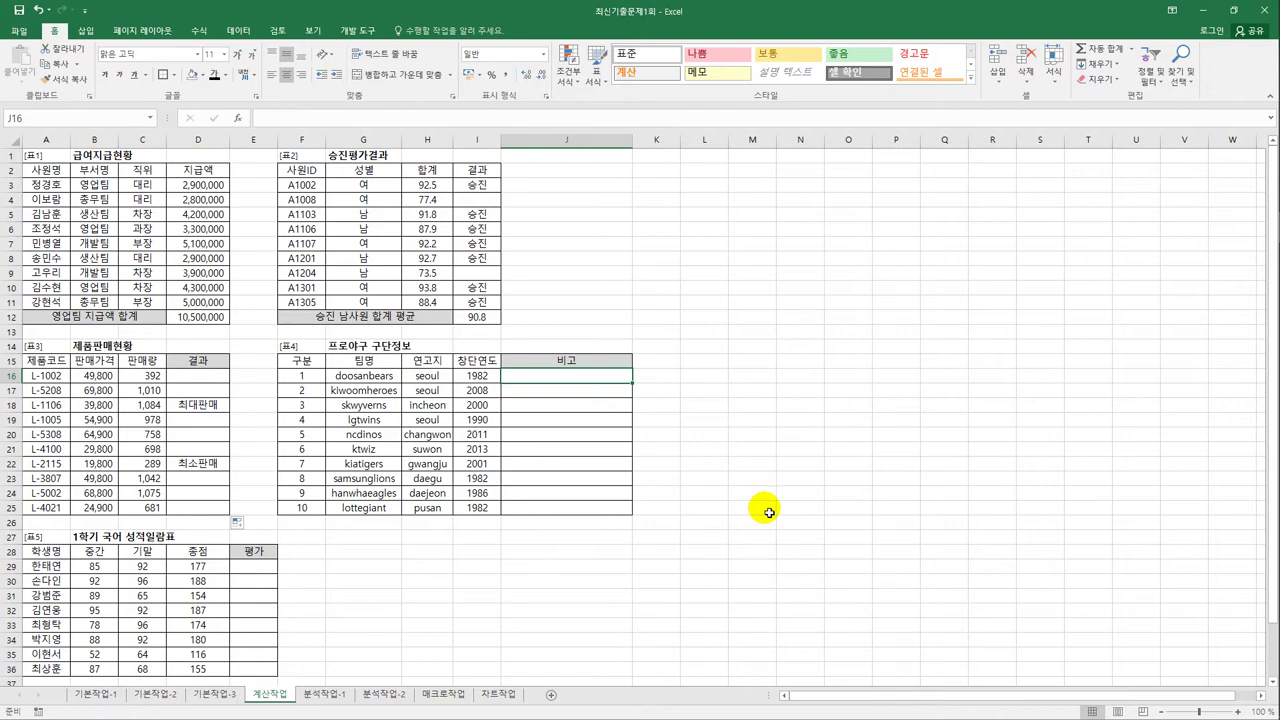
click(422, 378)
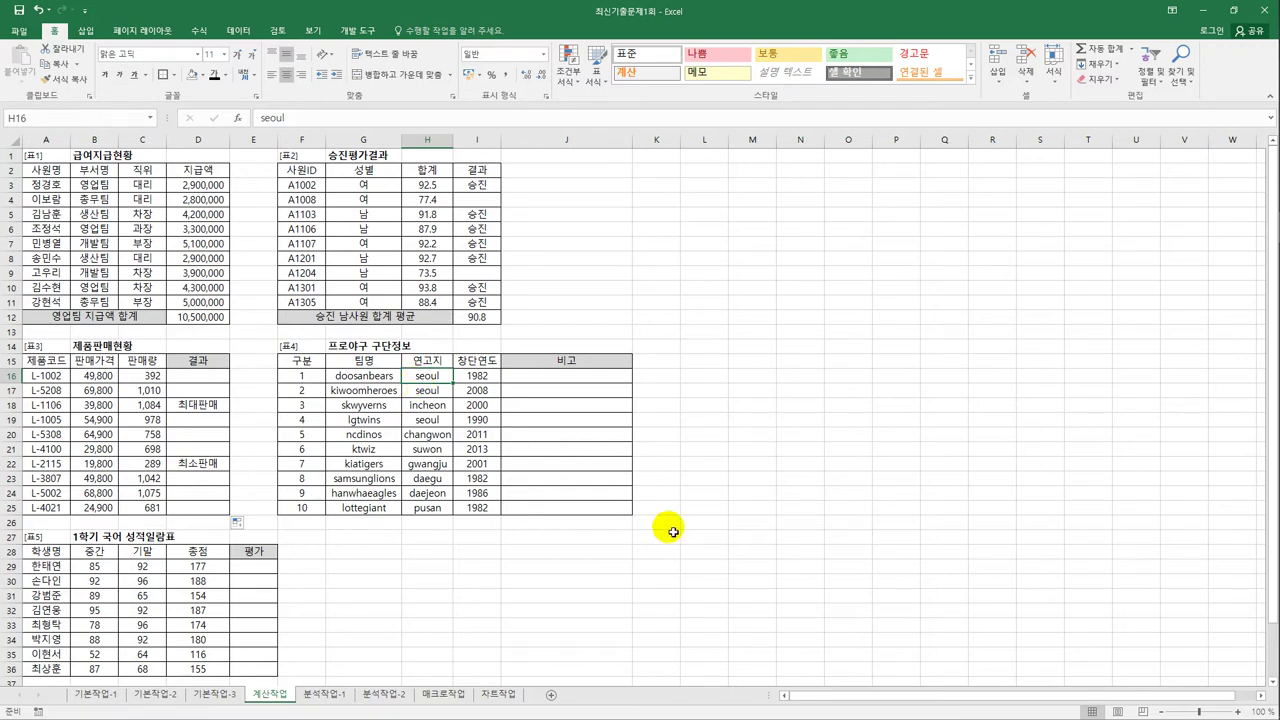
click(580, 376)
text(=)
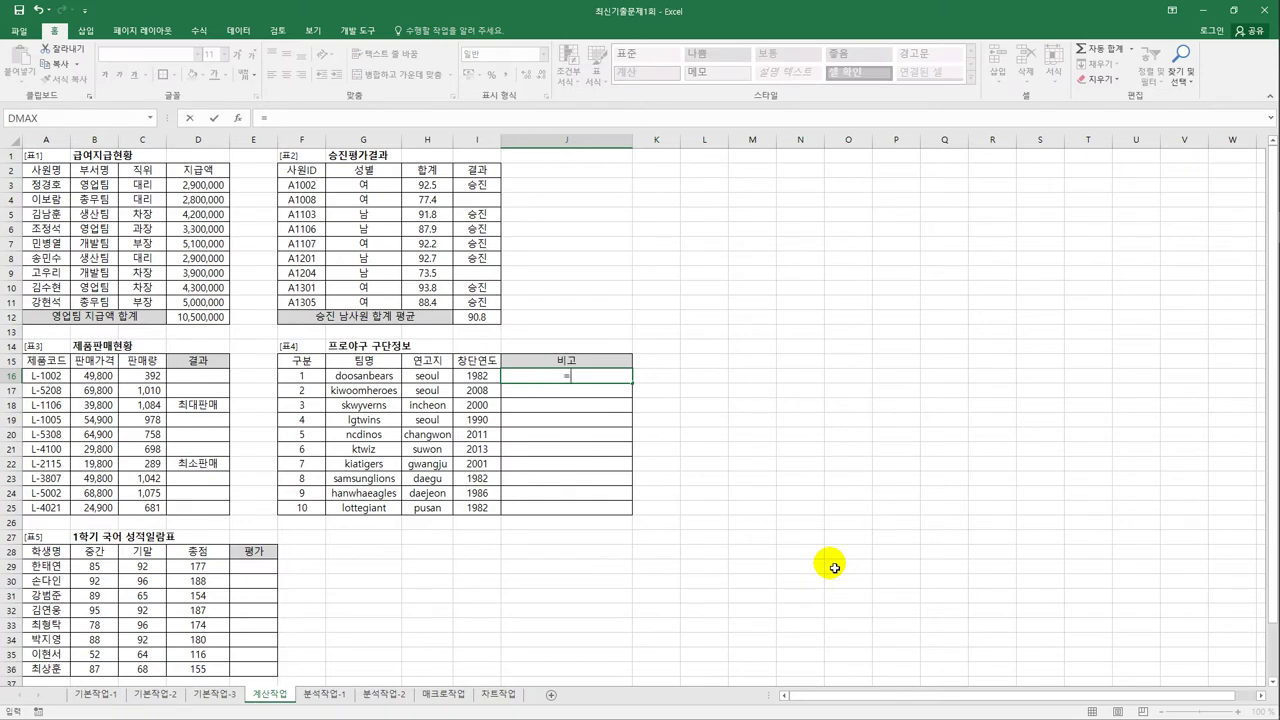
text(u)
key(Down)
key(Down)
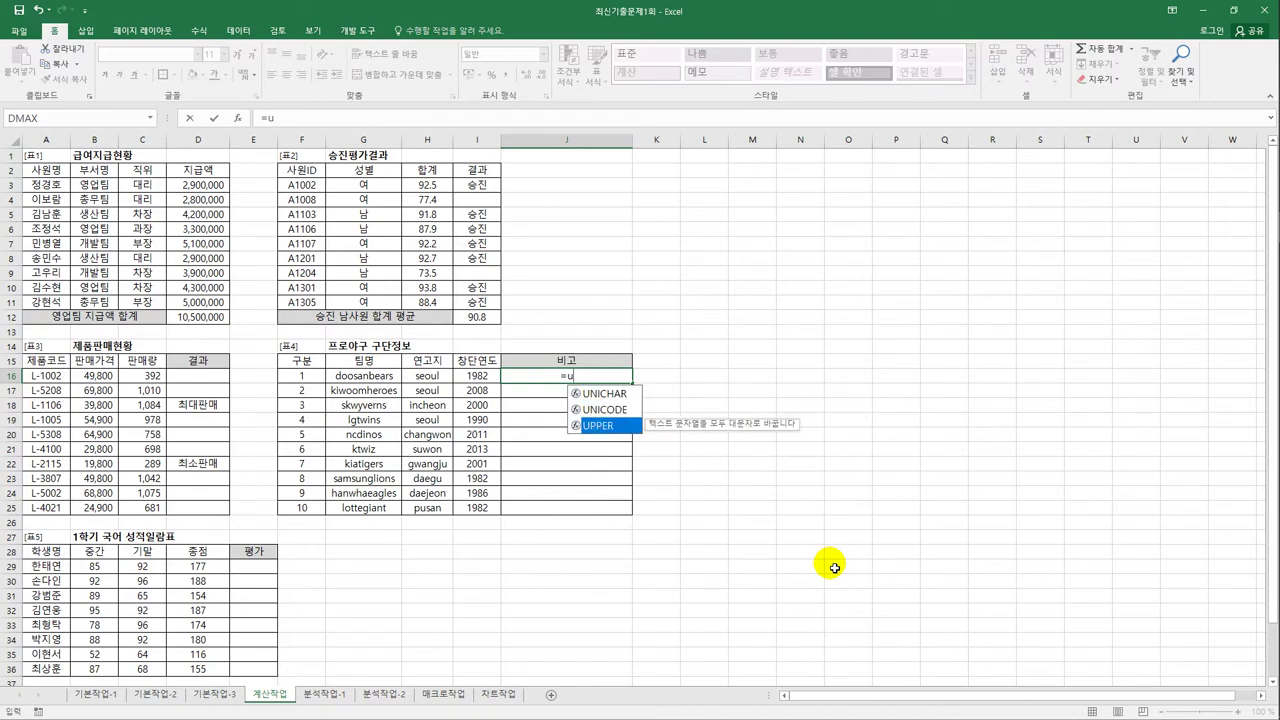
key(Tab)
click(386, 377)
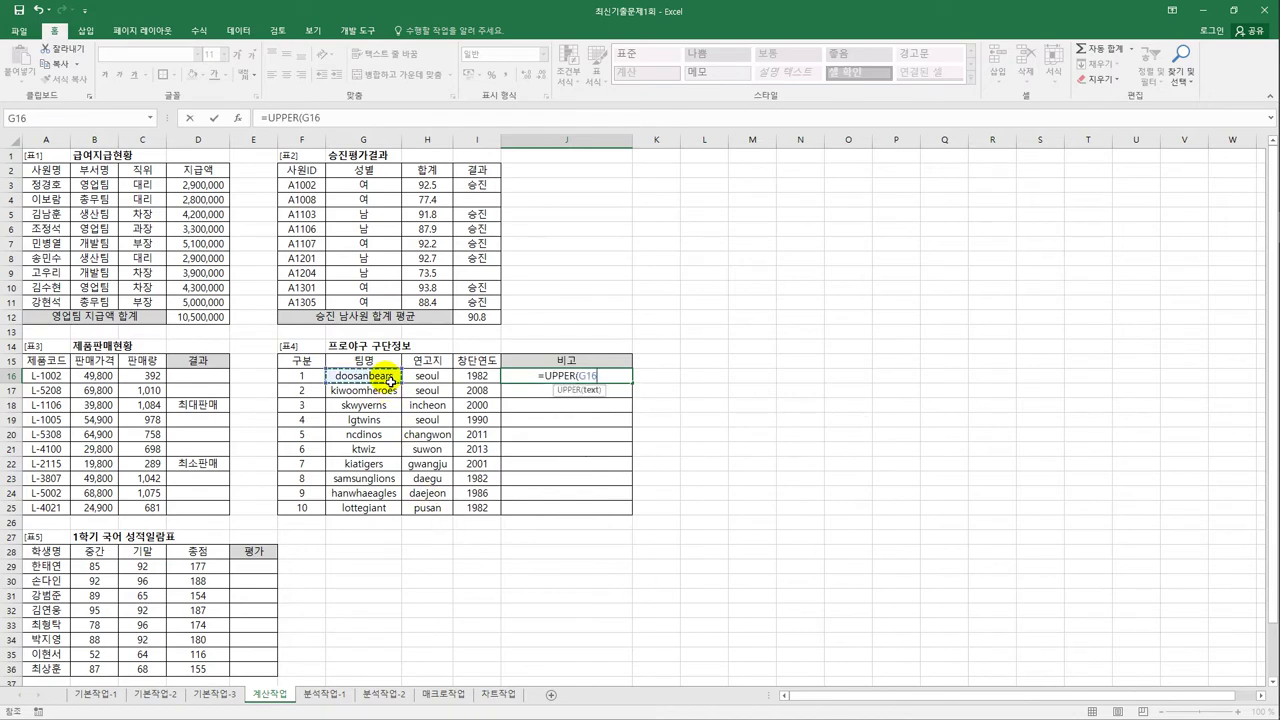
text())
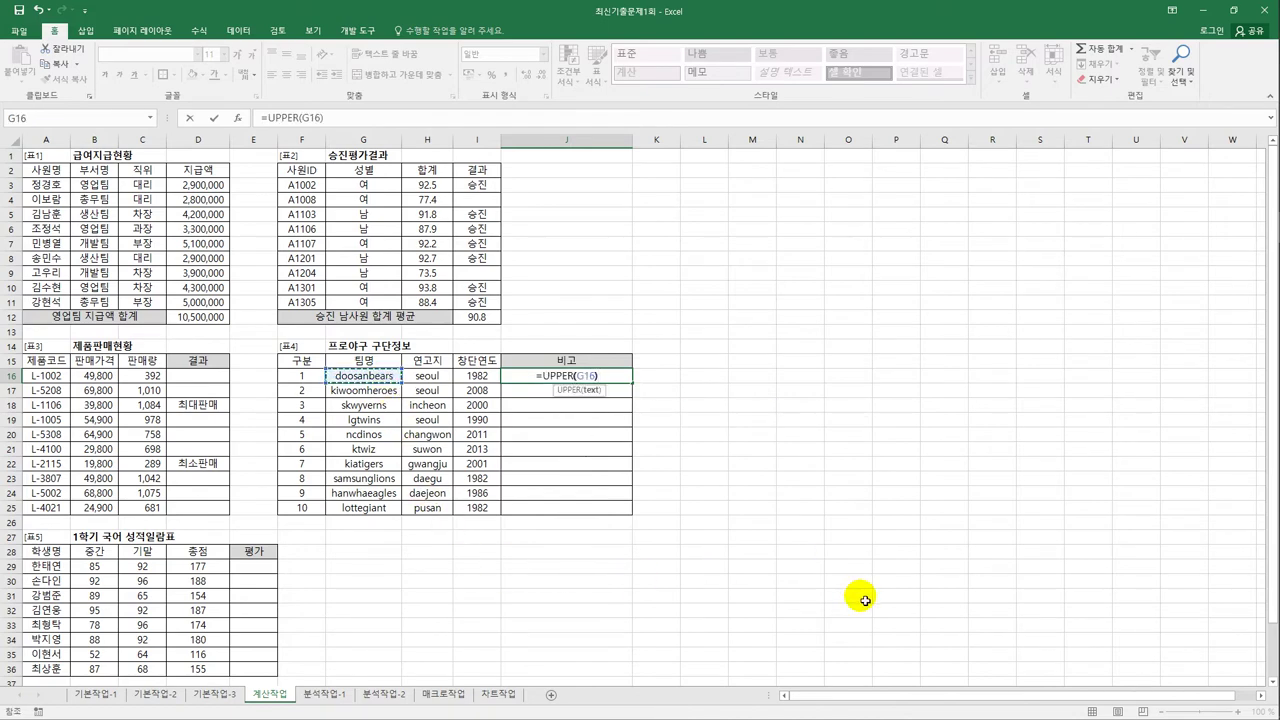
key(Return)
key(Up)
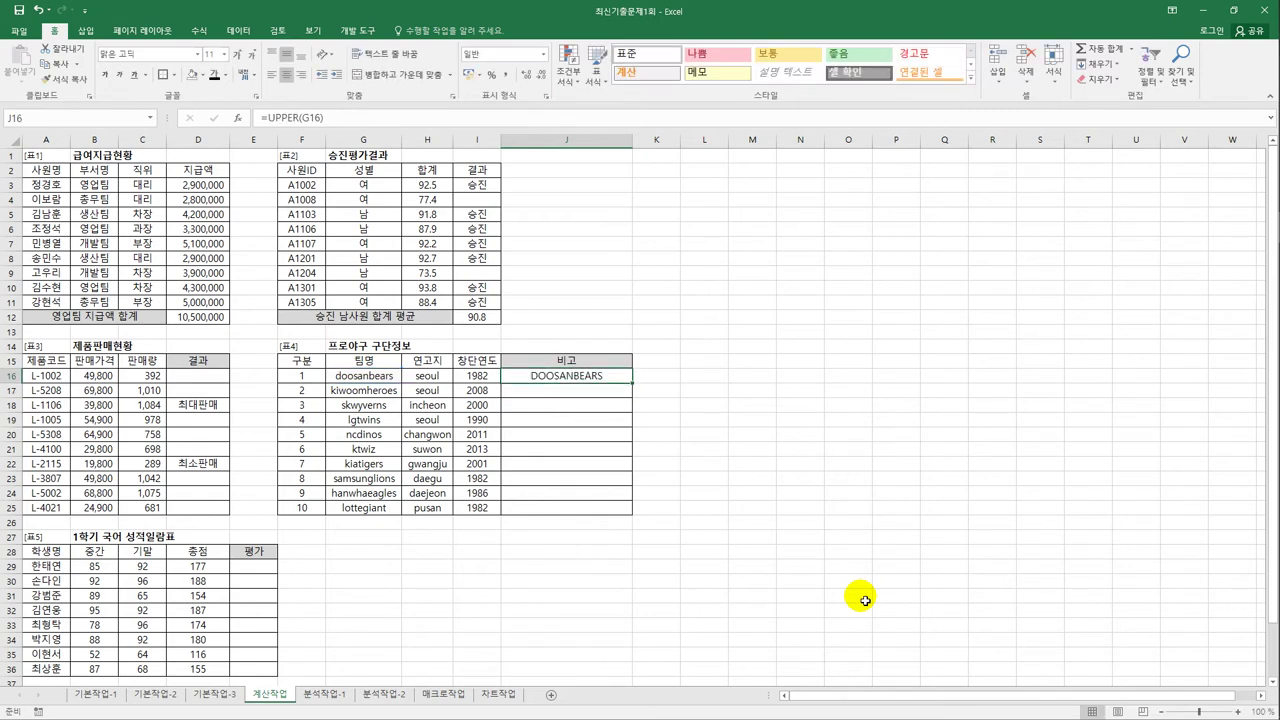
Extend the J16 formula by joining an opening parenthesis "(" and PROPER of the home city in H16.
click(336, 120)
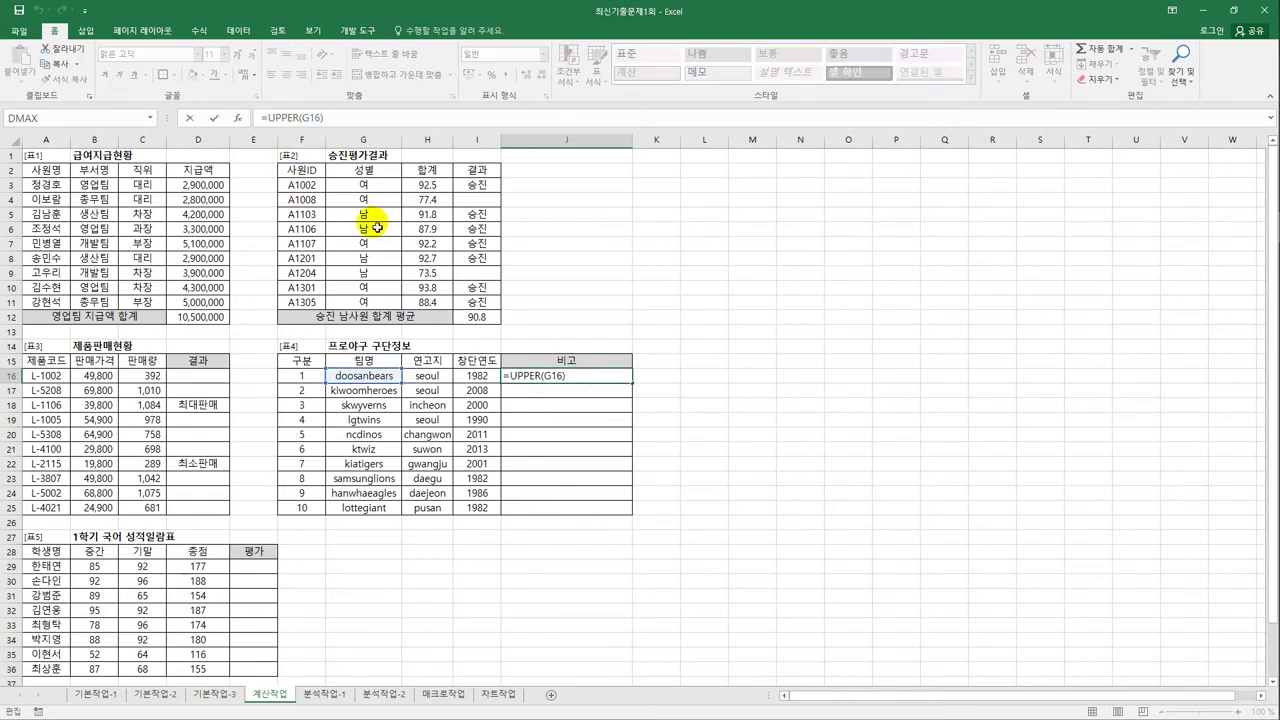
text(&"("&pro)
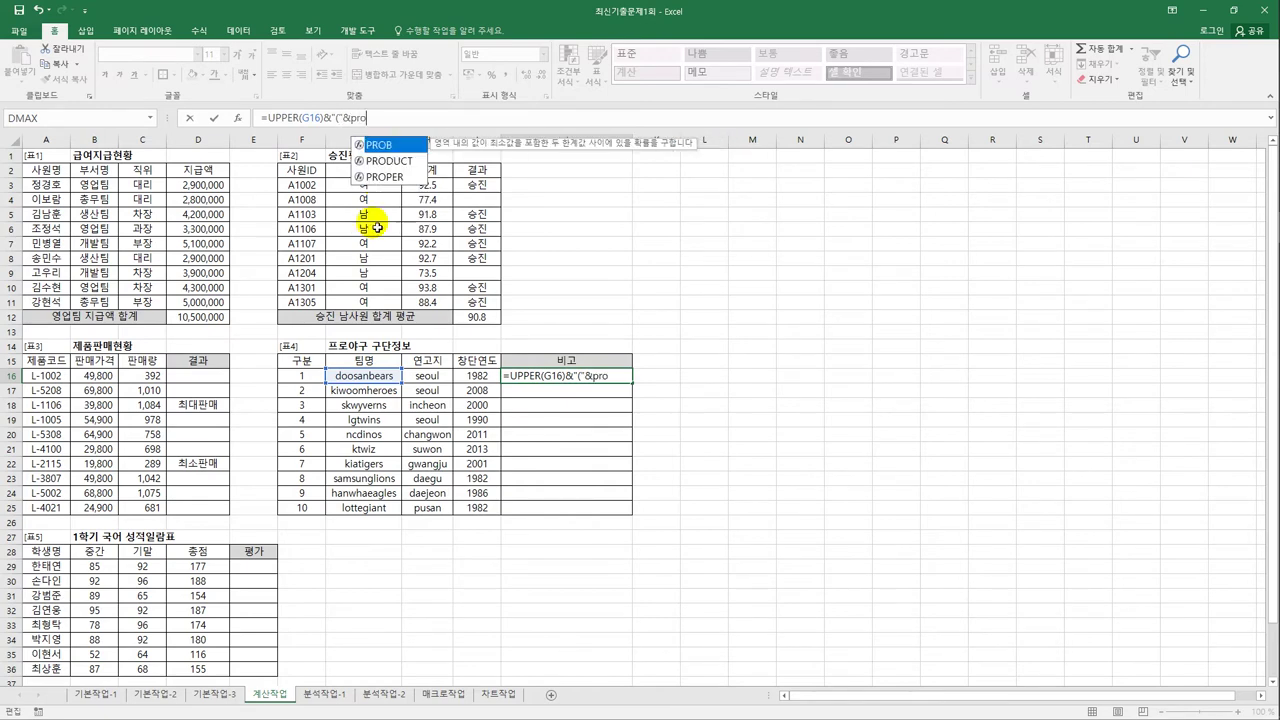
key(Down)
key(Down)
key(Tab)
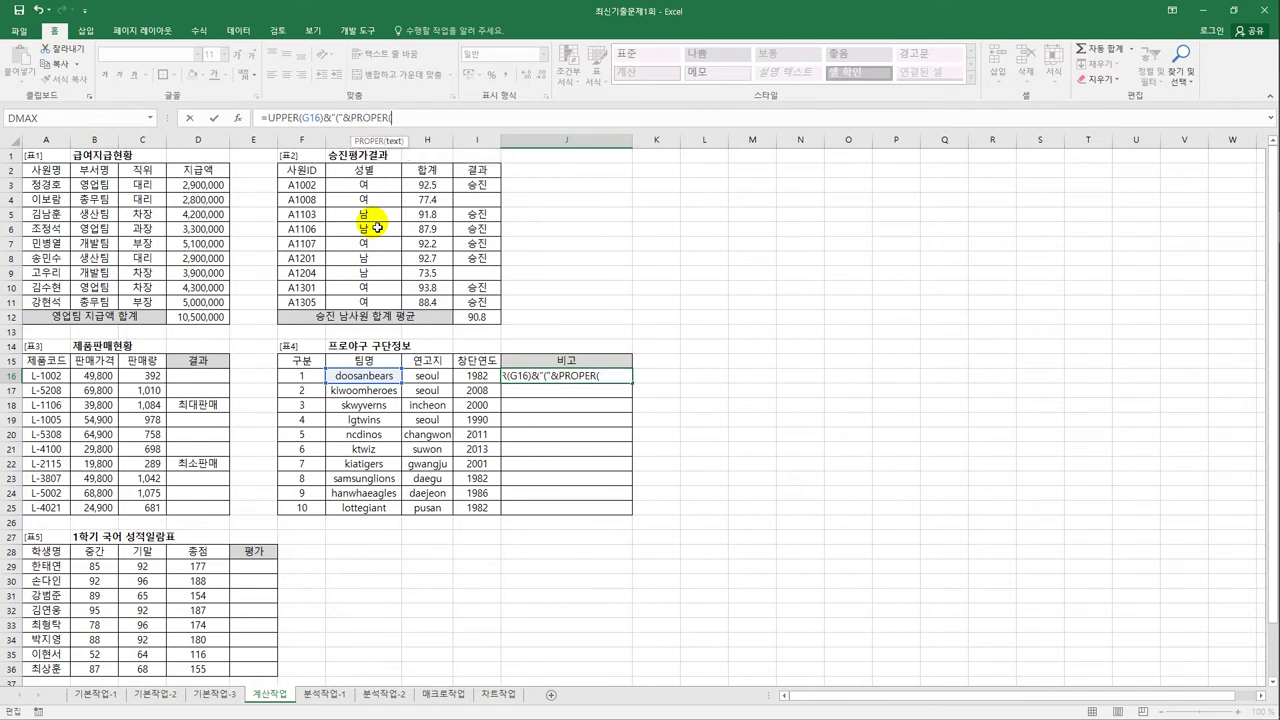
click(430, 378)
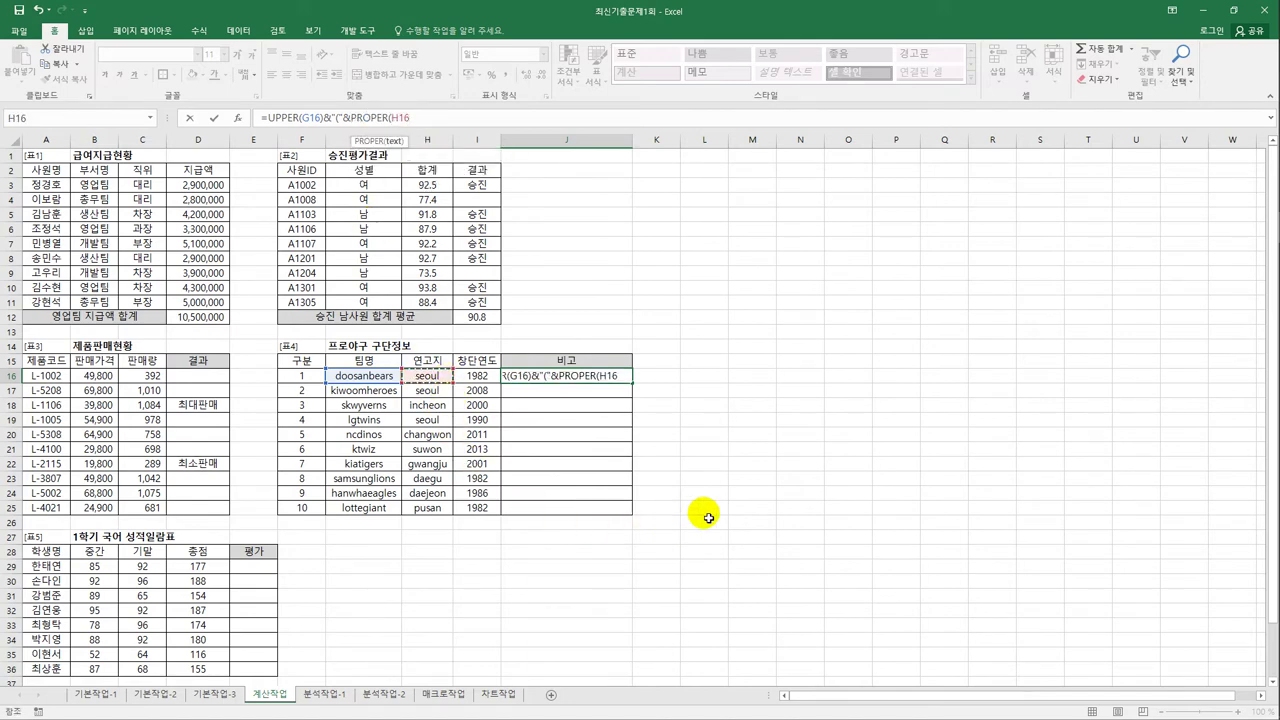
text())
key(Return)
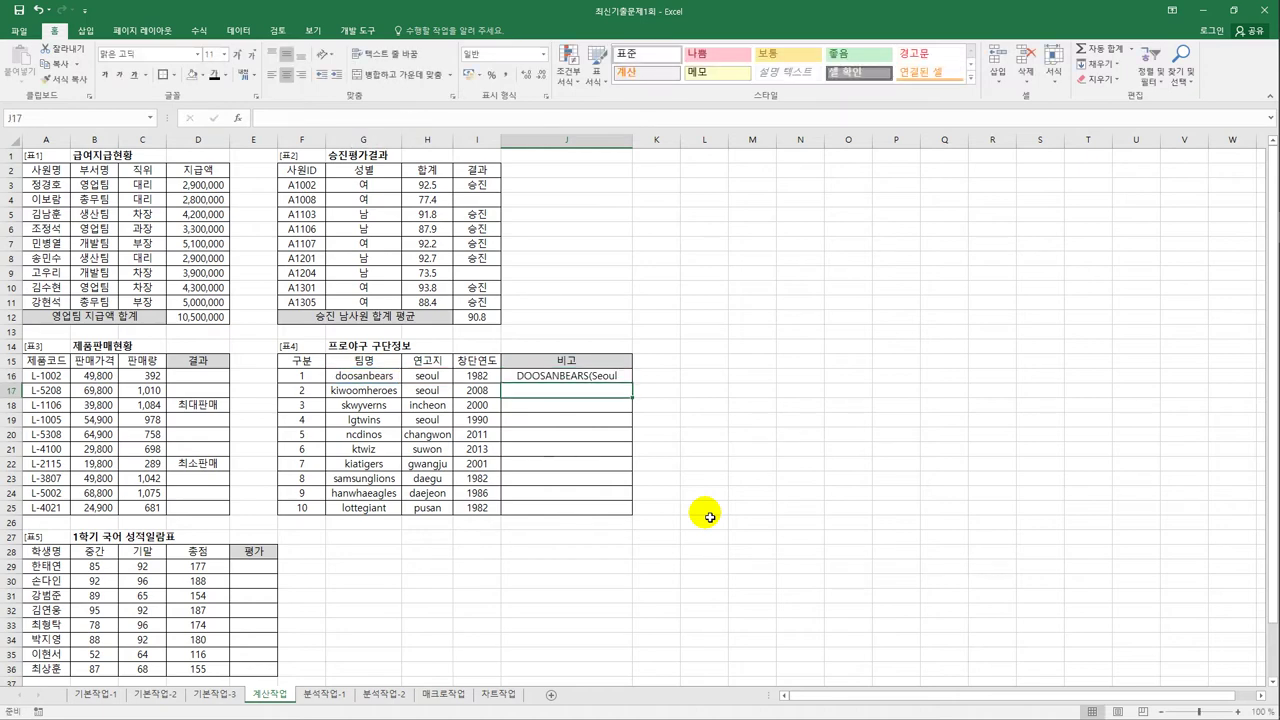
Append a closing parenthesis ")" to the J16 formula and copy it down the 비고 column to J25.
key(Up)
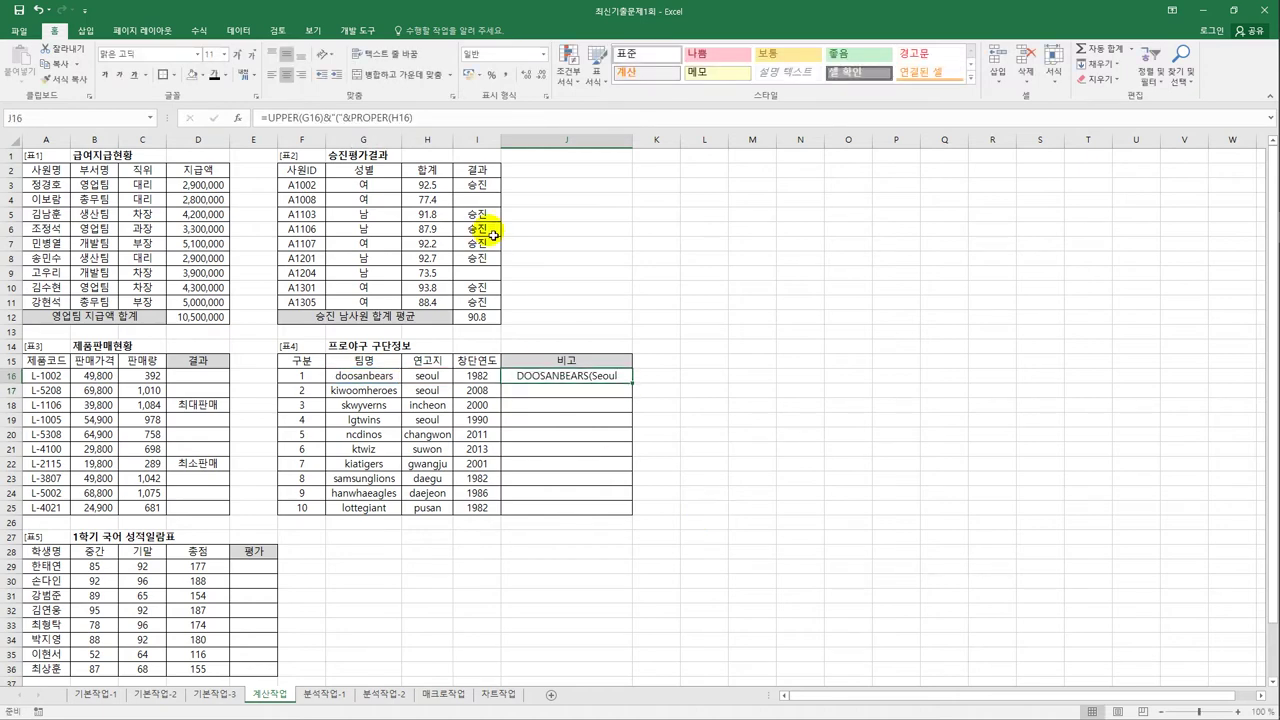
click(420, 118)
text(&)
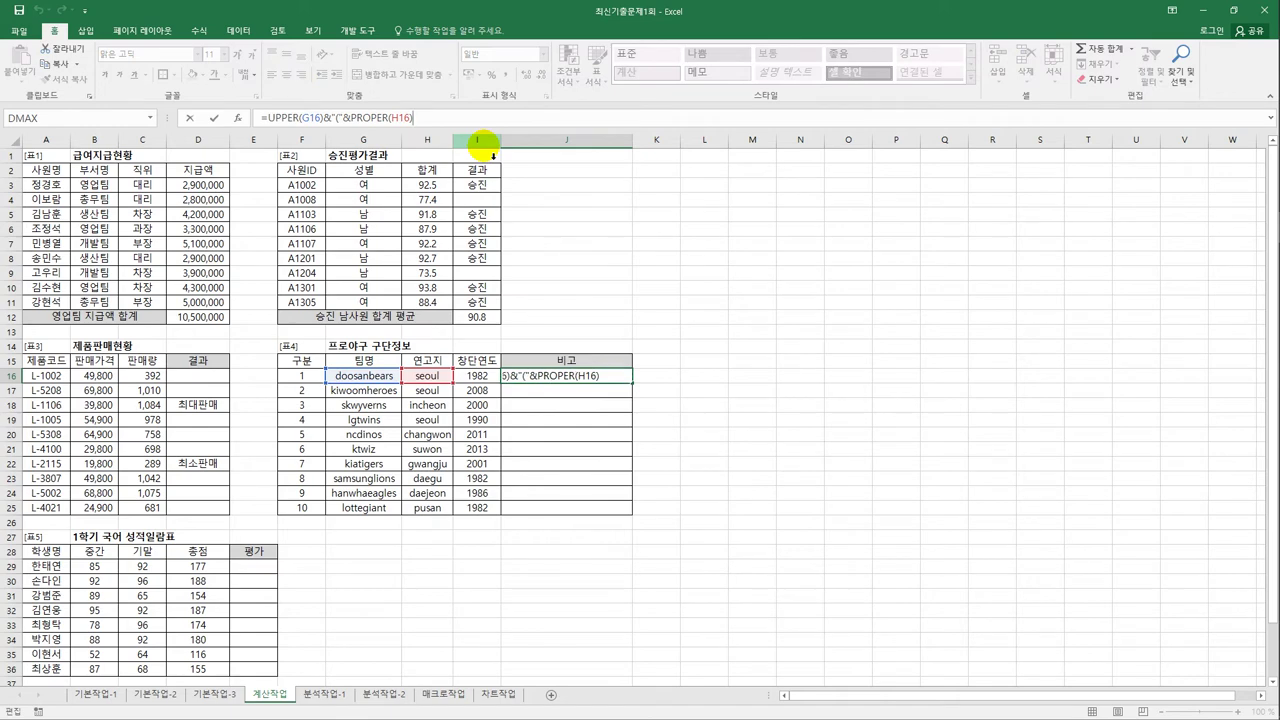
text(")")
key(Return)
key(Up)
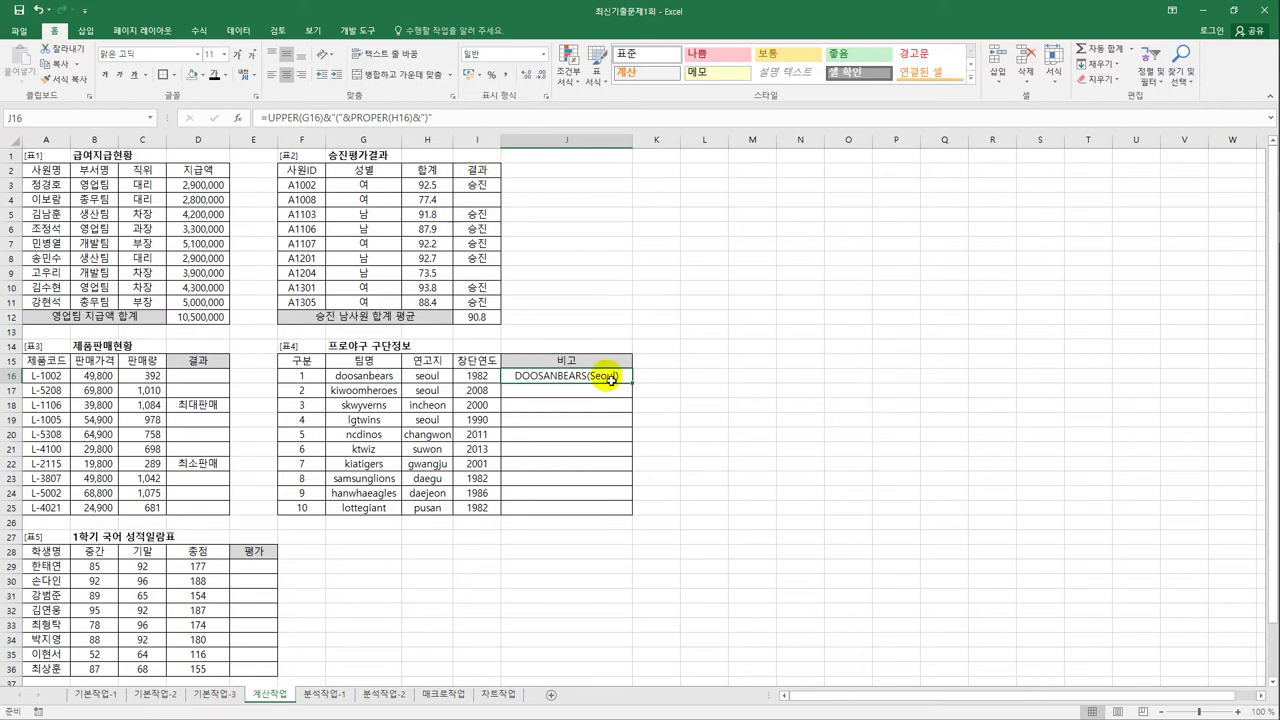
drag(643, 385, 632, 514)
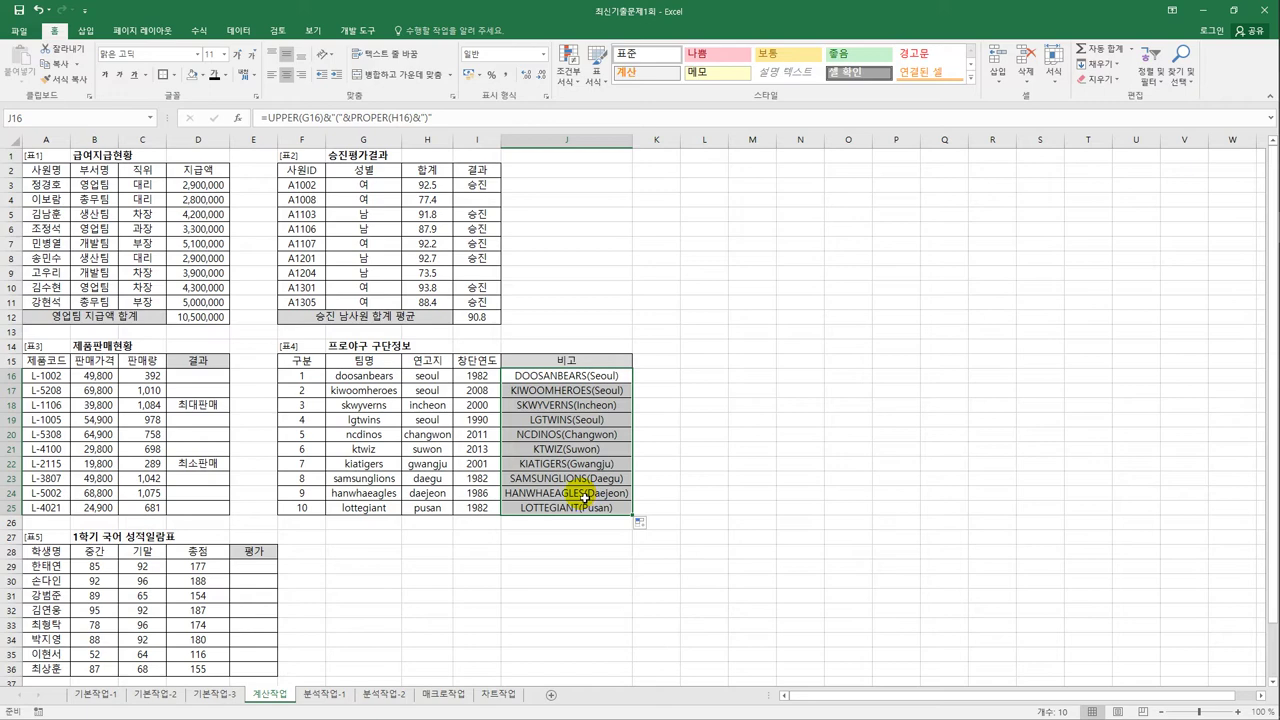
Examine the 성적평가표 grade lookup range B39:E40 below 표5 for the 평가 column.
click(267, 566)
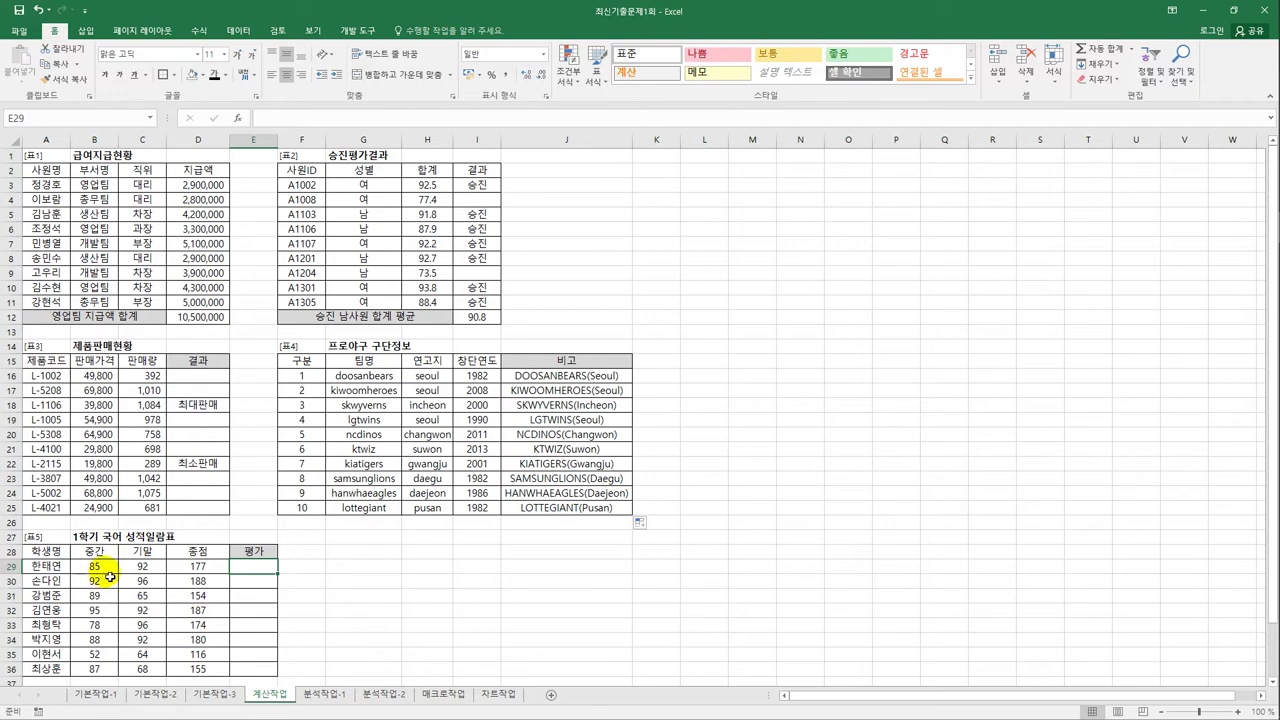
scroll(179, 569, down, 3)
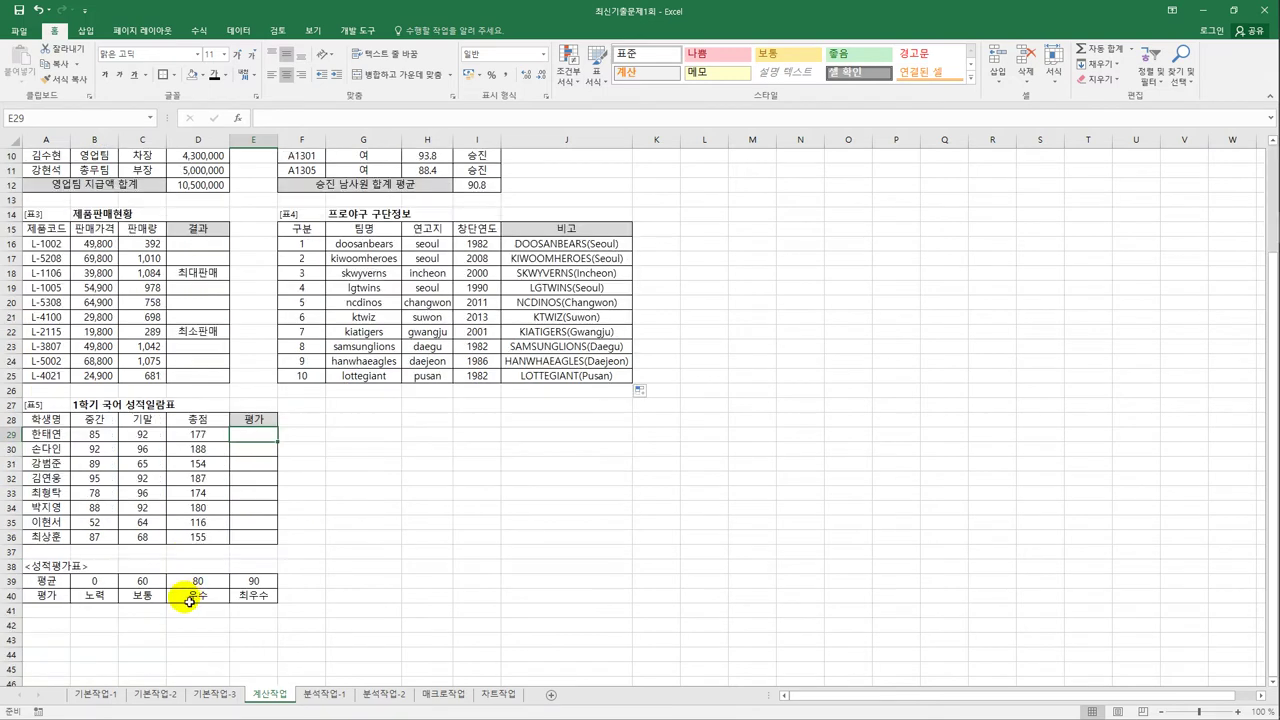
drag(88, 583, 247, 602)
click(250, 435)
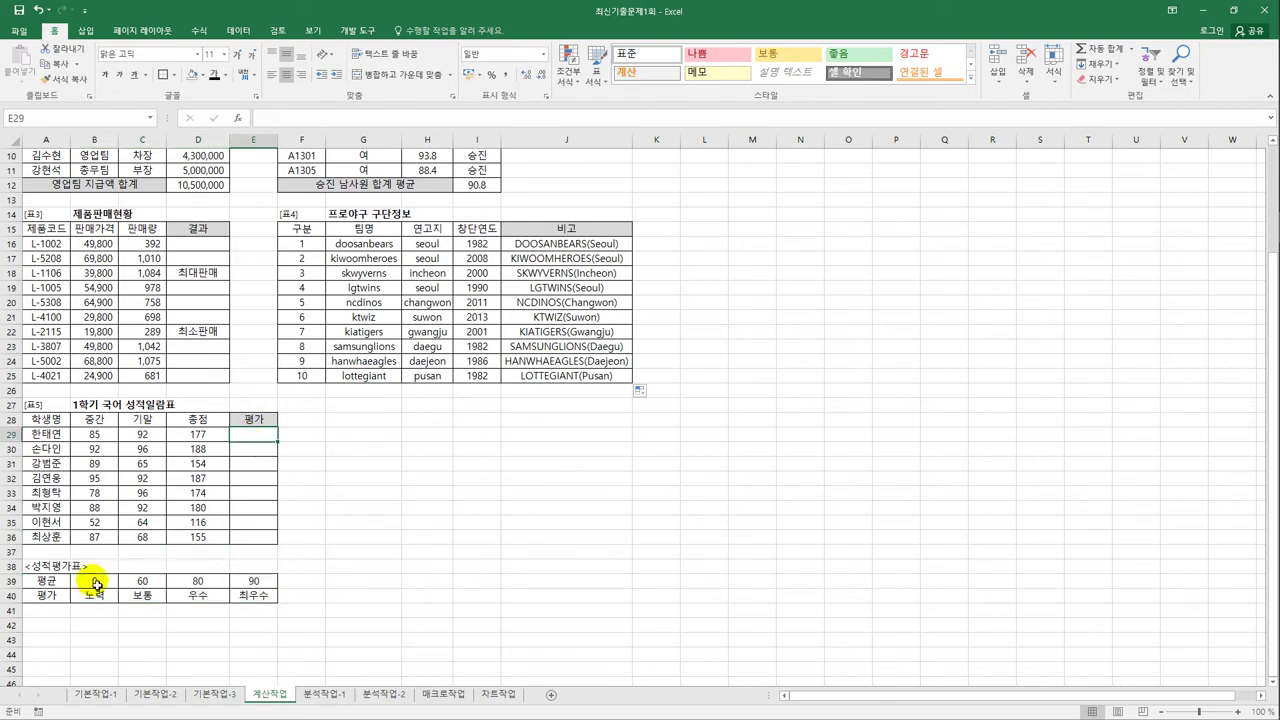
drag(94, 583, 248, 600)
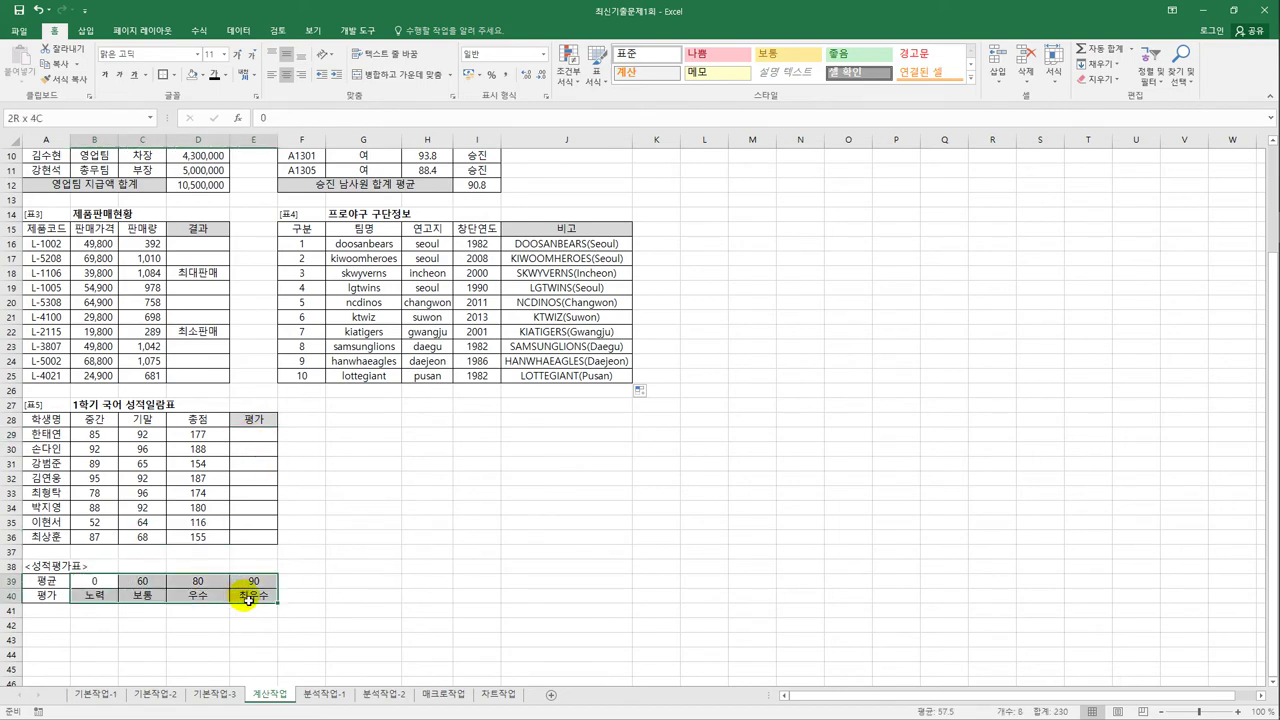
click(248, 441)
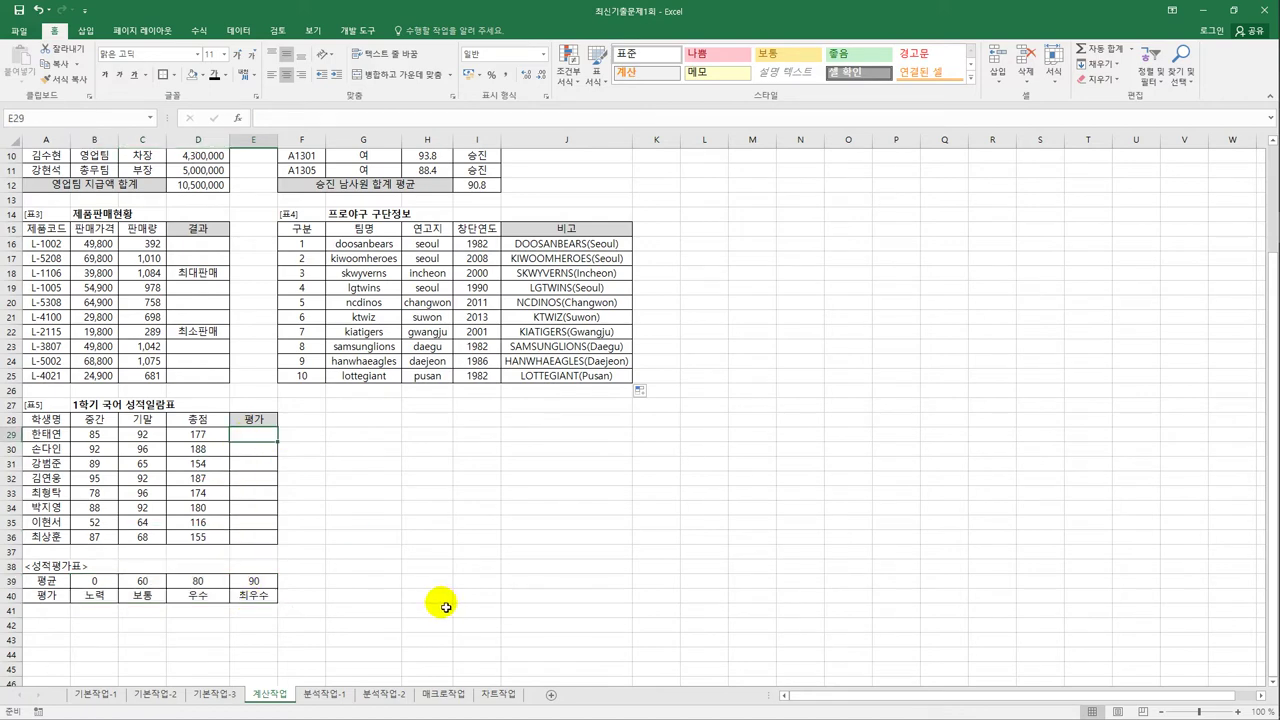
Enter an AVERAGE of the 중간 and 기말 scores B29:C29 in E29 of 표5 and copy it down to E36.
text(=av)
key(Down)
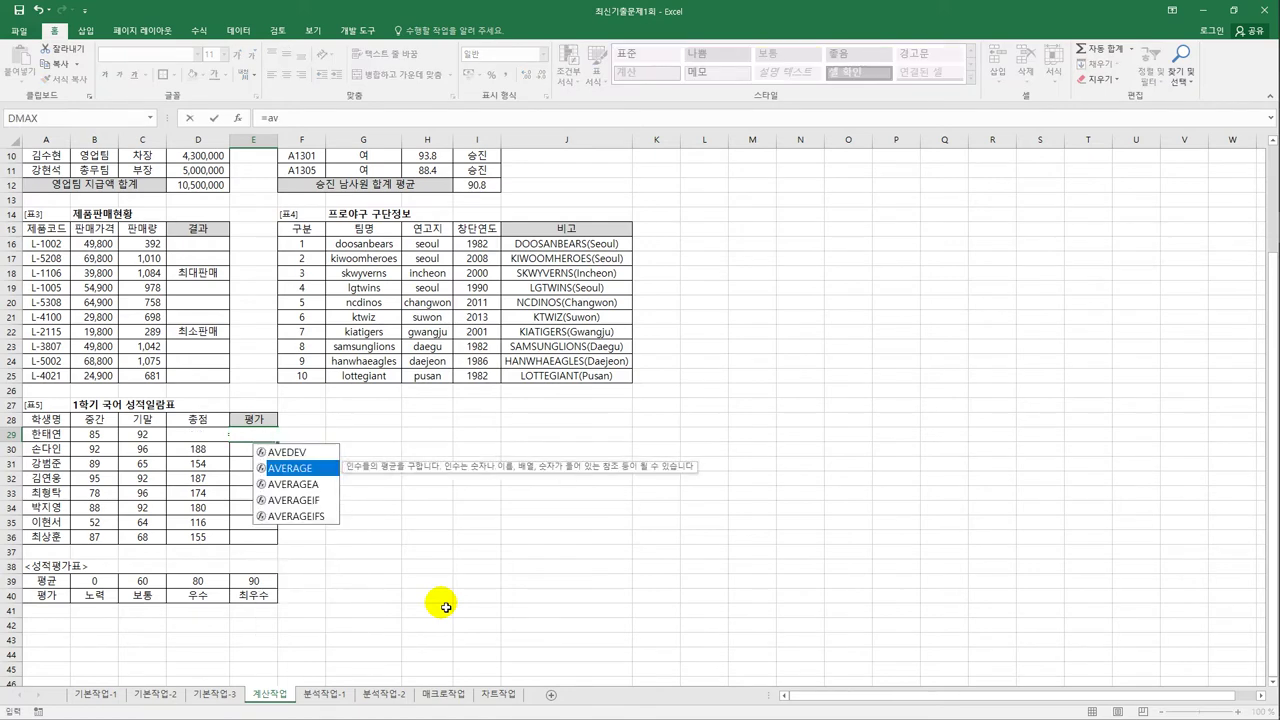
key(Tab)
drag(107, 439, 146, 441)
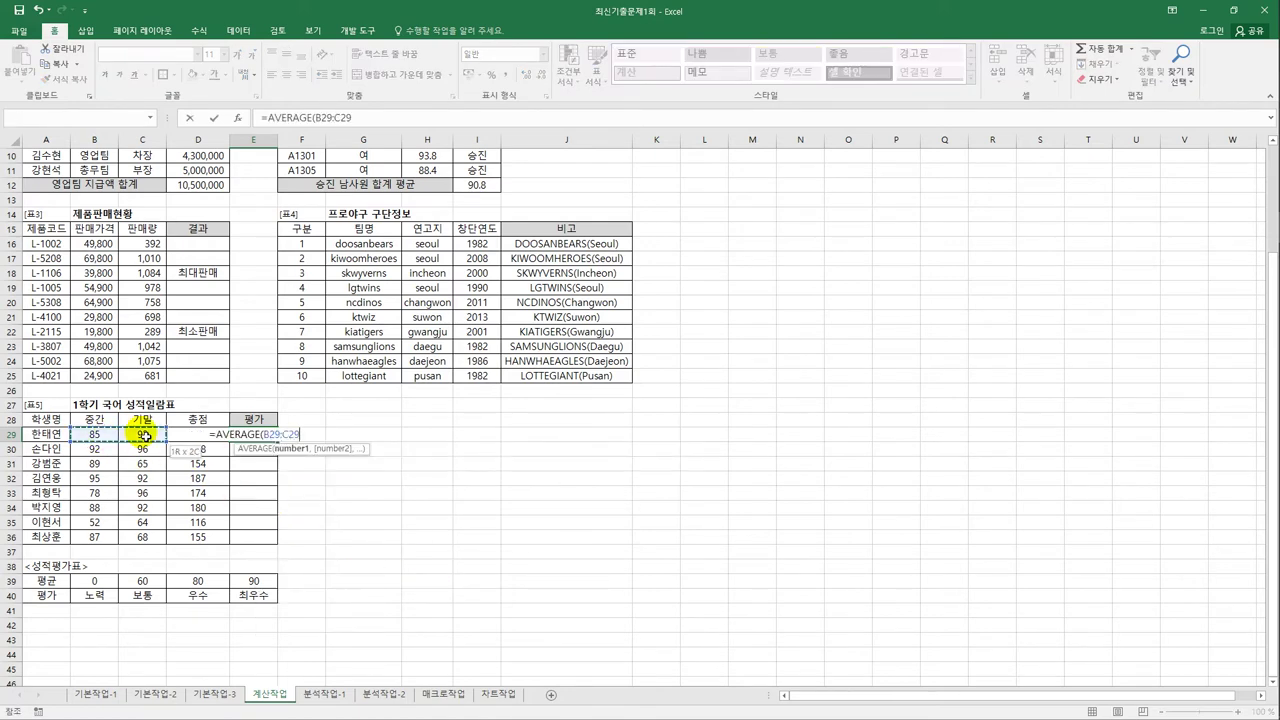
key(Return)
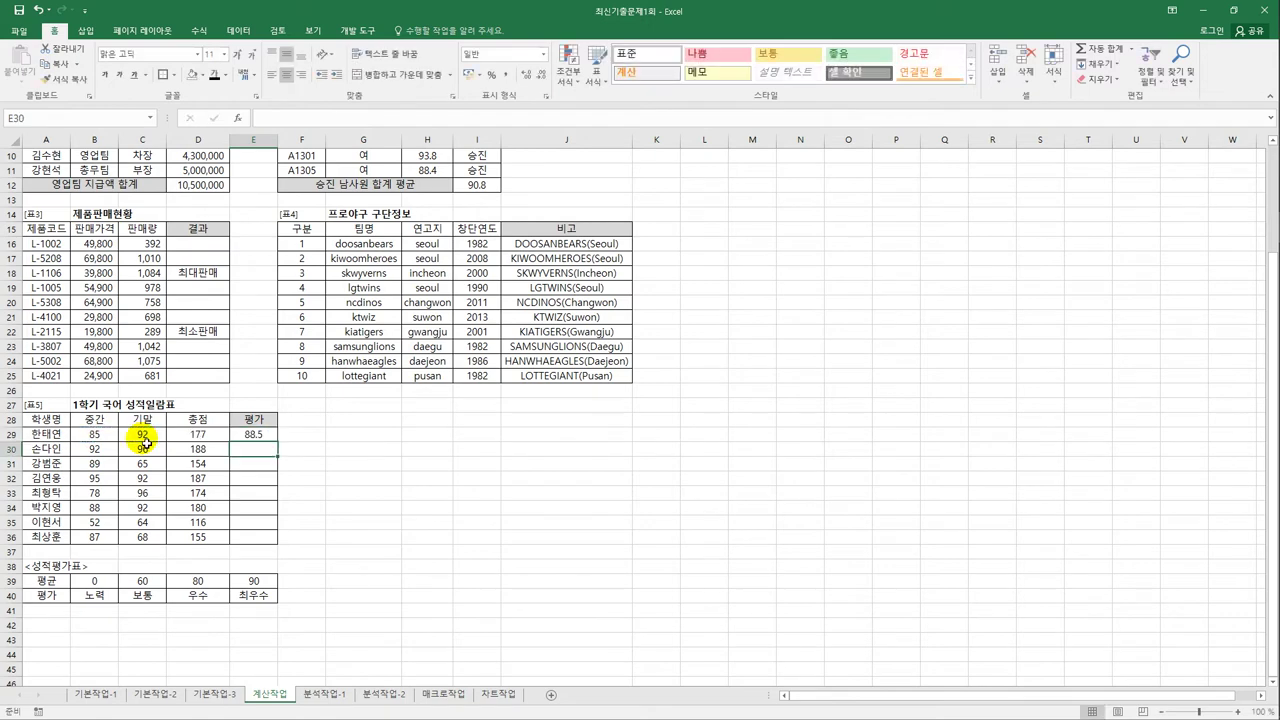
key(Up)
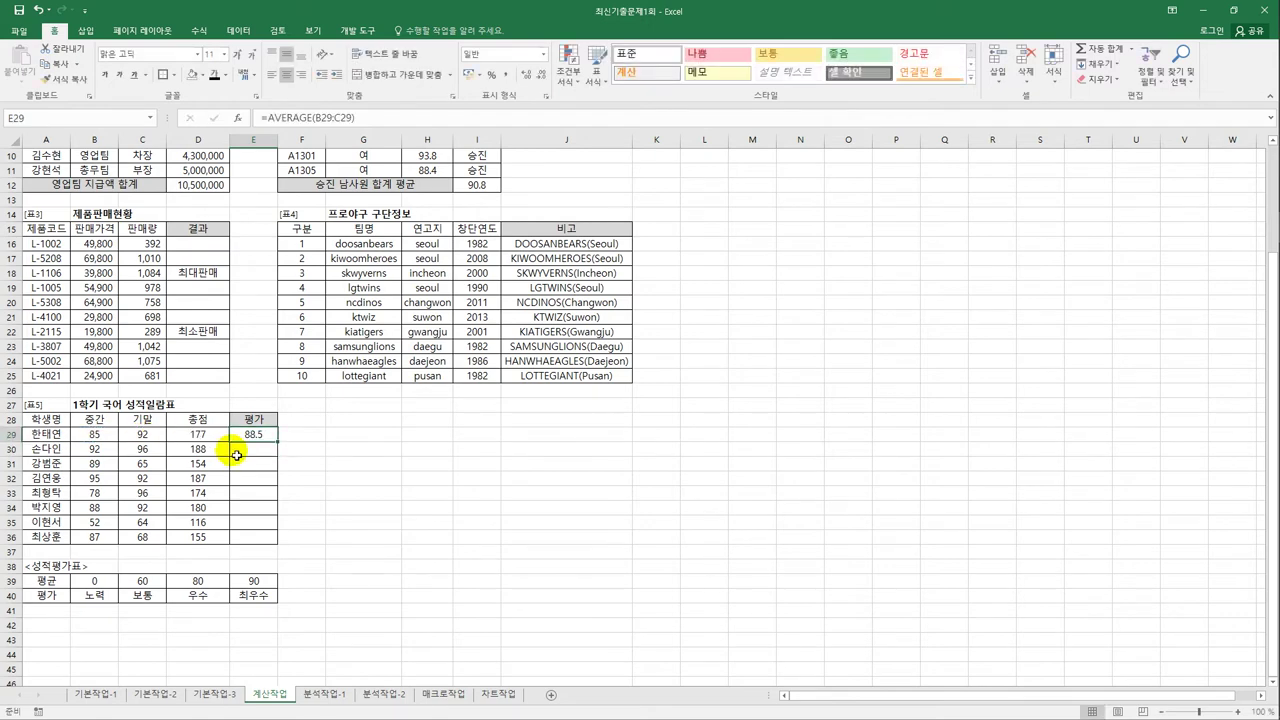
drag(277, 441, 275, 545)
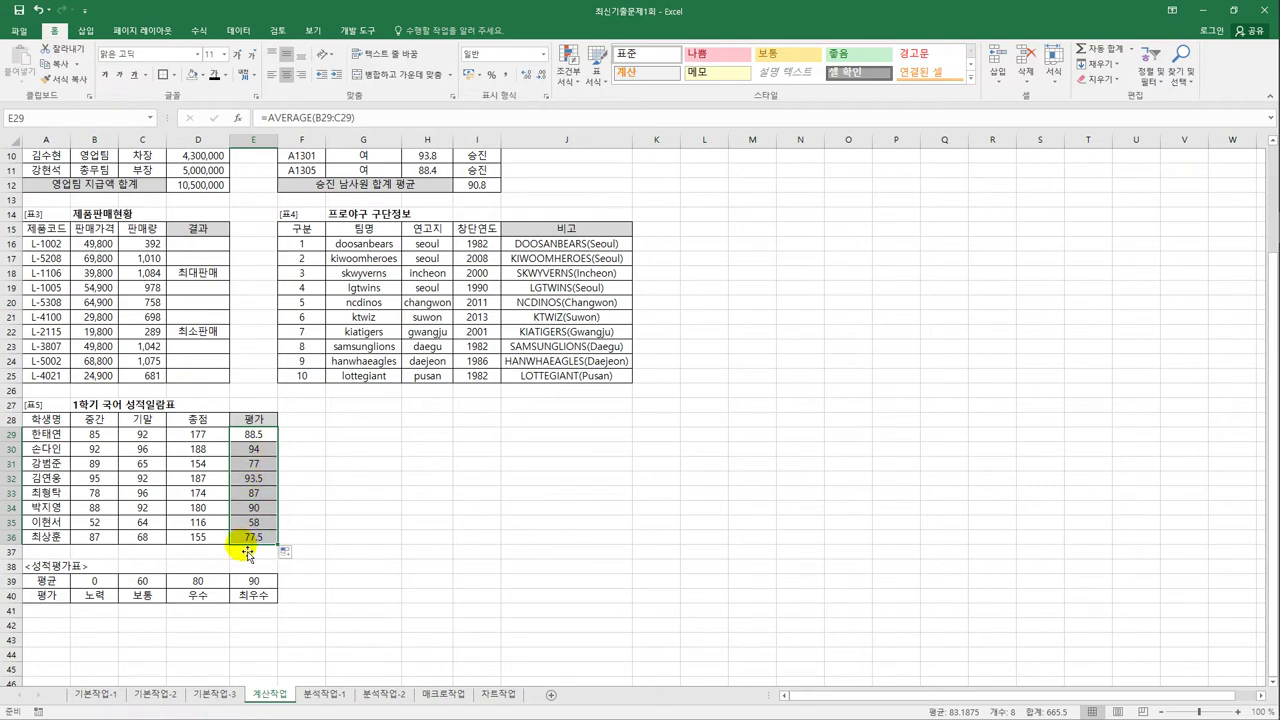
Compare the averages in the 평가 column with the 평균 thresholds and 평가 grades of 성적평가표.
click(254, 436)
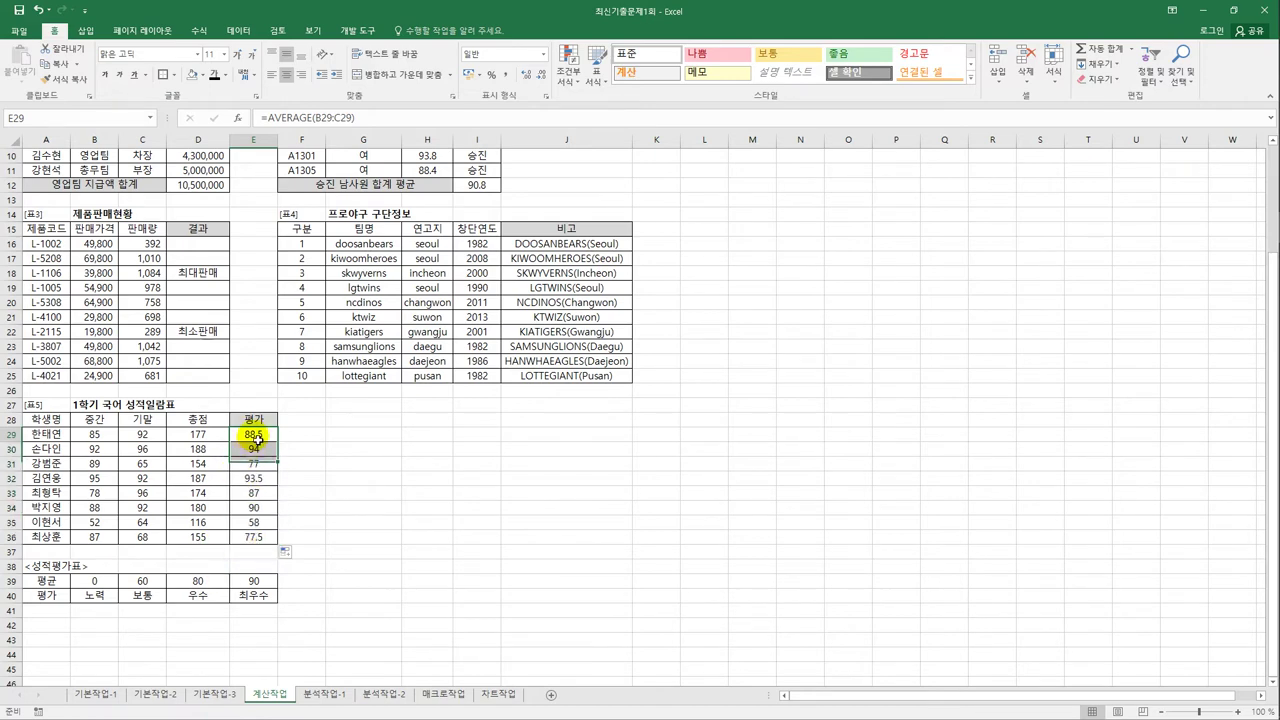
click(217, 580)
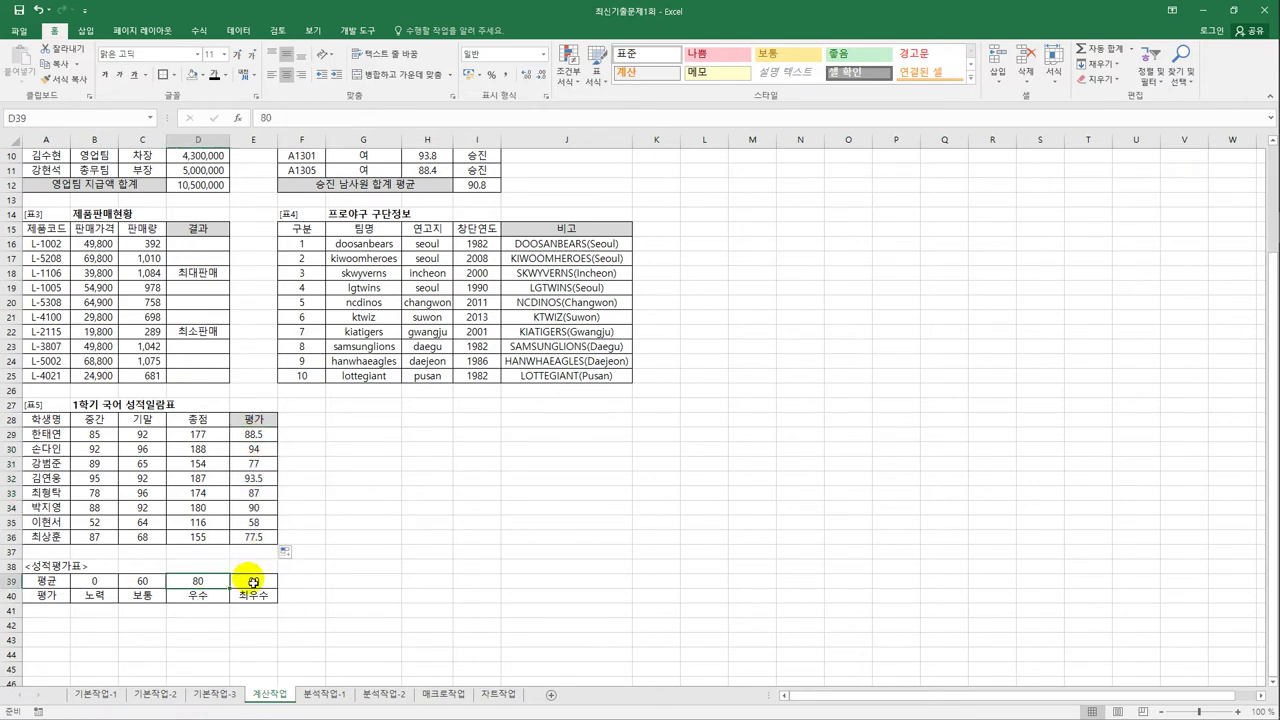
click(254, 582)
click(197, 596)
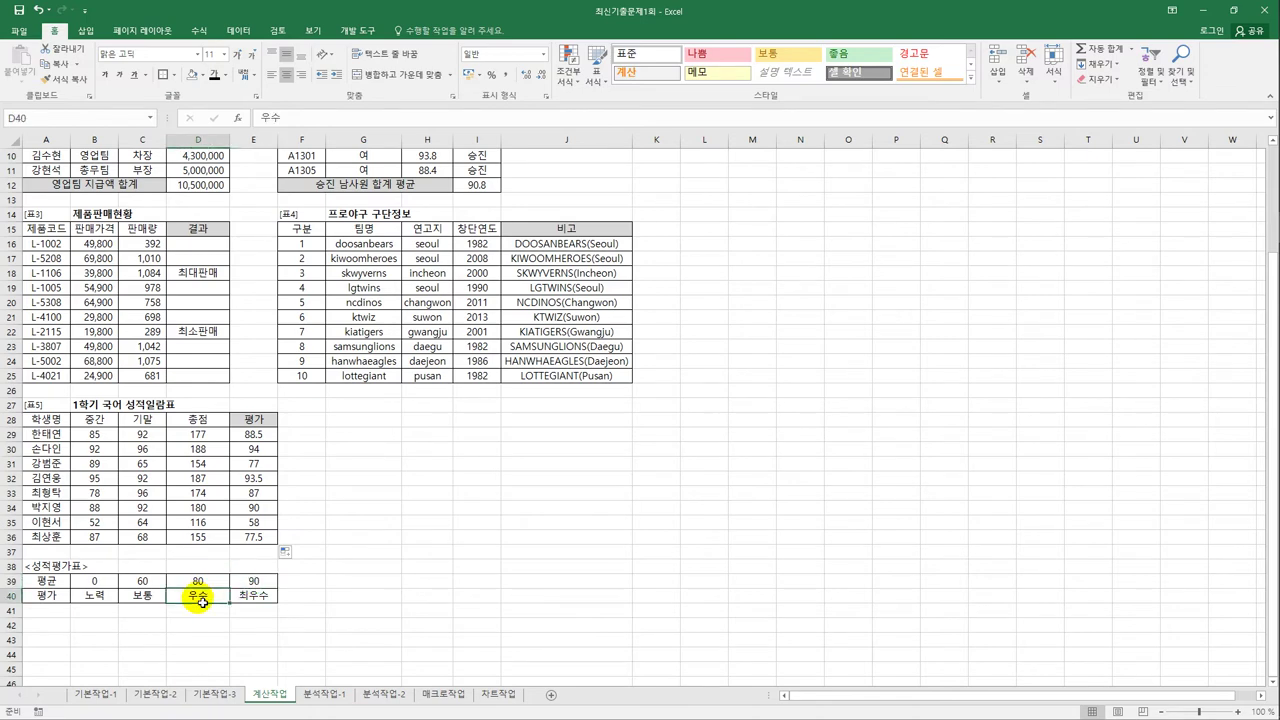
key(Right)
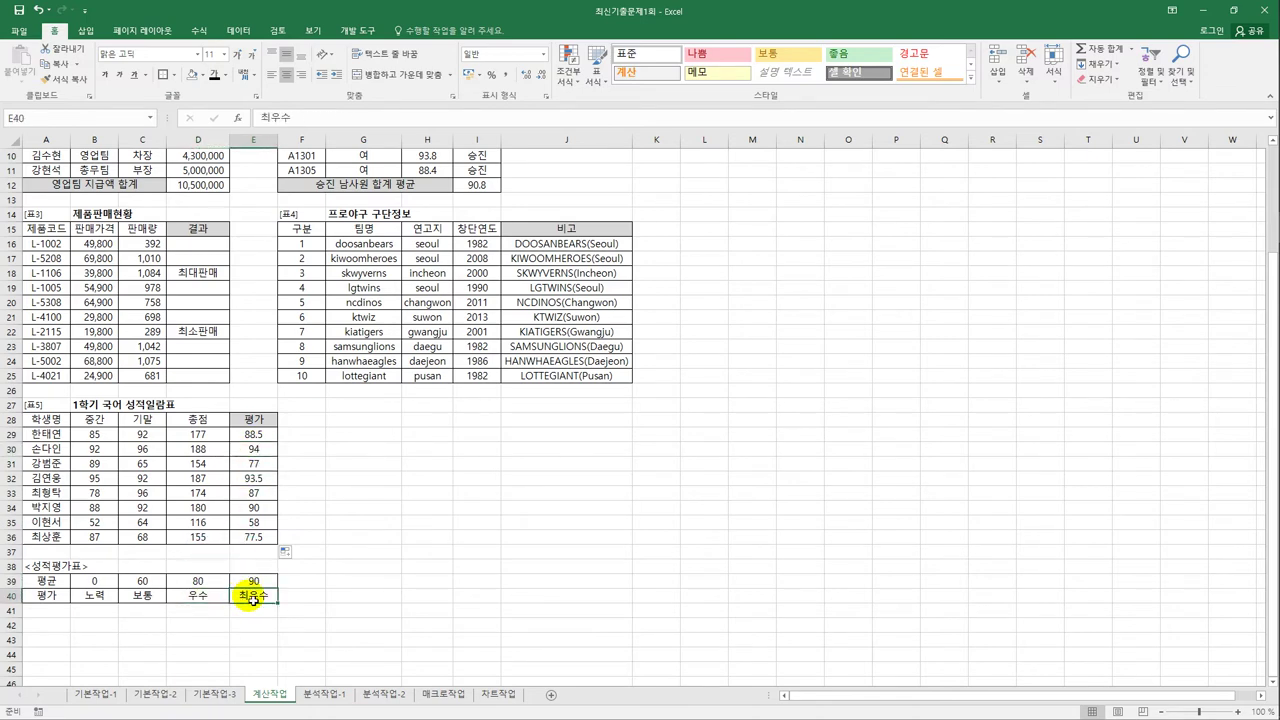
click(259, 472)
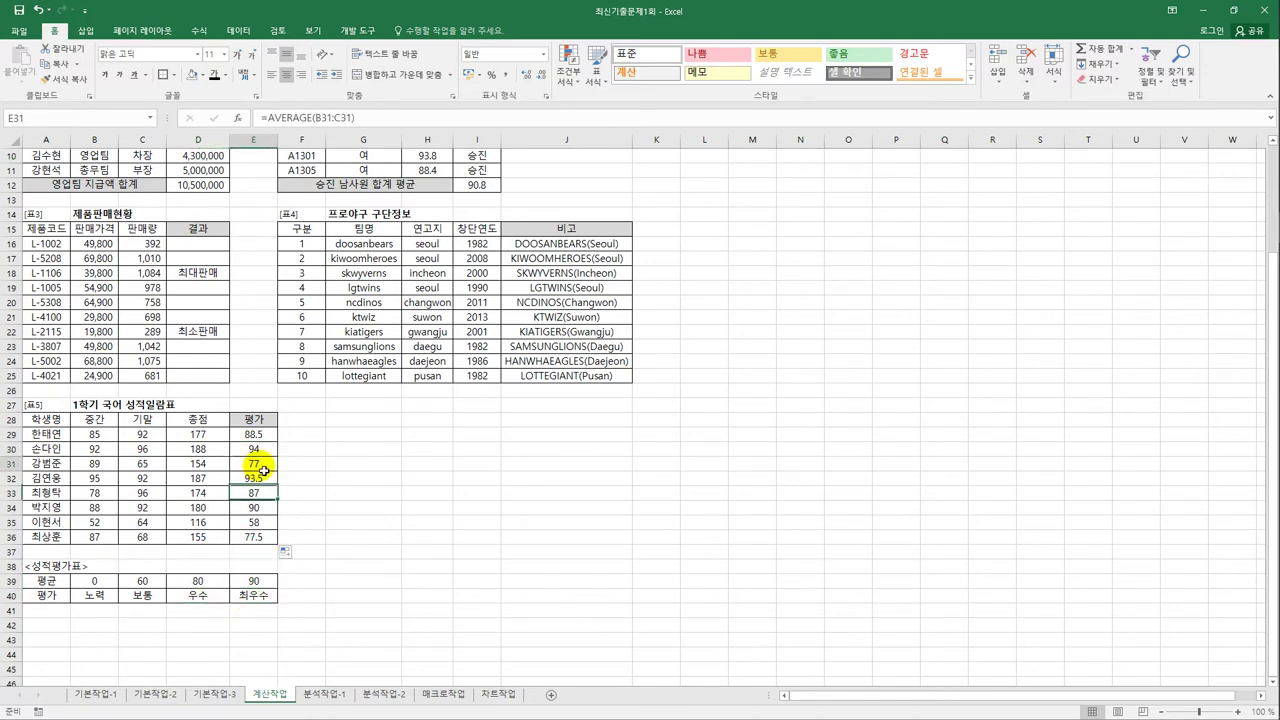
click(145, 584)
click(195, 580)
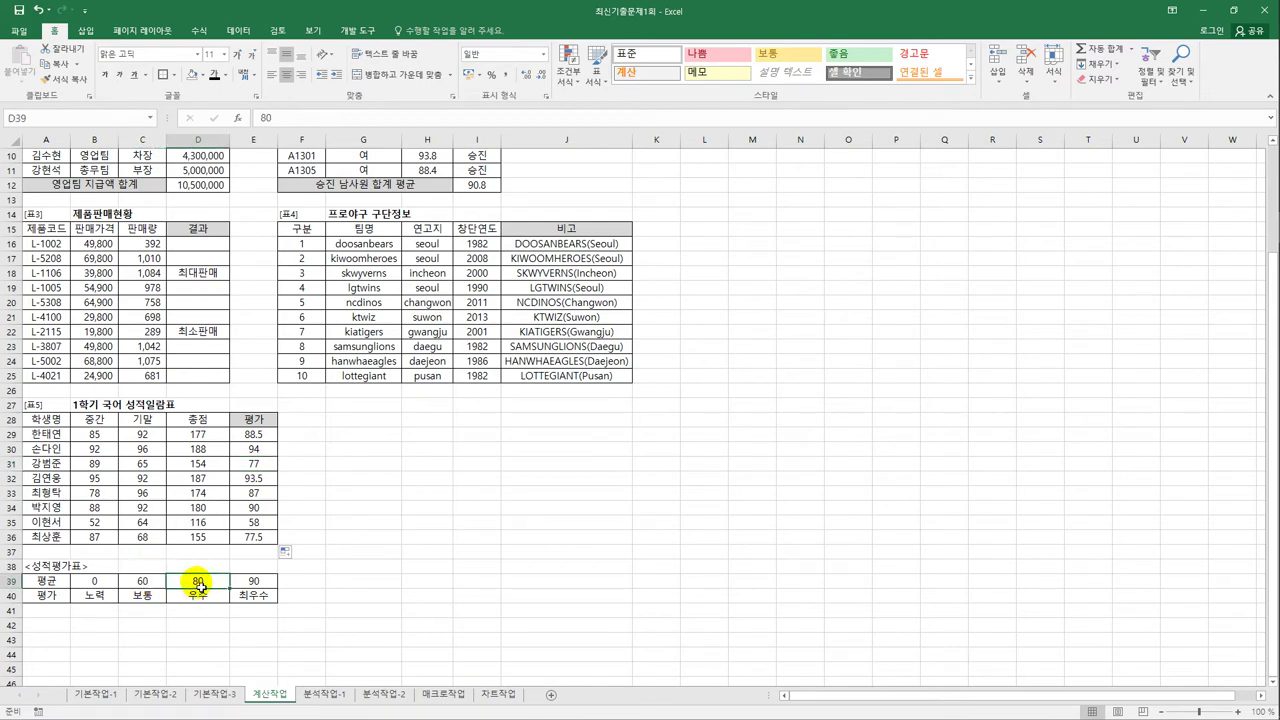
Wrap E29's AVERAGE as the lookup value of an HLOOKUP with the absolute range $B$39:$E$40 as its table array.
click(263, 435)
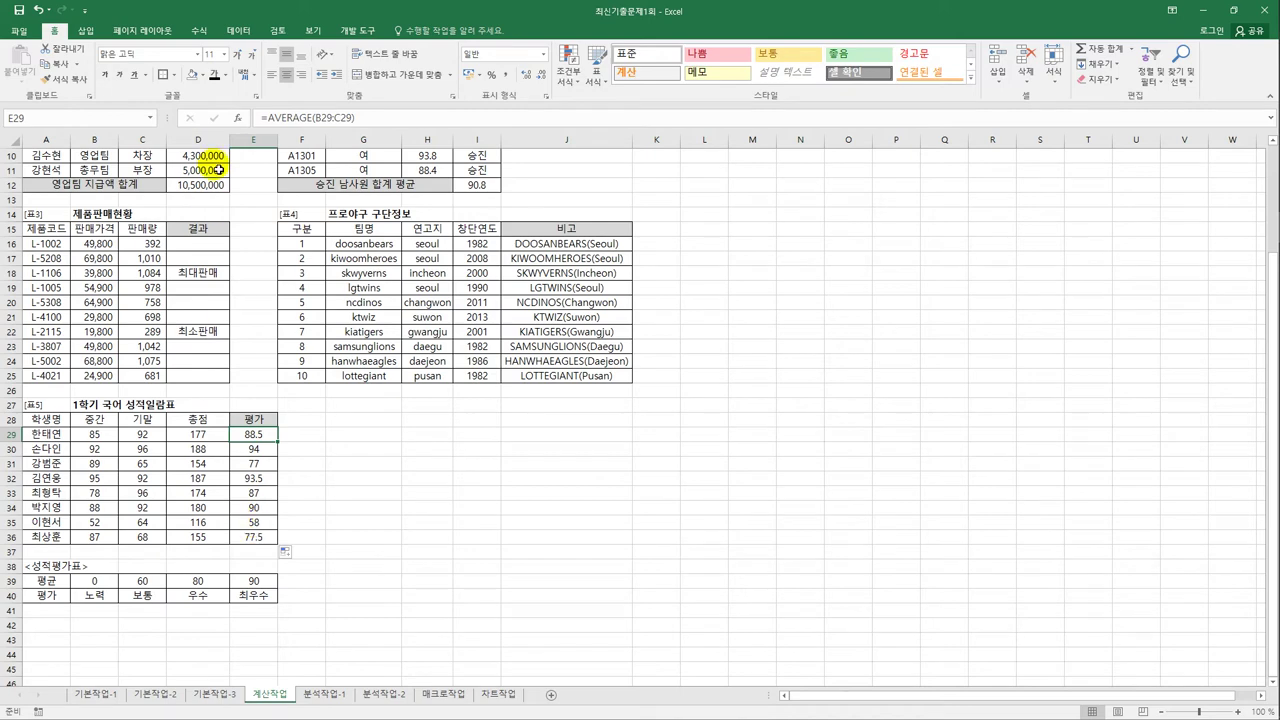
click(267, 118)
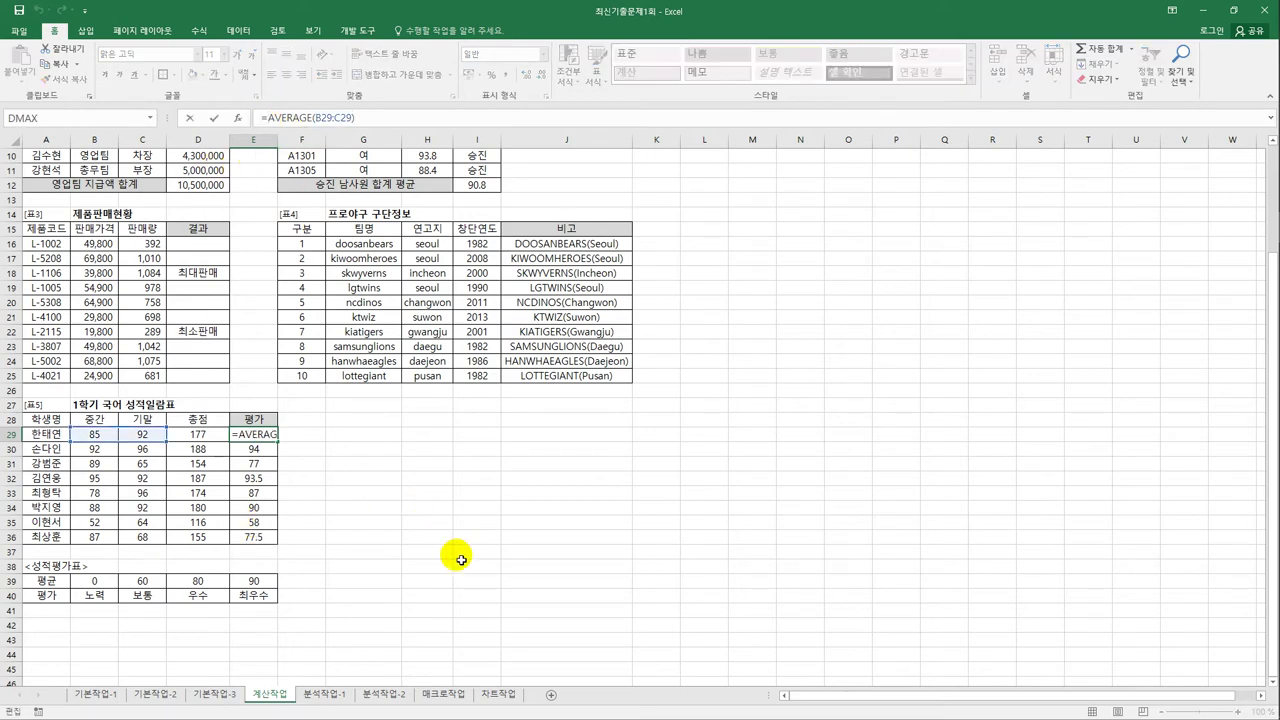
text(hl)
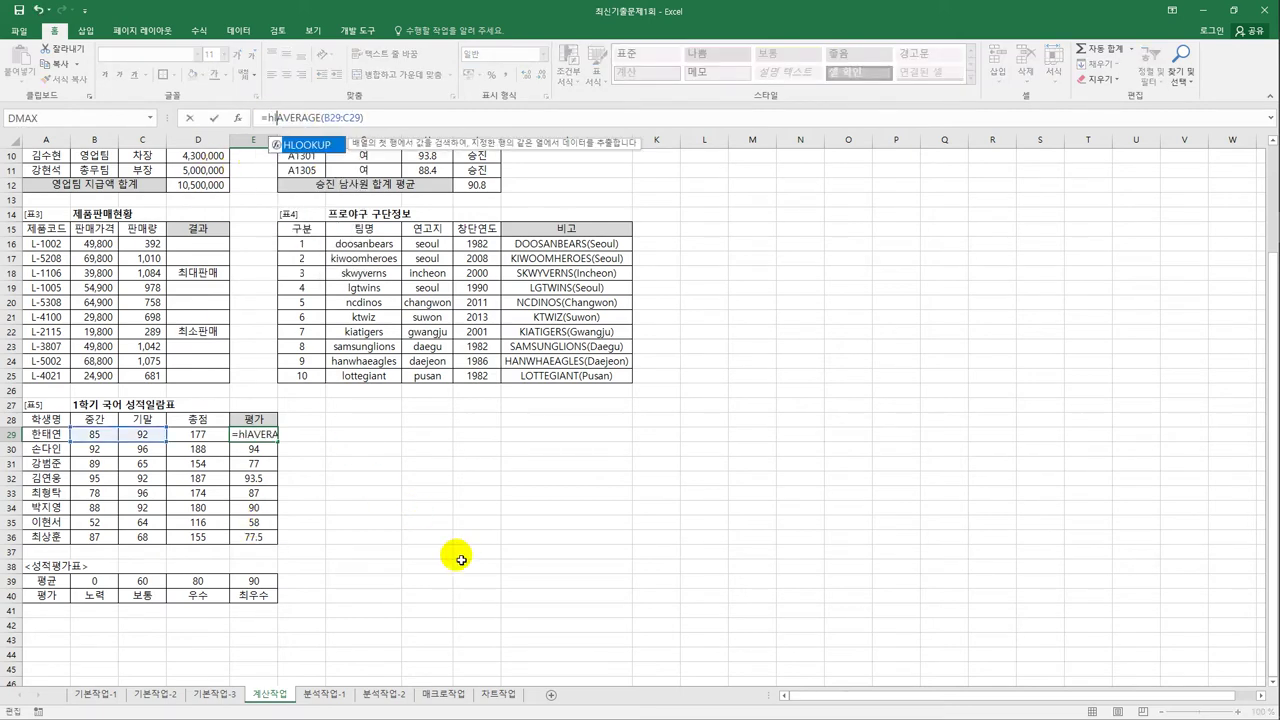
key(Tab)
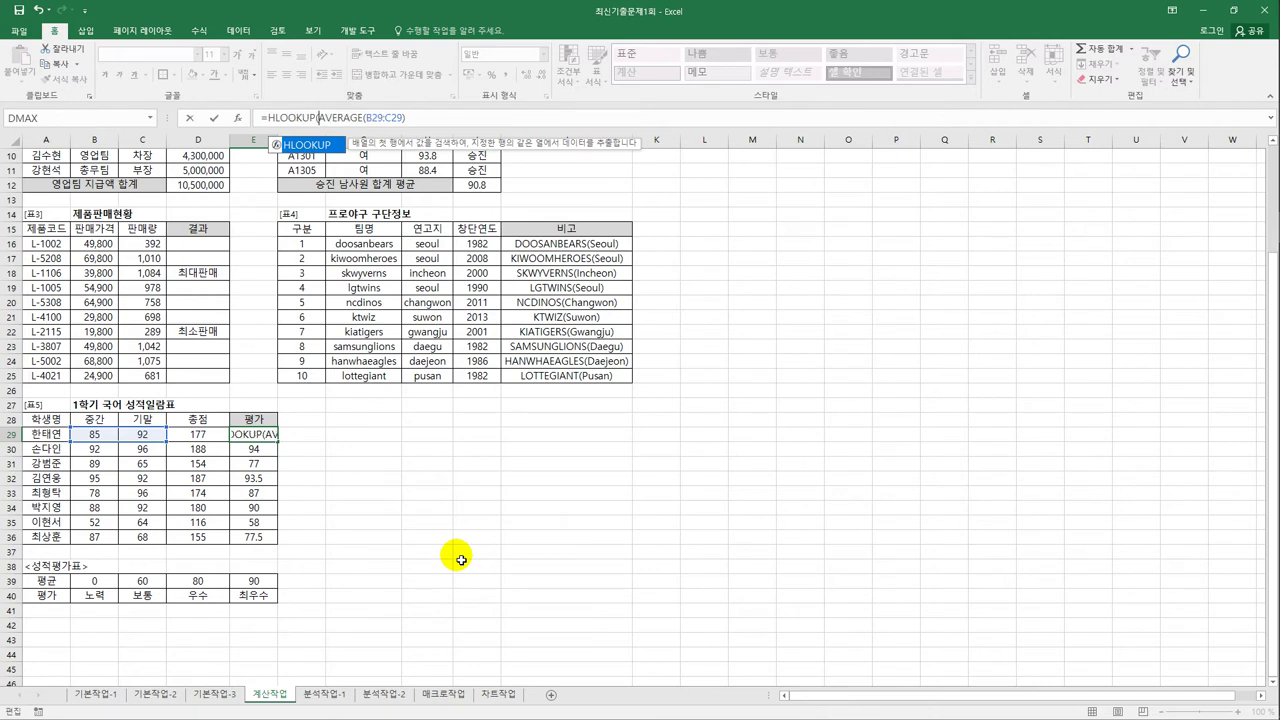
click(414, 125)
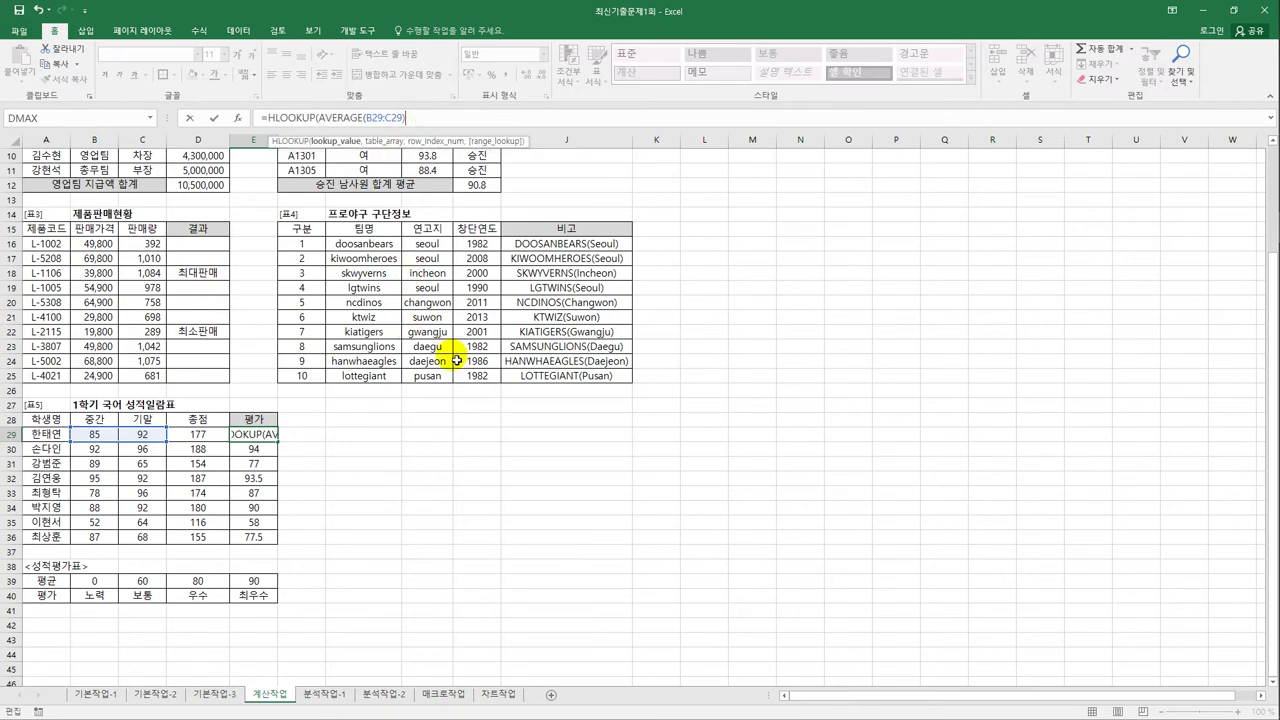
text(,)
drag(100, 581, 243, 596)
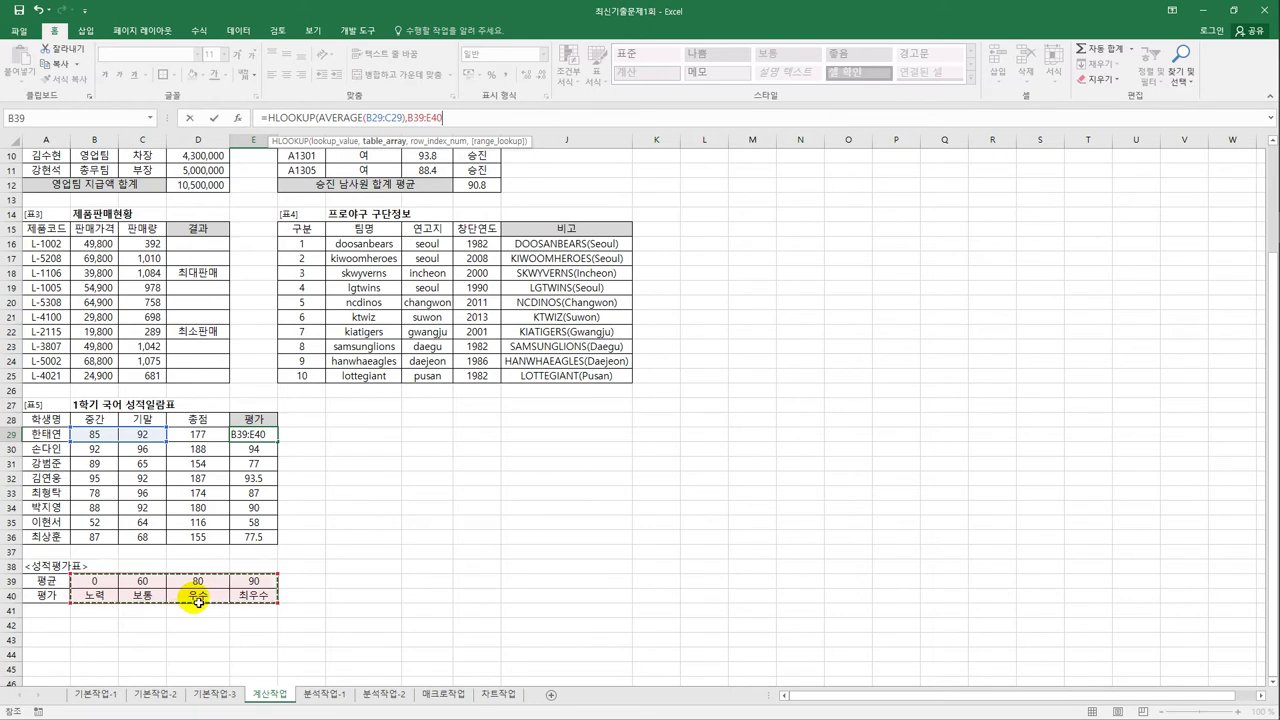
key(F4)
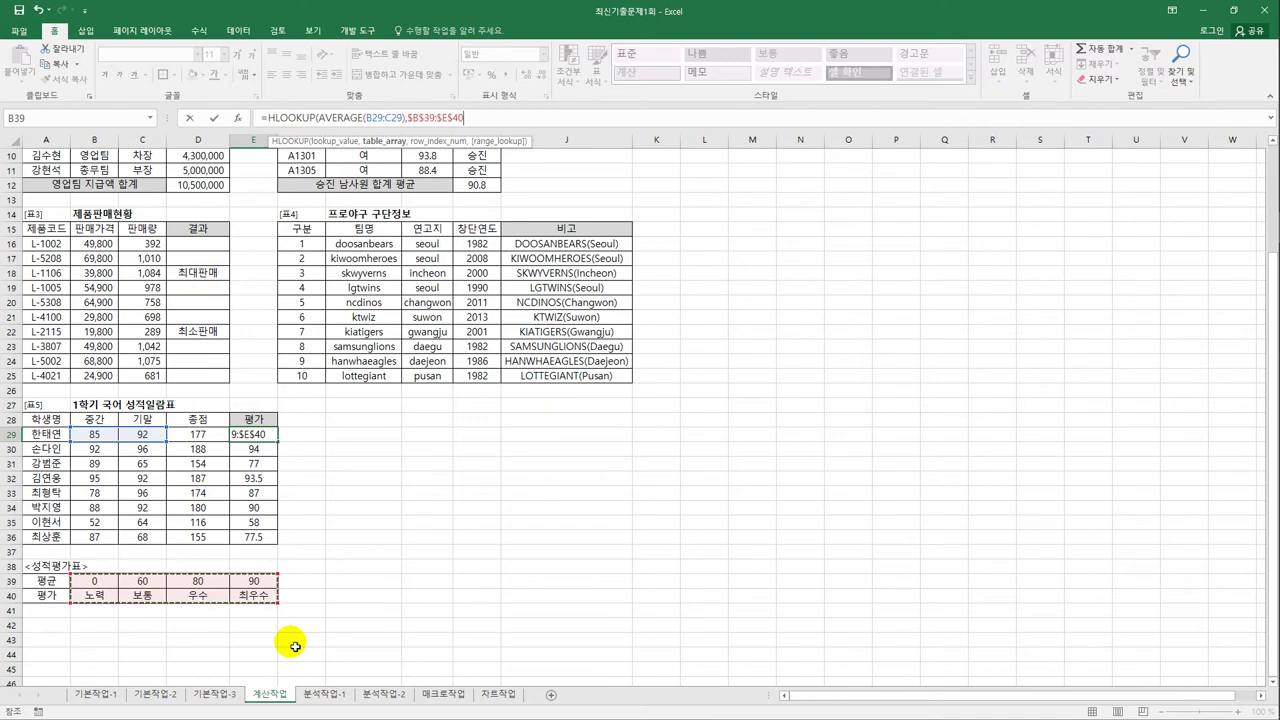
Complete E29's HLOOKUP with row index 2 and the approximate match TRUE, and copy the formula down the 평가 column to E36.
text(,)
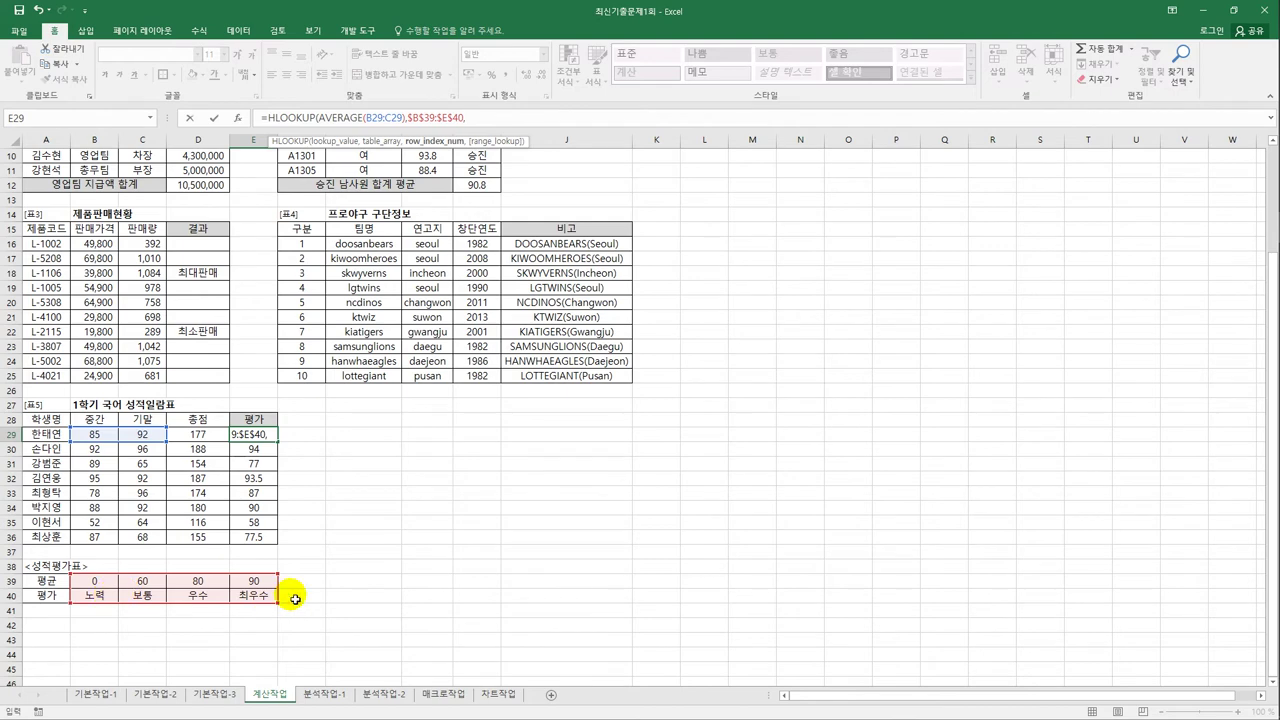
text(2)
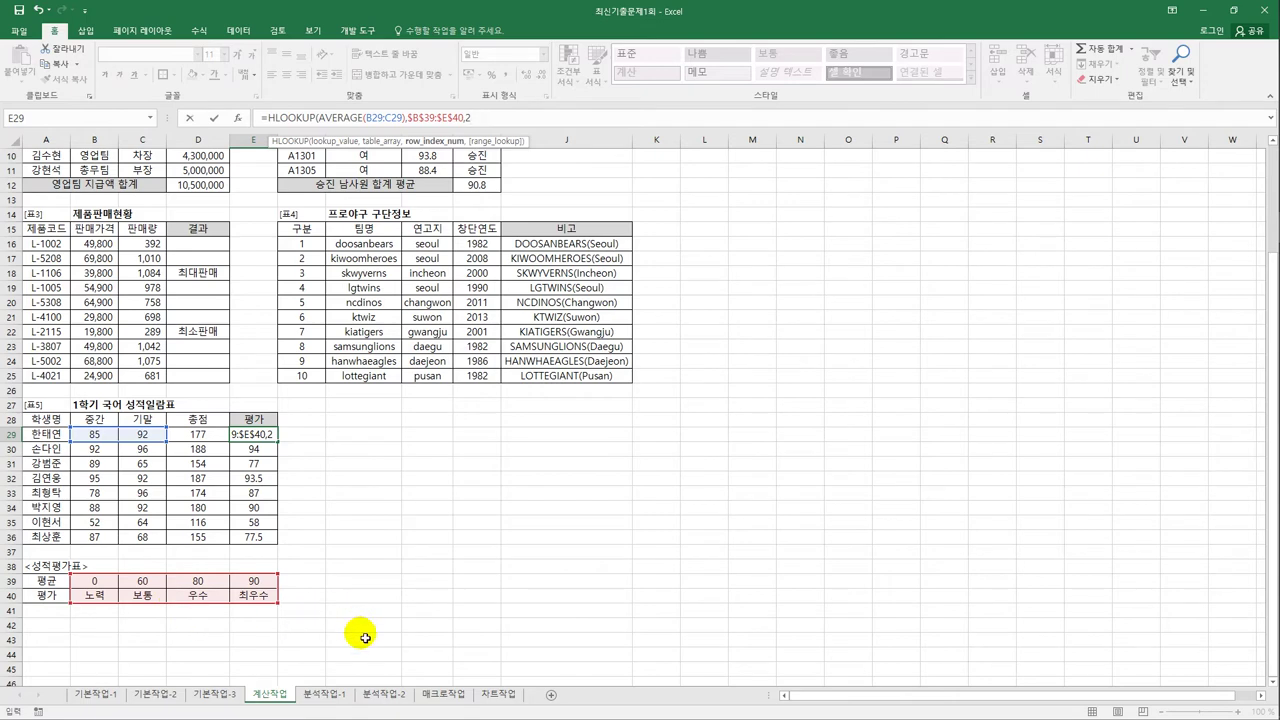
text(,)
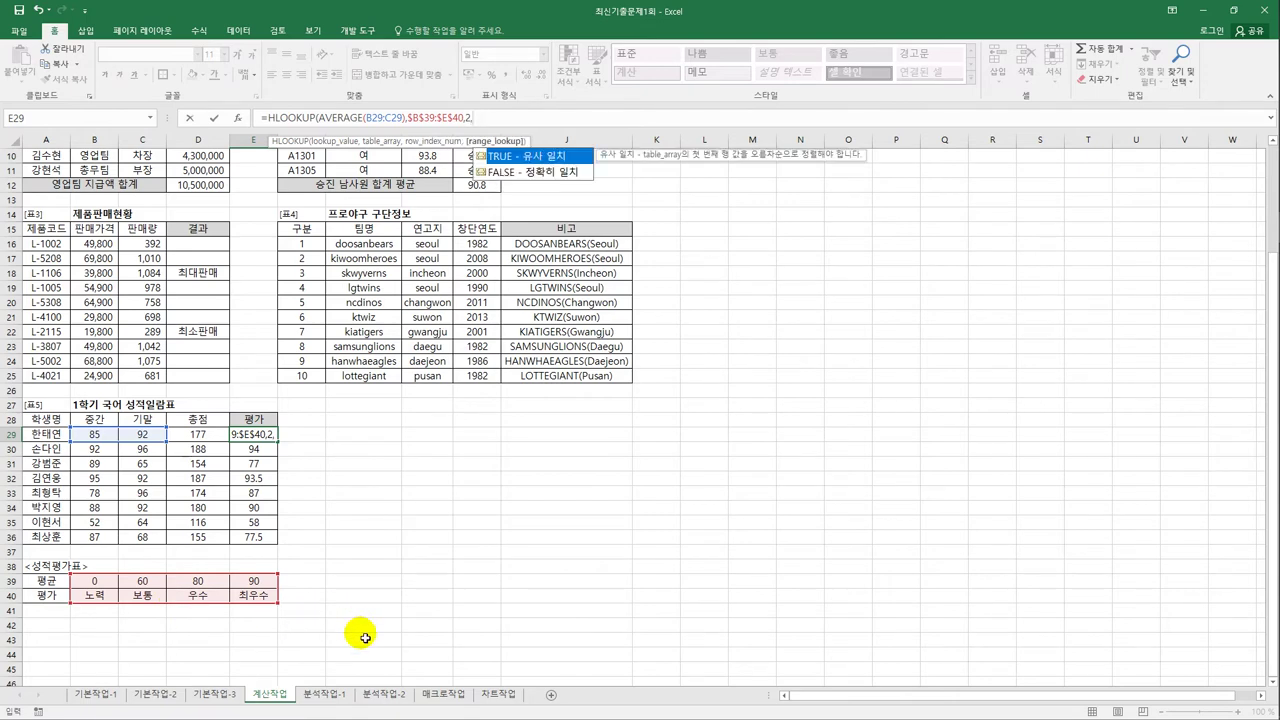
double_click(513, 160)
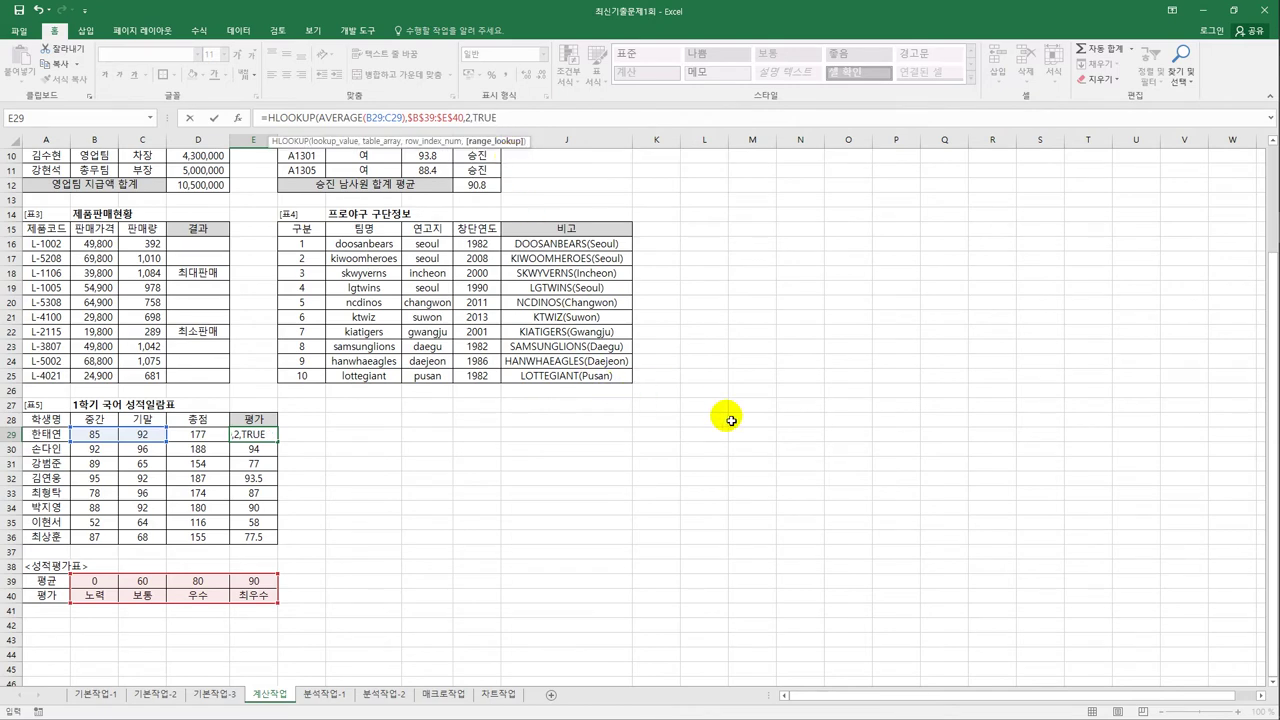
text())
key(ctrl+Return)
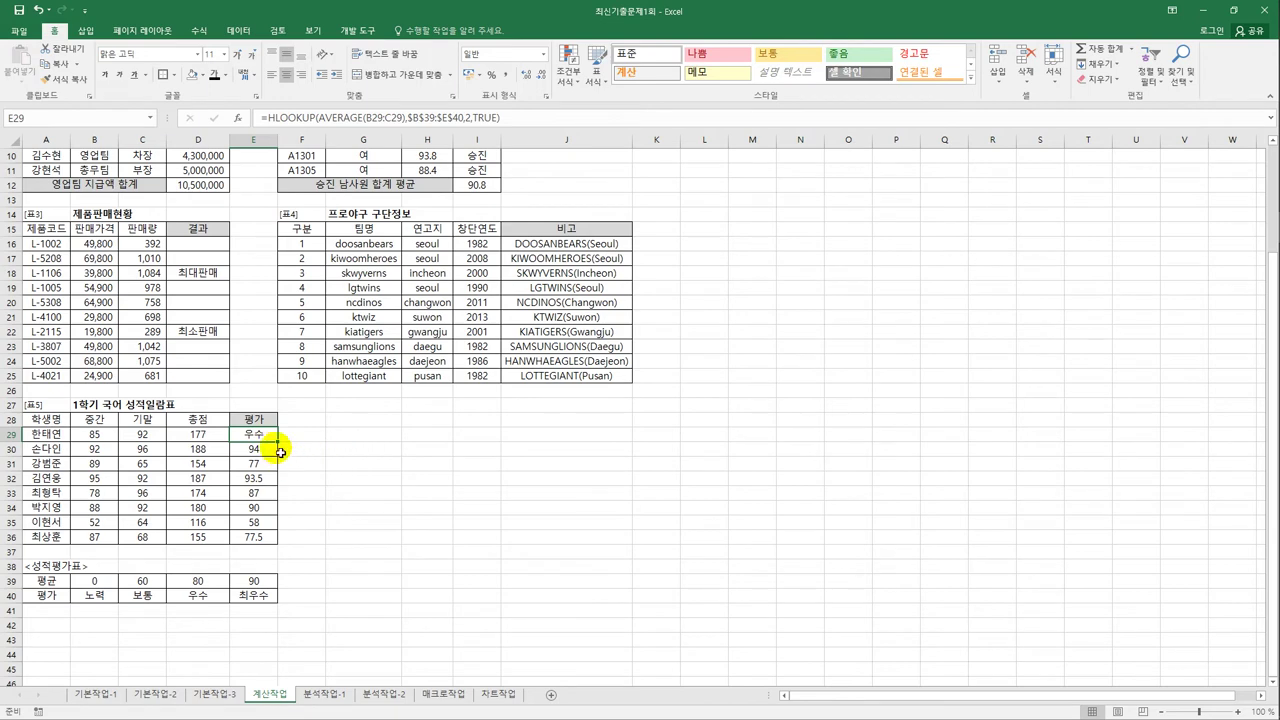
drag(281, 448, 277, 543)
click(360, 568)
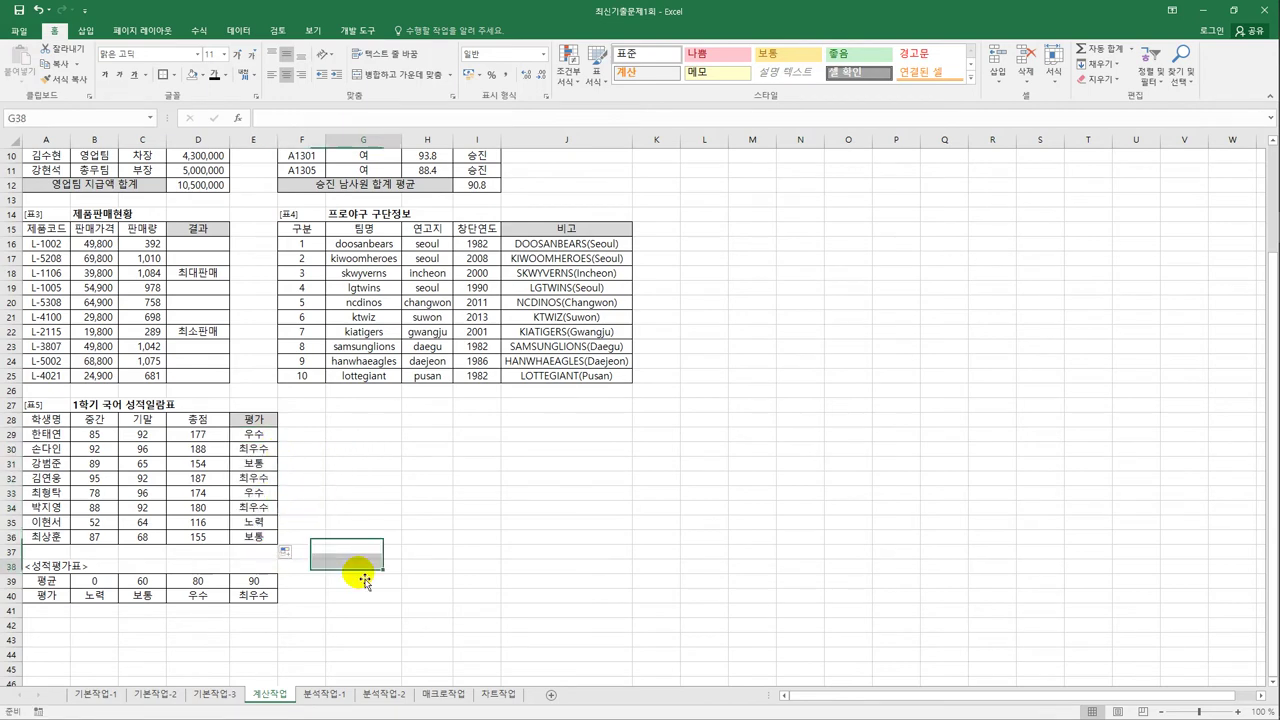
scroll(505, 588, up, 1)
scroll(505, 588, up, 3)
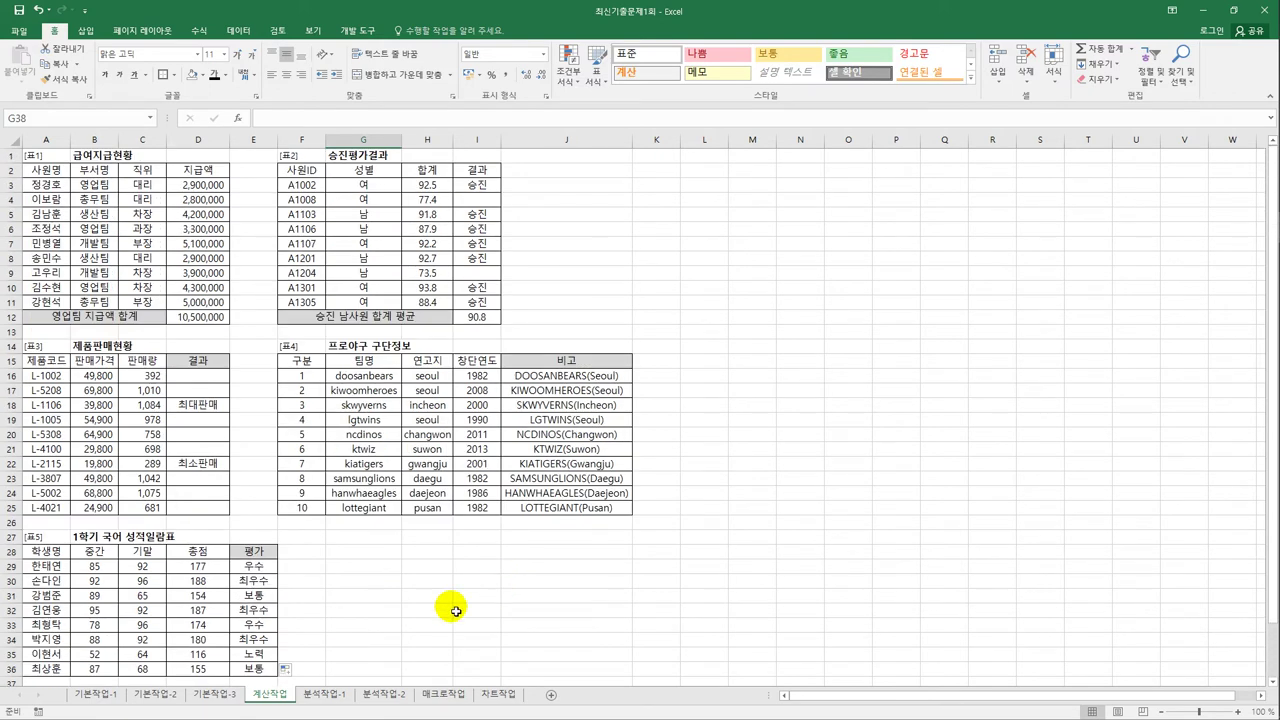
On the 분석작업-1 sheet, sort the 신입사원 채용현황 table by 성별 in descending order.
click(318, 694)
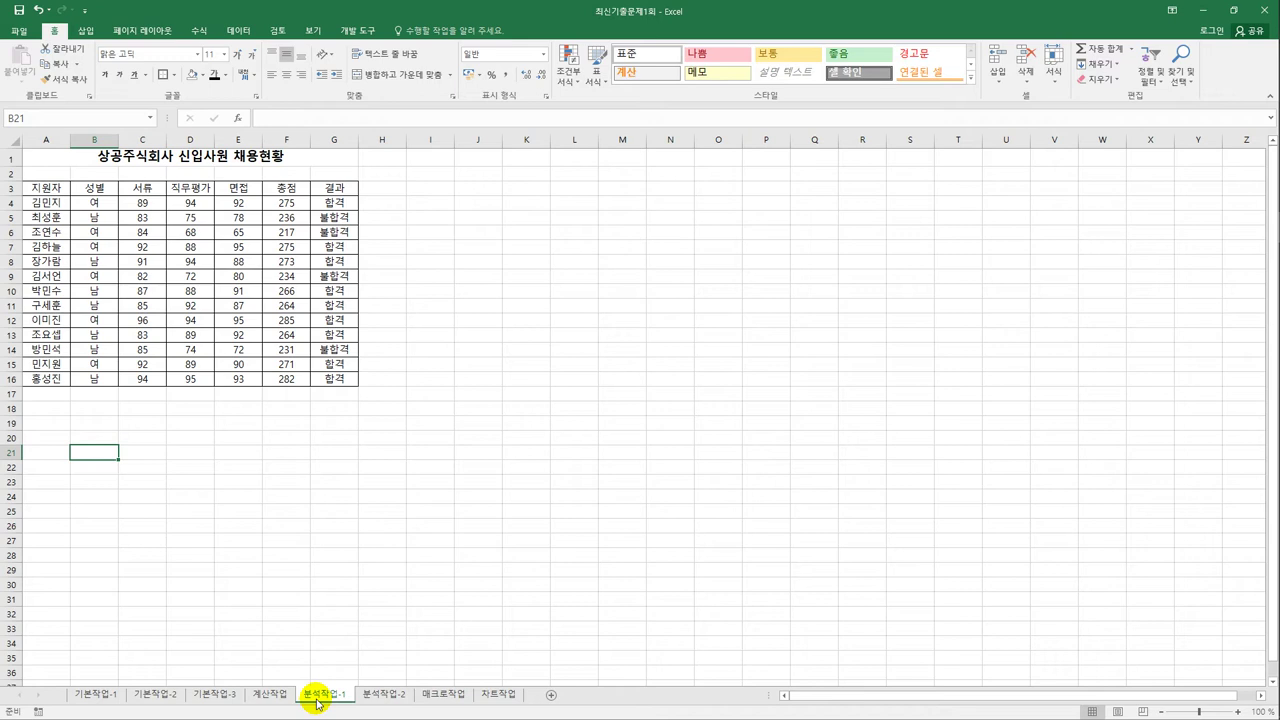
click(160, 278)
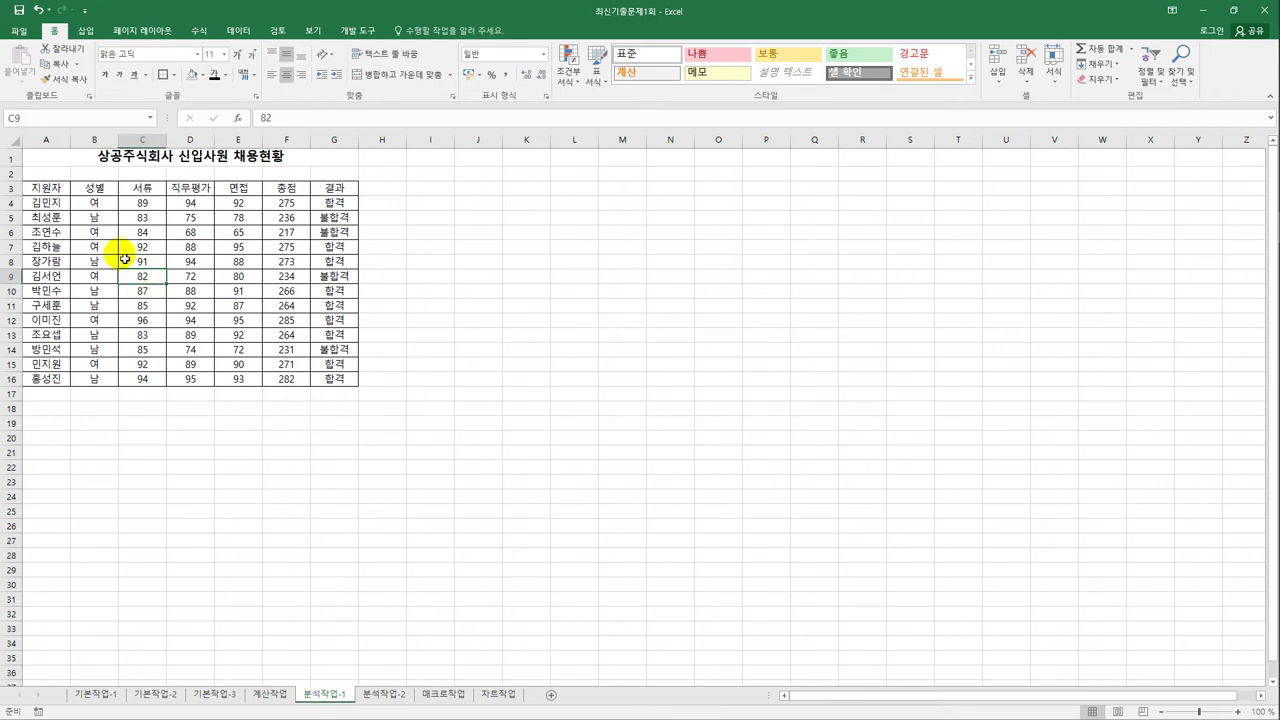
click(104, 190)
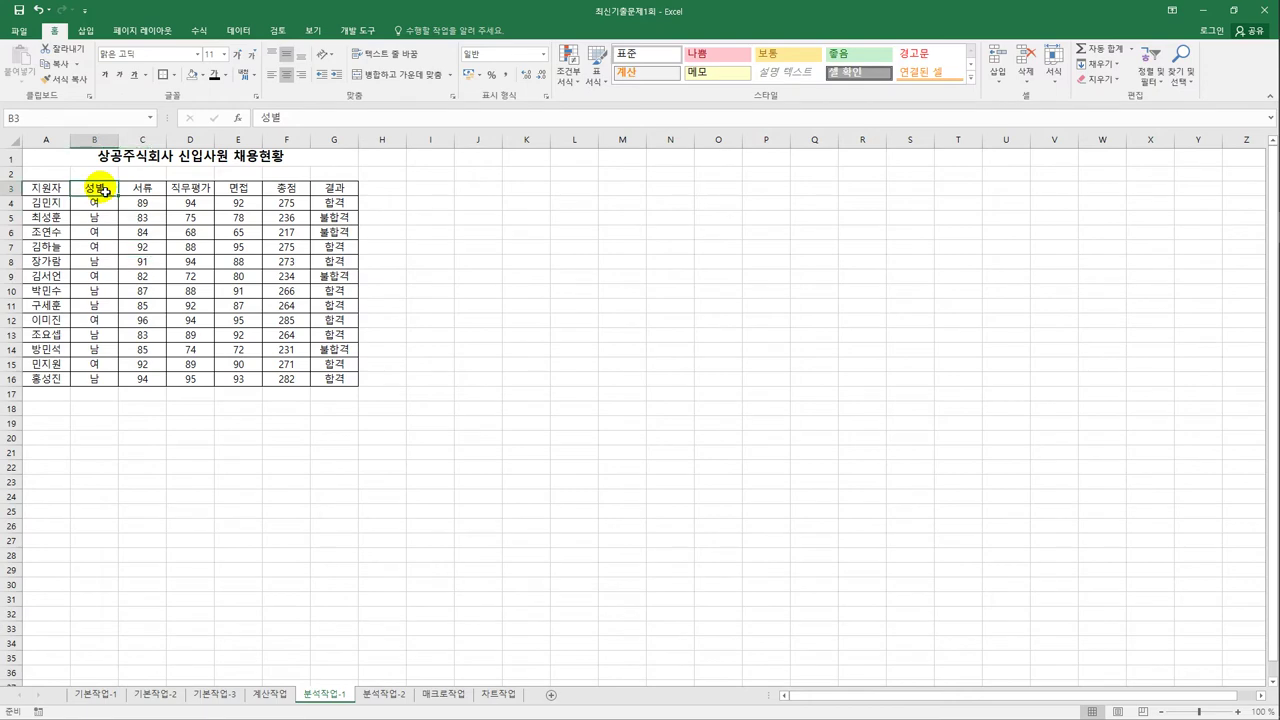
click(94, 305)
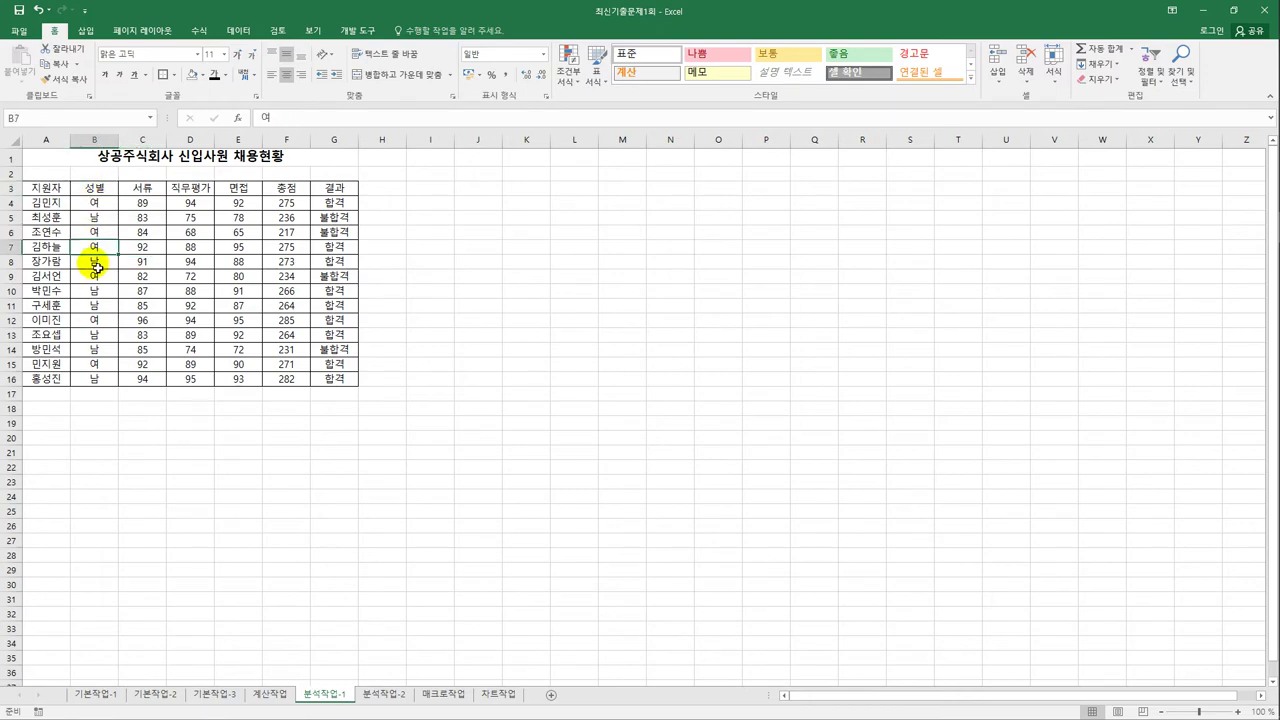
click(94, 353)
click(240, 32)
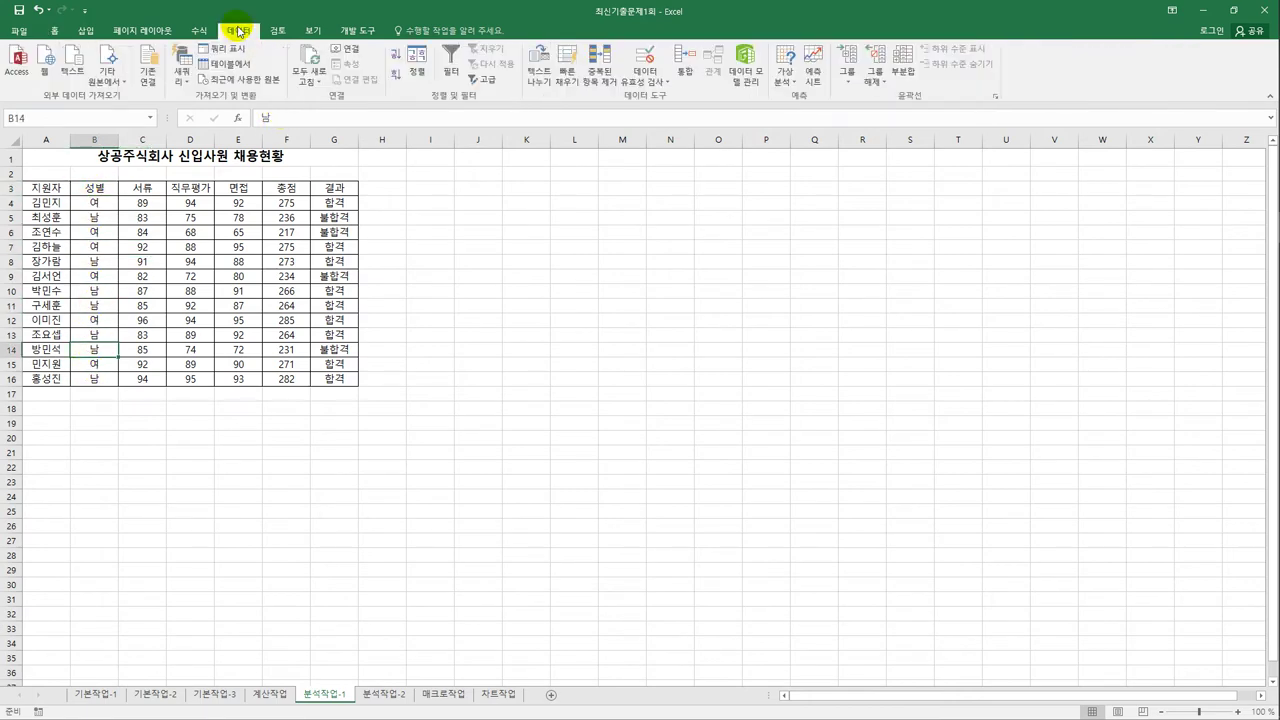
click(397, 75)
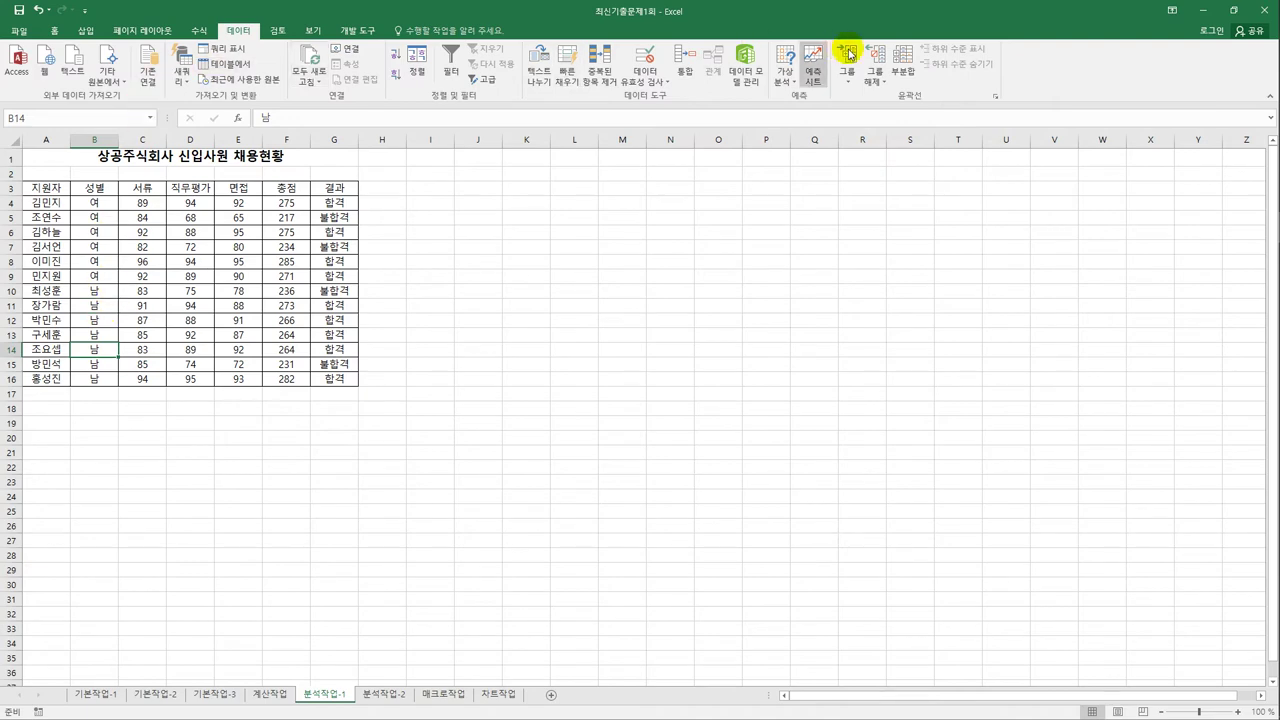
Add a subtotal grouped by 성별 that calculates the 최소값 of 서류, 직무평가, 면접 and 총점, leaving out 결과.
click(902, 68)
drag(609, 193, 703, 241)
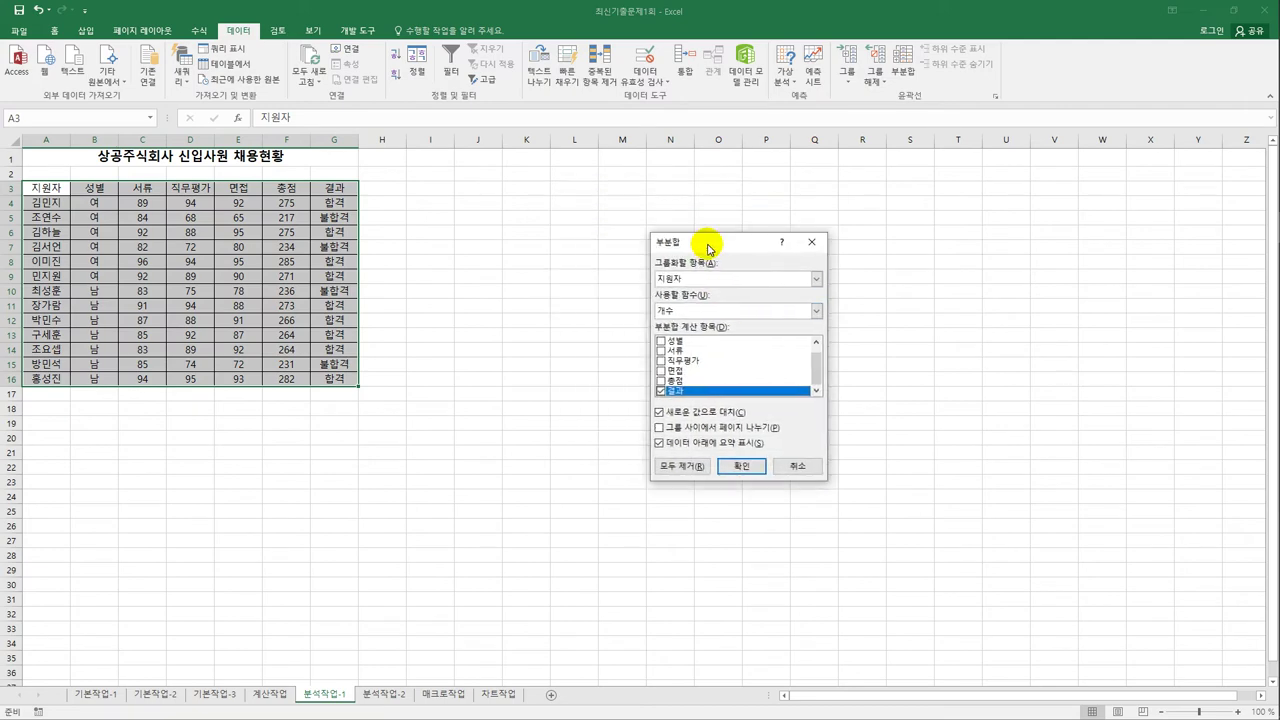
click(716, 277)
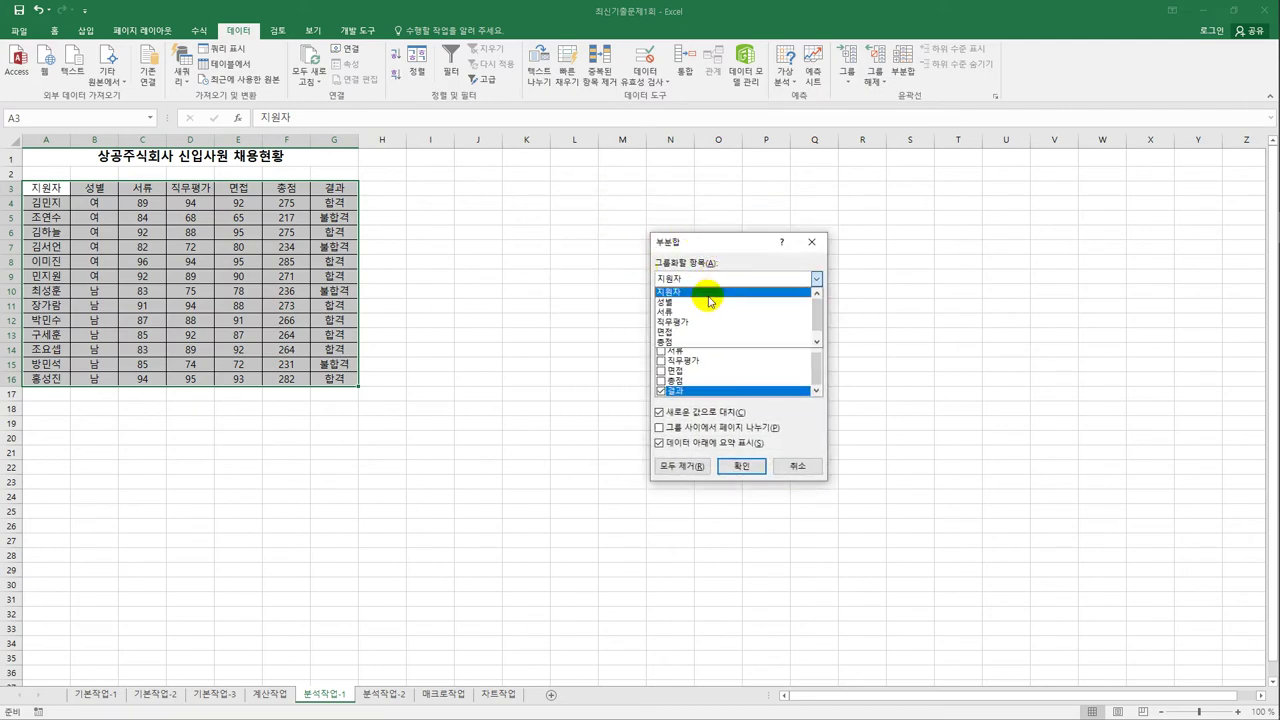
click(708, 297)
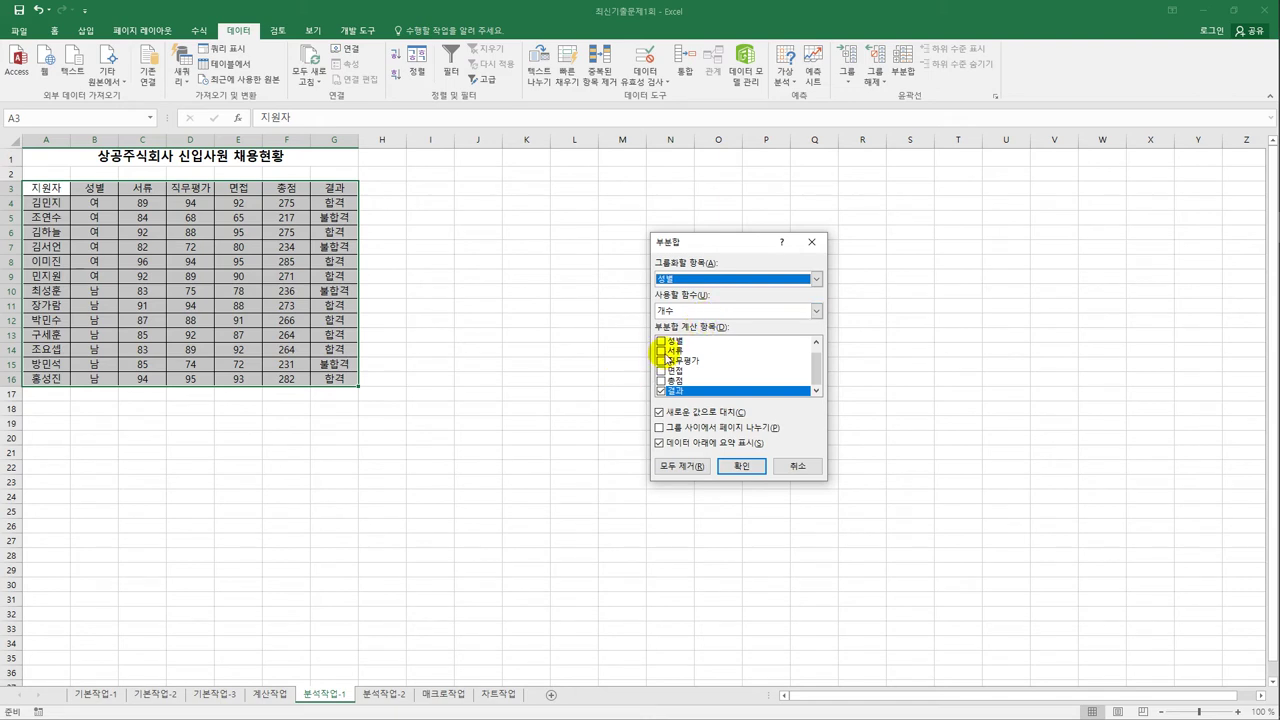
click(661, 352)
click(661, 361)
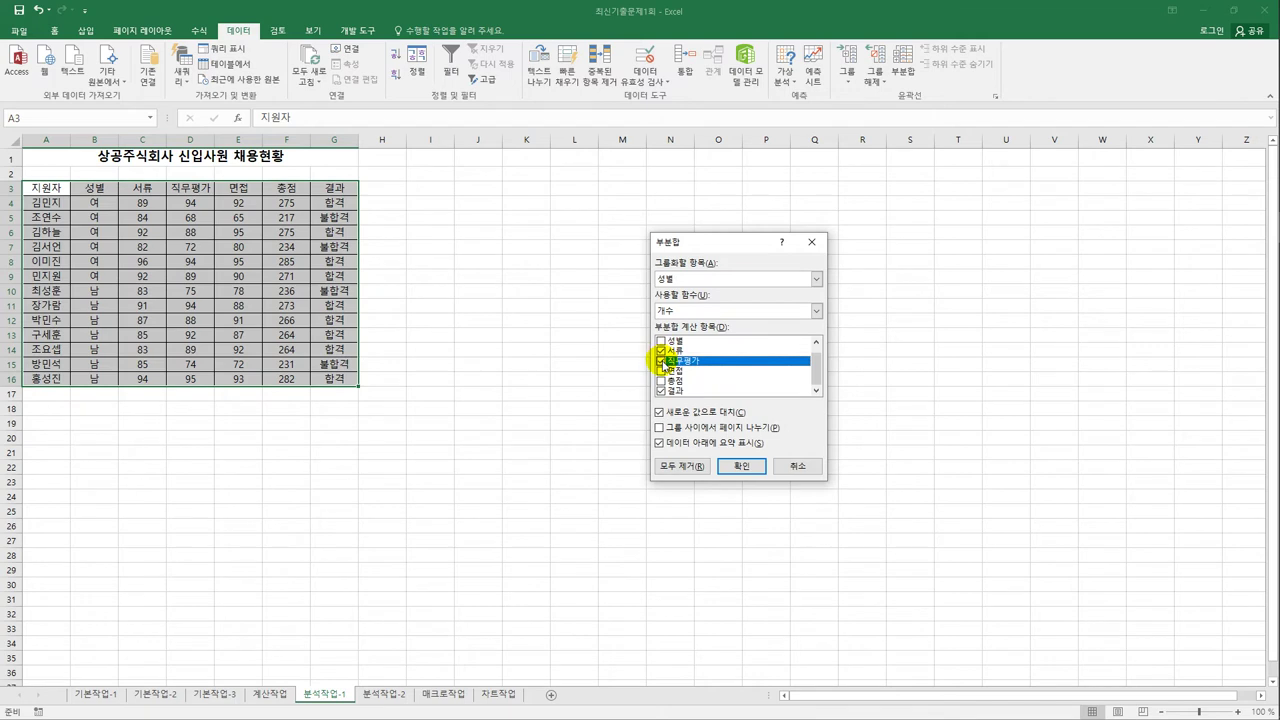
click(661, 371)
click(661, 381)
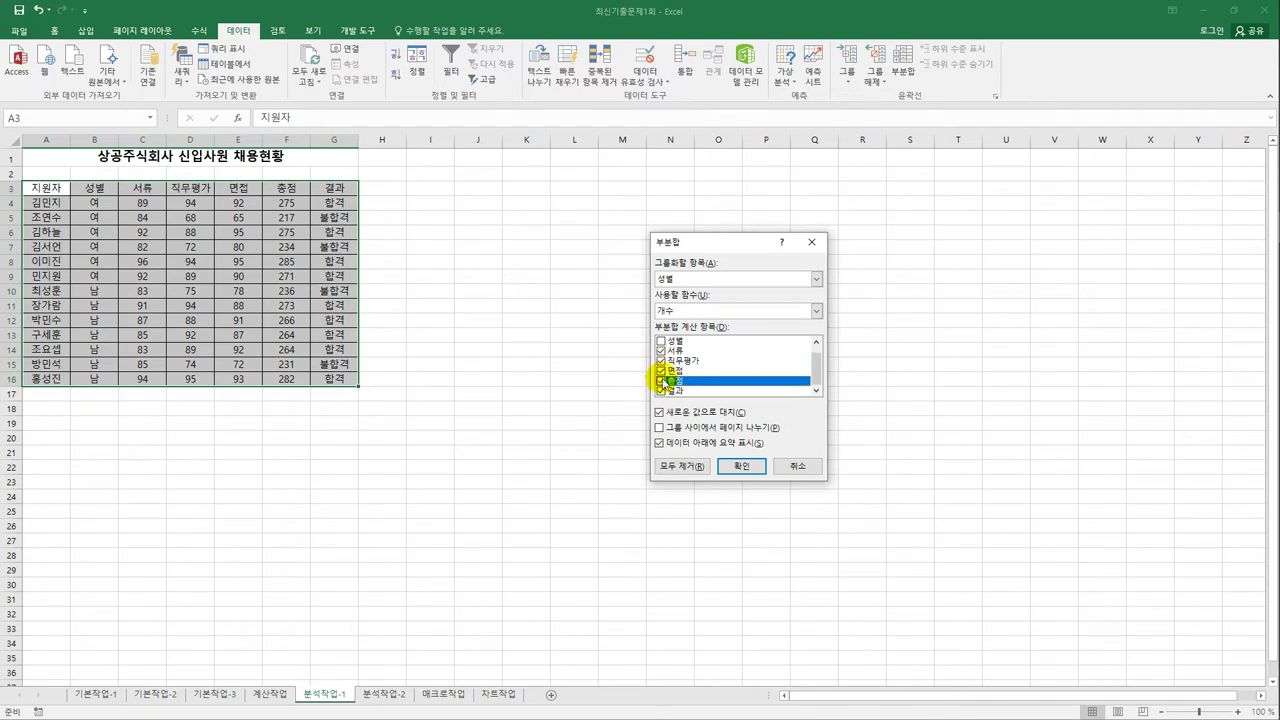
click(661, 391)
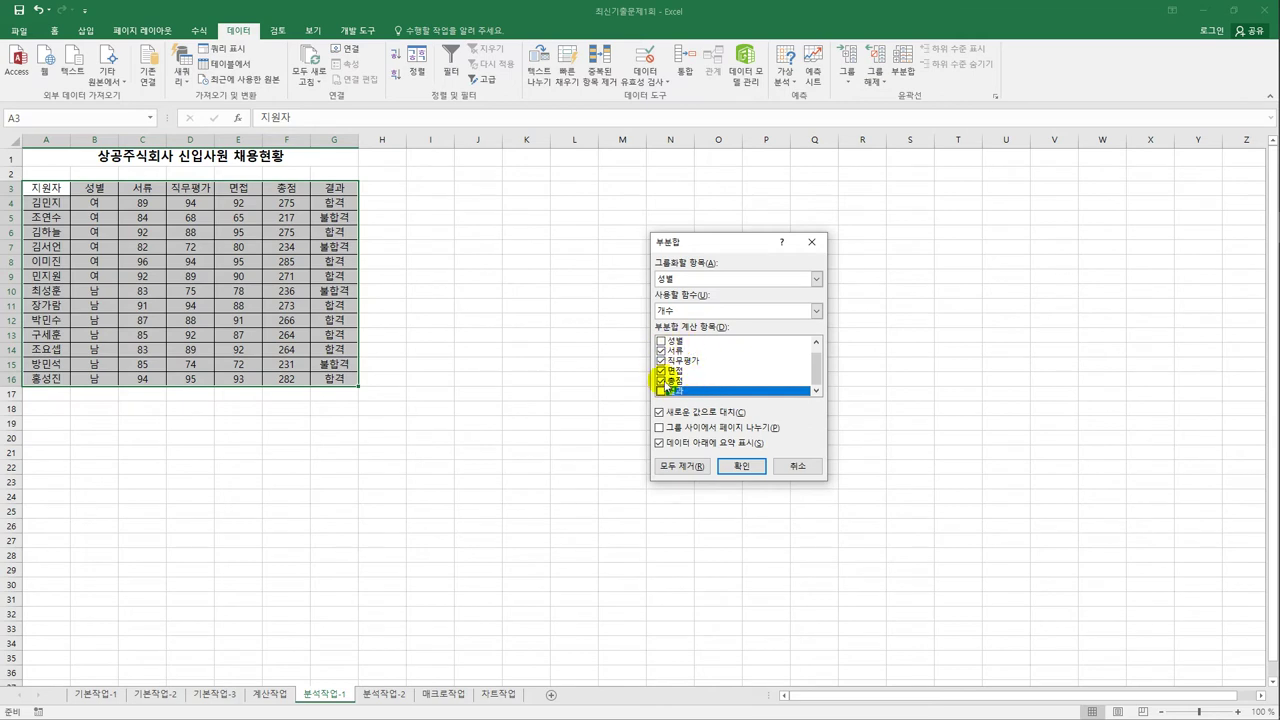
click(684, 312)
click(684, 365)
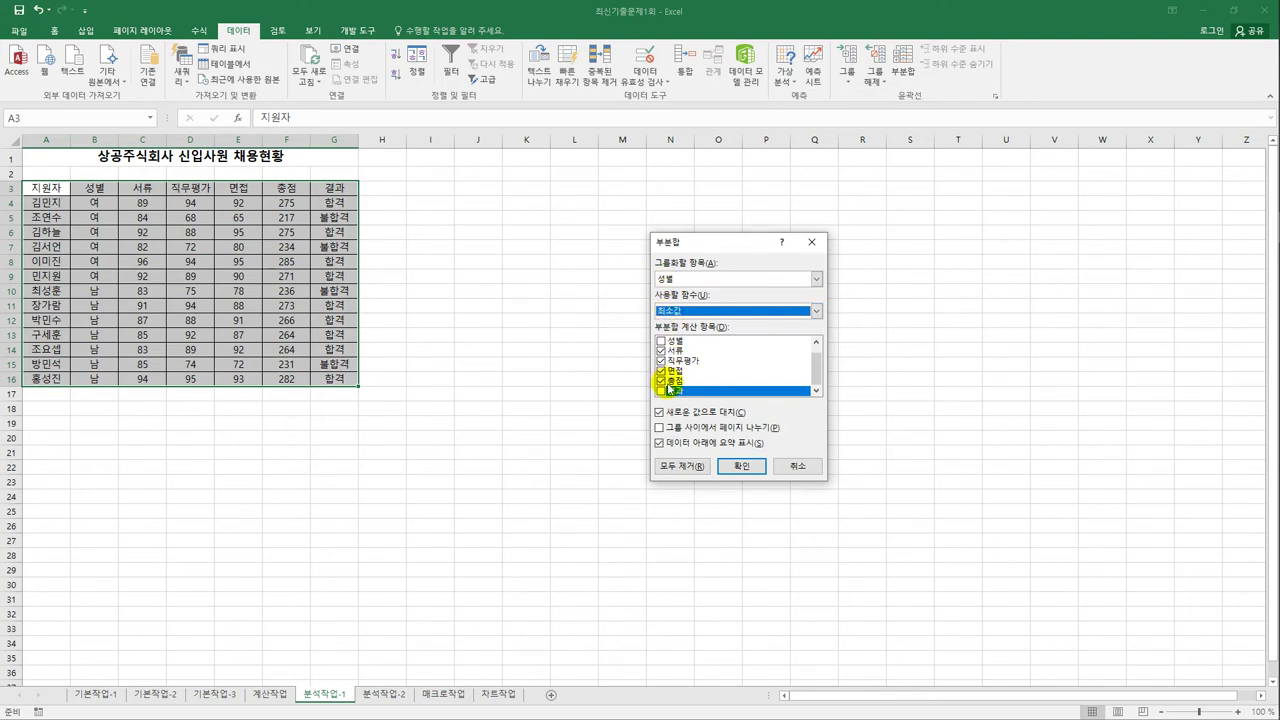
click(741, 466)
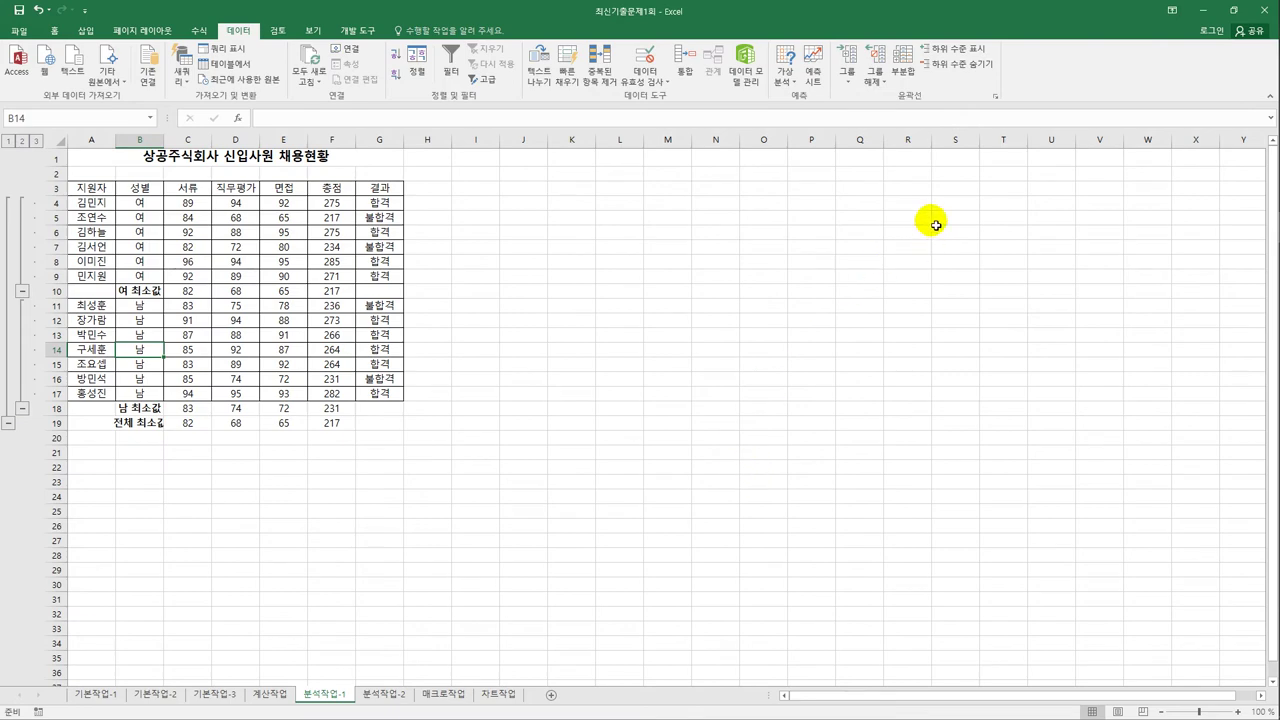
Add a second 성별 subtotal using 최대값 without replacing the existing one, and autofit the width of column B.
click(903, 68)
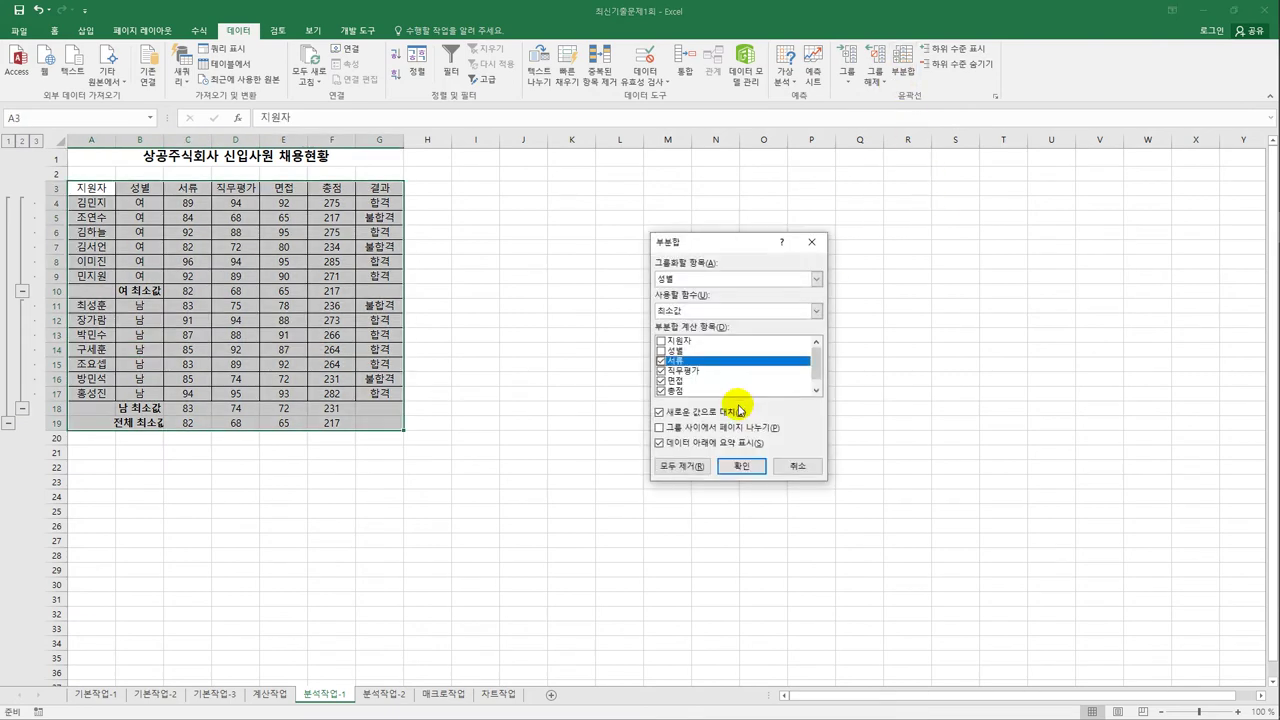
click(690, 310)
click(677, 355)
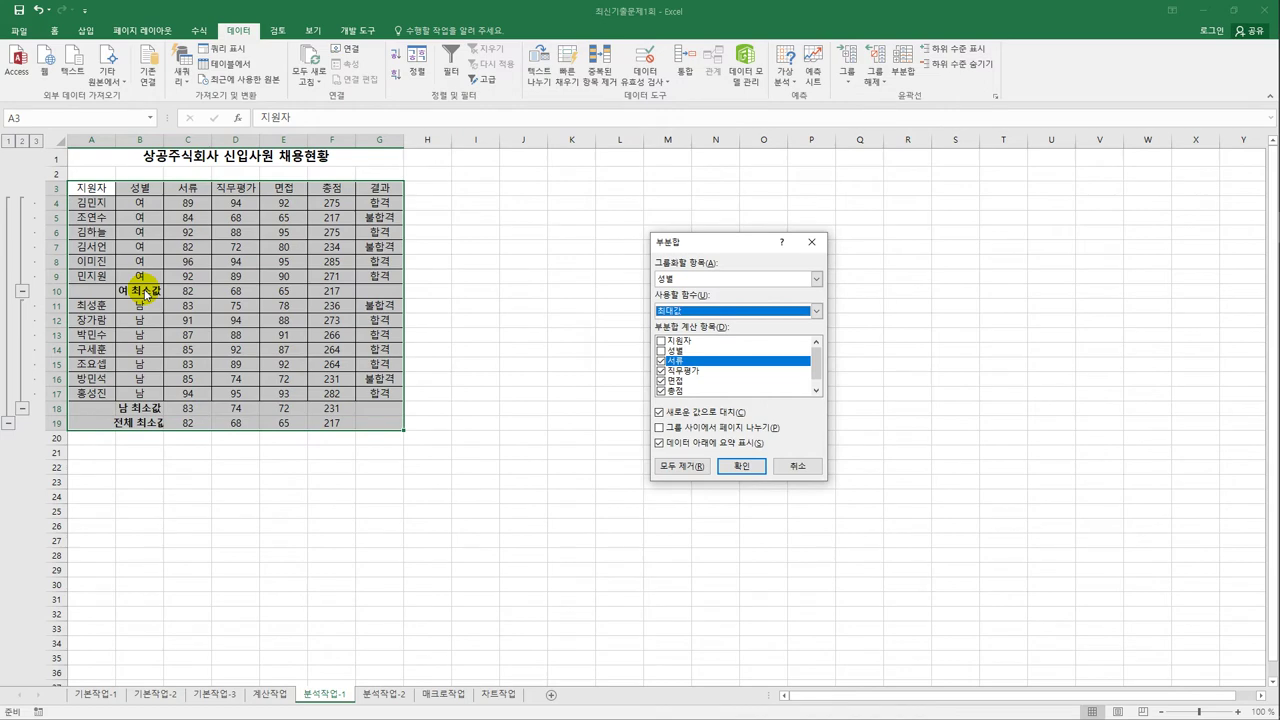
click(659, 412)
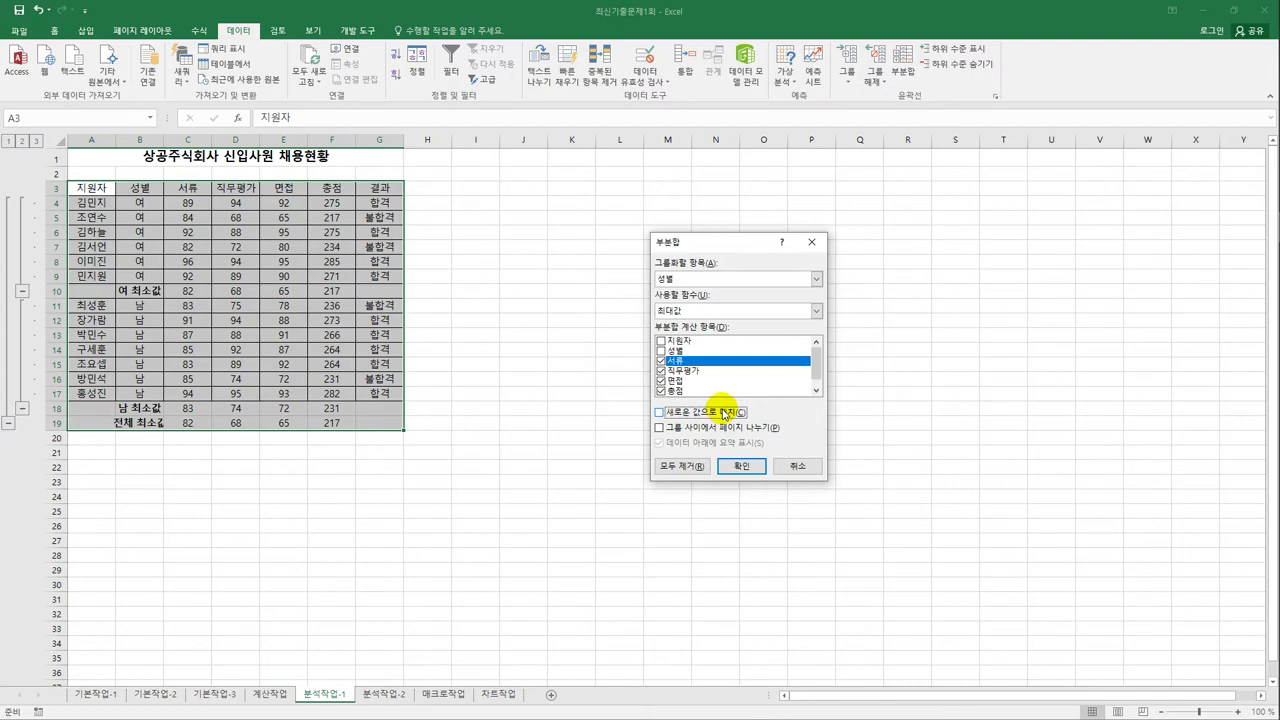
click(748, 466)
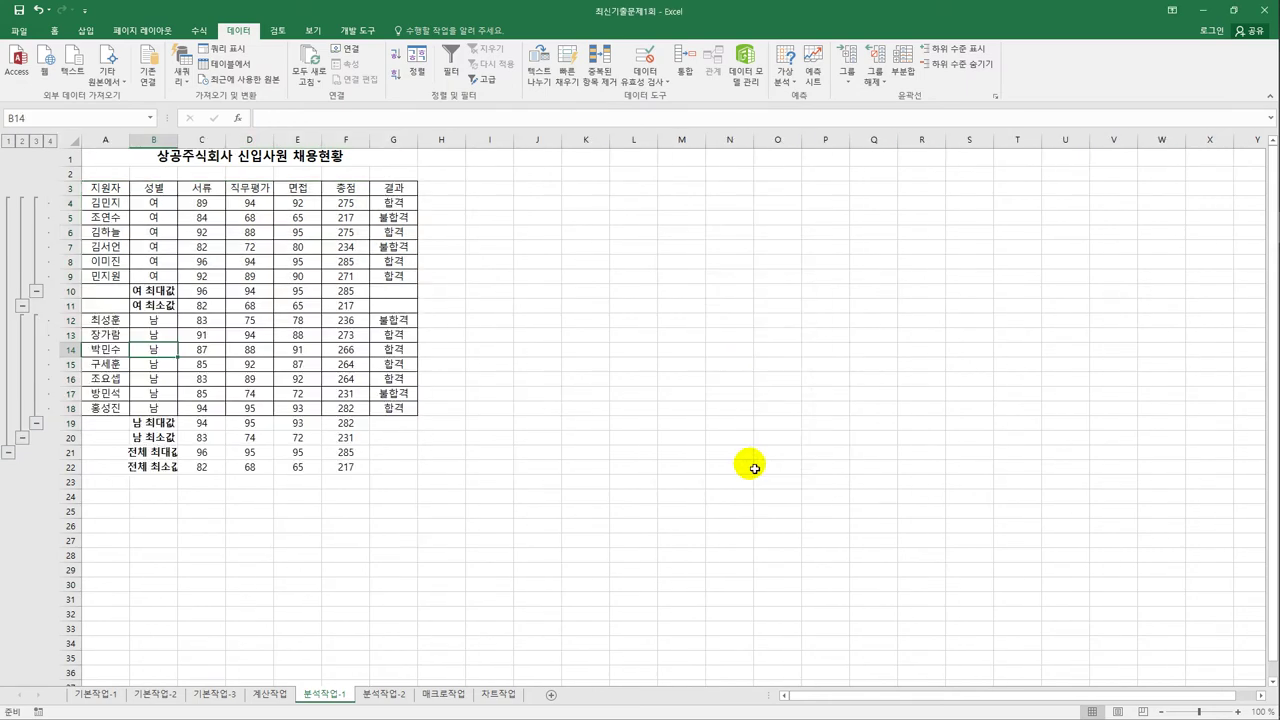
double_click(177, 140)
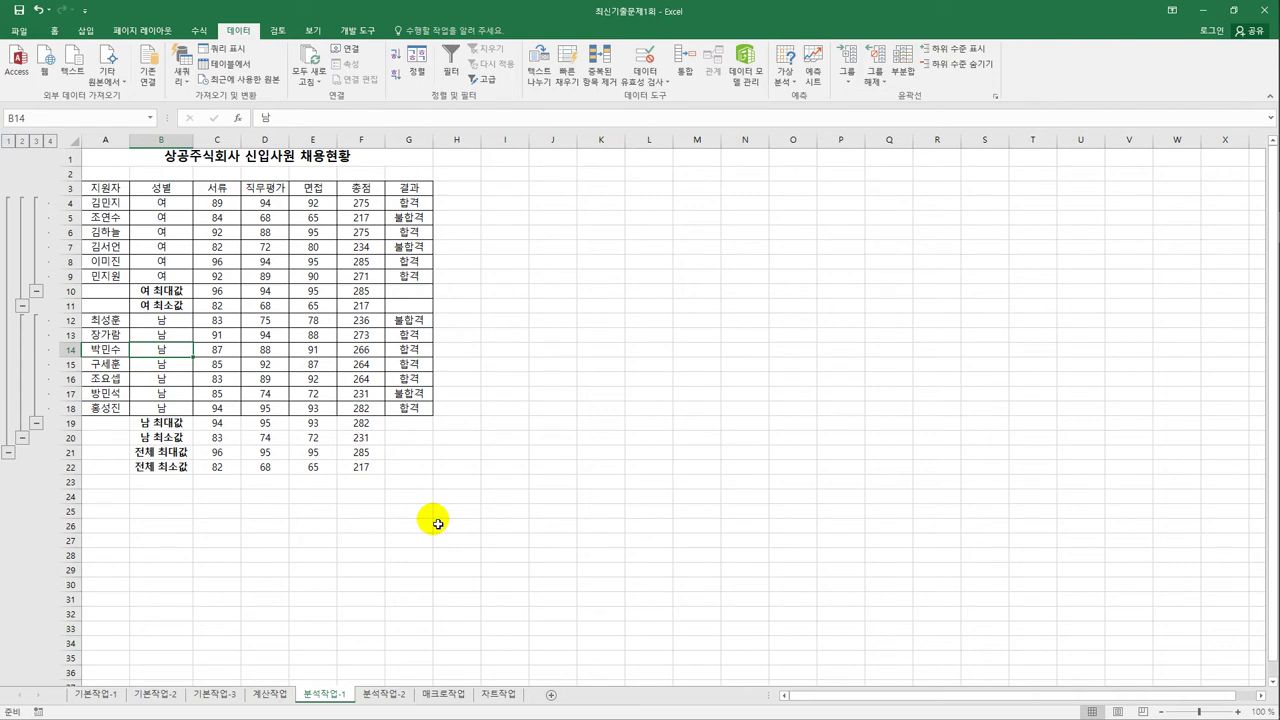
On the 분석작업-2 sheet, start a Goal Seek with 한라봉's 총판매액 F10 as the formula cell and 100000000 as the target value.
click(406, 693)
click(550, 497)
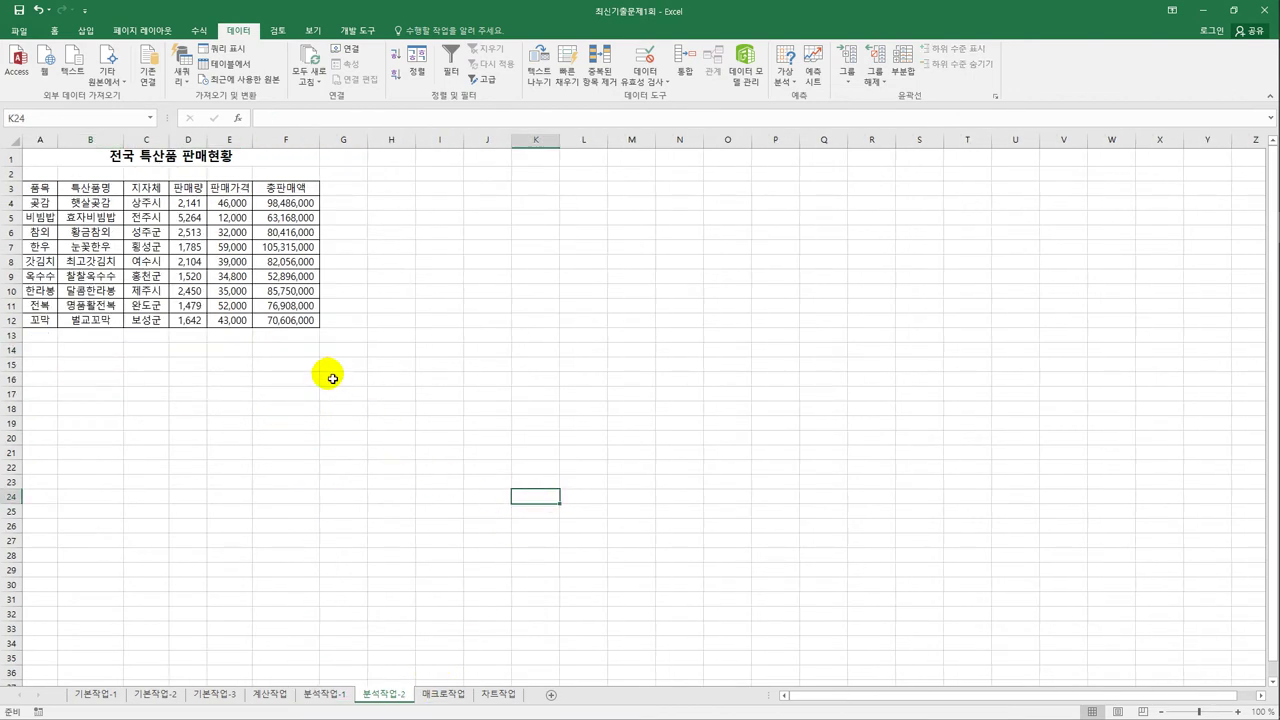
click(290, 291)
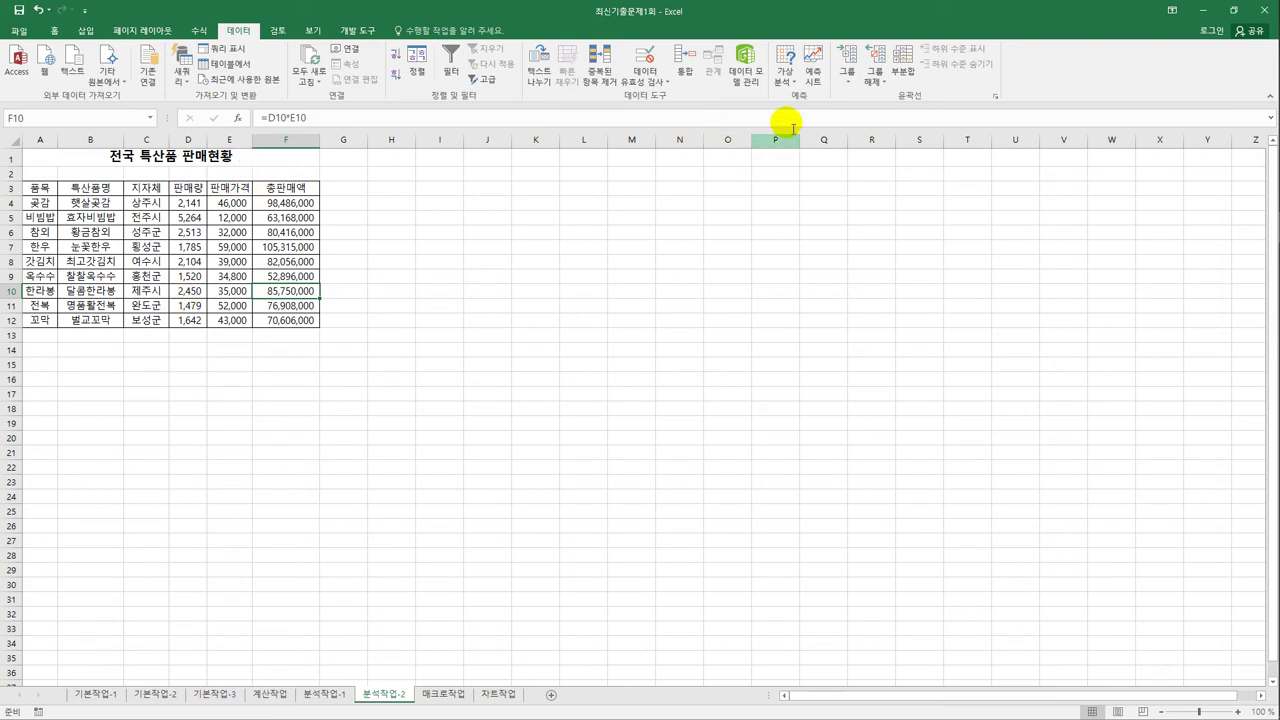
click(786, 74)
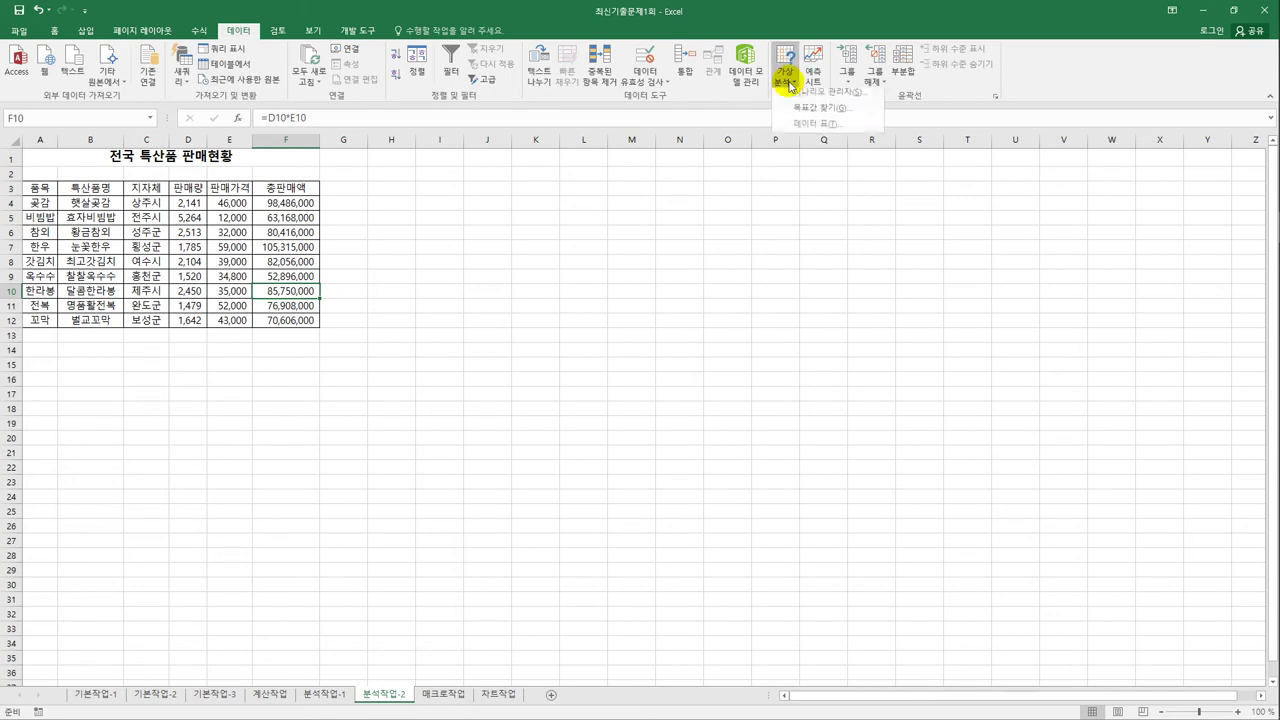
click(798, 112)
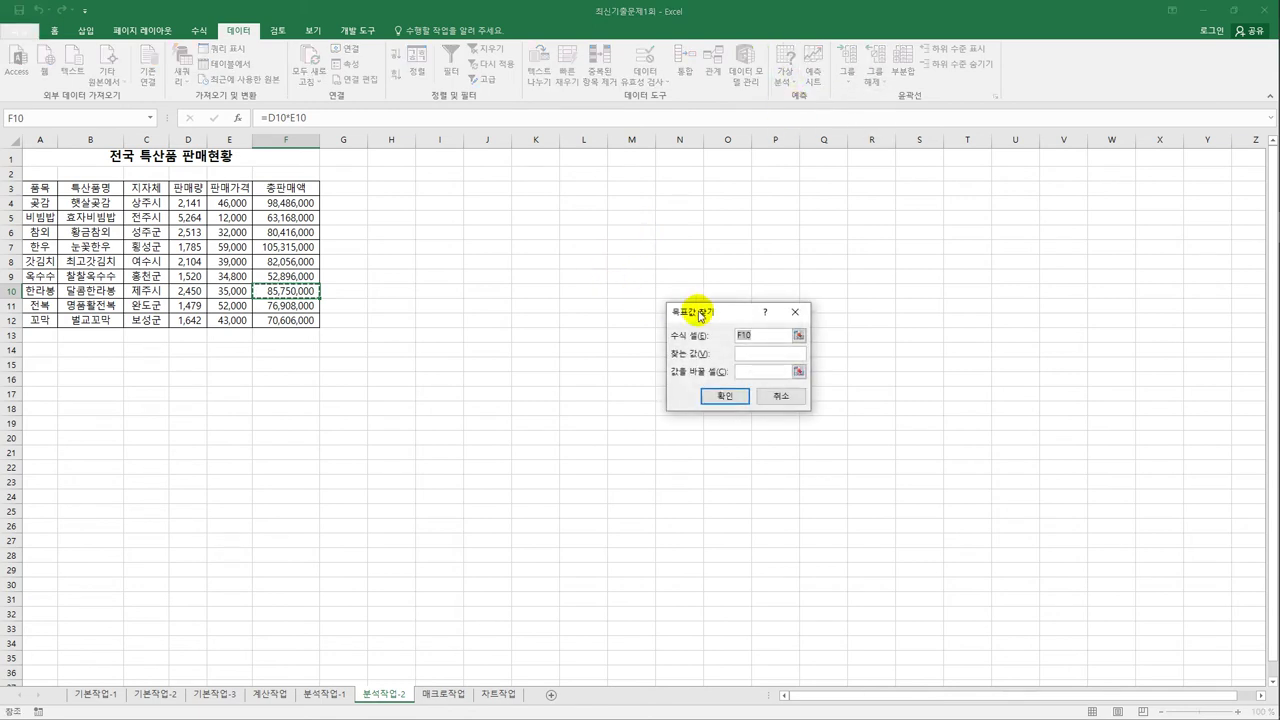
drag(709, 315, 425, 225)
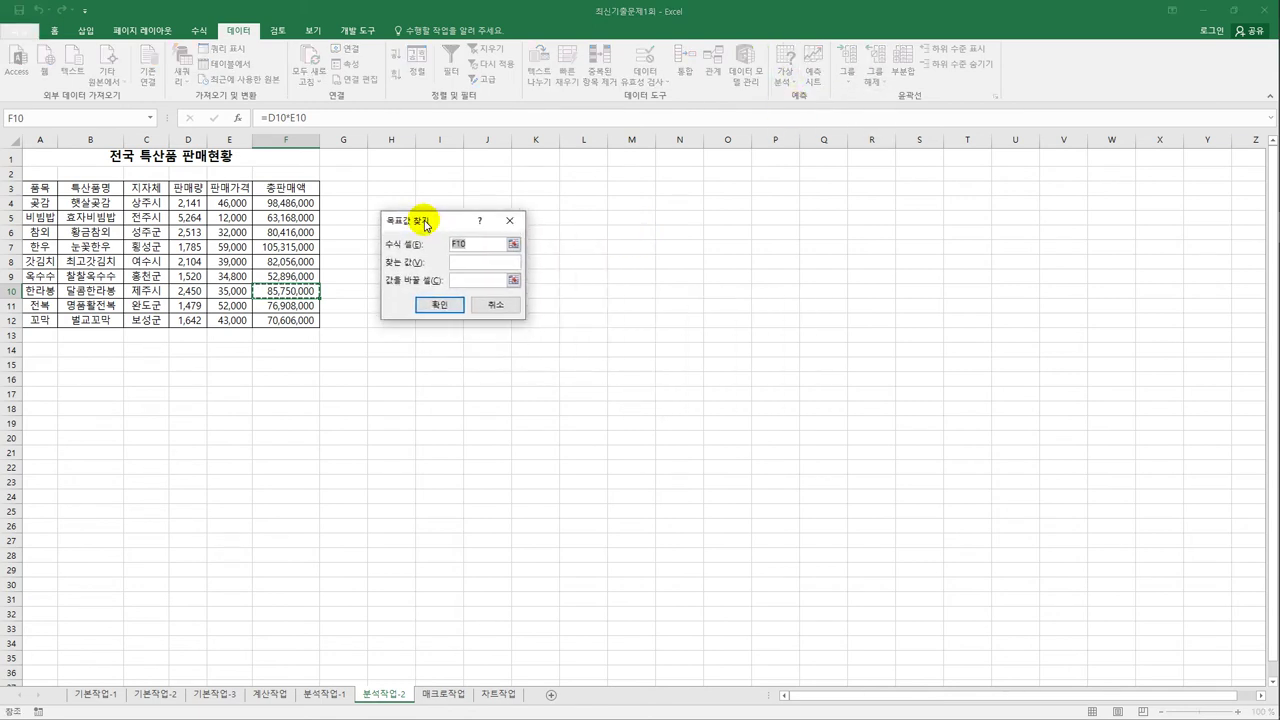
click(467, 262)
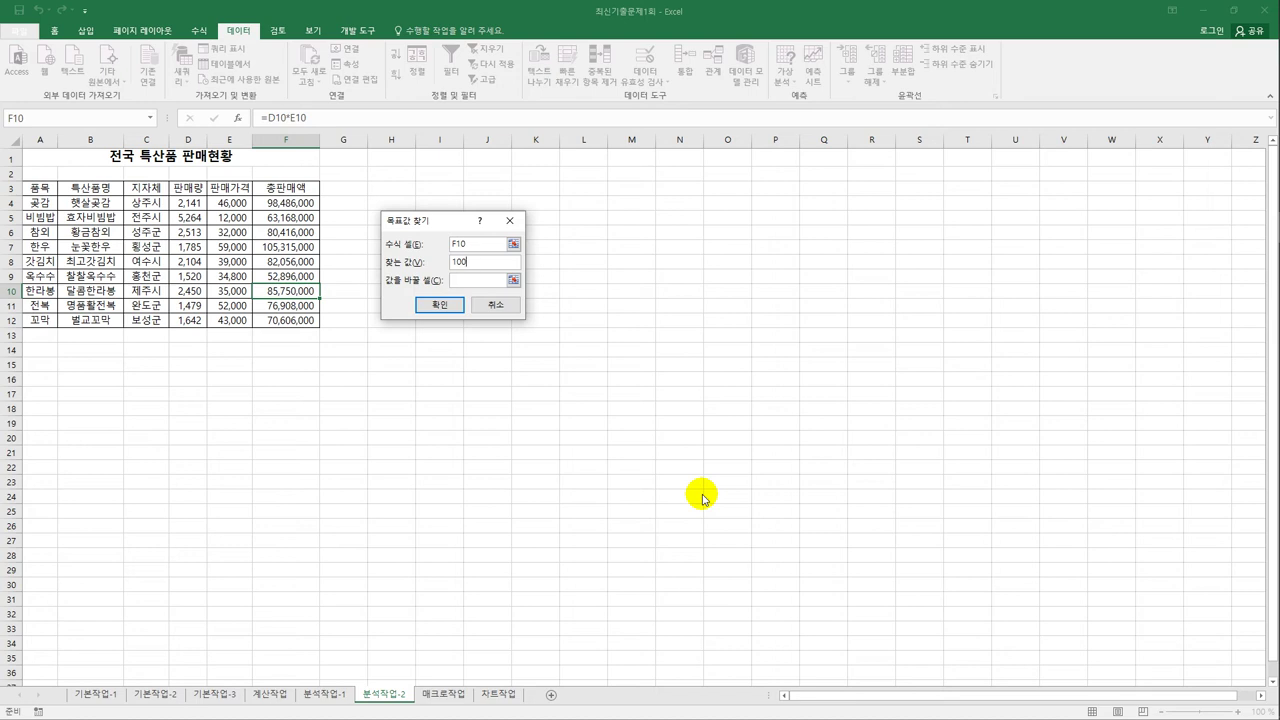
text(0000000)
Set 한라봉's 판매량 cell D10 as the changing cell, run the Goal Seek and accept its solution.
click(485, 283)
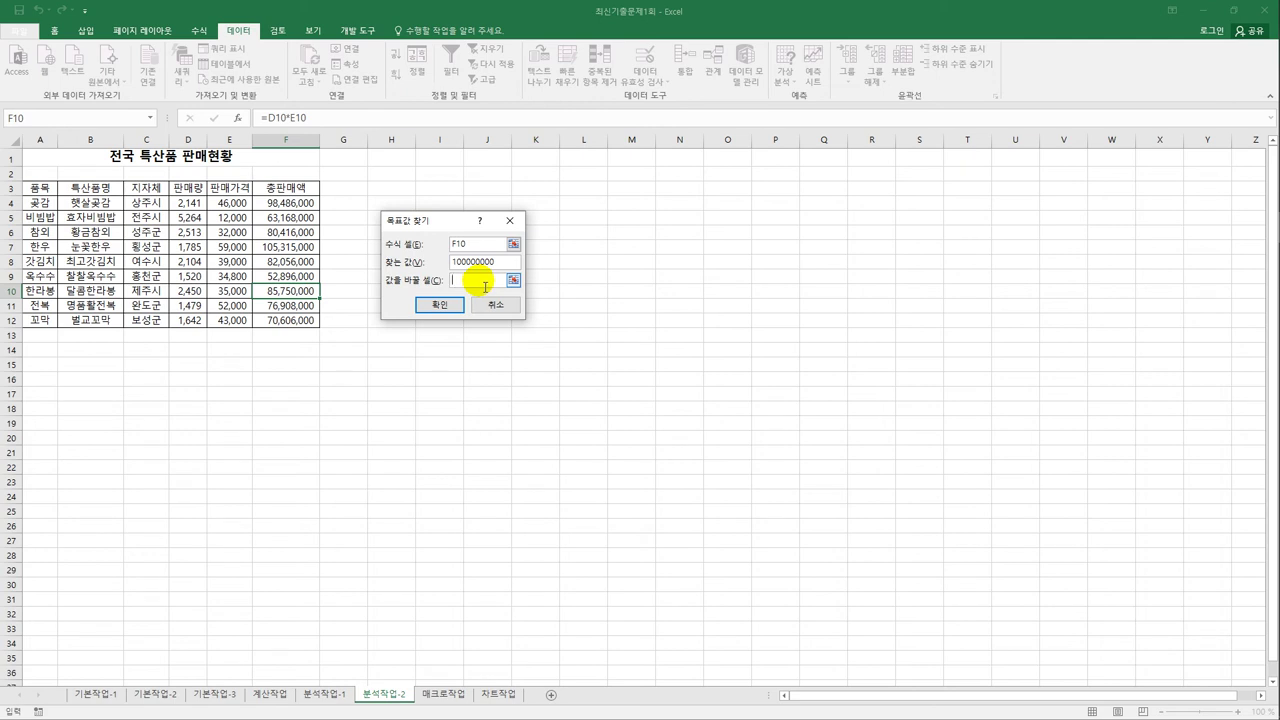
click(189, 278)
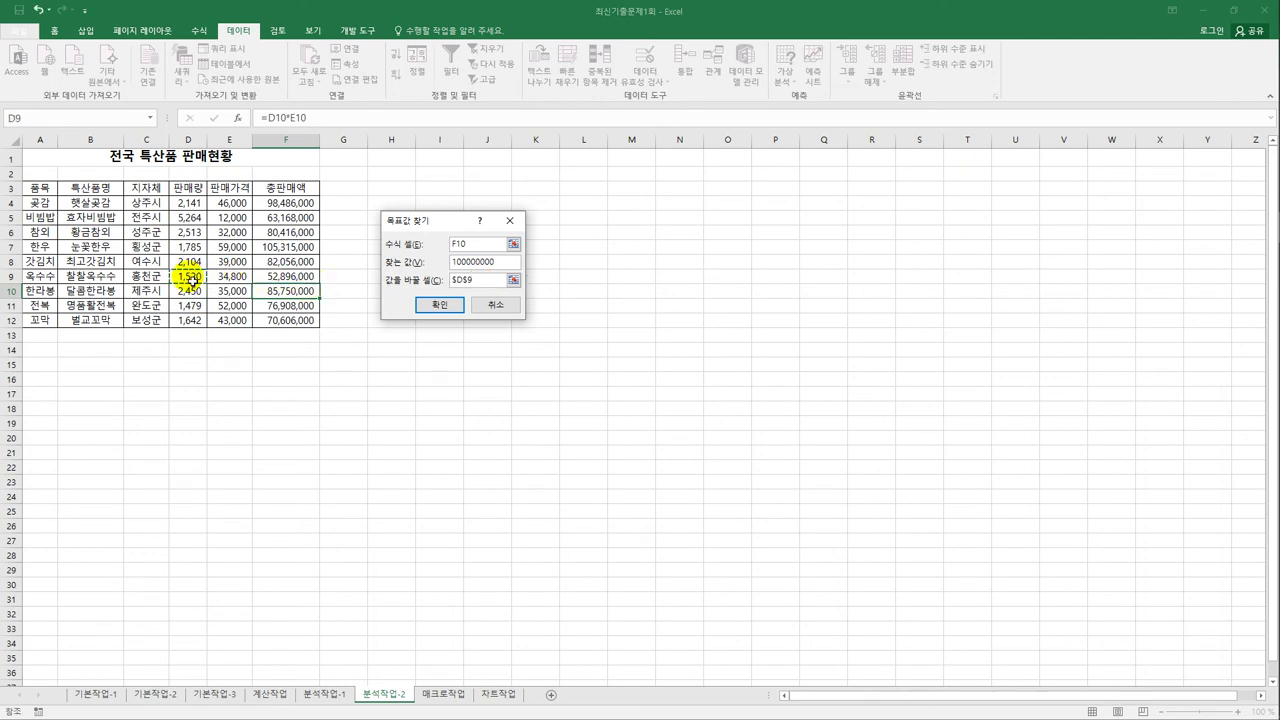
click(193, 290)
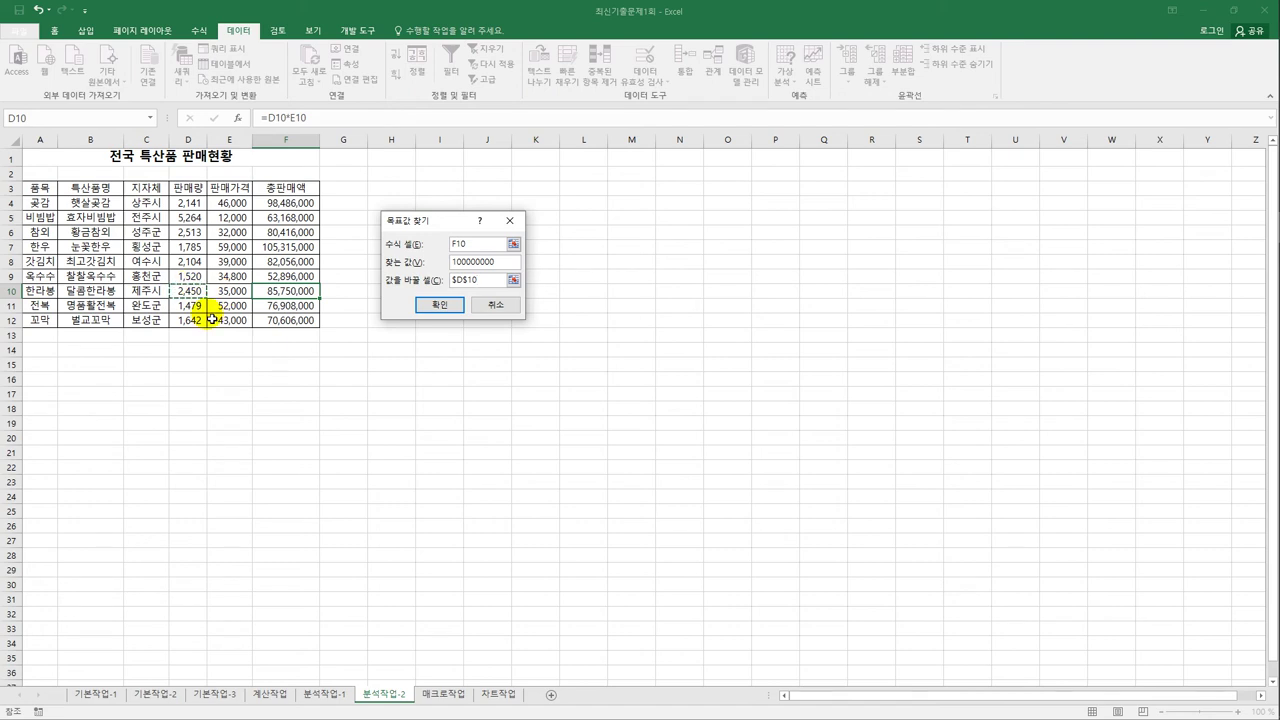
click(447, 306)
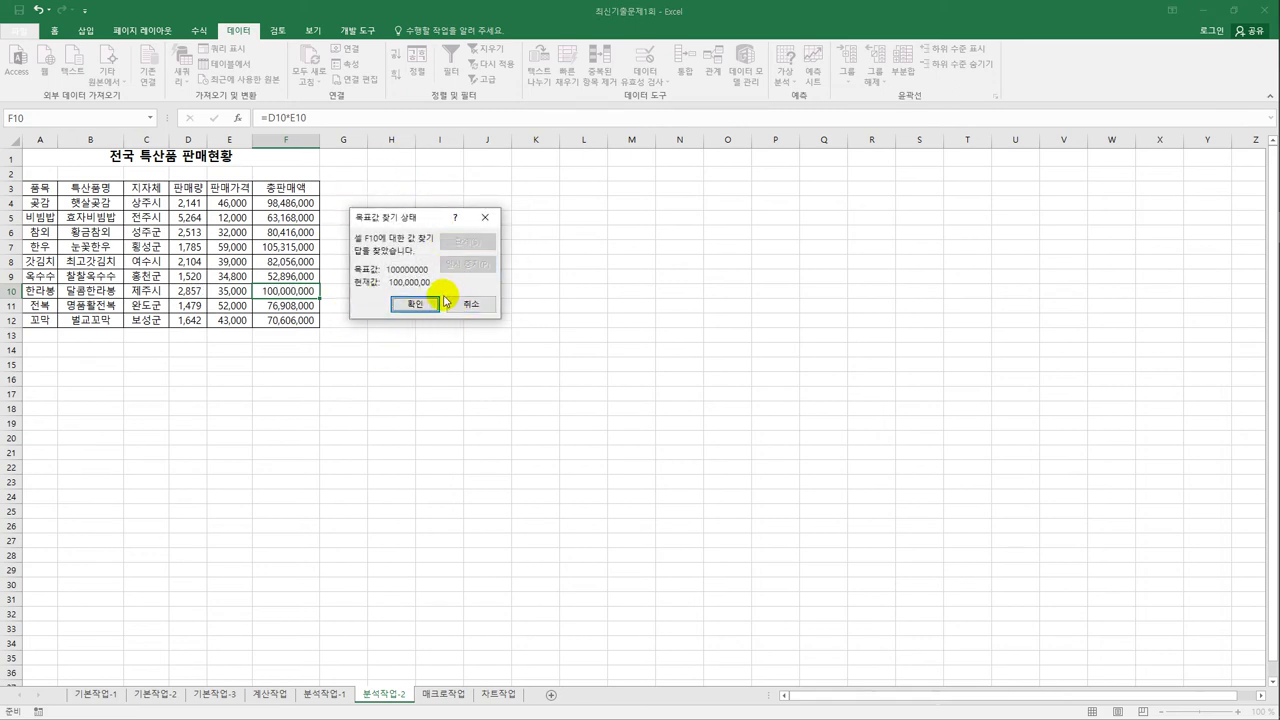
click(435, 306)
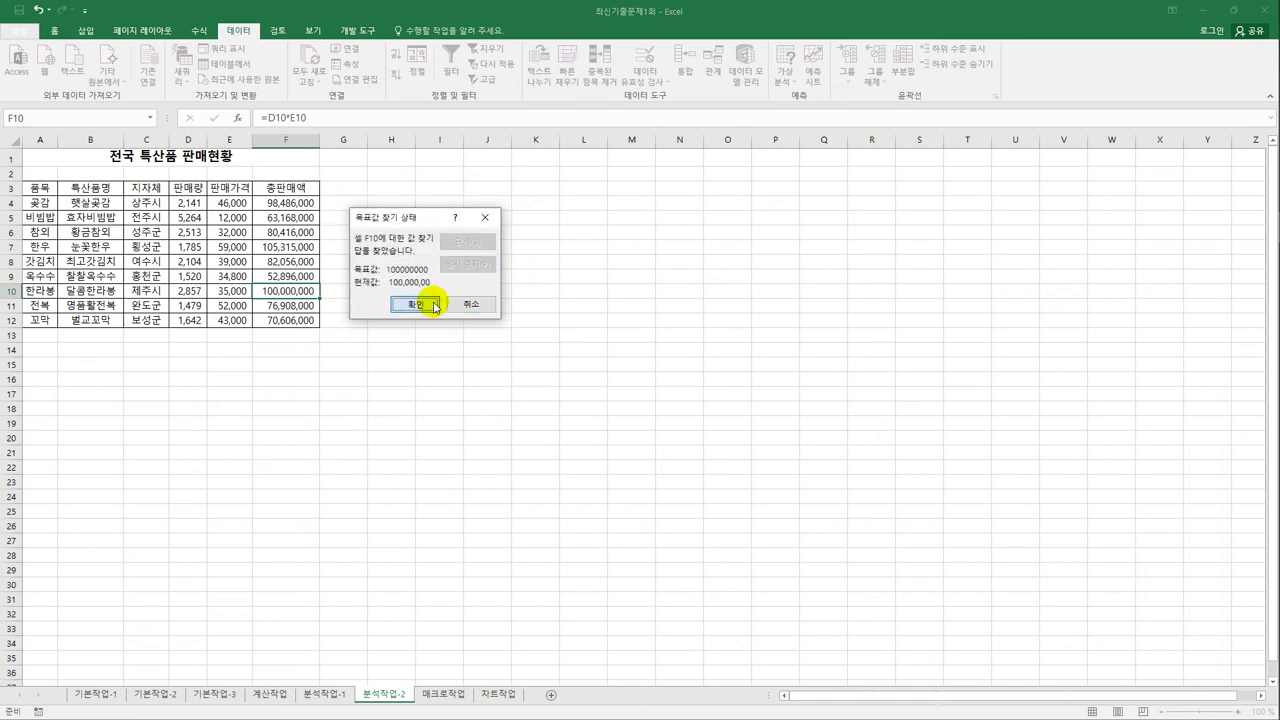
click(500, 393)
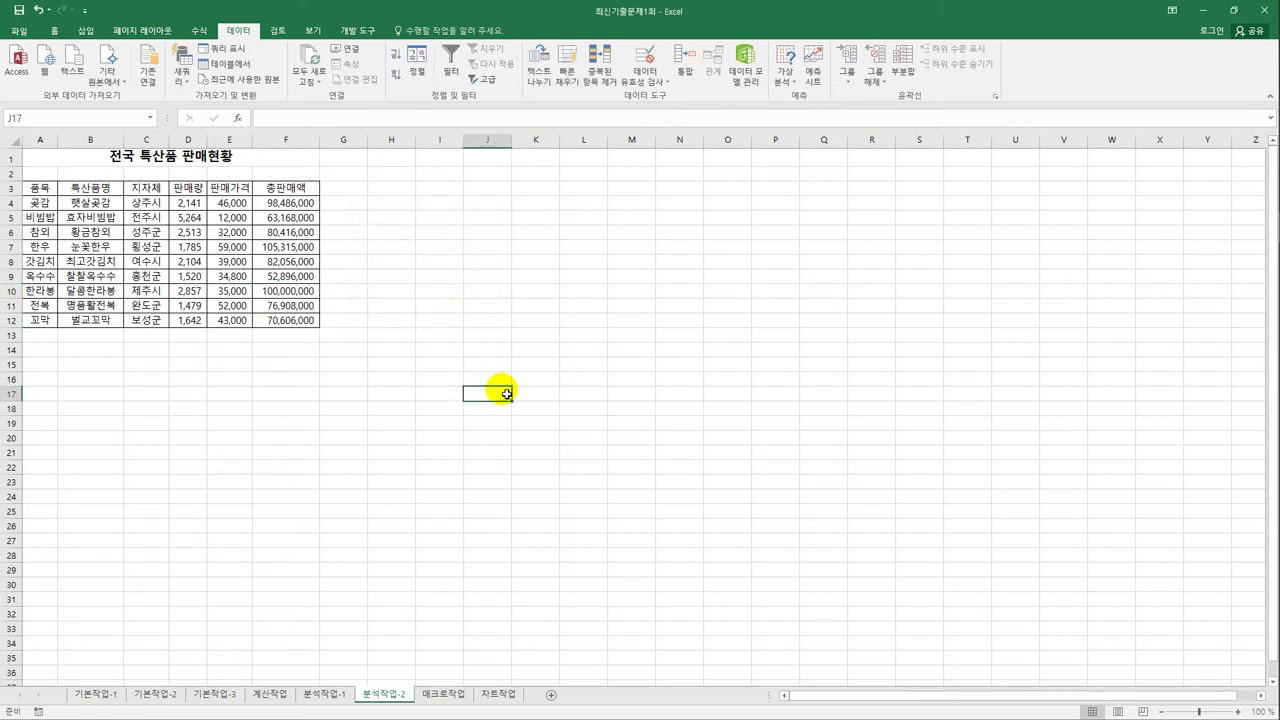
On the 매크로작업 sheet, insert a form control button covering cells B13:C14.
click(449, 693)
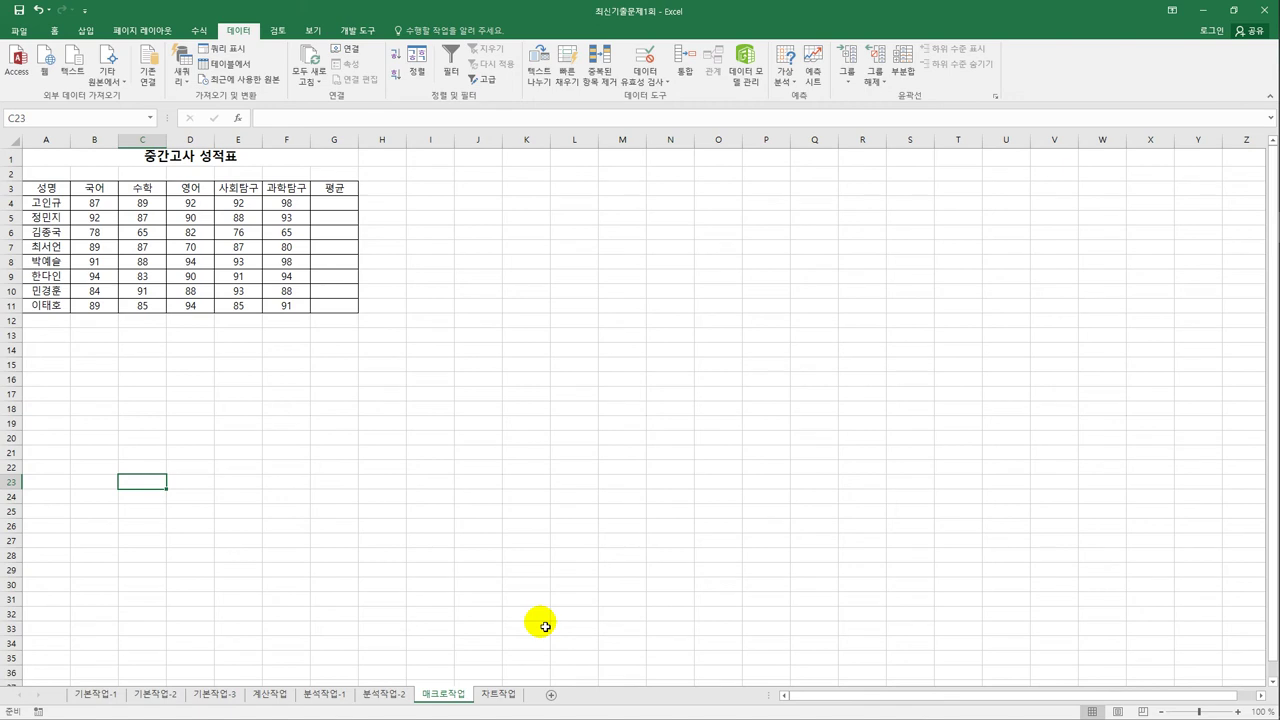
click(442, 410)
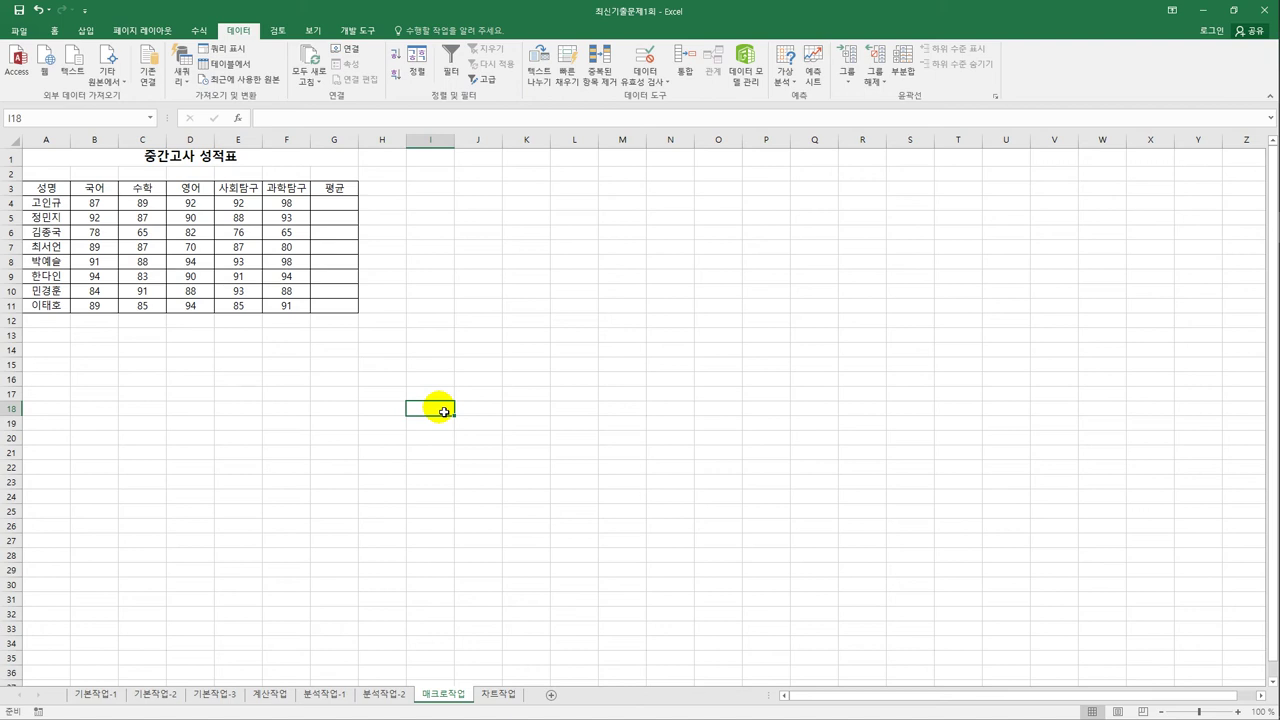
click(366, 30)
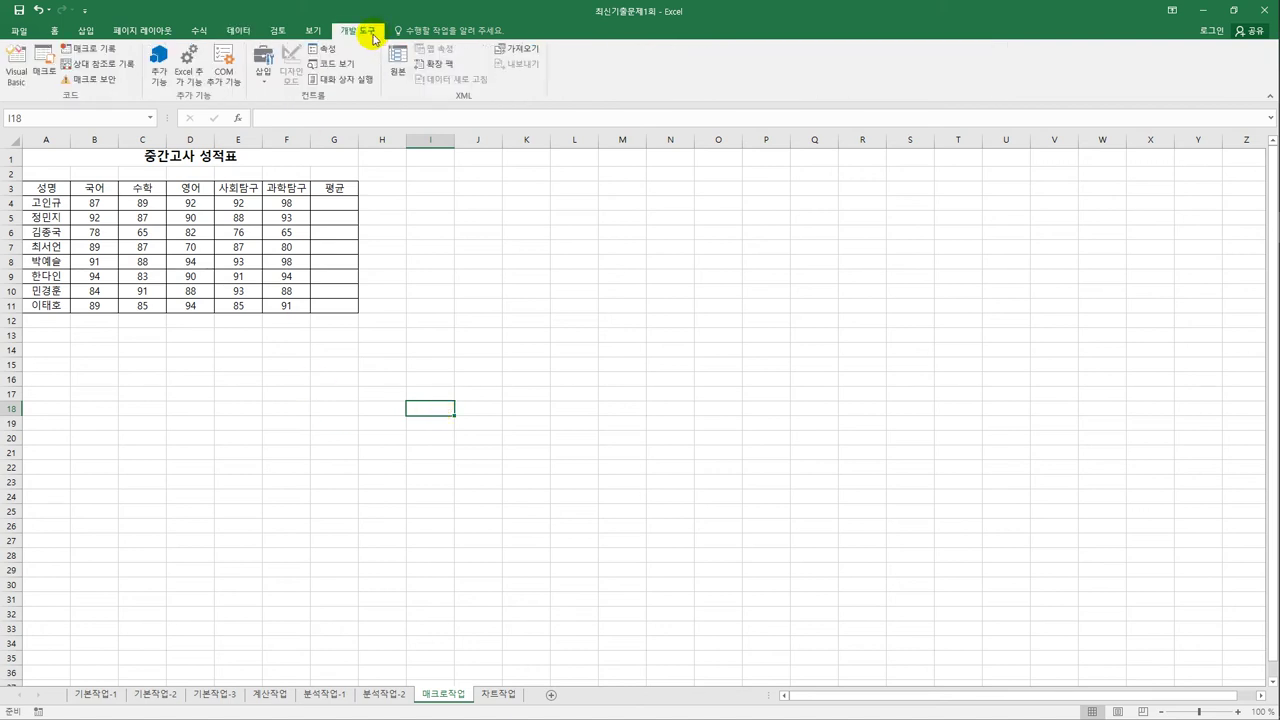
click(262, 68)
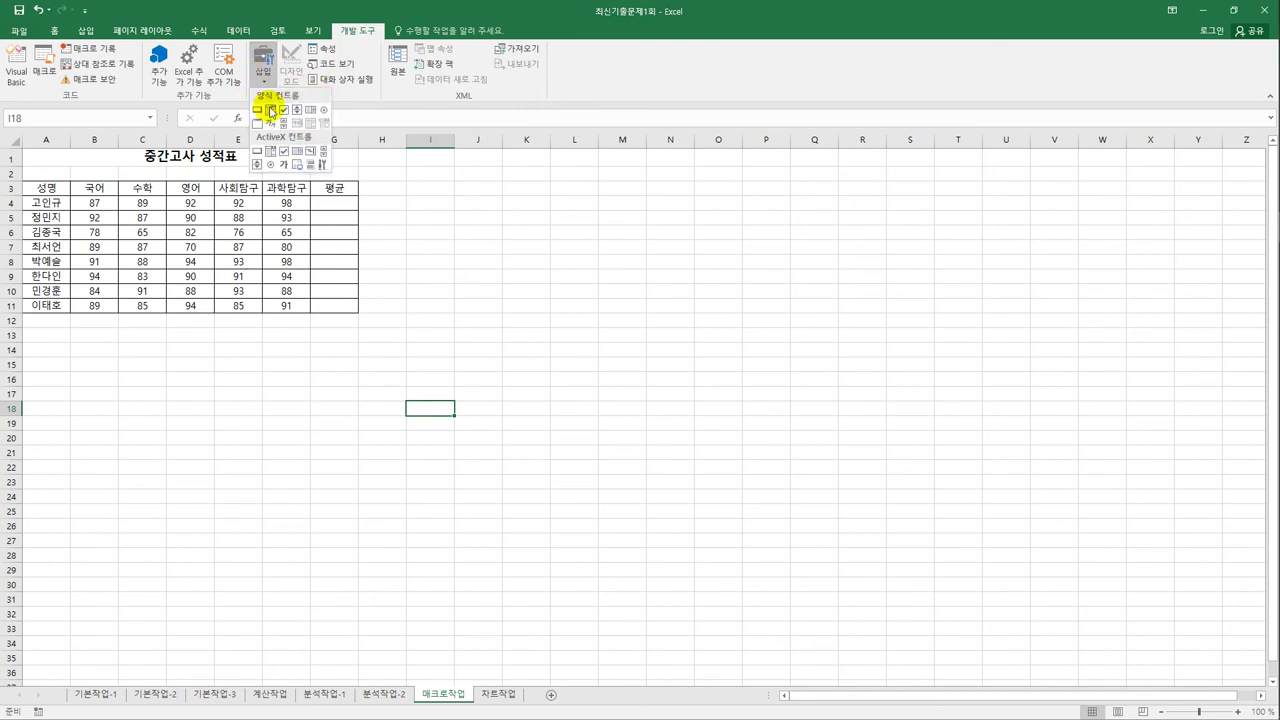
click(257, 109)
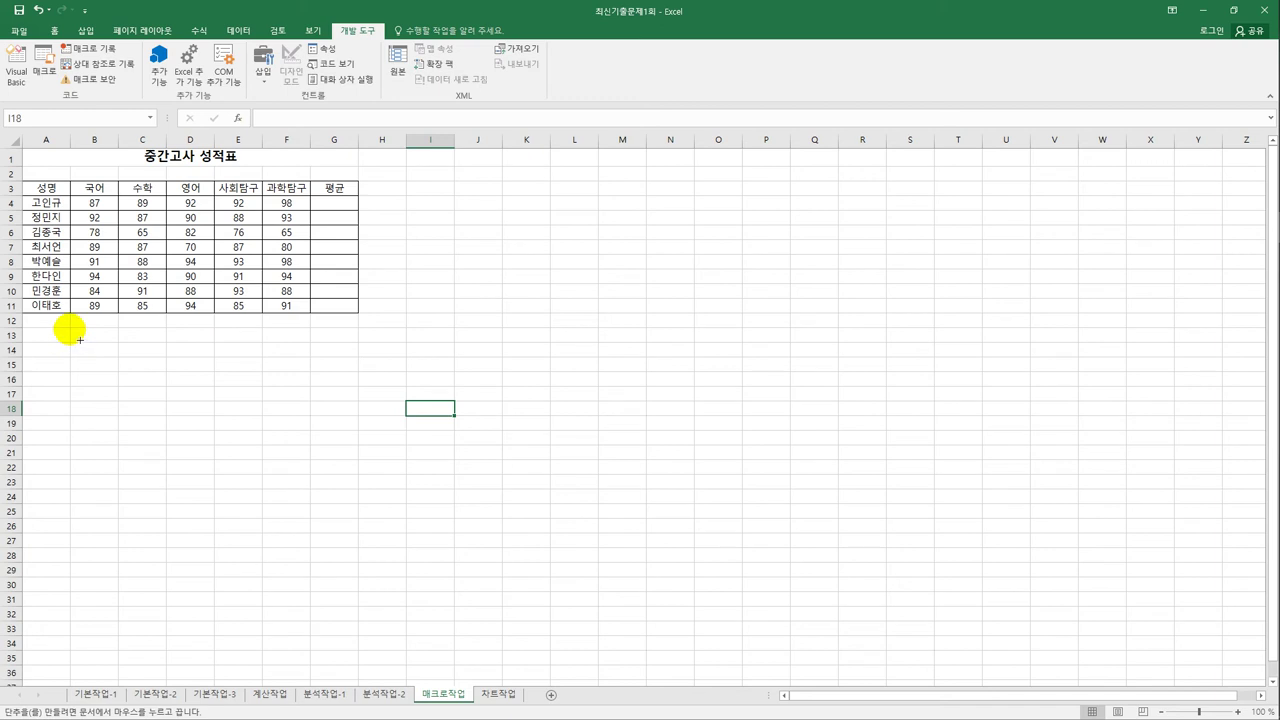
mouse_move(79, 337)
mouse_down()
mouse_move(162, 361)
mouse_move(151, 351)
mouse_up()
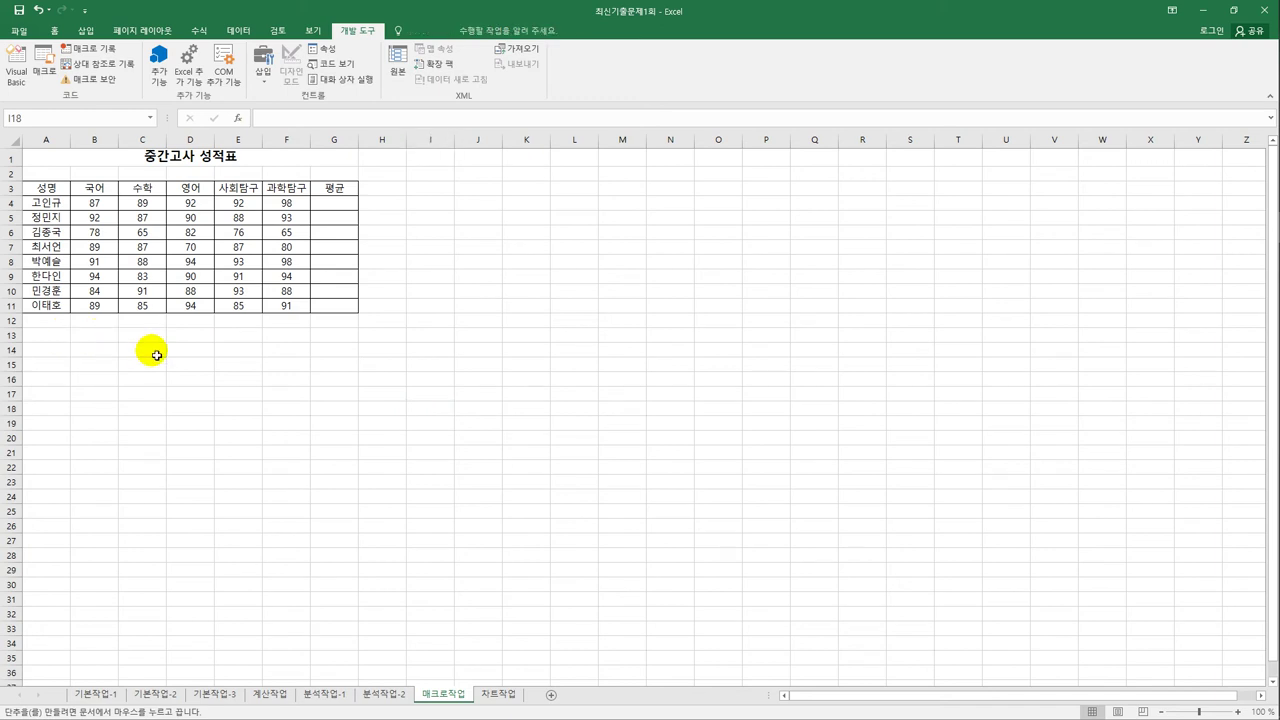
drag(403, 134, 678, 204)
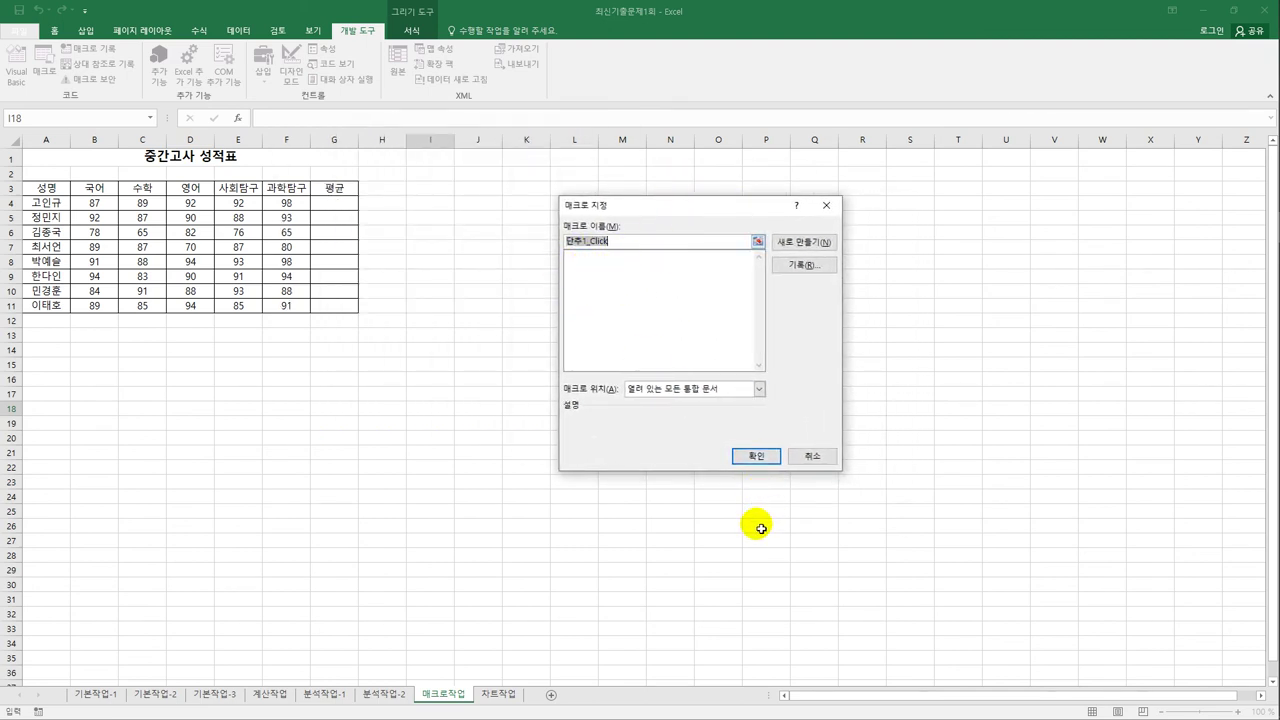
Name the button's macro 평균 and start recording it in the current workbook.
text(ㅂ)
key(BackSpace)
key(BackSpace)
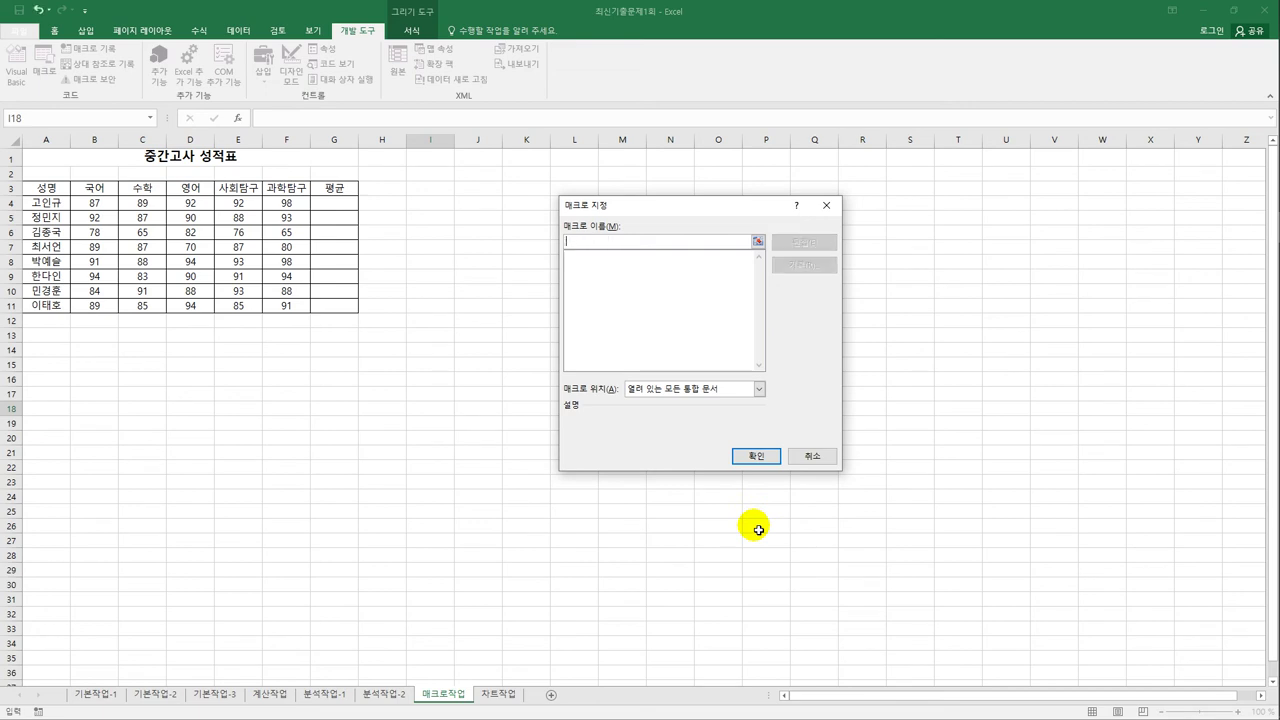
text(평균)
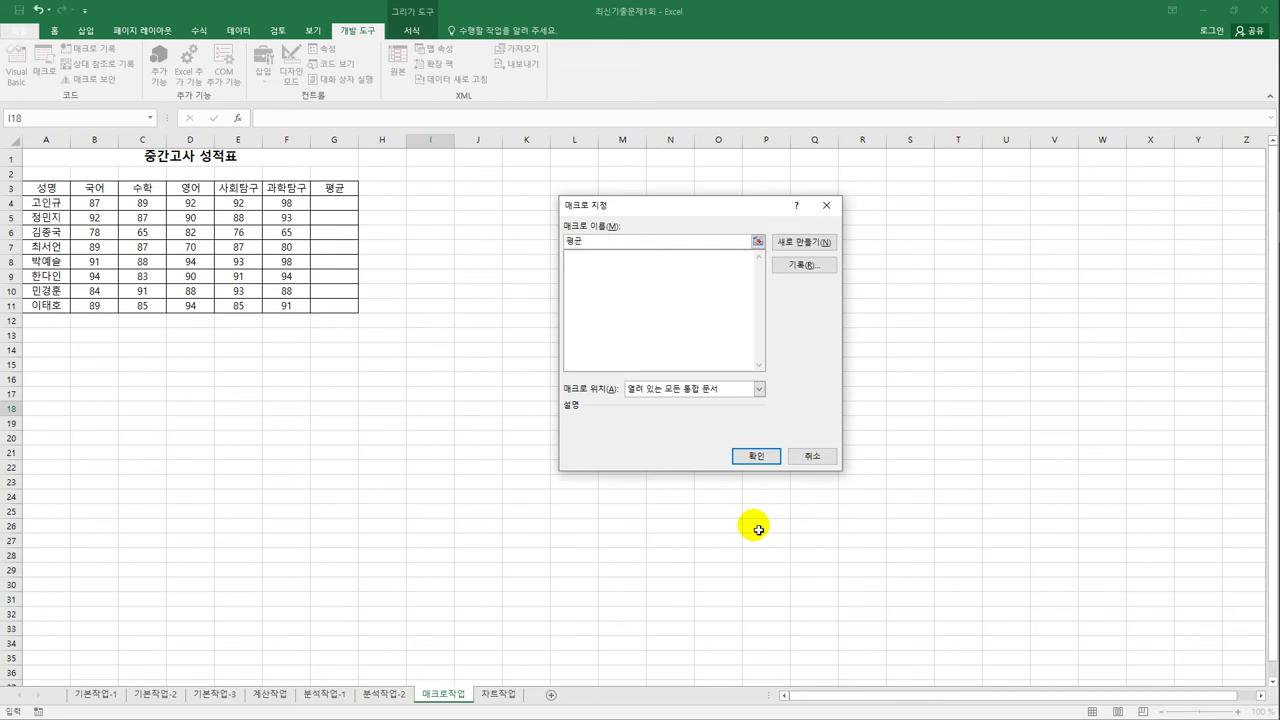
click(804, 265)
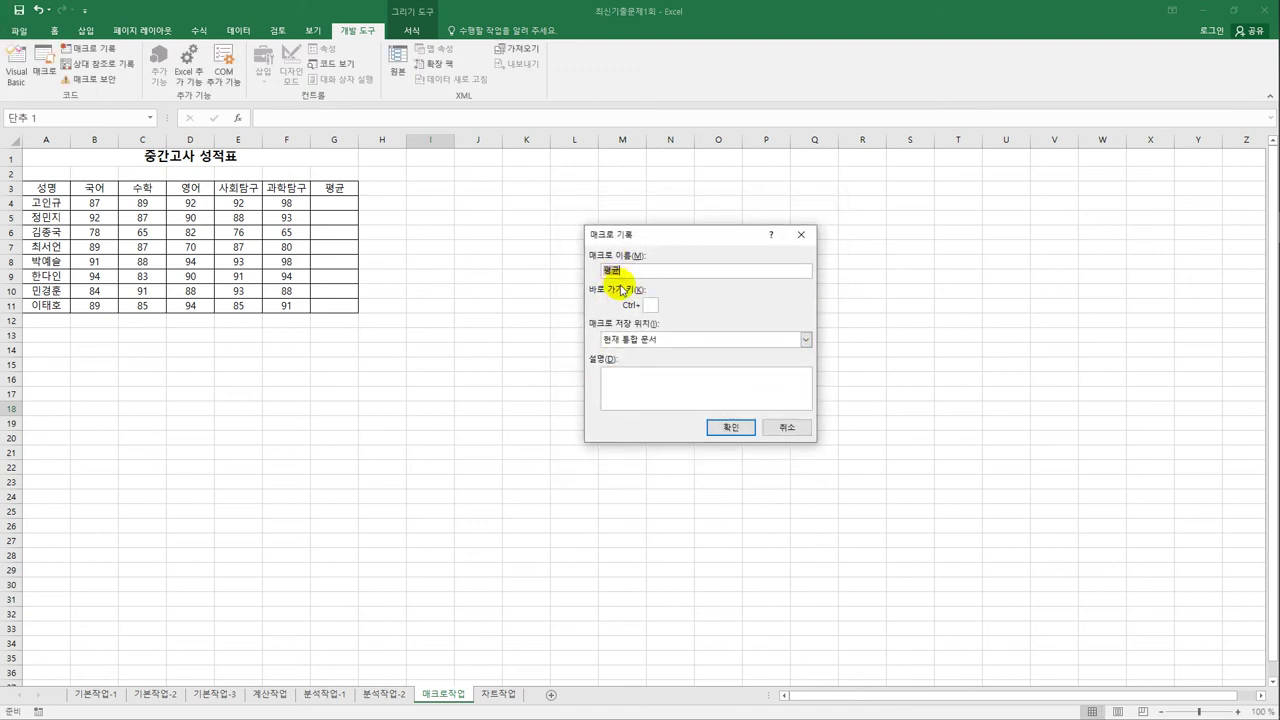
click(733, 427)
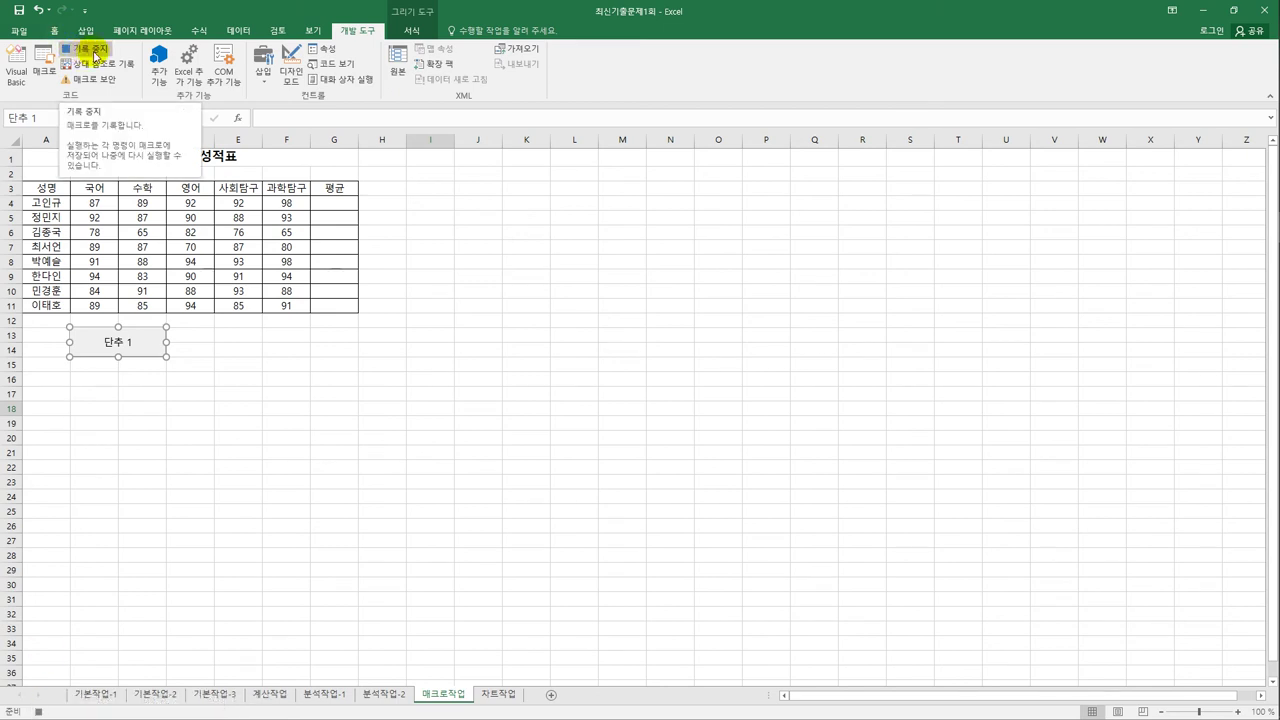
Record averaging the scores in B4:G11 with AutoSum's 평균 function to fill the 평균 column, and stop recording the macro.
drag(95, 203, 327, 306)
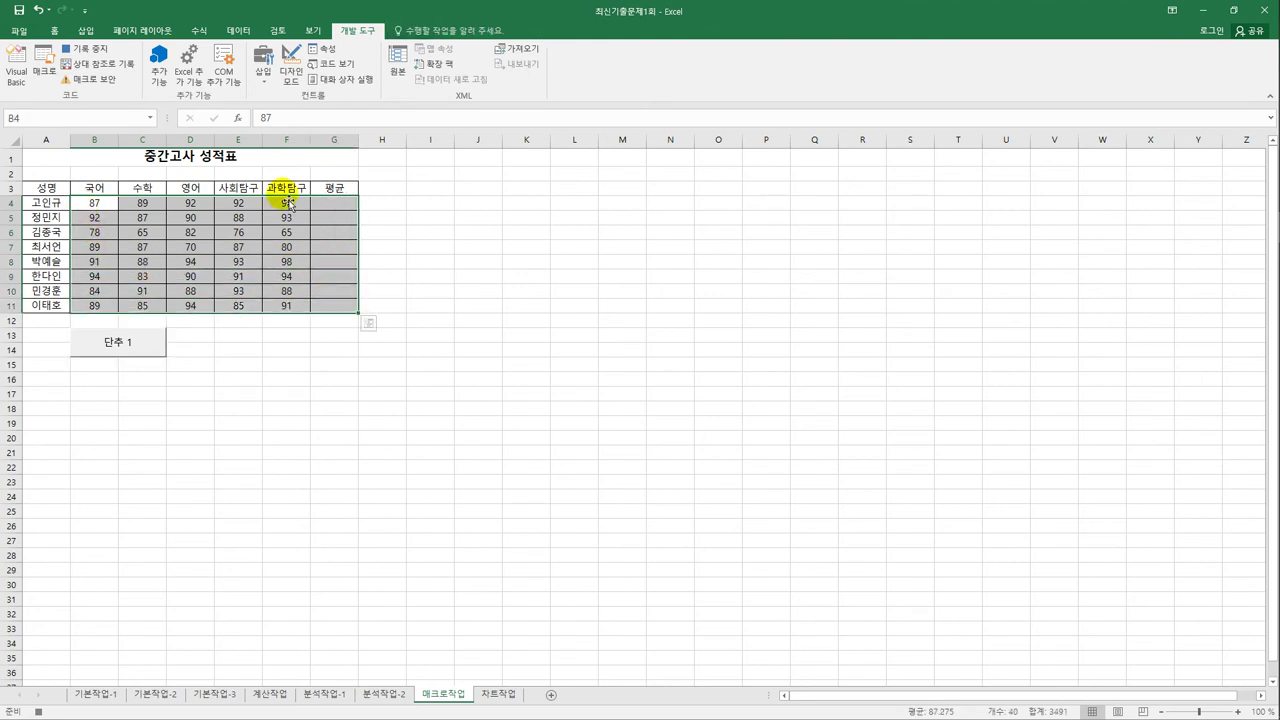
click(198, 30)
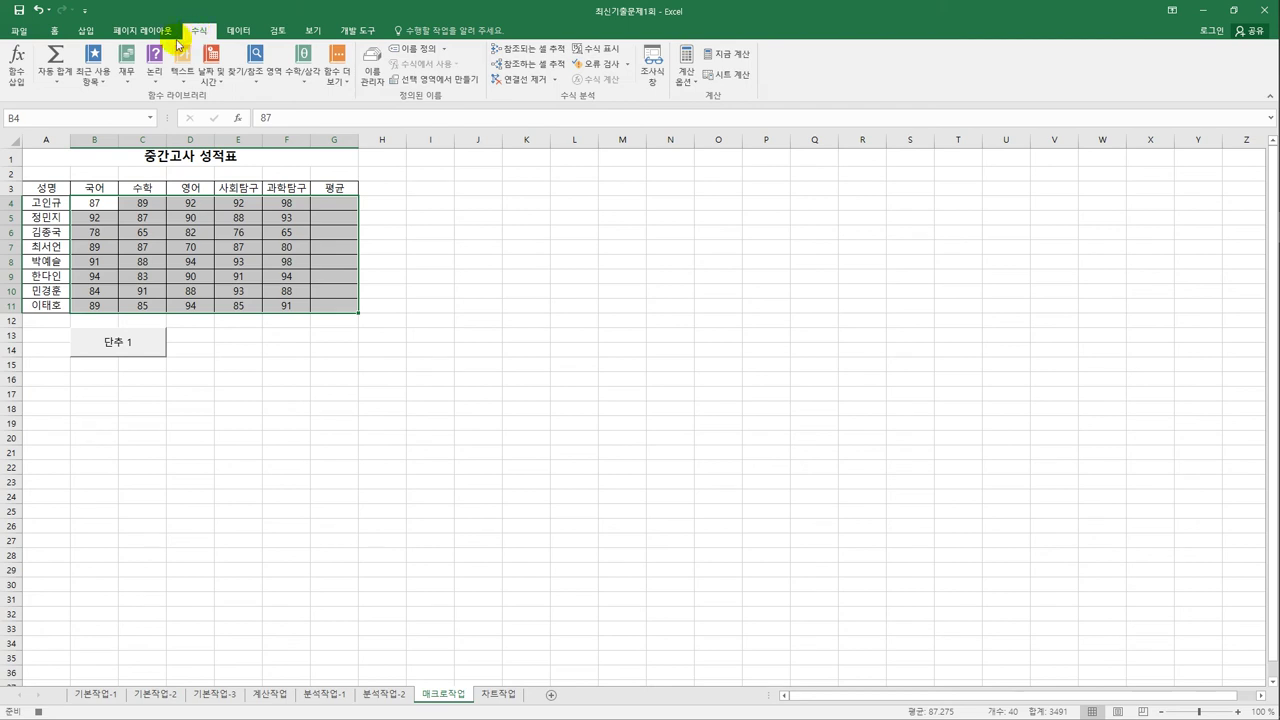
click(63, 84)
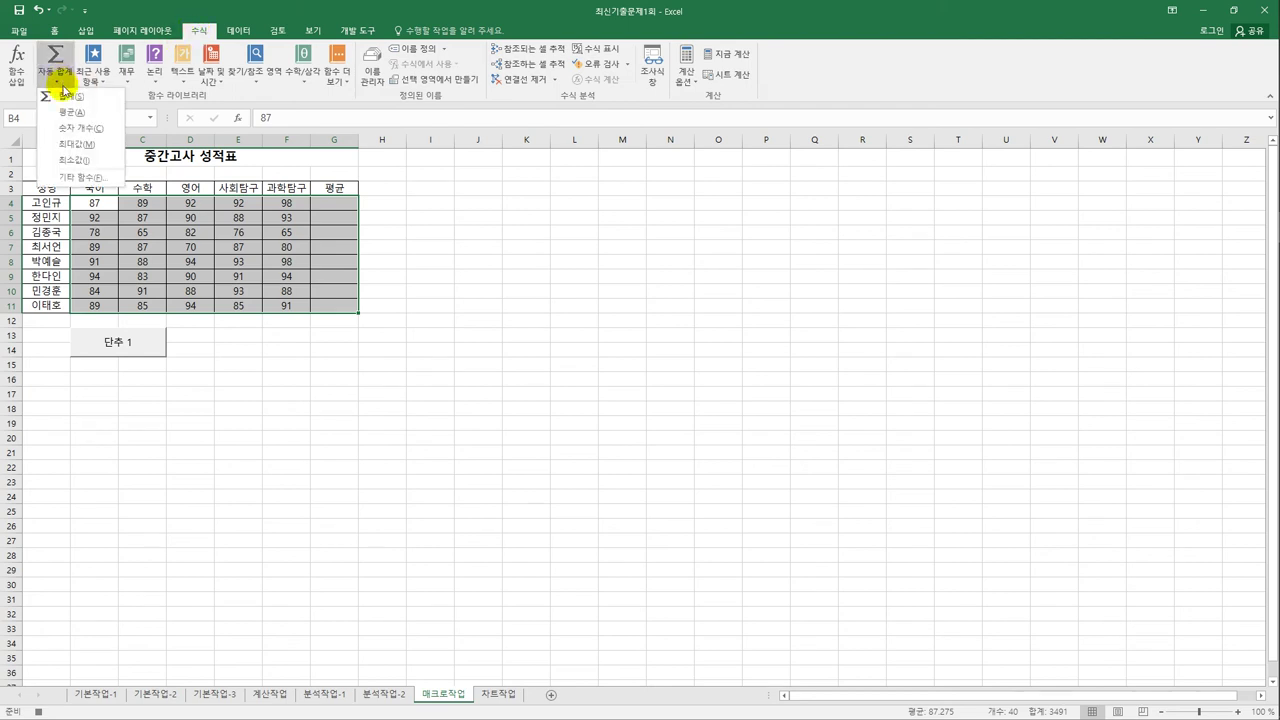
click(72, 113)
click(334, 203)
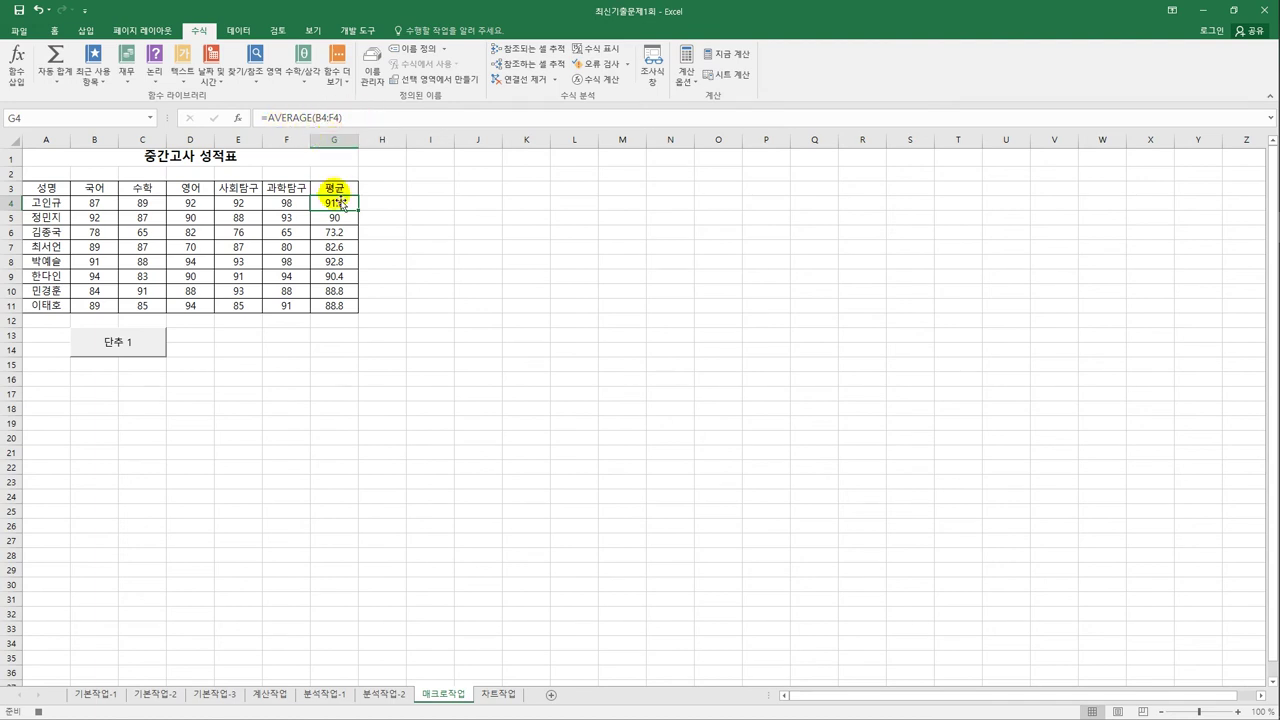
click(357, 31)
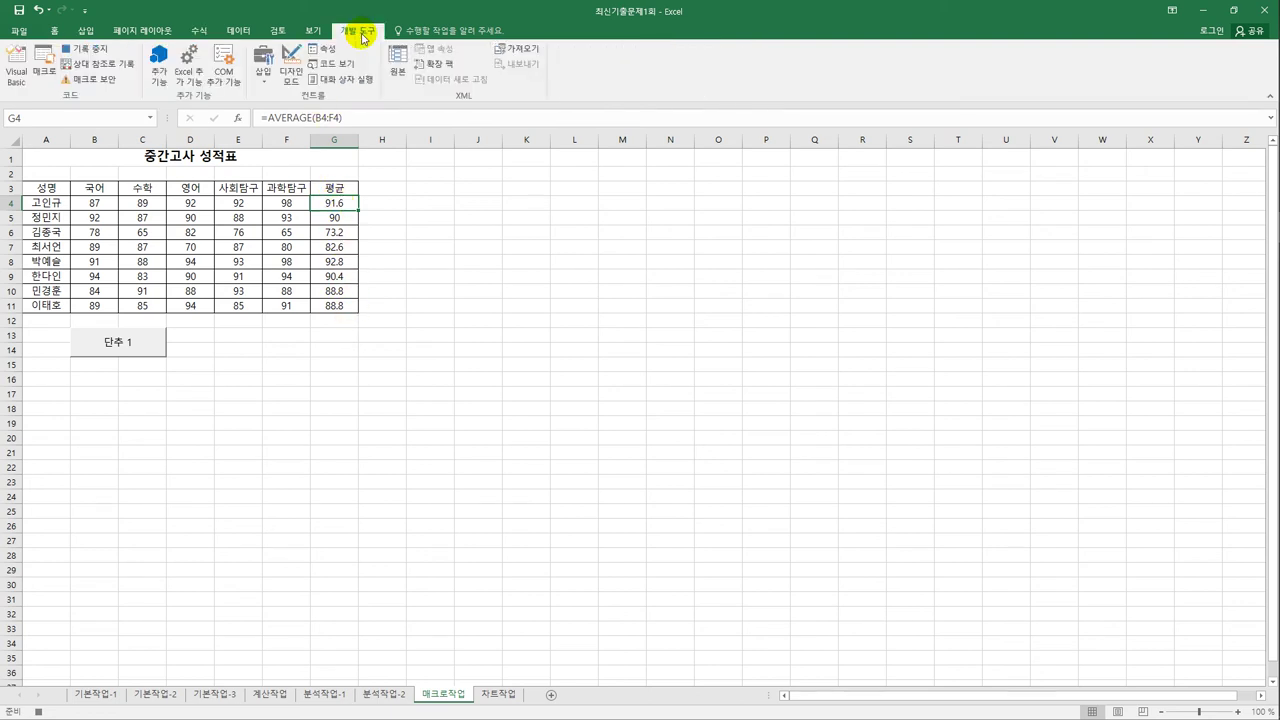
click(92, 48)
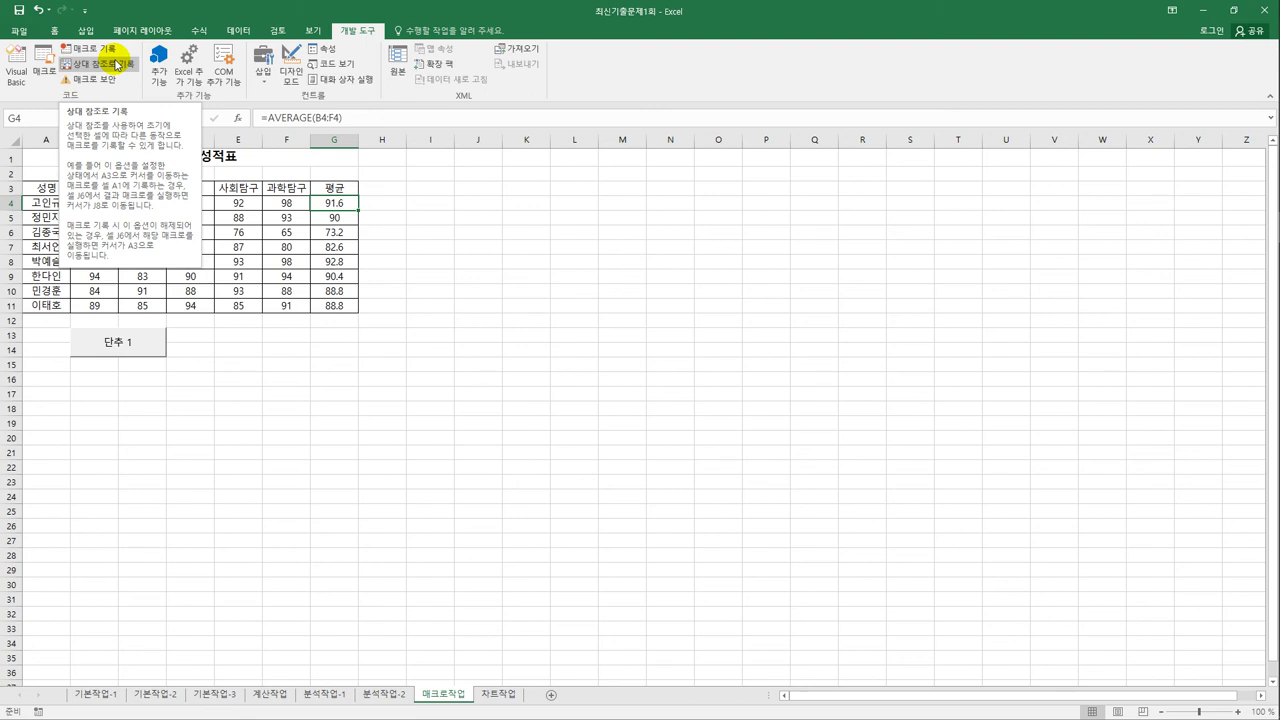
Change the form button's label to 평균.
right_click(130, 345)
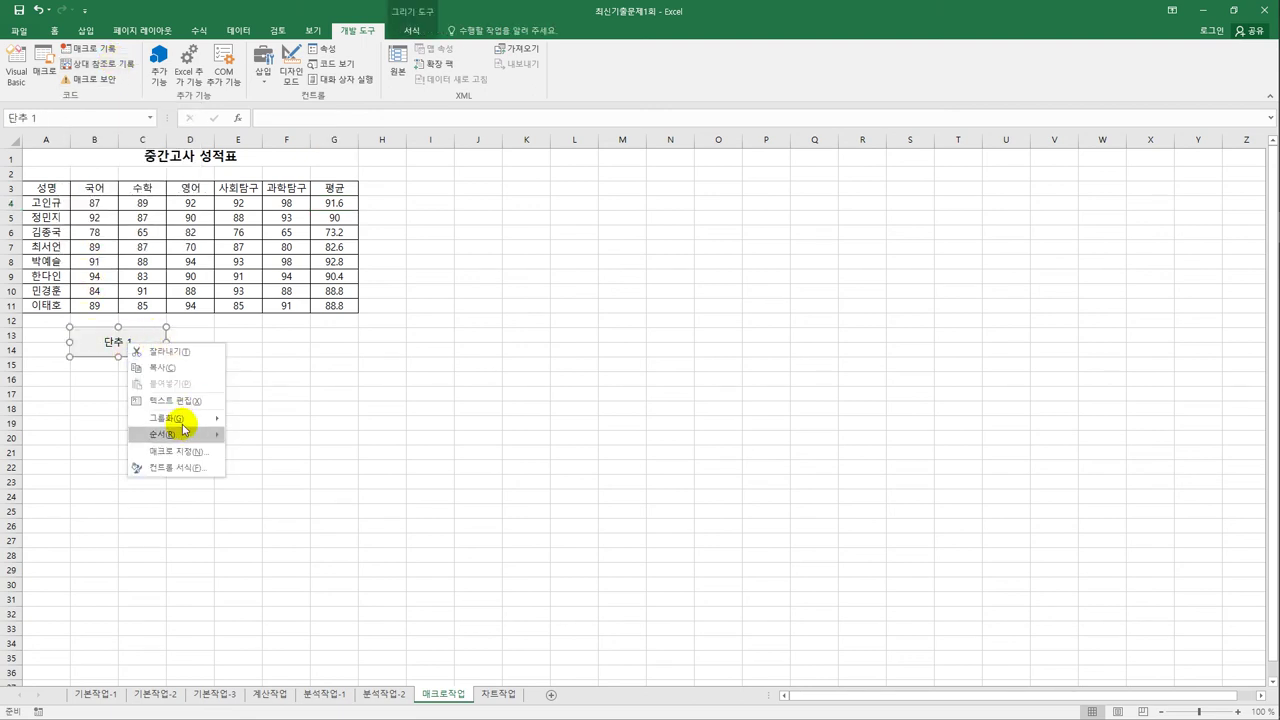
click(180, 400)
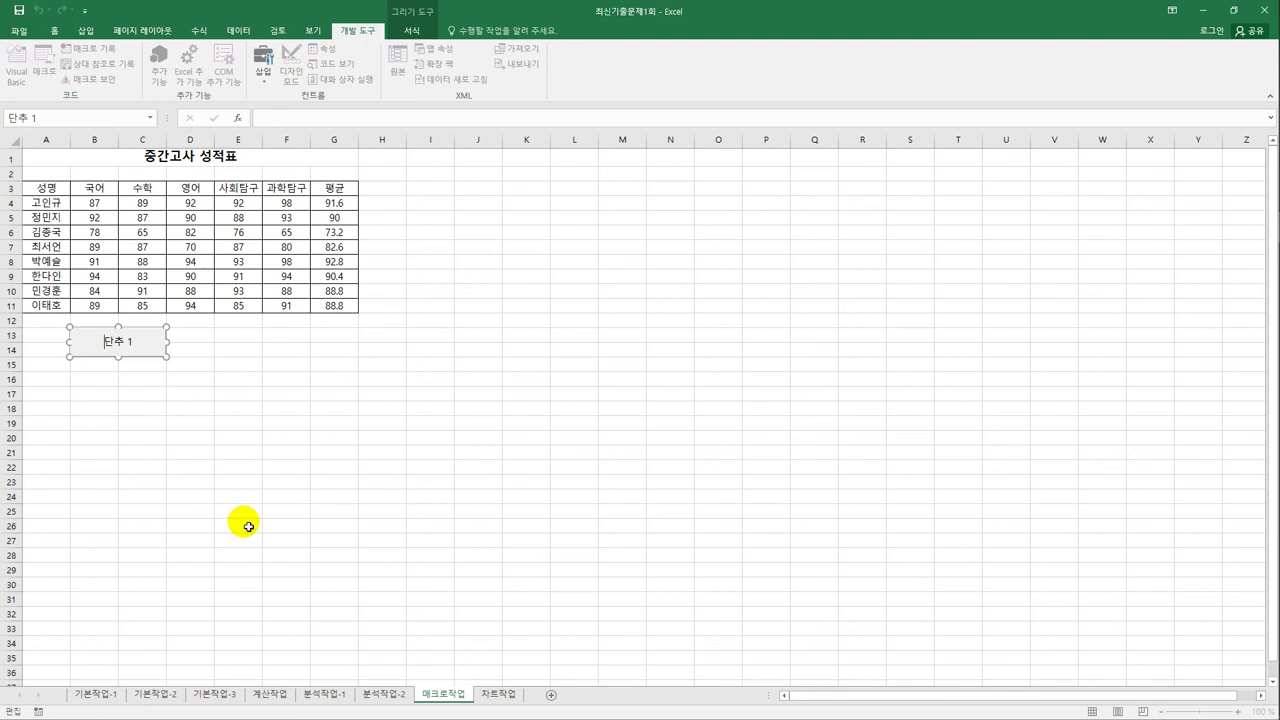
key(ctrl+a)
text(평균)
click(248, 526)
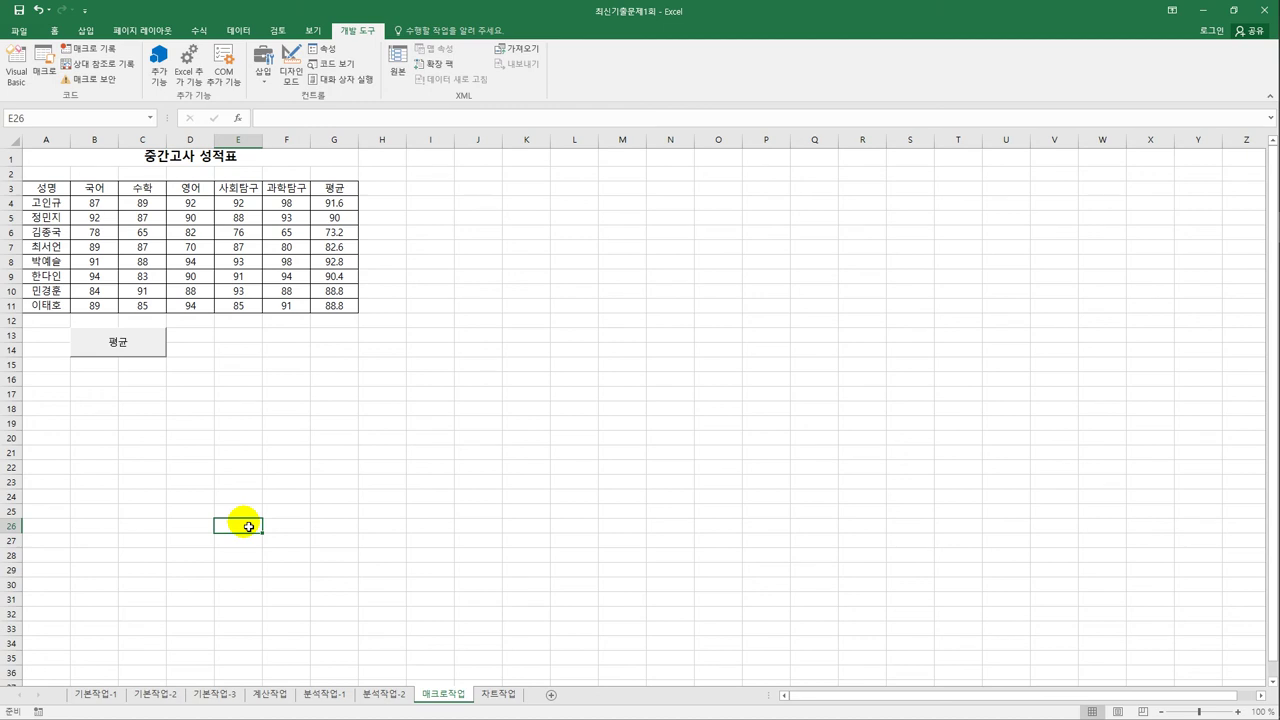
Draw a rectangle shape covering cells E13:F14, about 3.81 cm wide and 1.16 cm high, and enter 셀스타일 as its text.
click(82, 33)
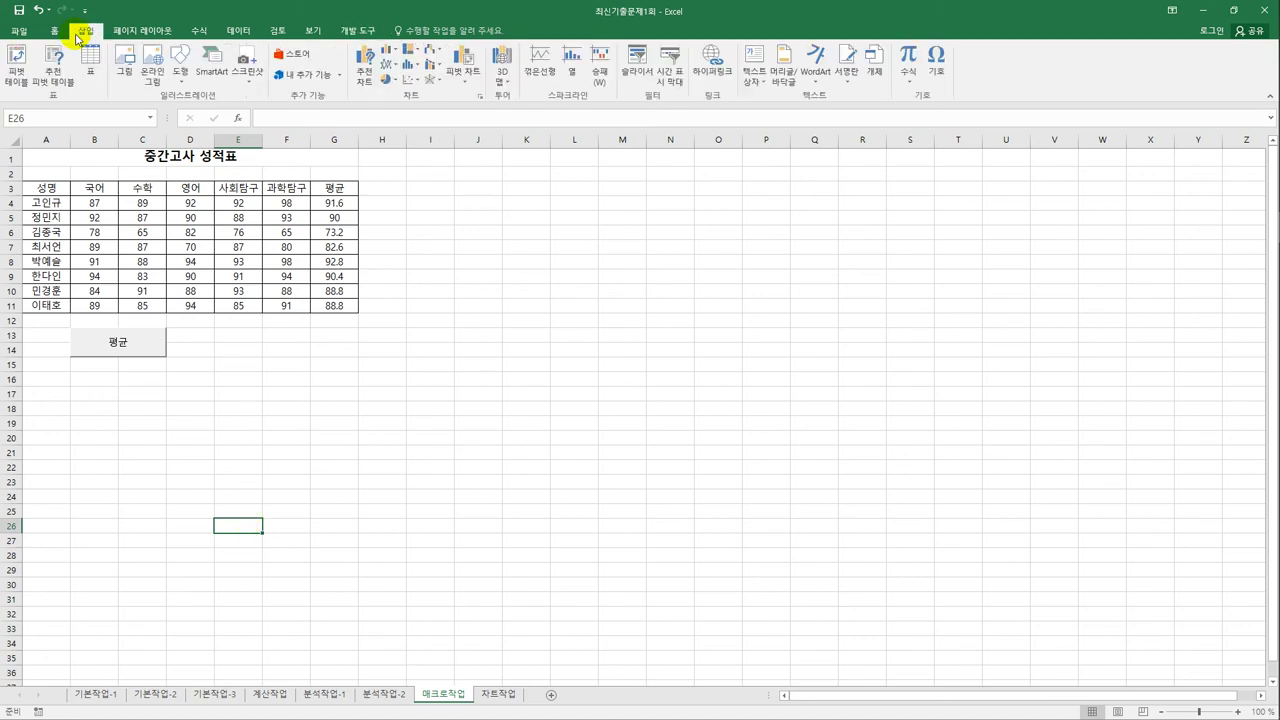
click(179, 64)
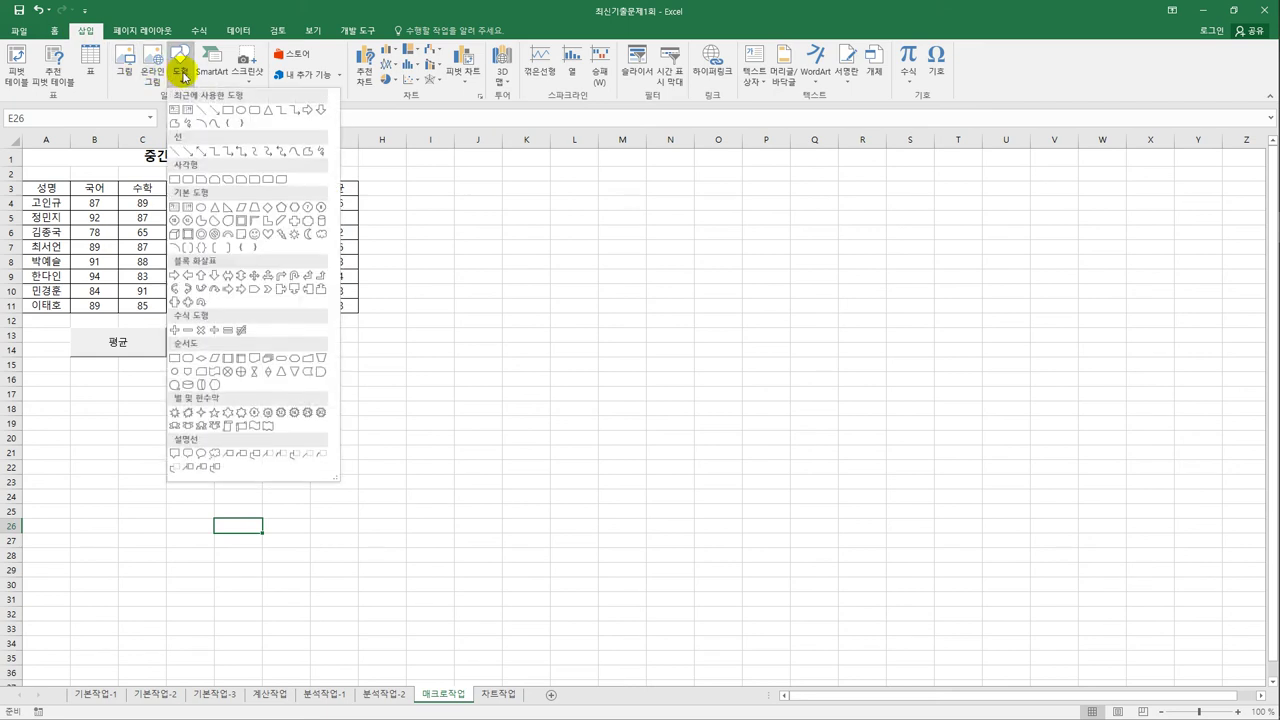
click(175, 181)
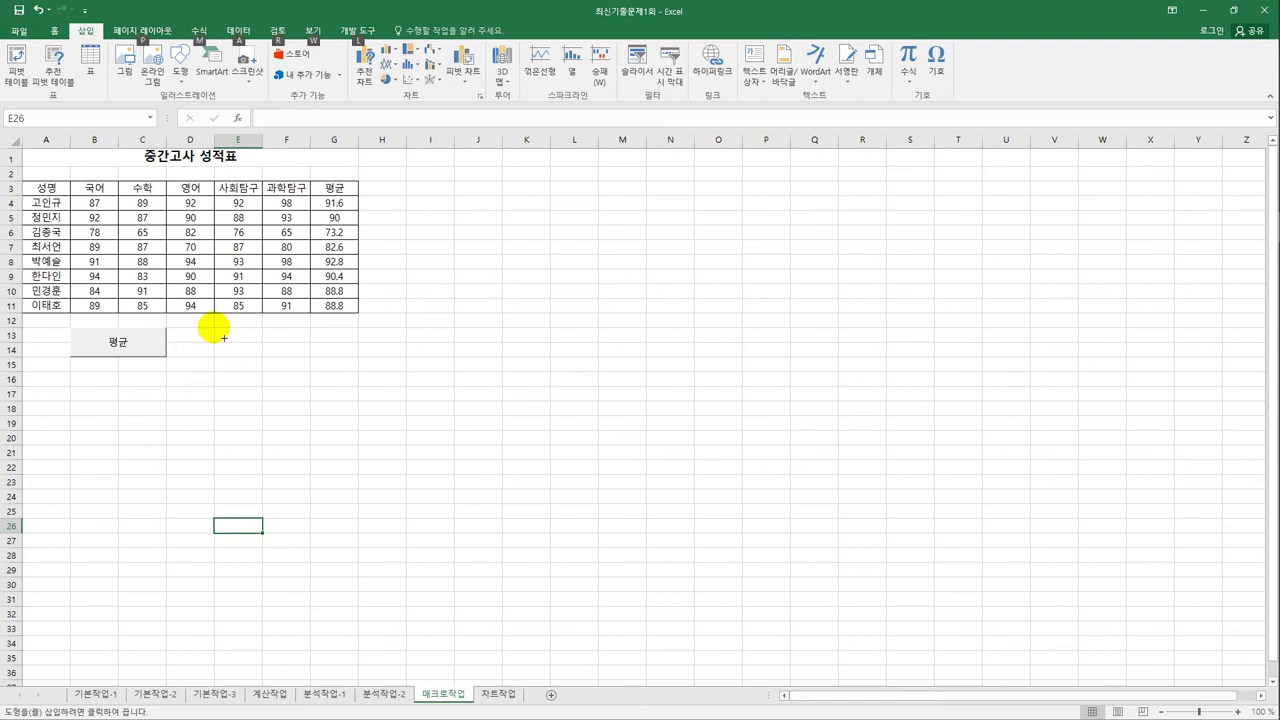
drag(213, 327, 303, 362)
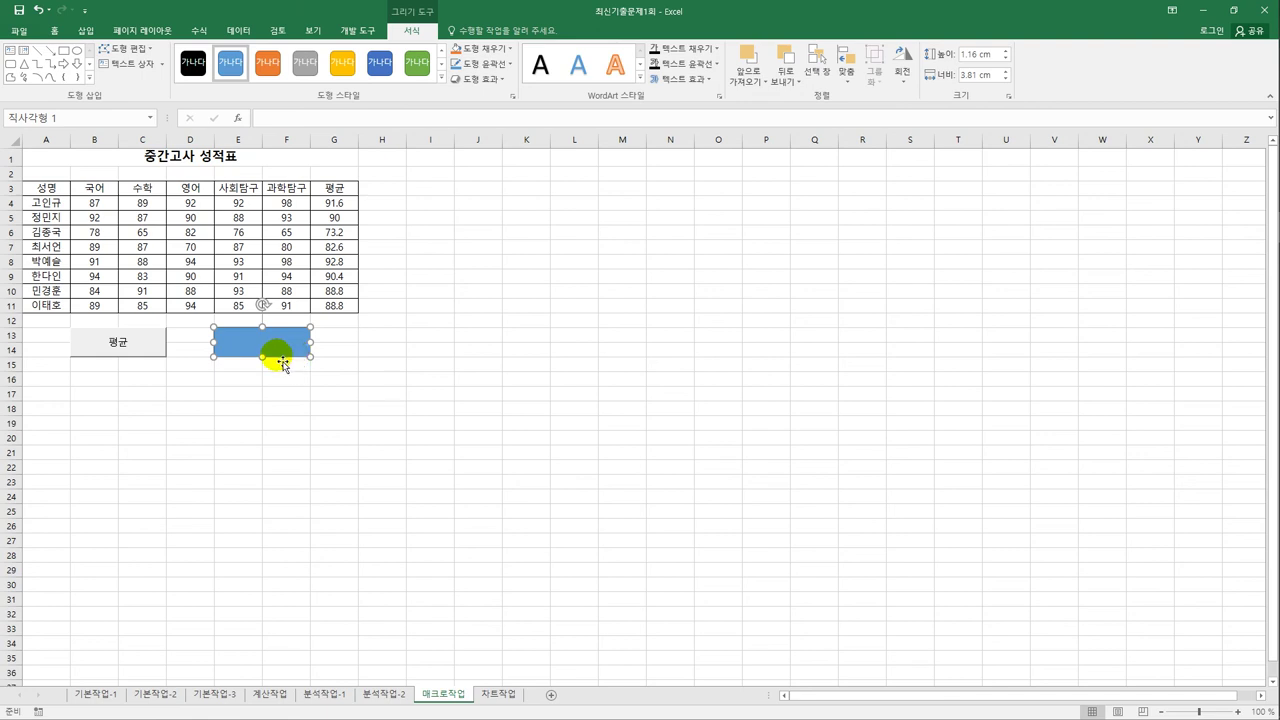
text(셀스타일)
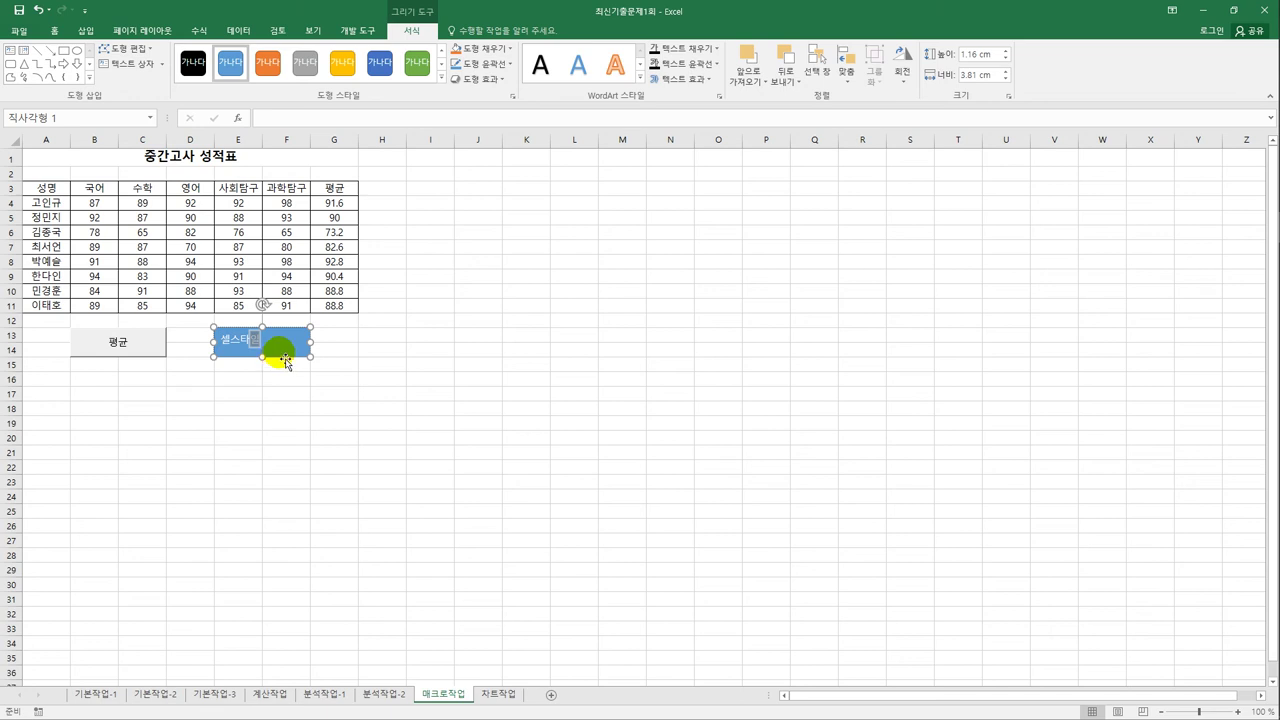
Assign a new macro named 셀스타일 to the rectangle and start recording it in the current workbook.
right_click(297, 343)
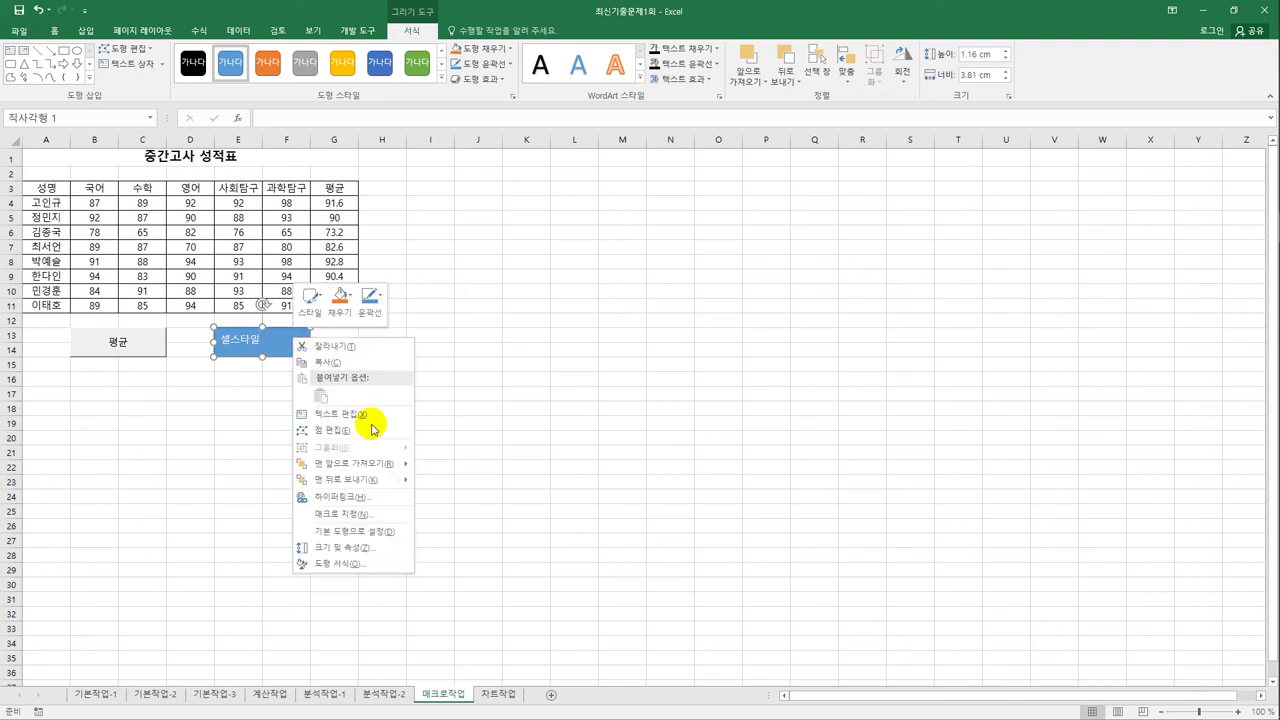
click(366, 513)
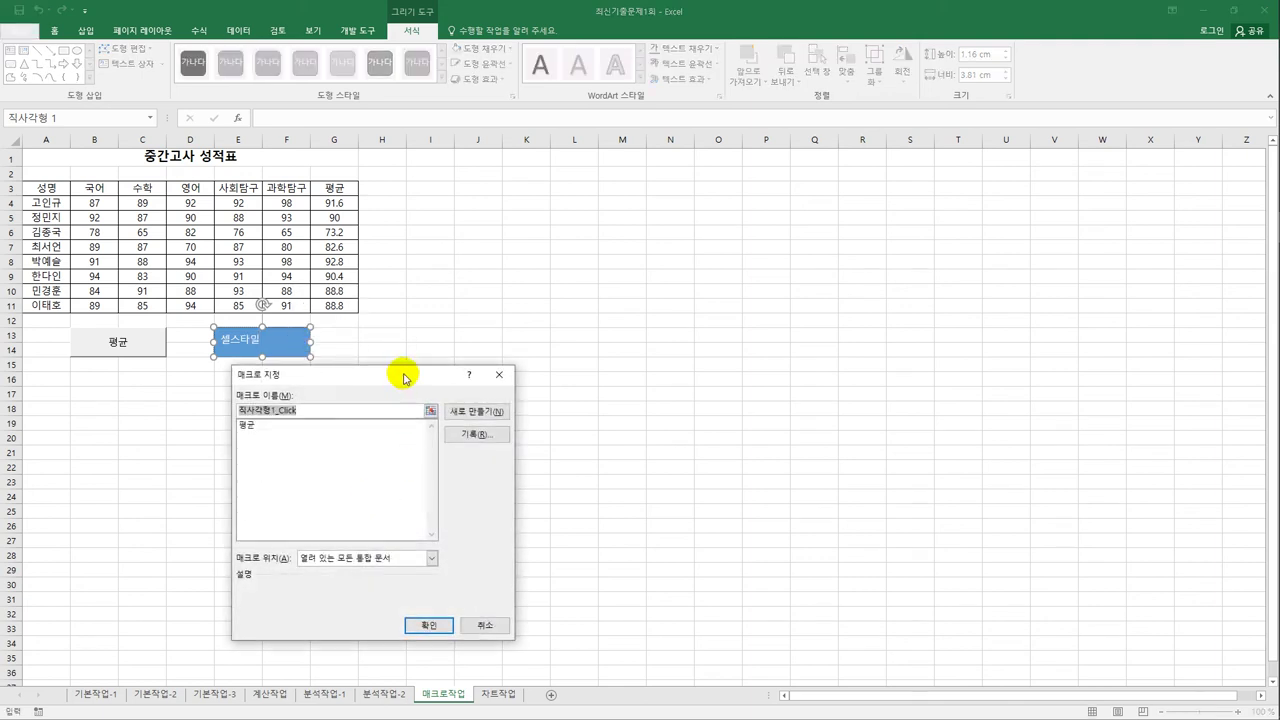
drag(399, 380, 630, 290)
text(셀스타일)
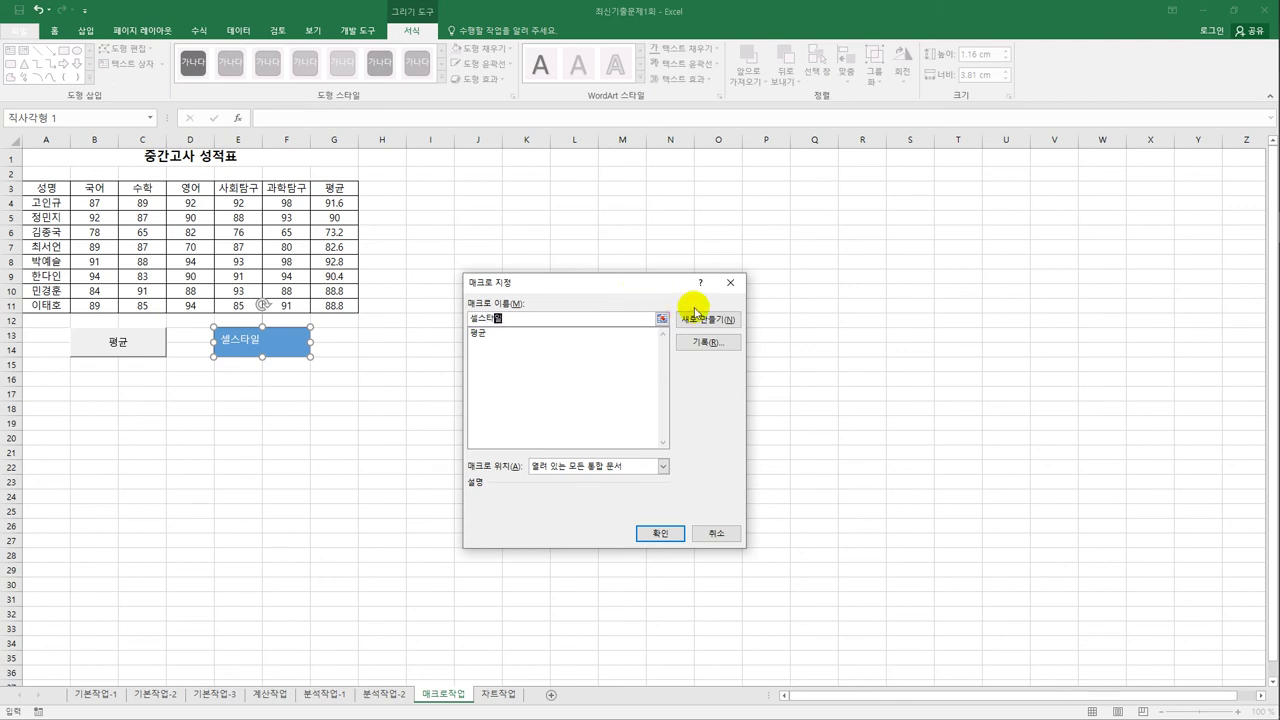
click(712, 343)
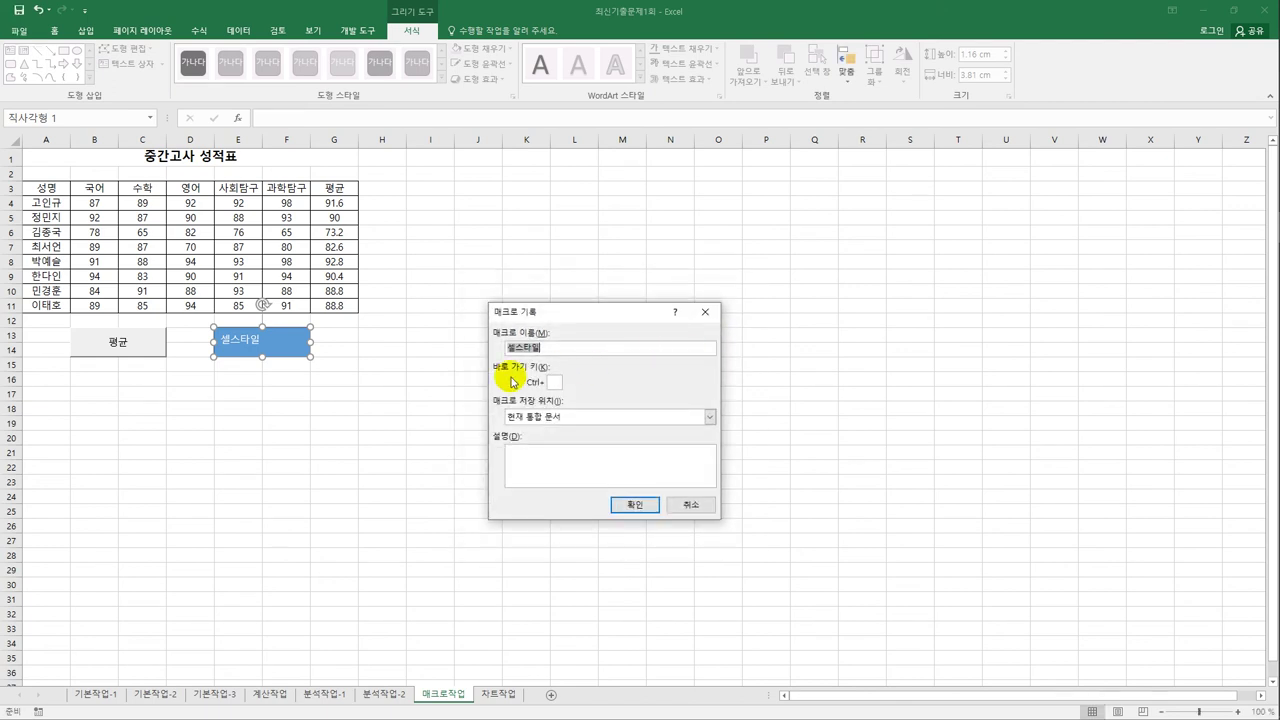
click(632, 505)
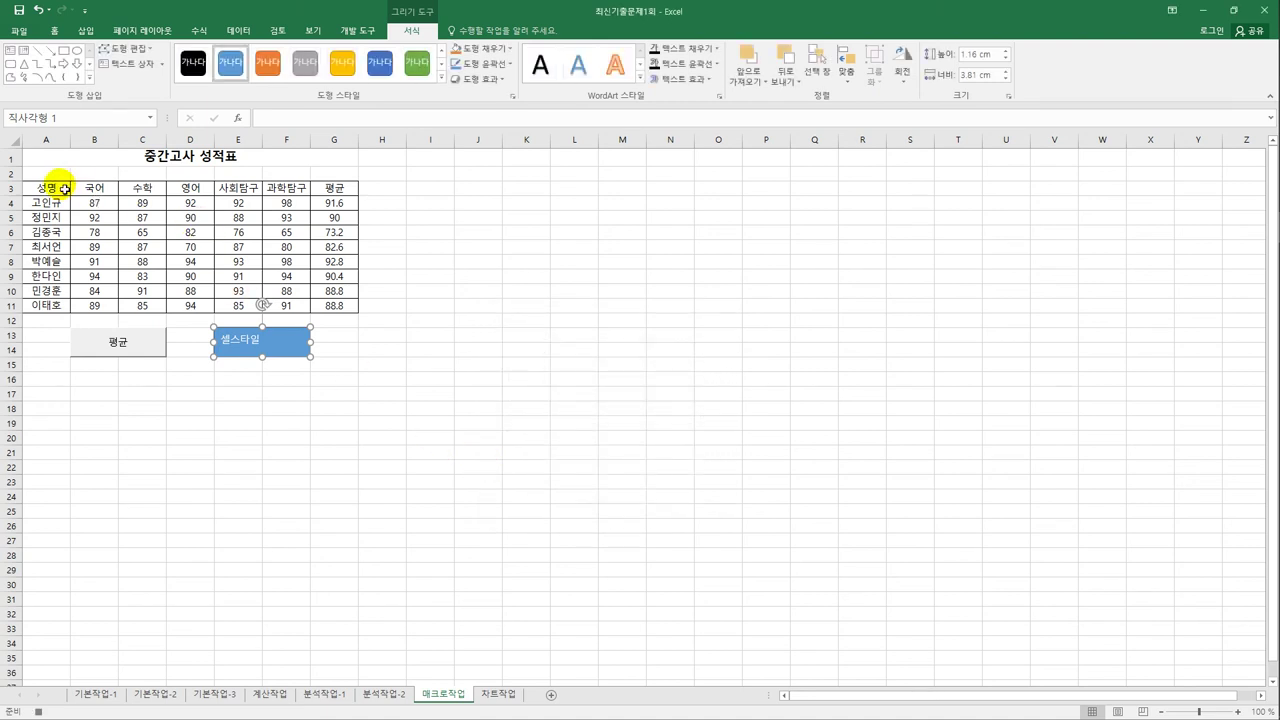
Record applying the 강조색6 cell style to the header cells A3:G3, and stop recording the 셀스타일 macro.
drag(58, 188, 329, 189)
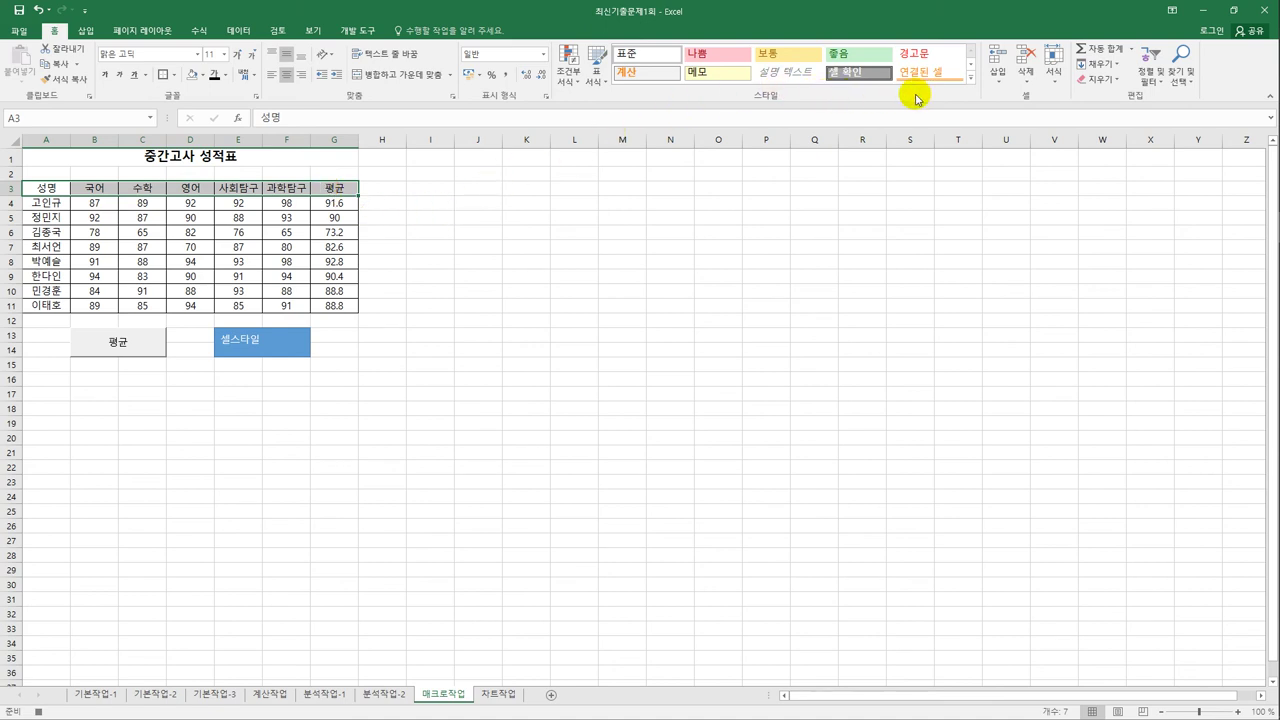
click(968, 78)
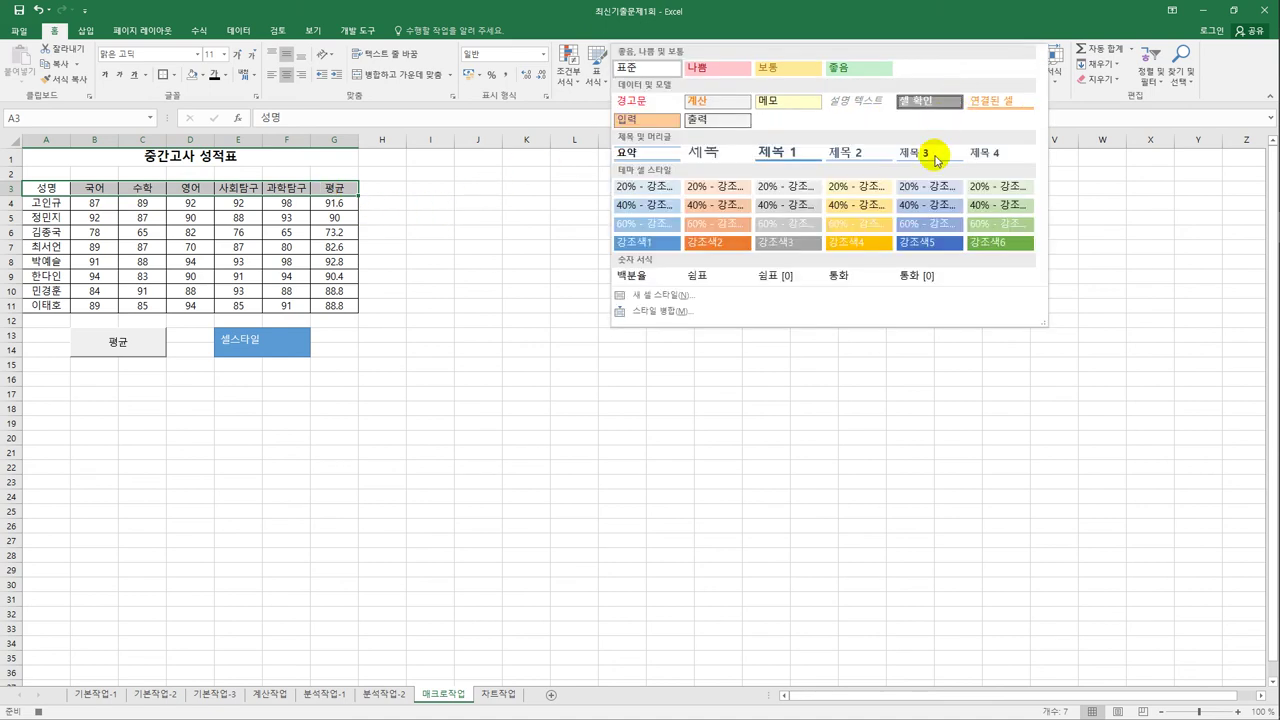
click(977, 244)
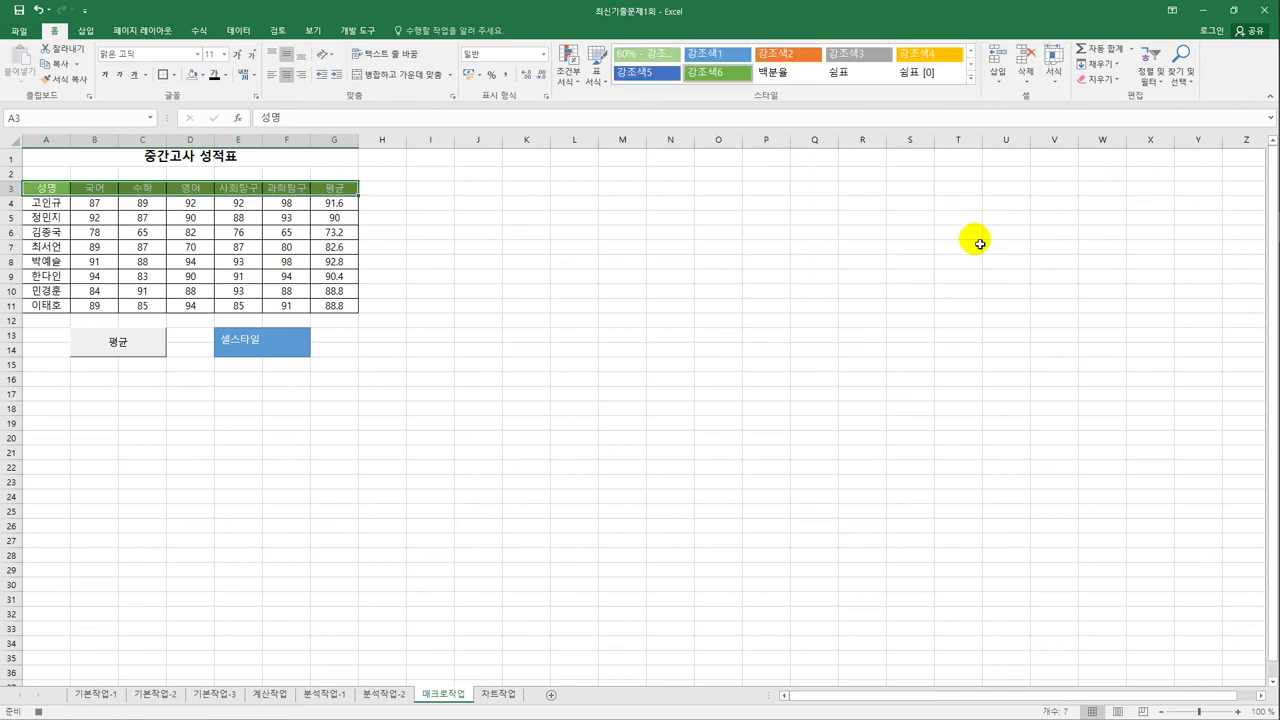
click(332, 188)
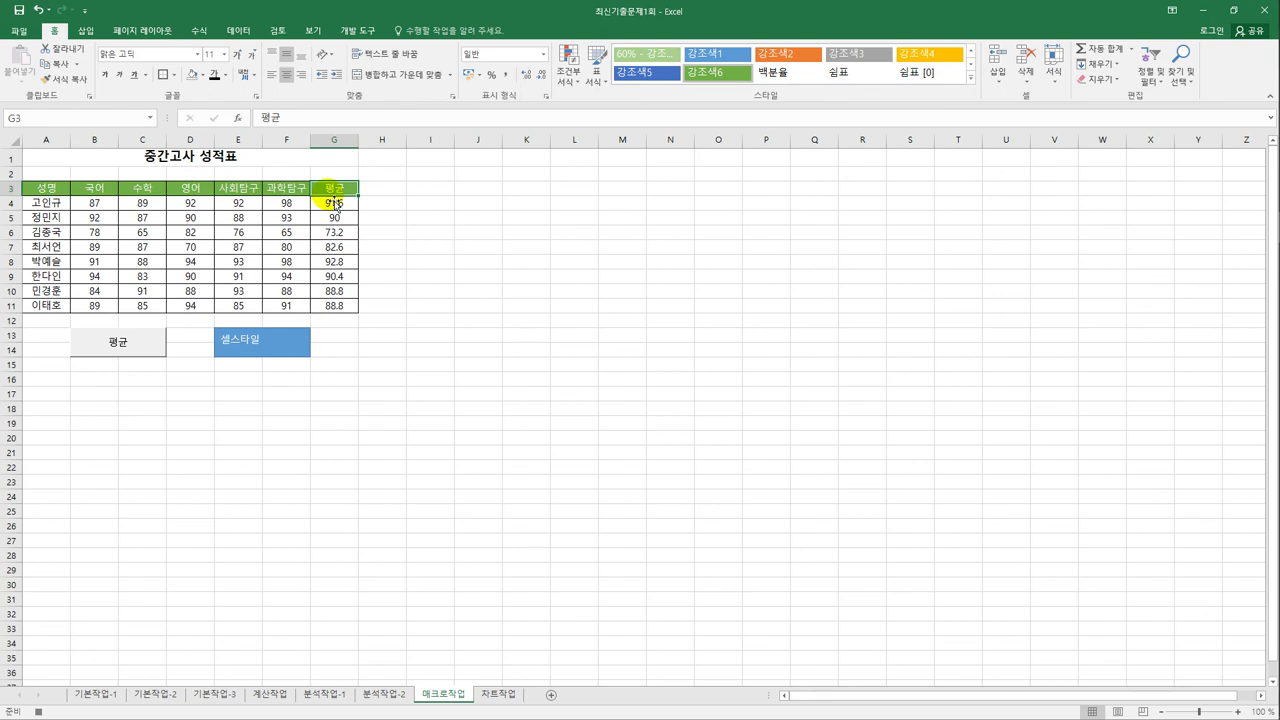
click(350, 30)
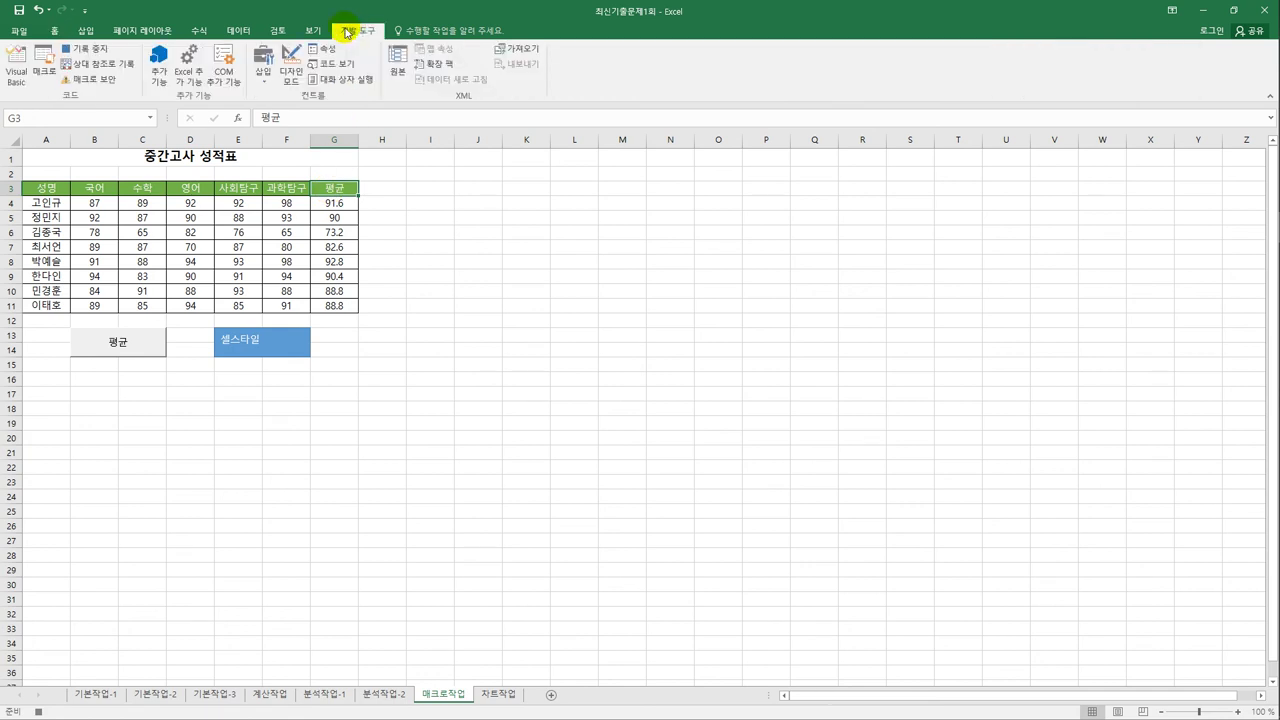
click(97, 52)
click(544, 396)
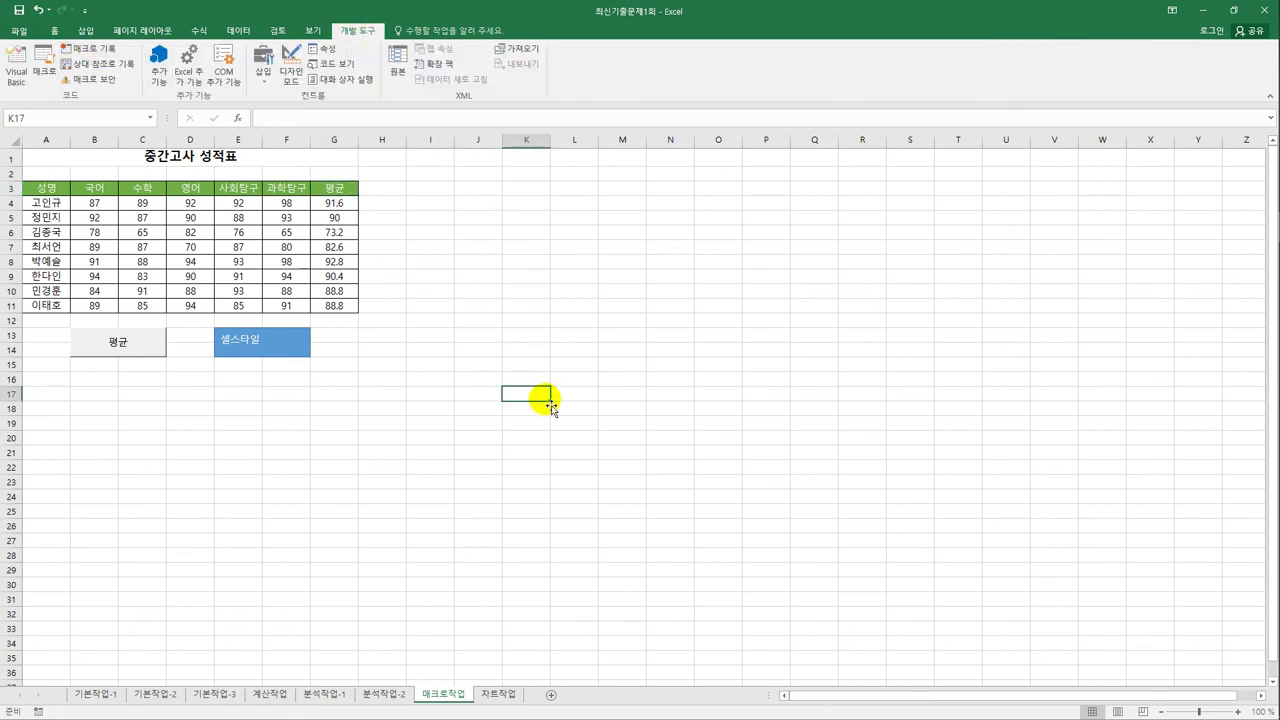
Test the 셀스타일 macro by giving the headers A3:G3 the 강조색5 style and running the macro from its rectangle.
drag(36, 190, 338, 189)
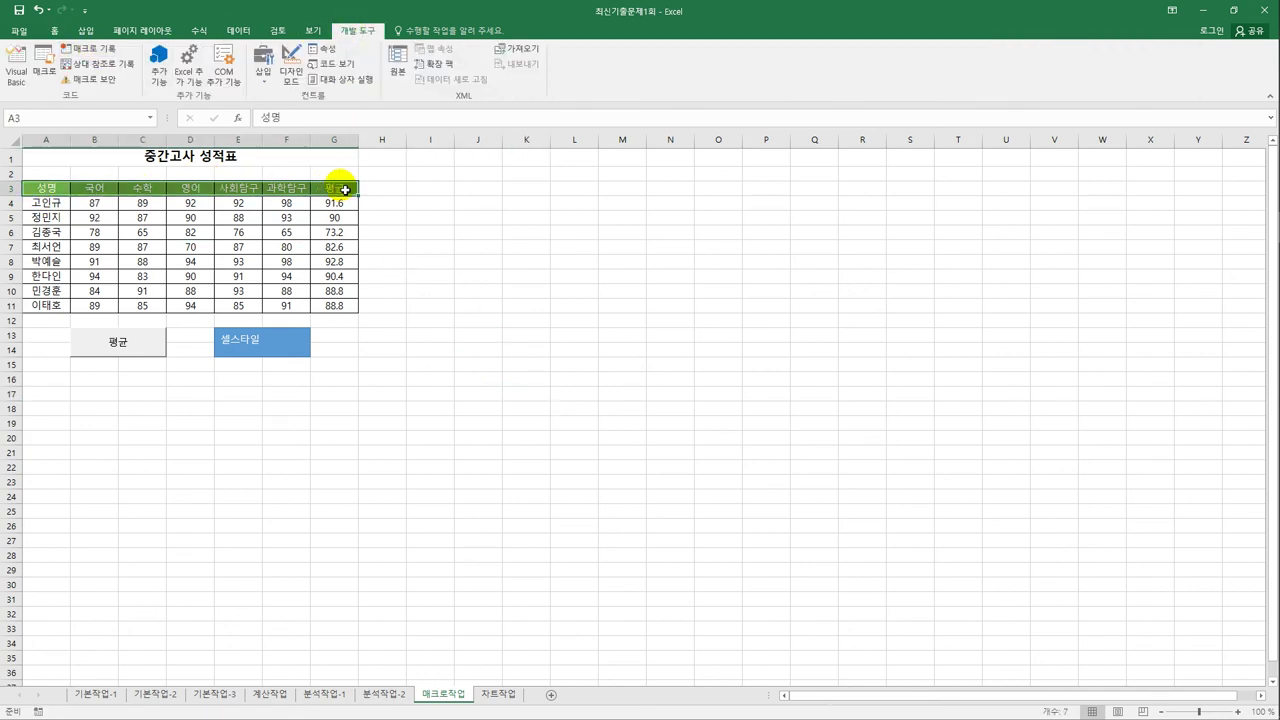
click(54, 30)
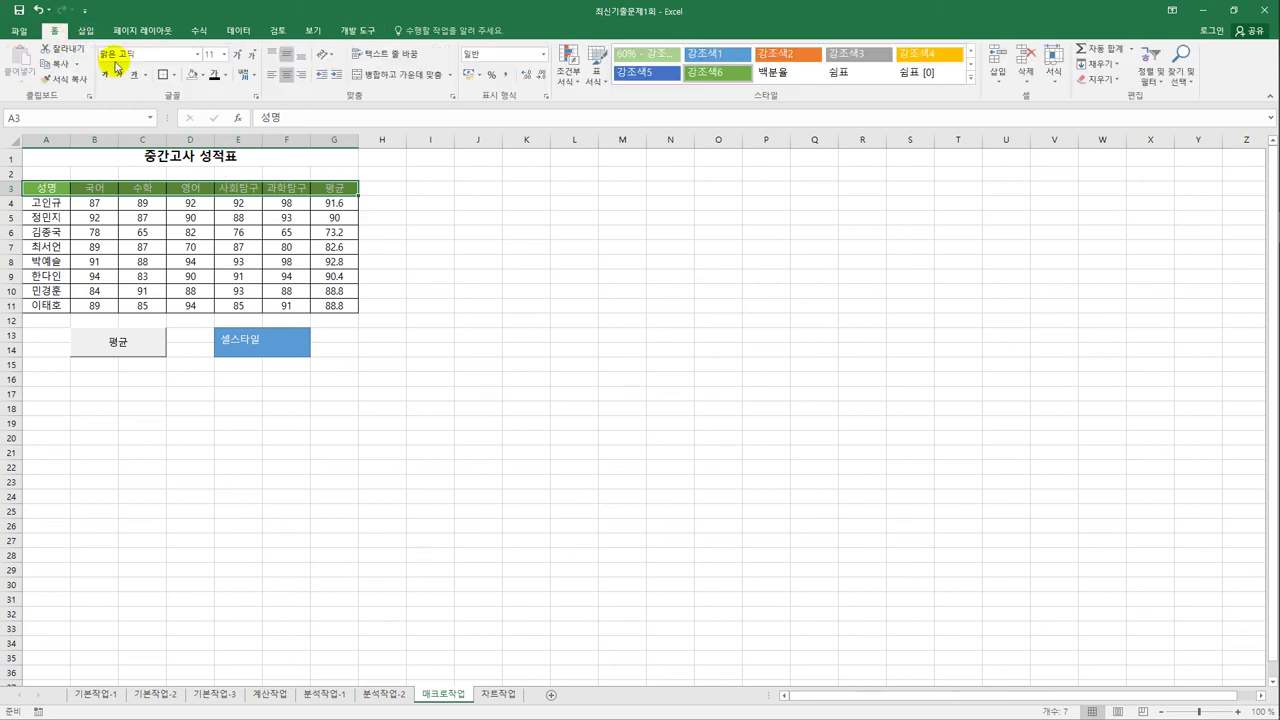
click(650, 74)
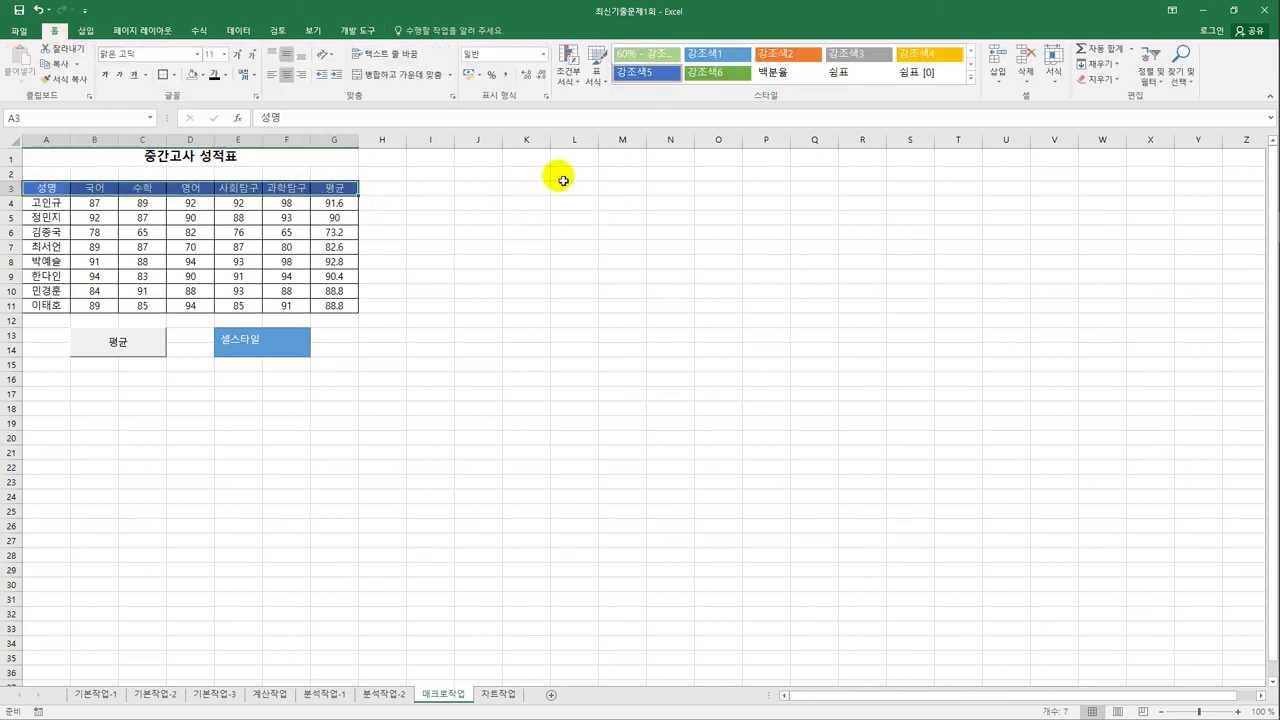
click(556, 377)
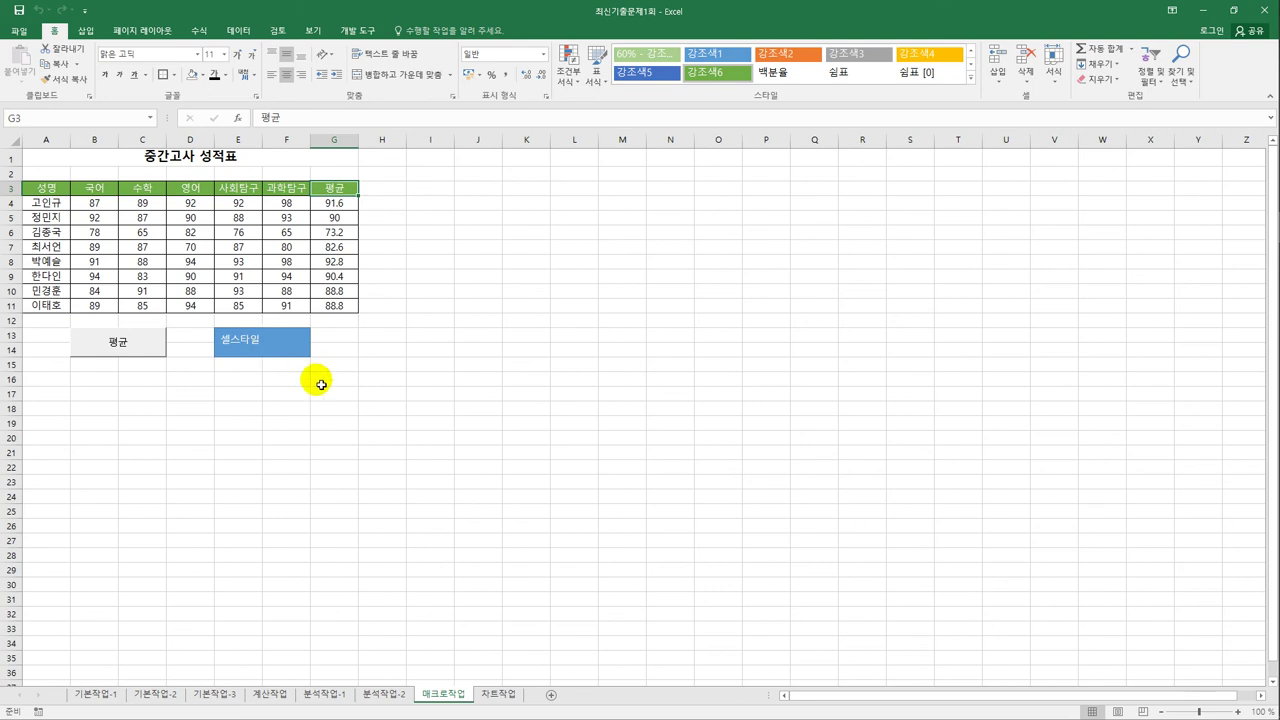
Test the 평균 macro by clearing the averages in G4:G11 and running the macro from the 평균 button.
click(341, 205)
drag(341, 205, 336, 310)
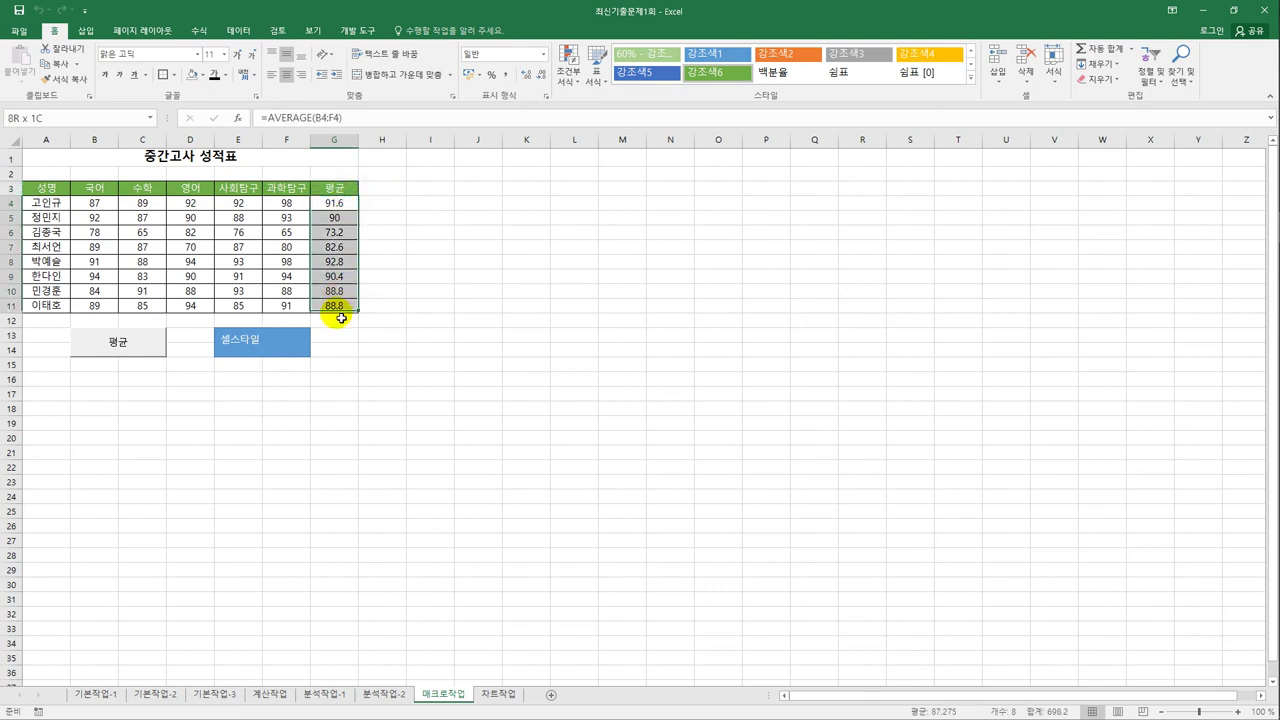
key(Delete)
click(354, 412)
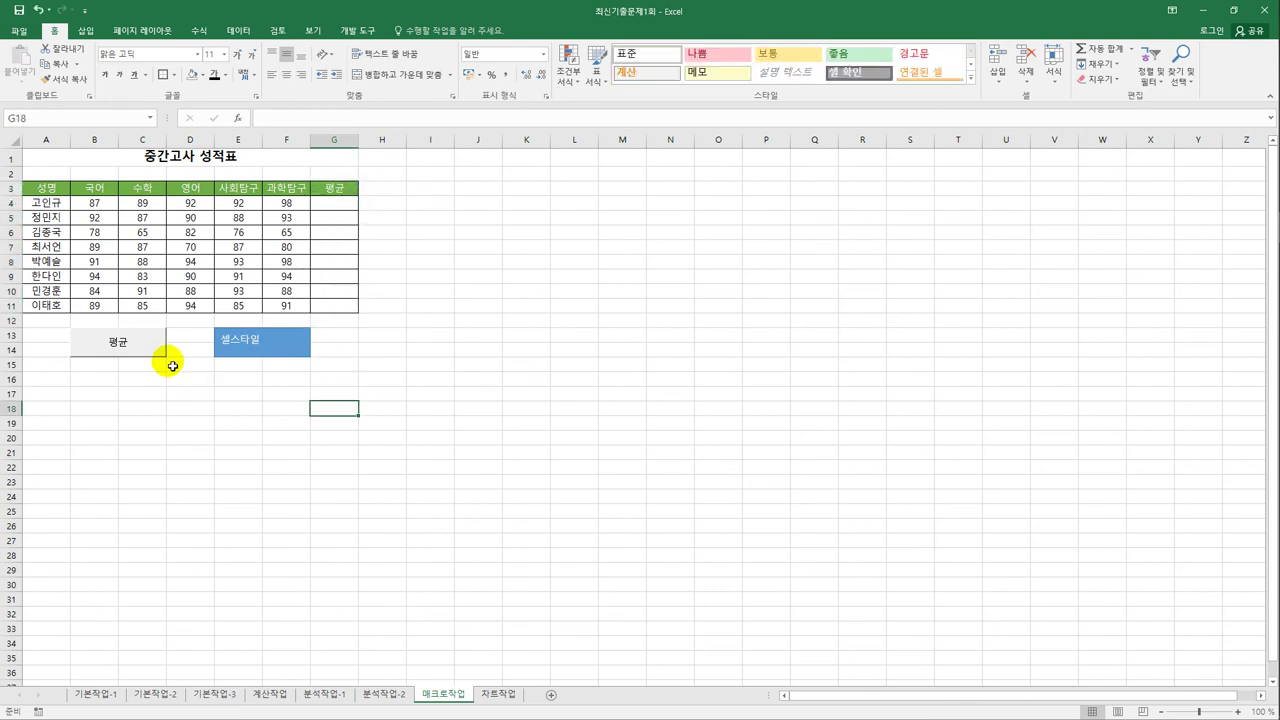
click(157, 351)
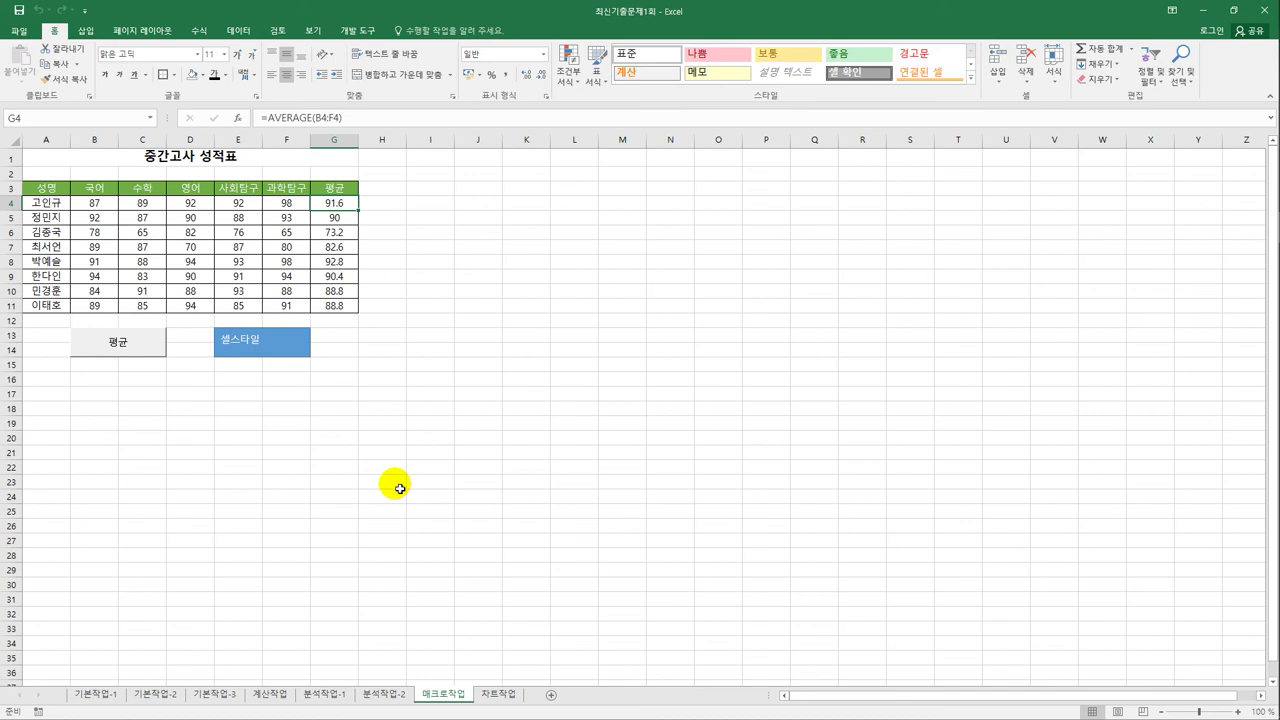
Delete the 출고량 data series from the chart on the 차트작업 sheet.
click(492, 697)
click(498, 518)
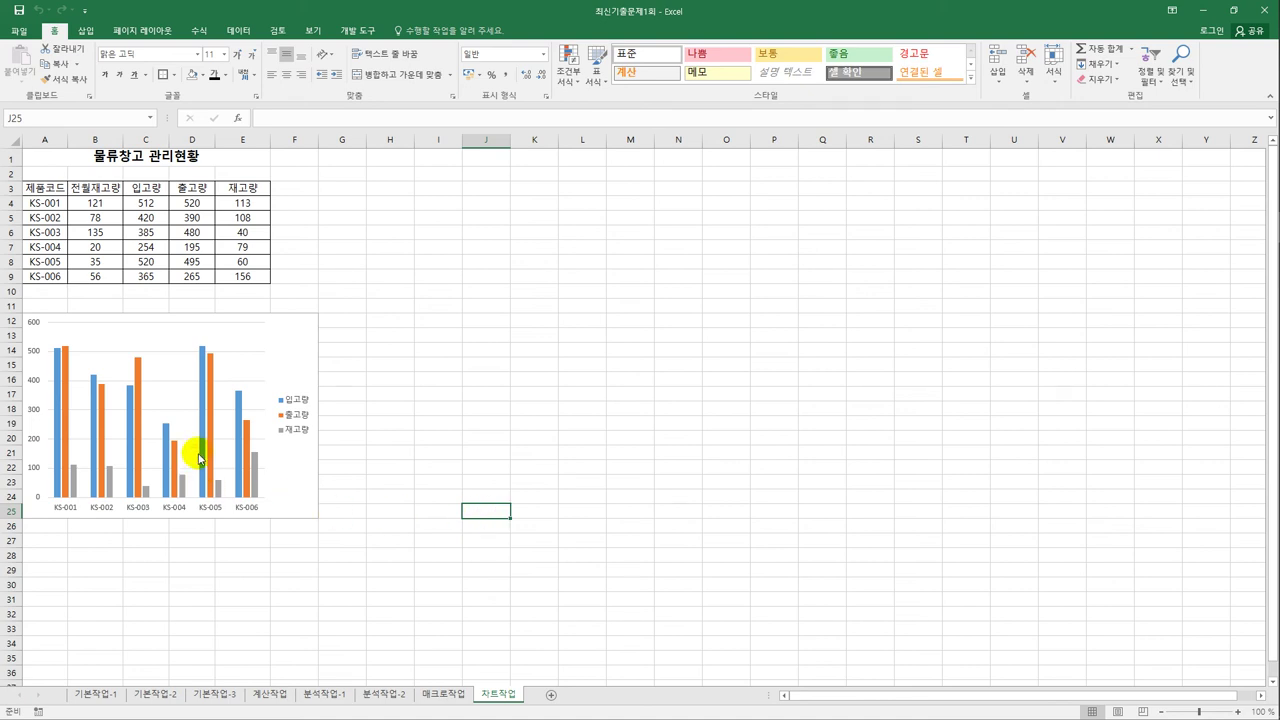
click(137, 372)
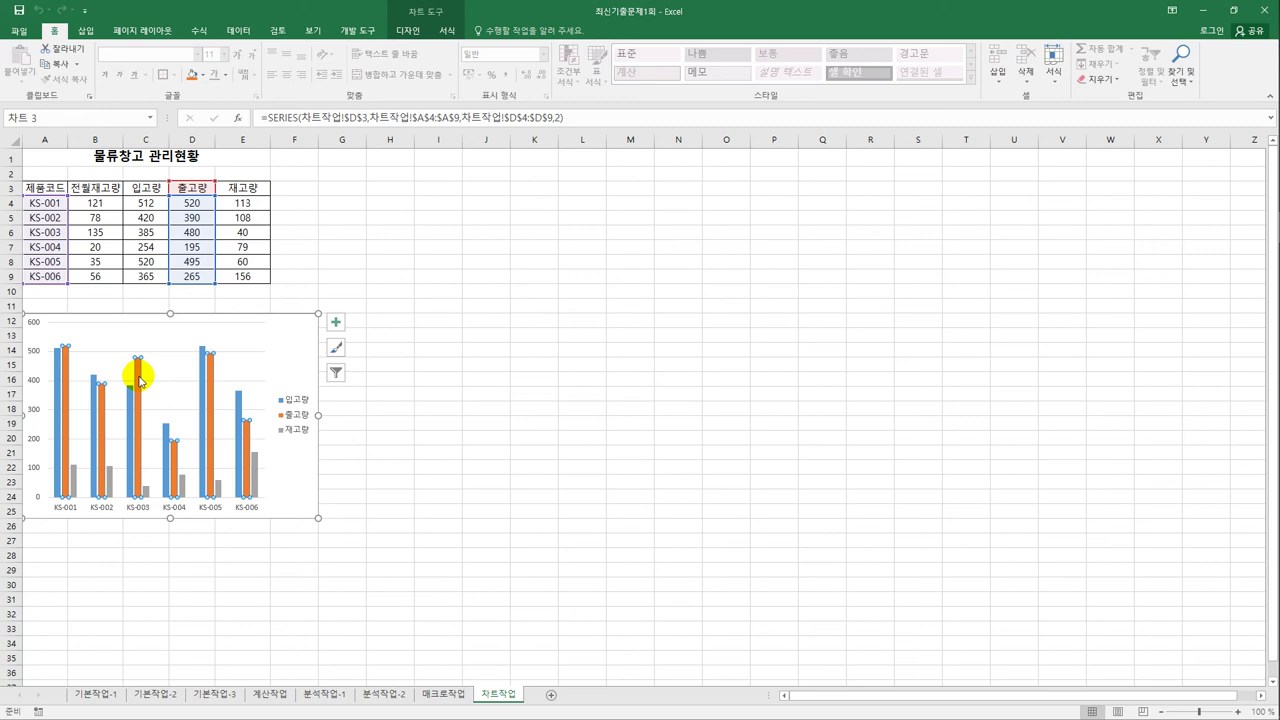
right_click(140, 380)
click(171, 383)
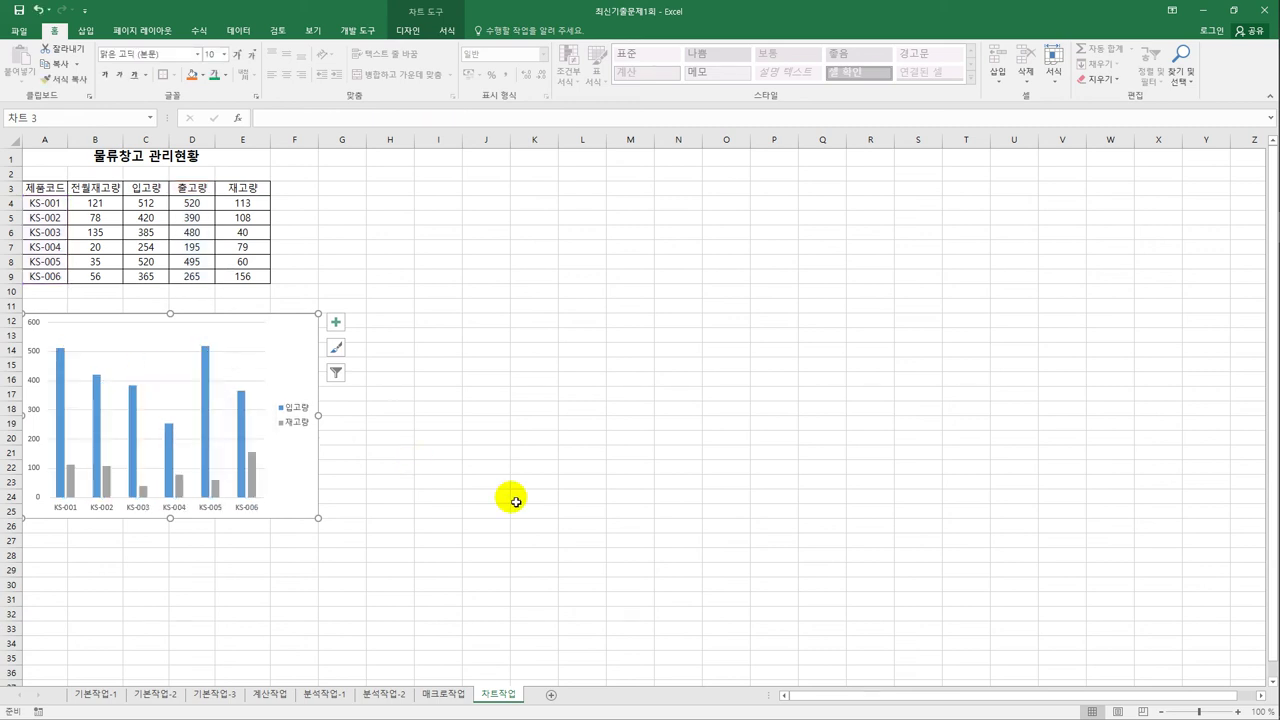
Add a chart title reading 입고량/재고량 현황.
click(336, 322)
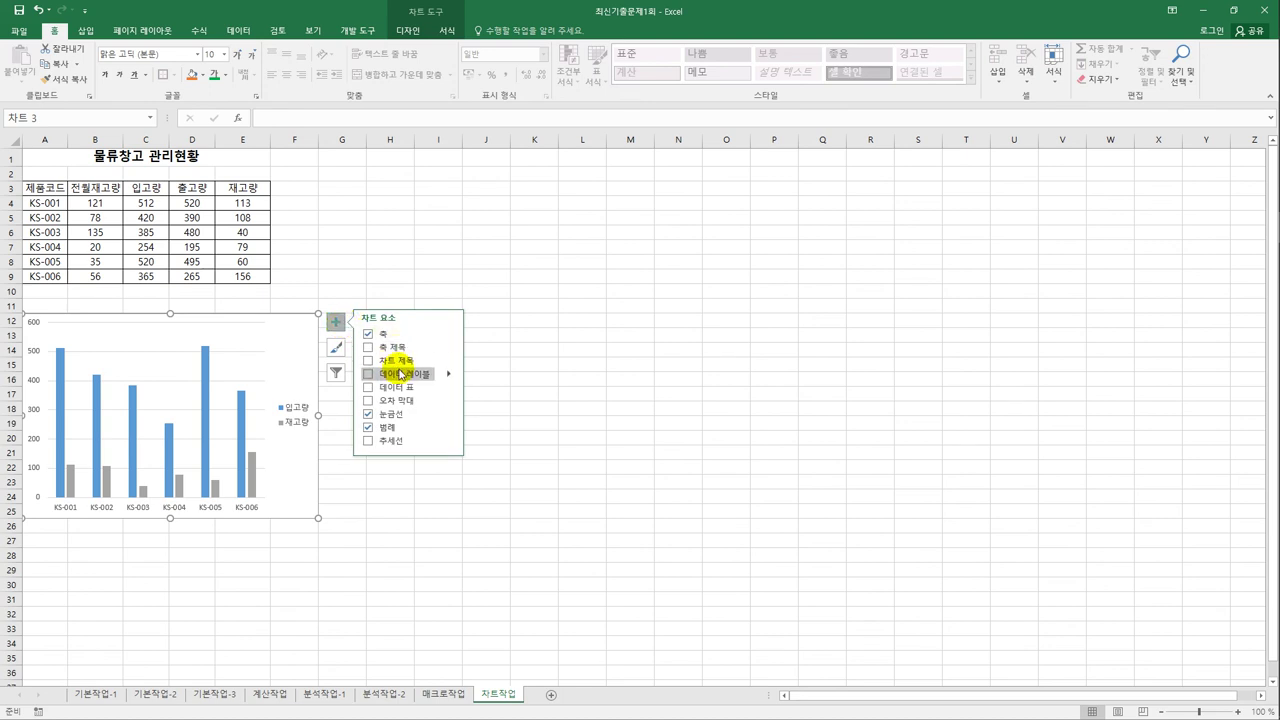
click(380, 360)
click(146, 330)
drag(144, 330, 205, 330)
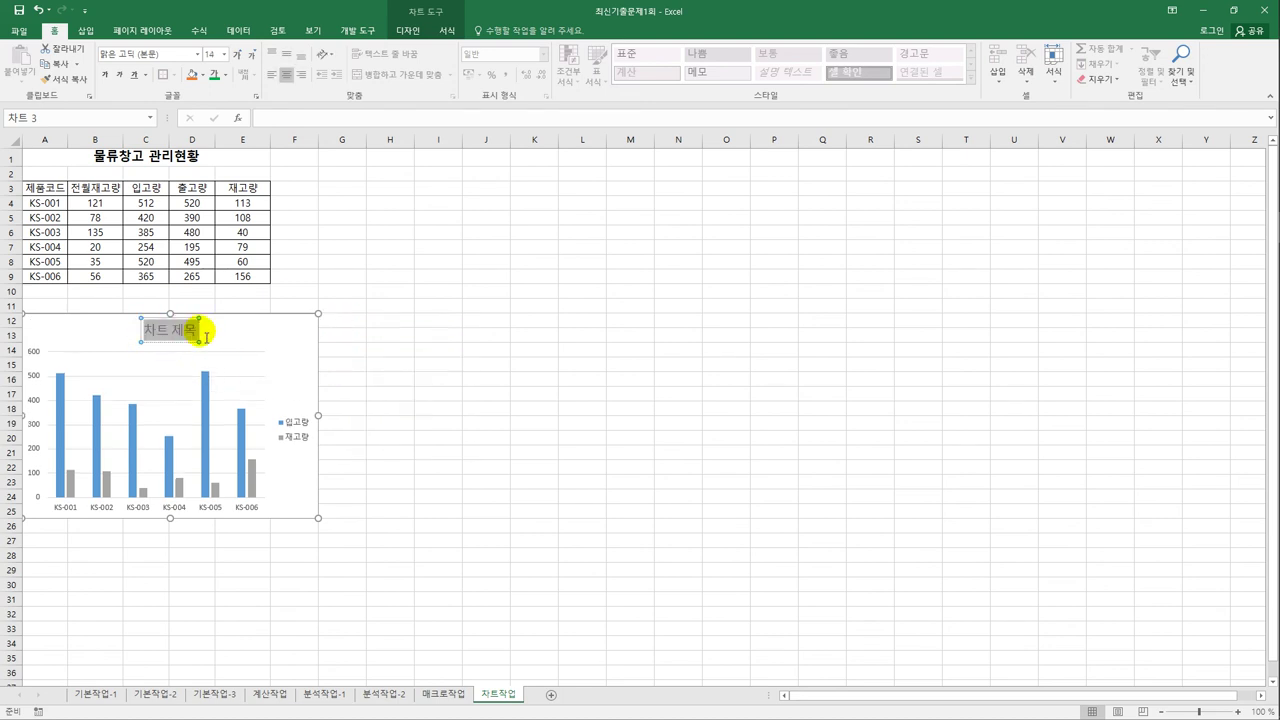
text(입)
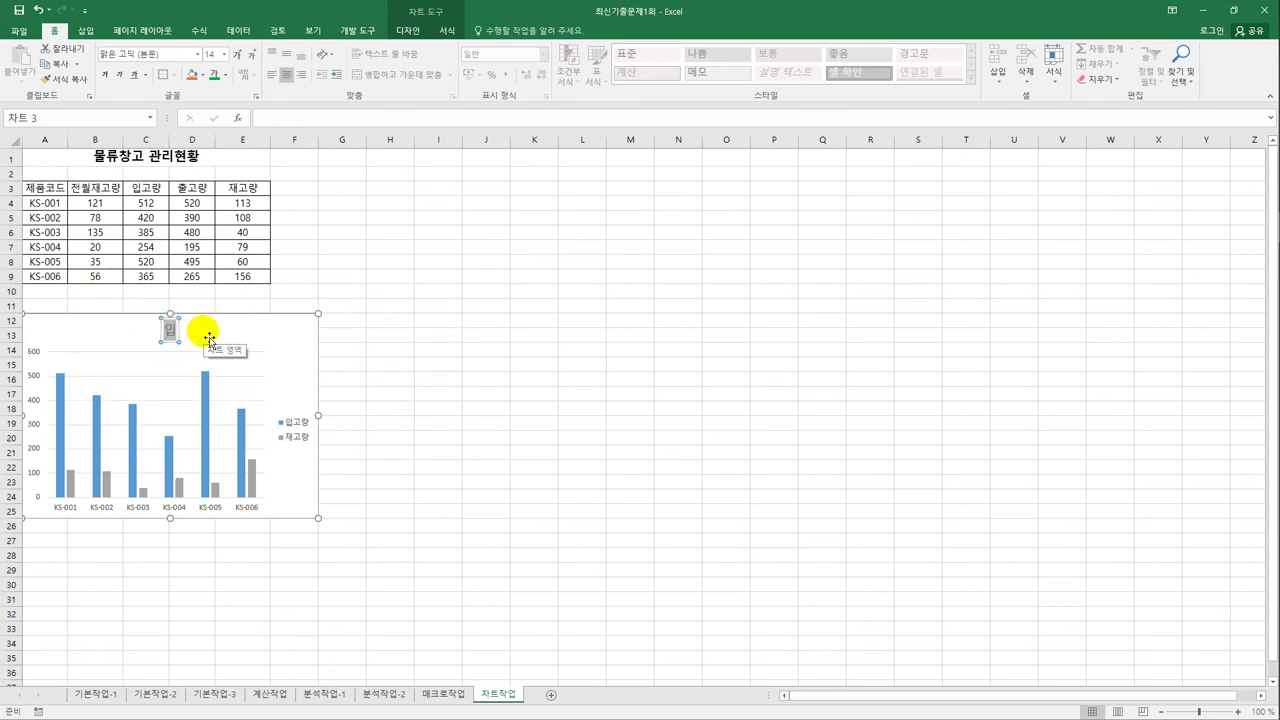
text(고량/)
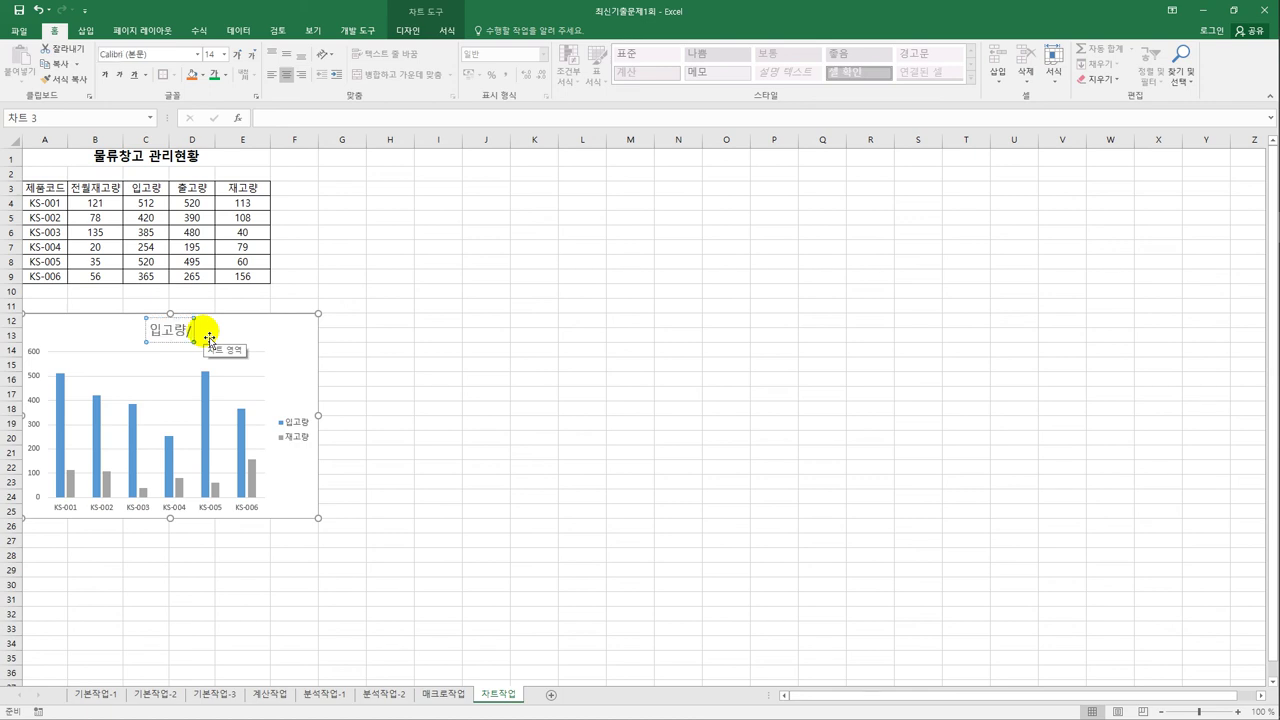
text(재고량 현황)
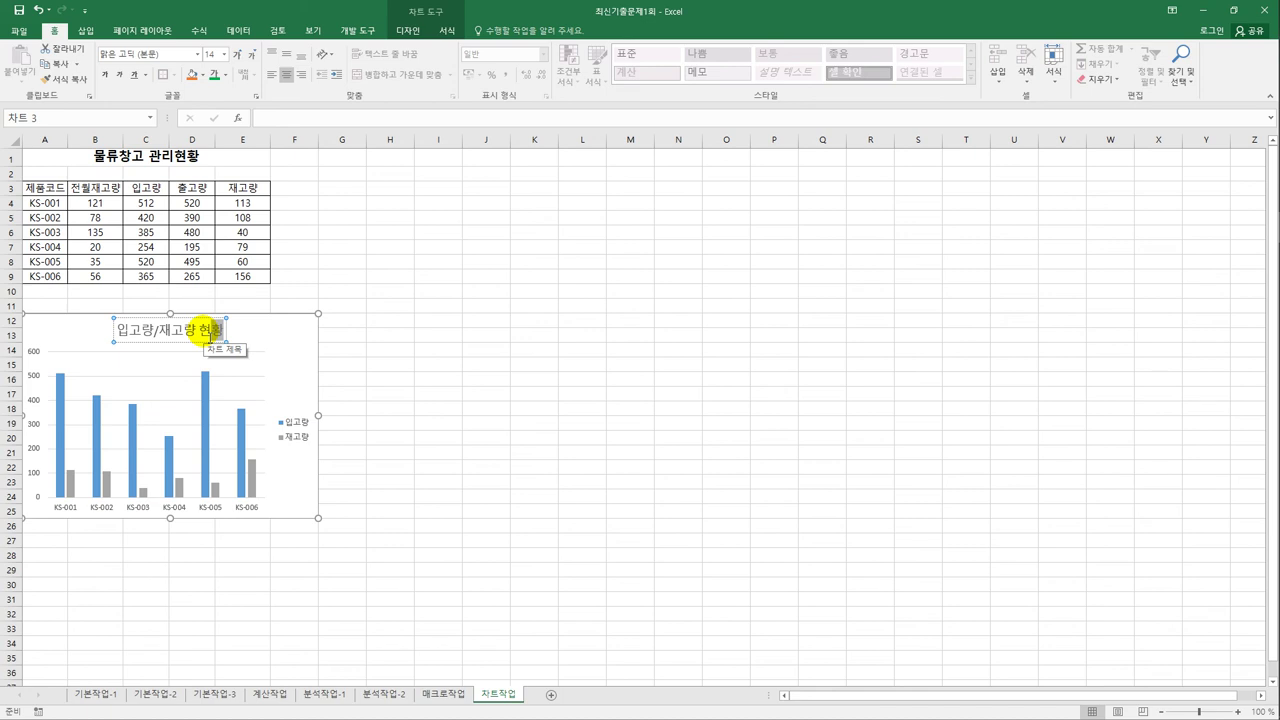
Set the chart title's font to 돋움 and its size to 16.
click(207, 322)
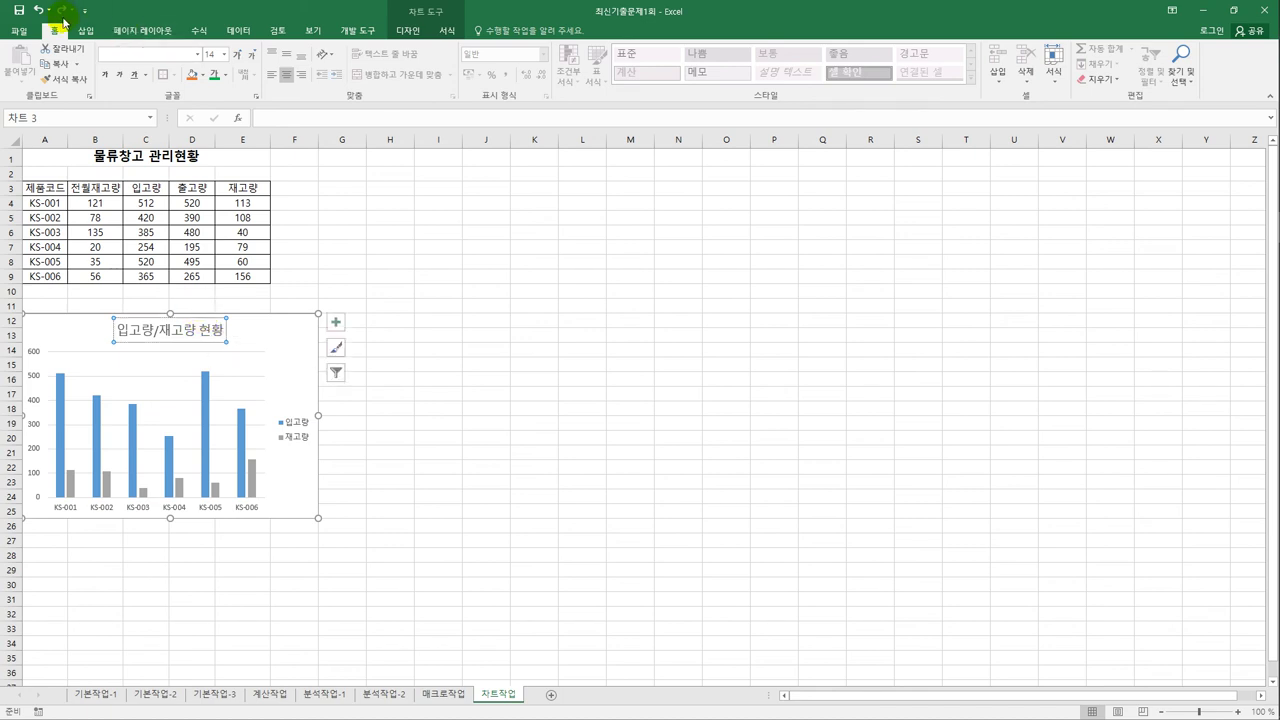
click(197, 57)
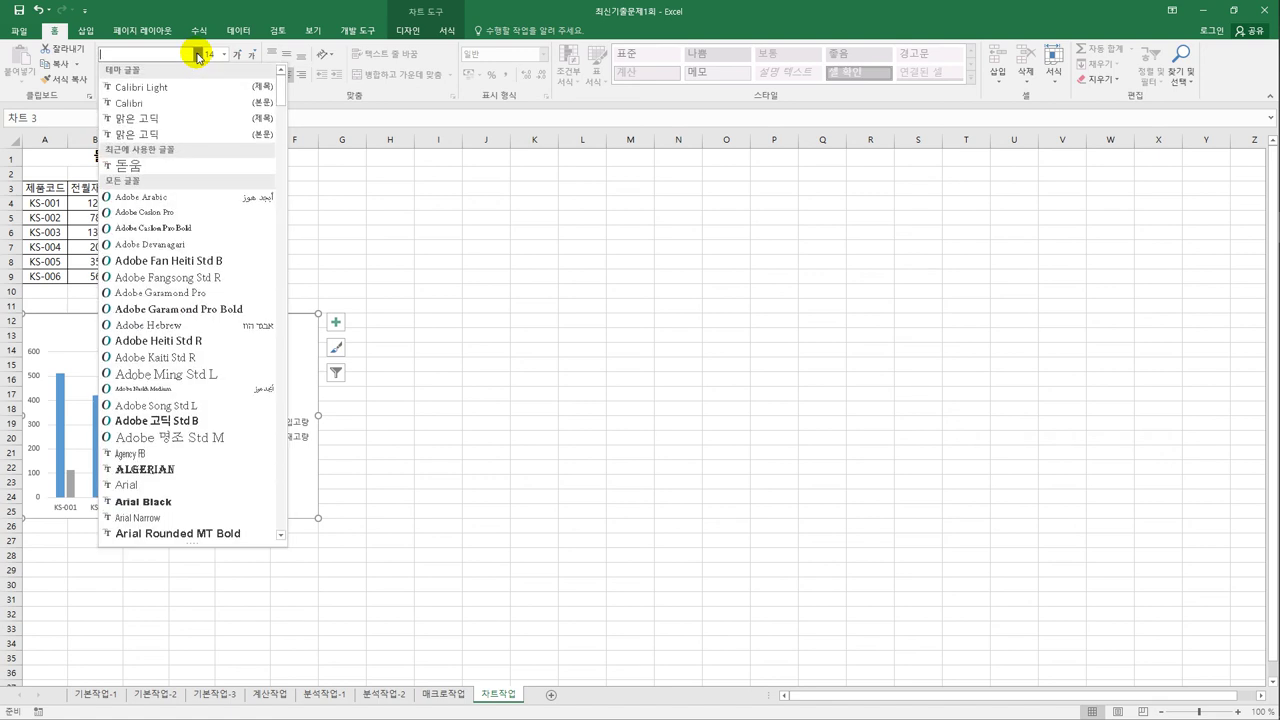
click(191, 166)
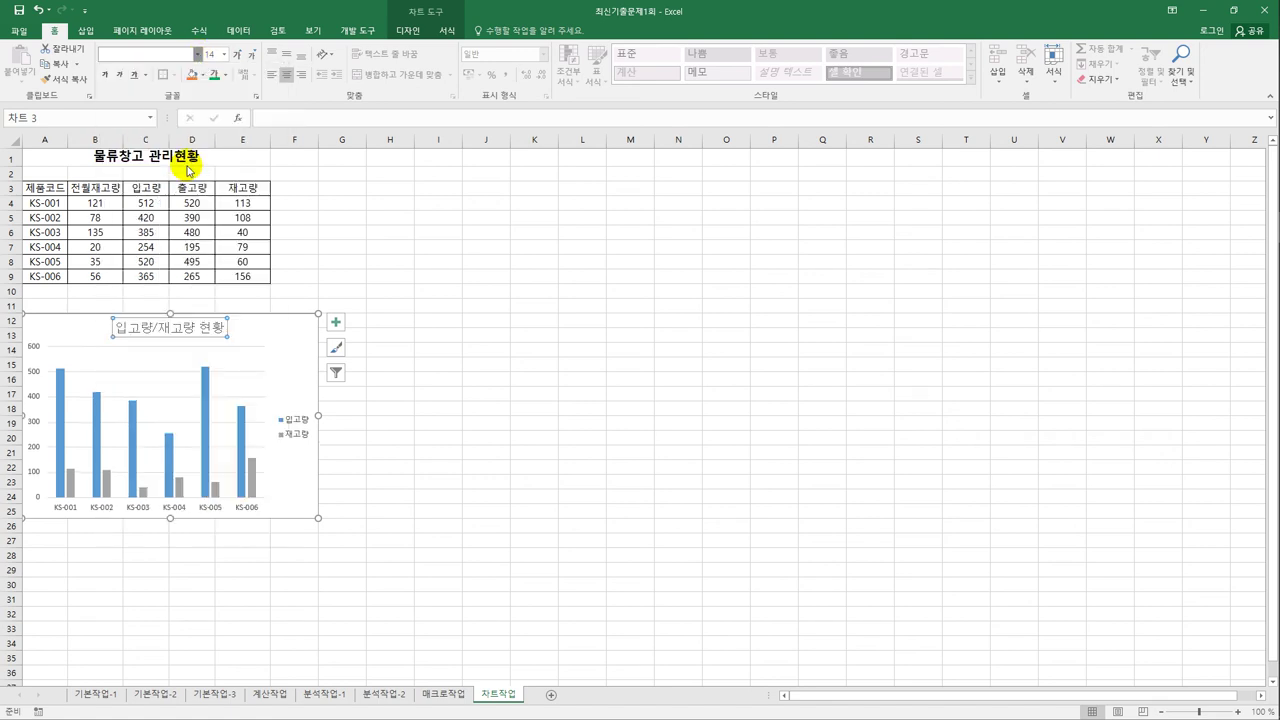
click(224, 54)
click(211, 158)
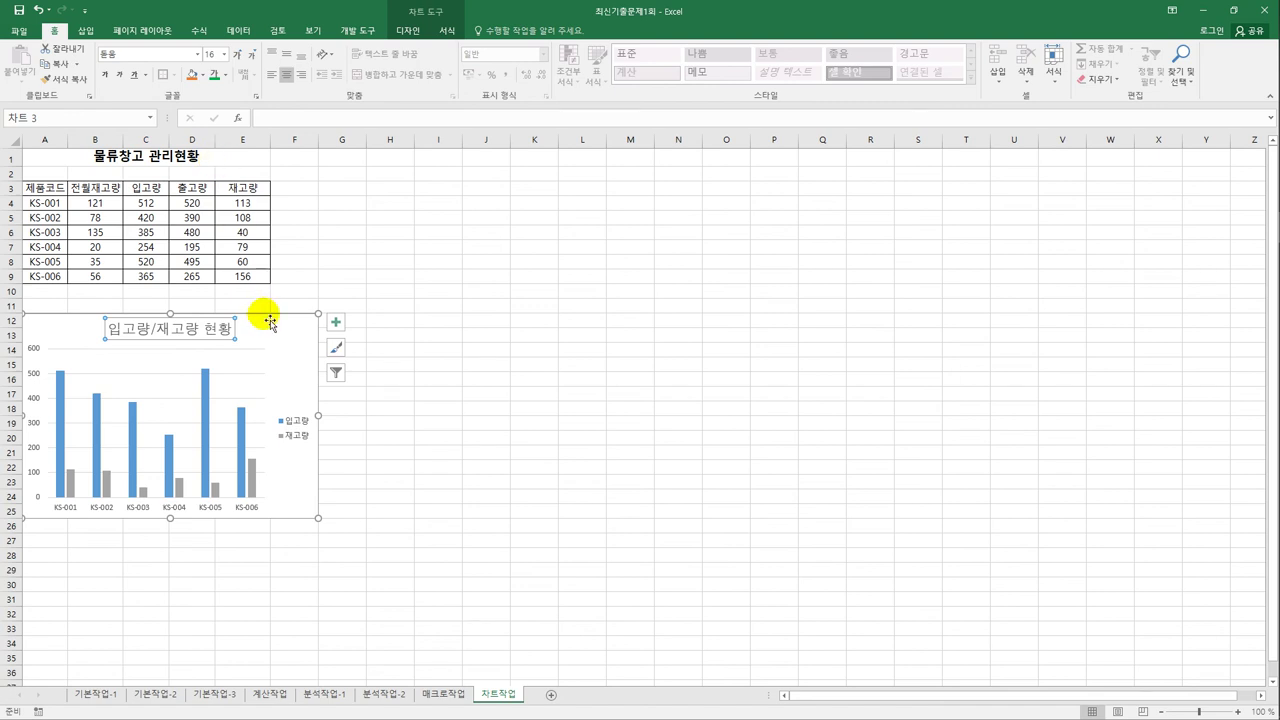
Give the chart's plot area a solid golden-orange fill.
click(259, 368)
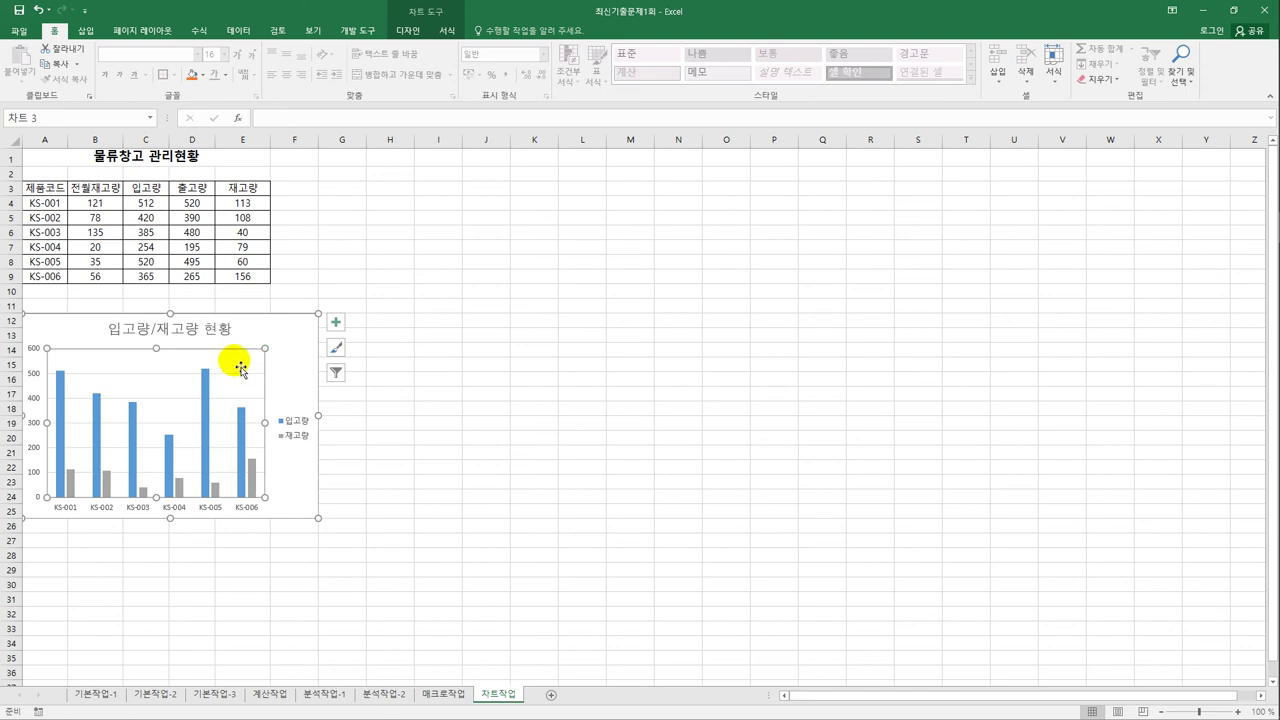
right_click(241, 369)
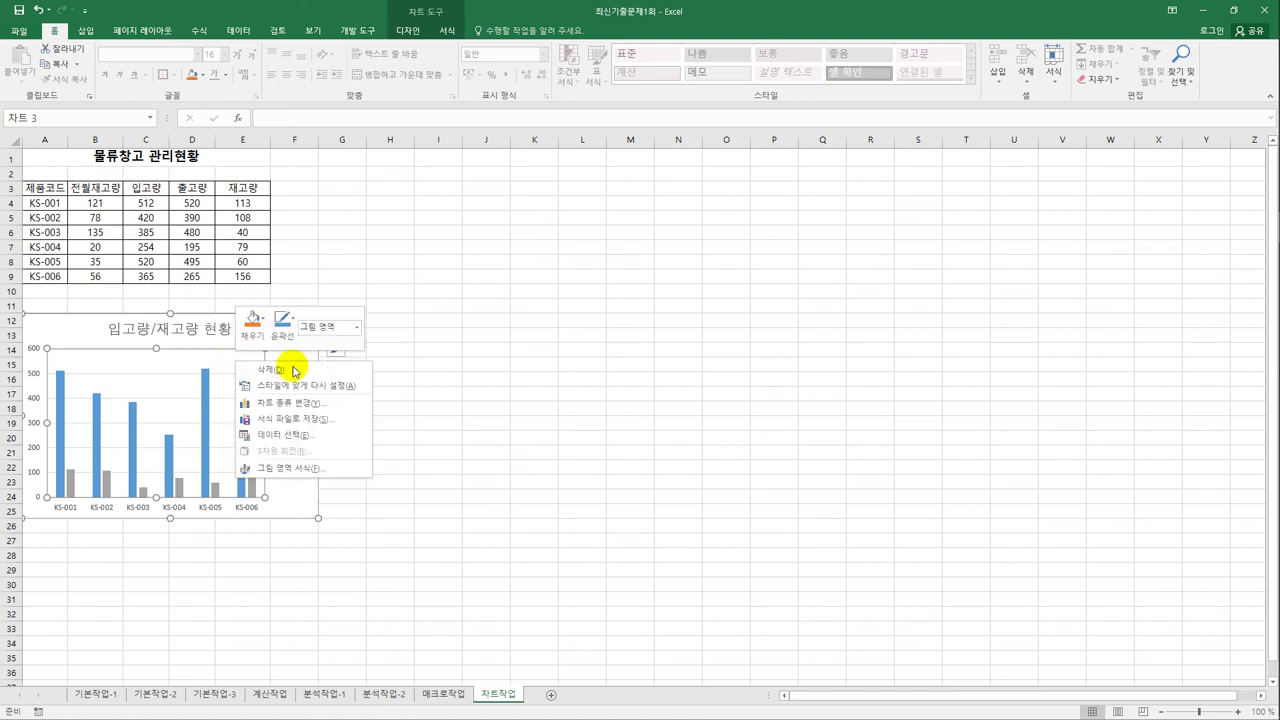
click(312, 472)
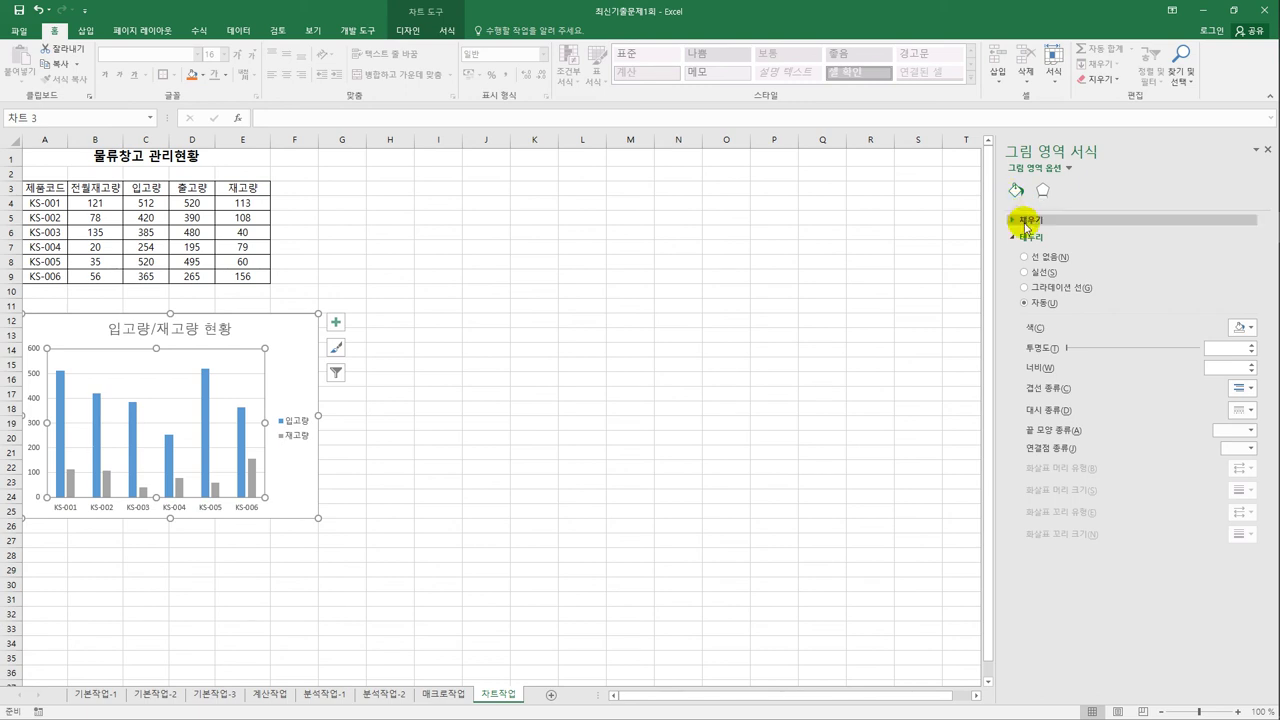
click(1025, 221)
click(1026, 257)
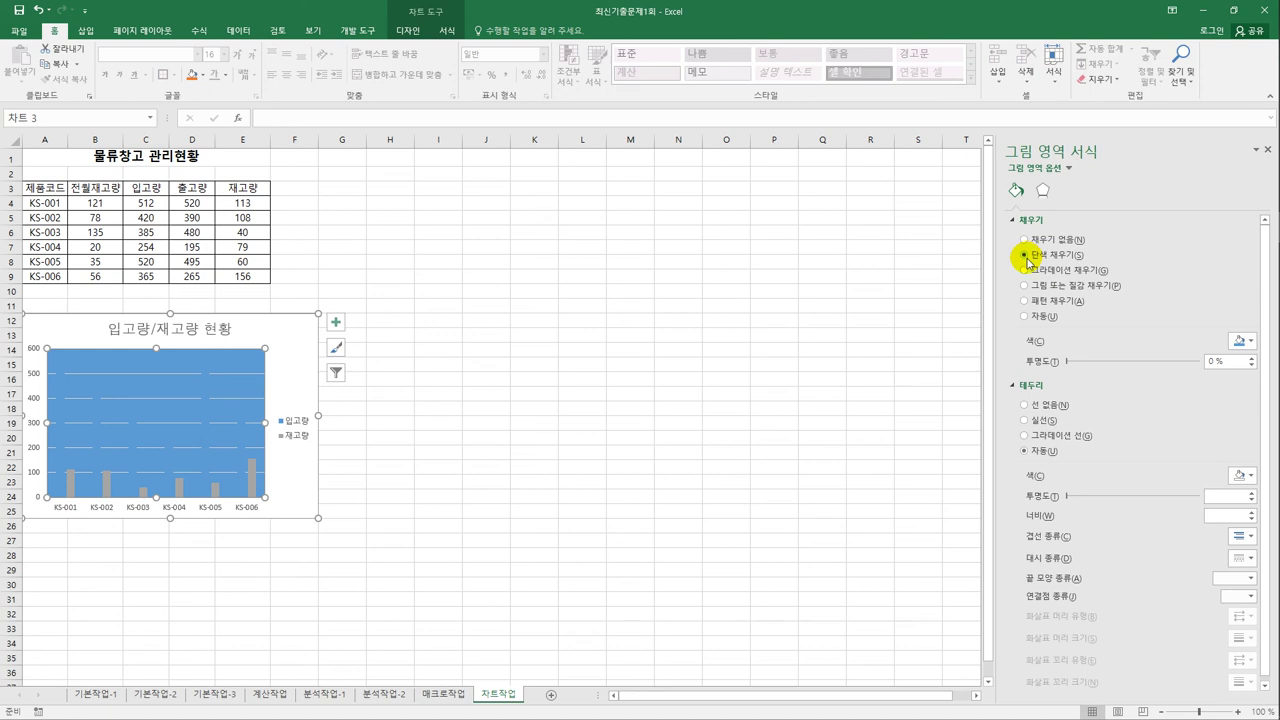
click(1240, 340)
click(1191, 445)
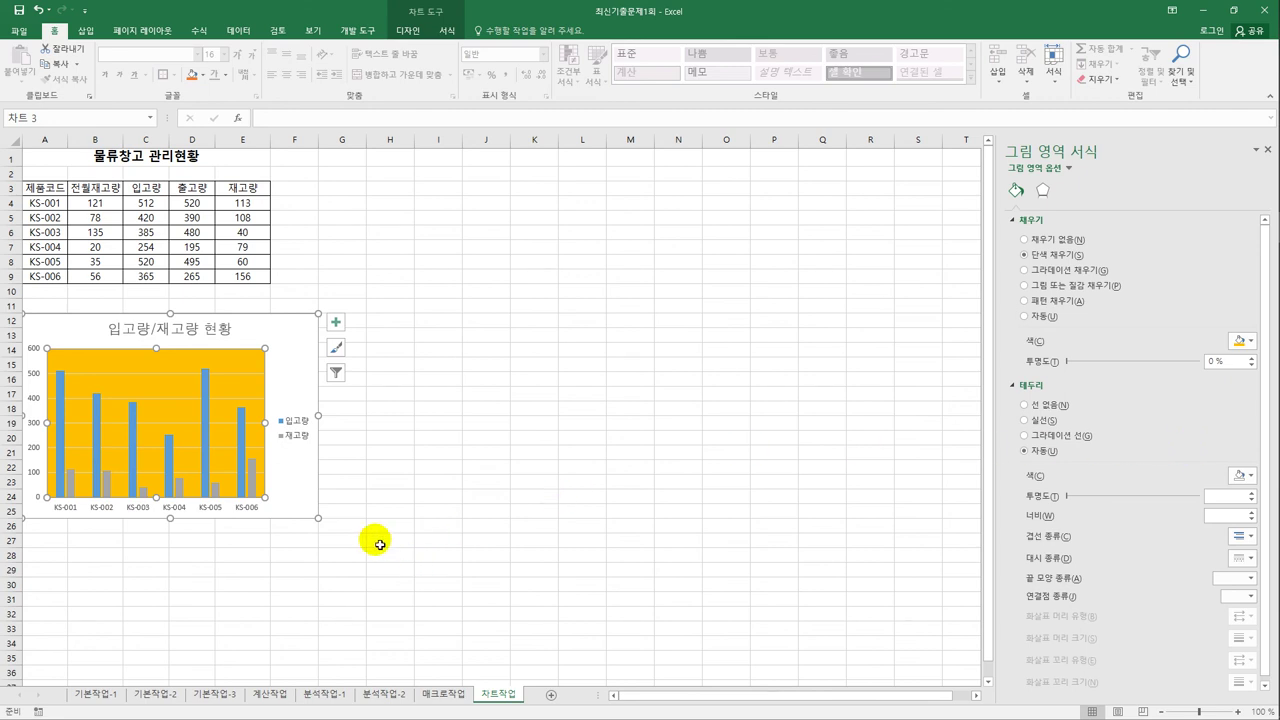
Remove the chart's primary major horizontal gridlines and place the legend below the plot area.
click(336, 324)
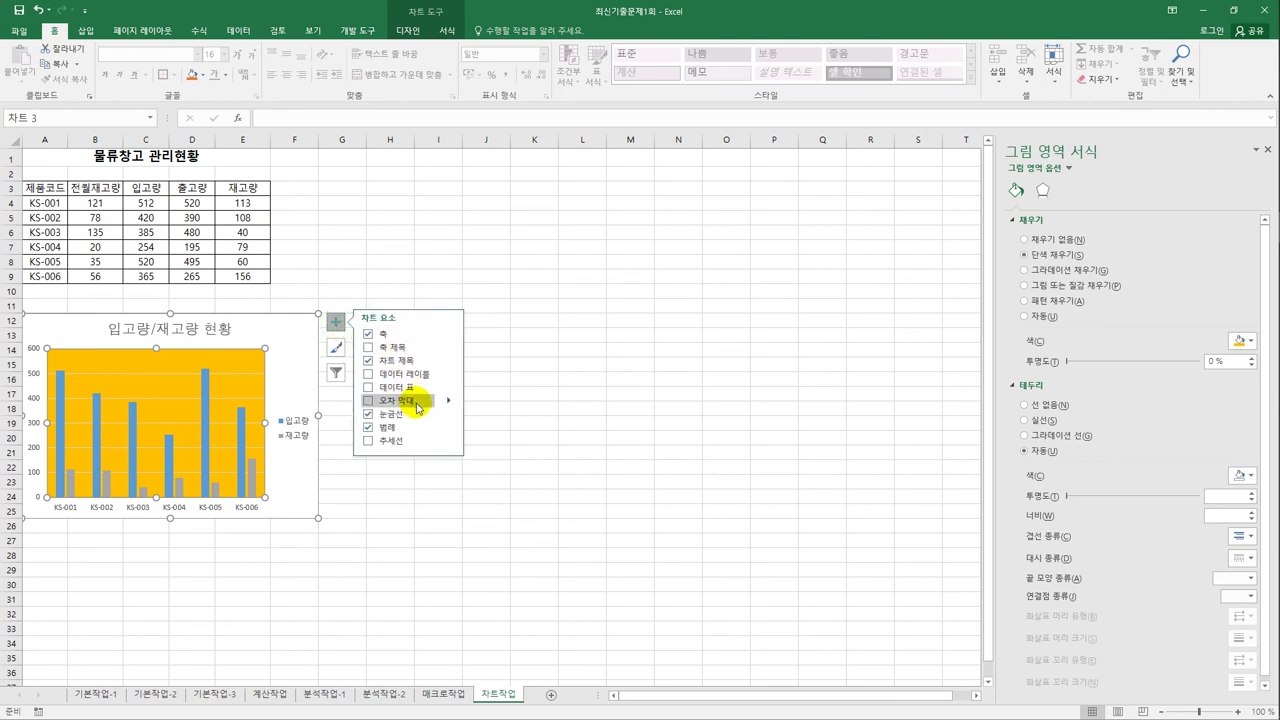
click(449, 413)
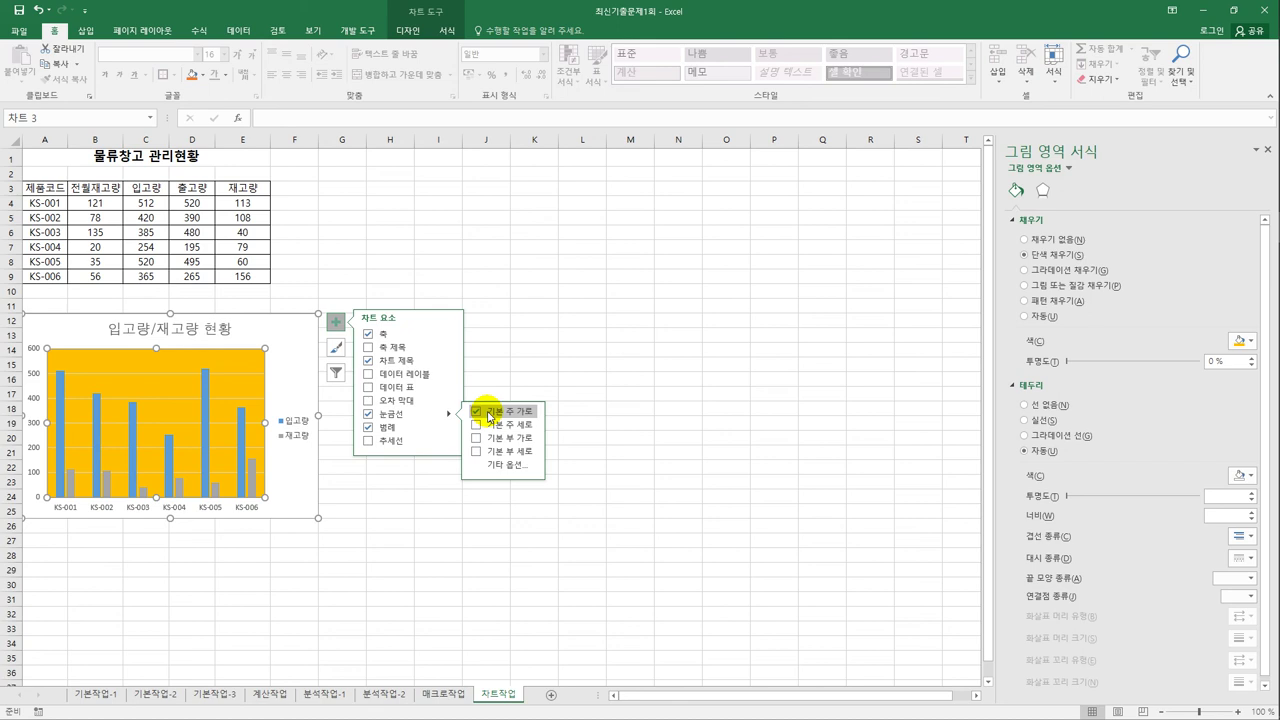
click(489, 416)
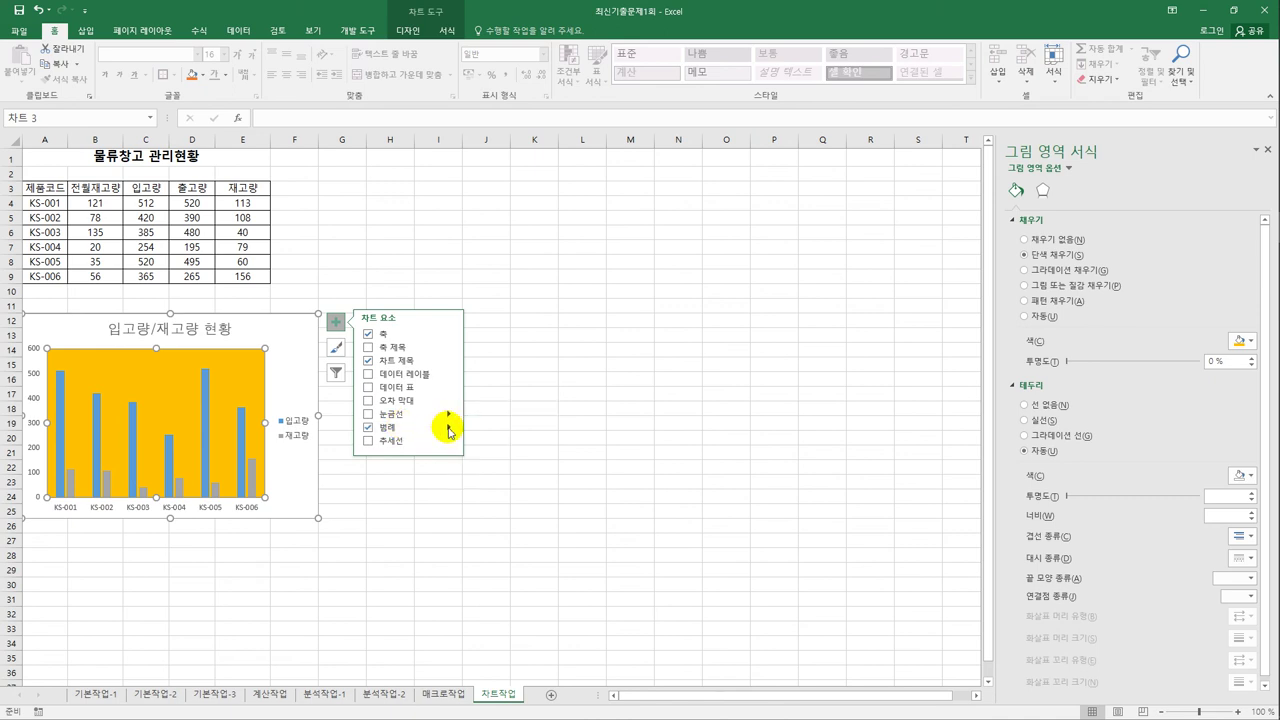
mouse_move(449, 428)
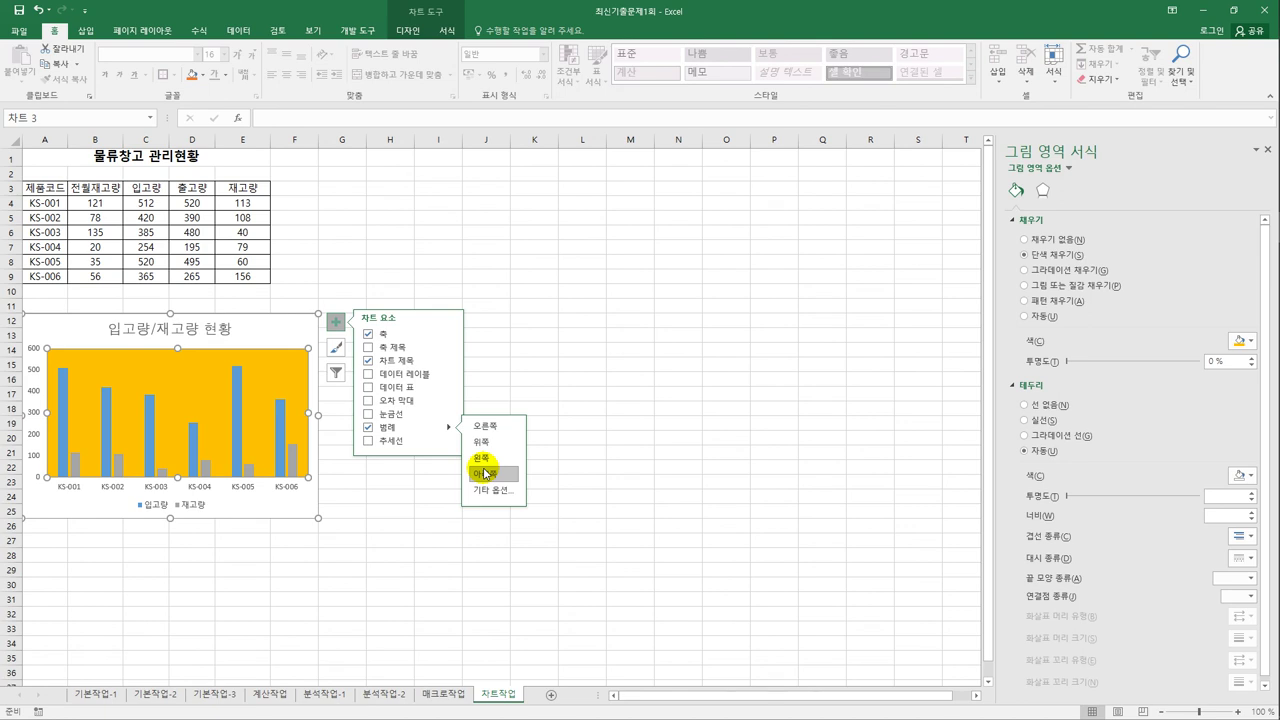
click(169, 508)
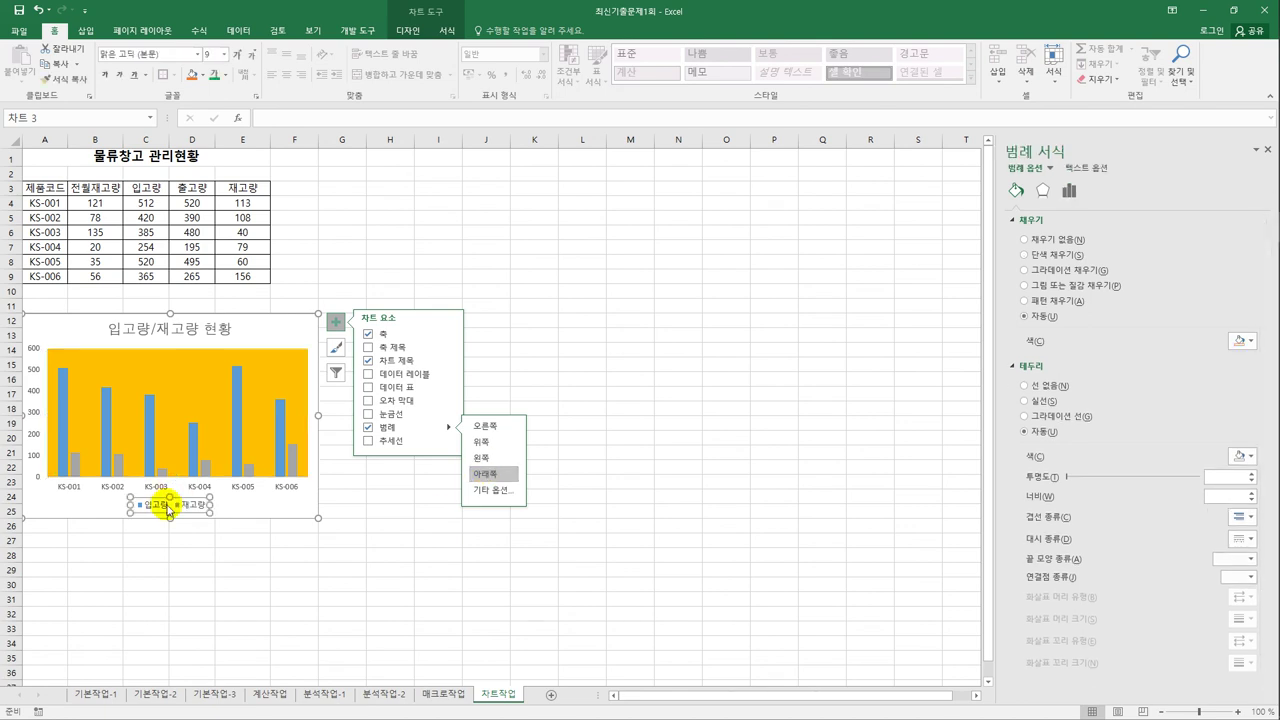
Set the chart legend's font to 돋움 and its size to 12.
click(197, 55)
click(160, 166)
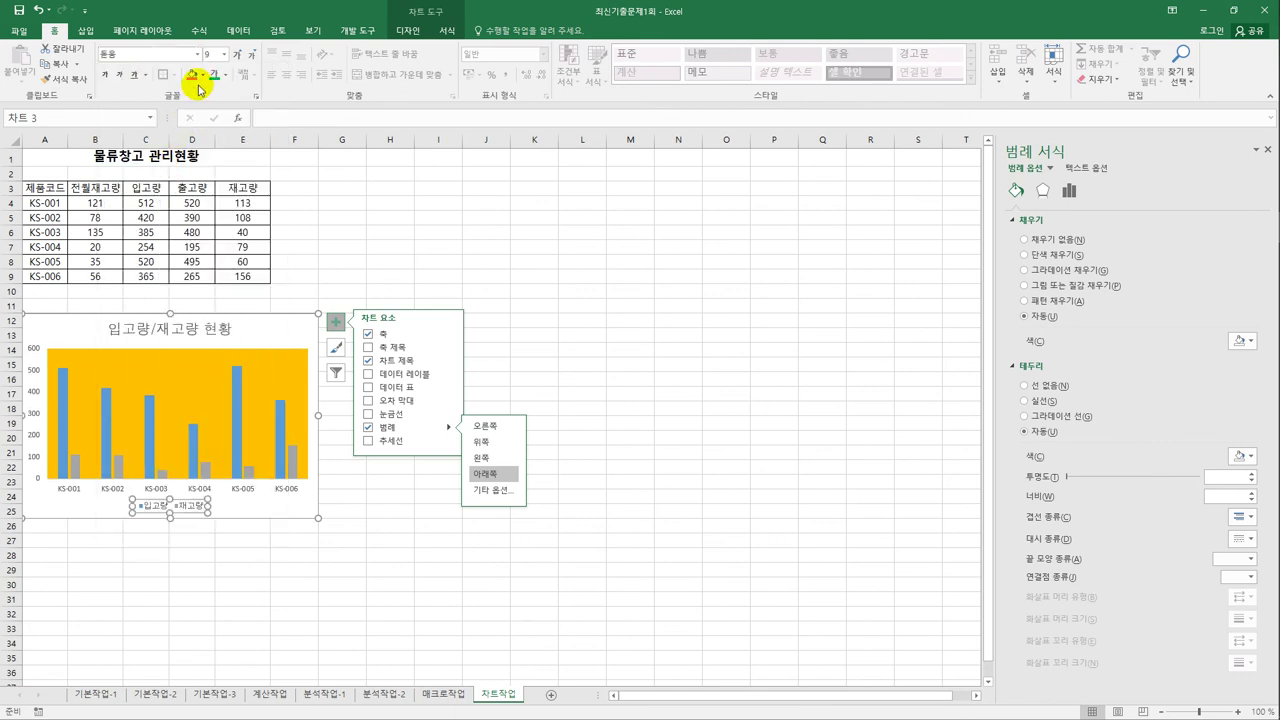
click(224, 55)
click(218, 138)
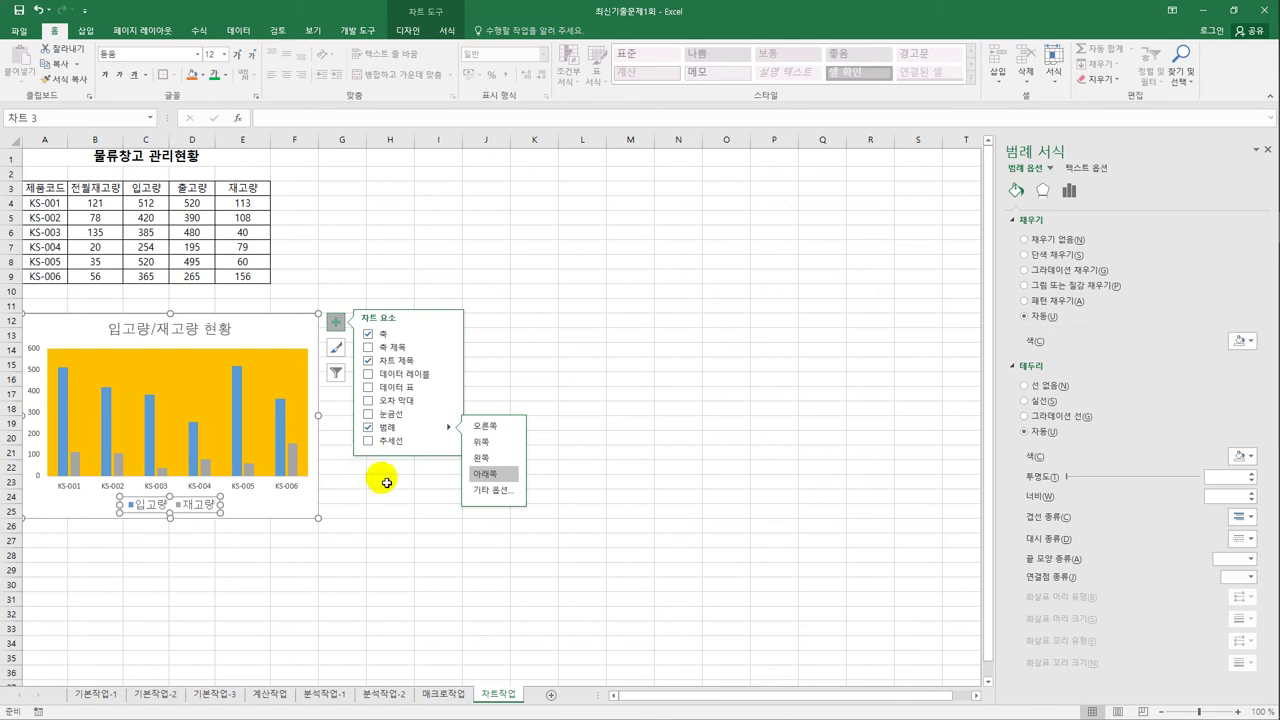
Set the major unit of the chart's vertical value axis to 80.
click(33, 352)
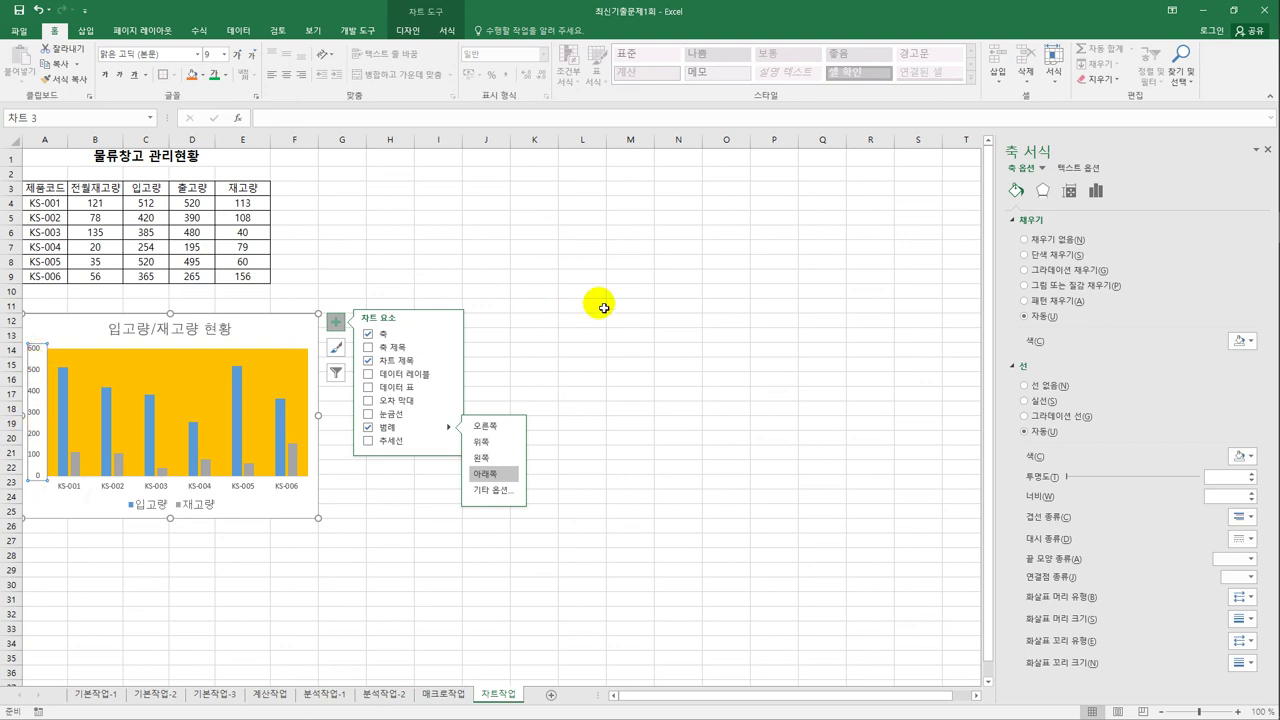
click(1096, 191)
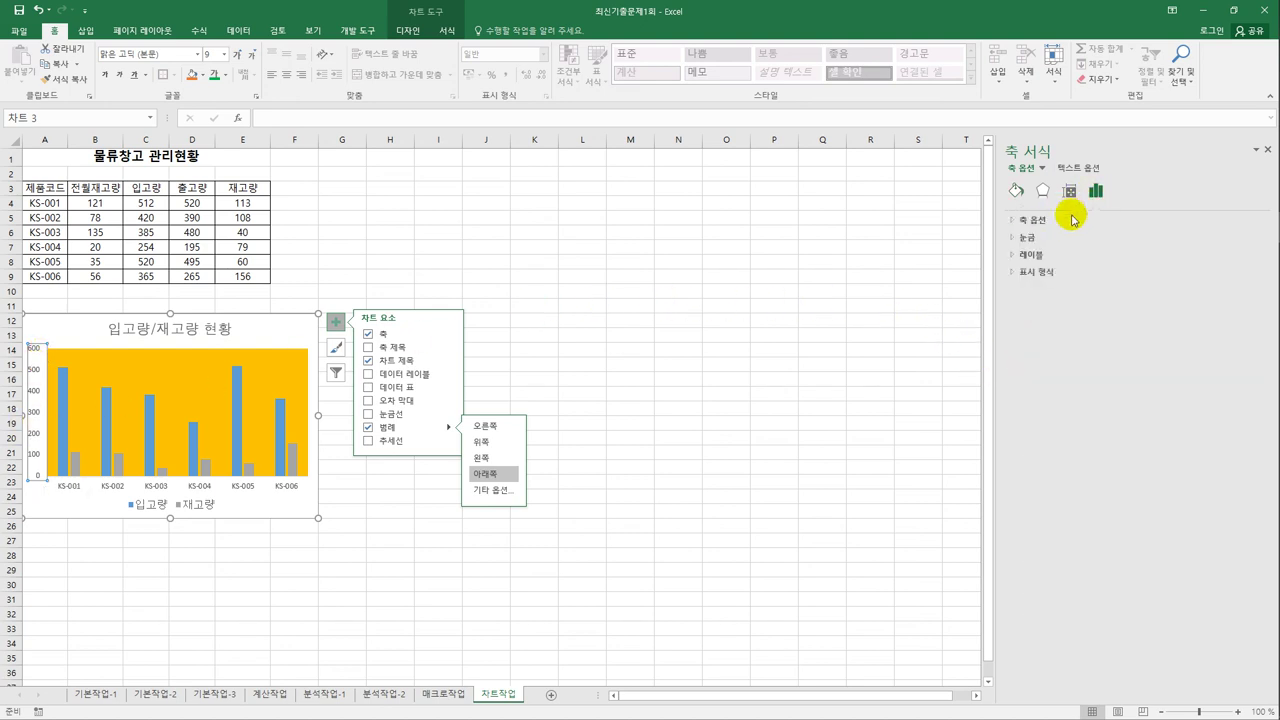
click(1034, 219)
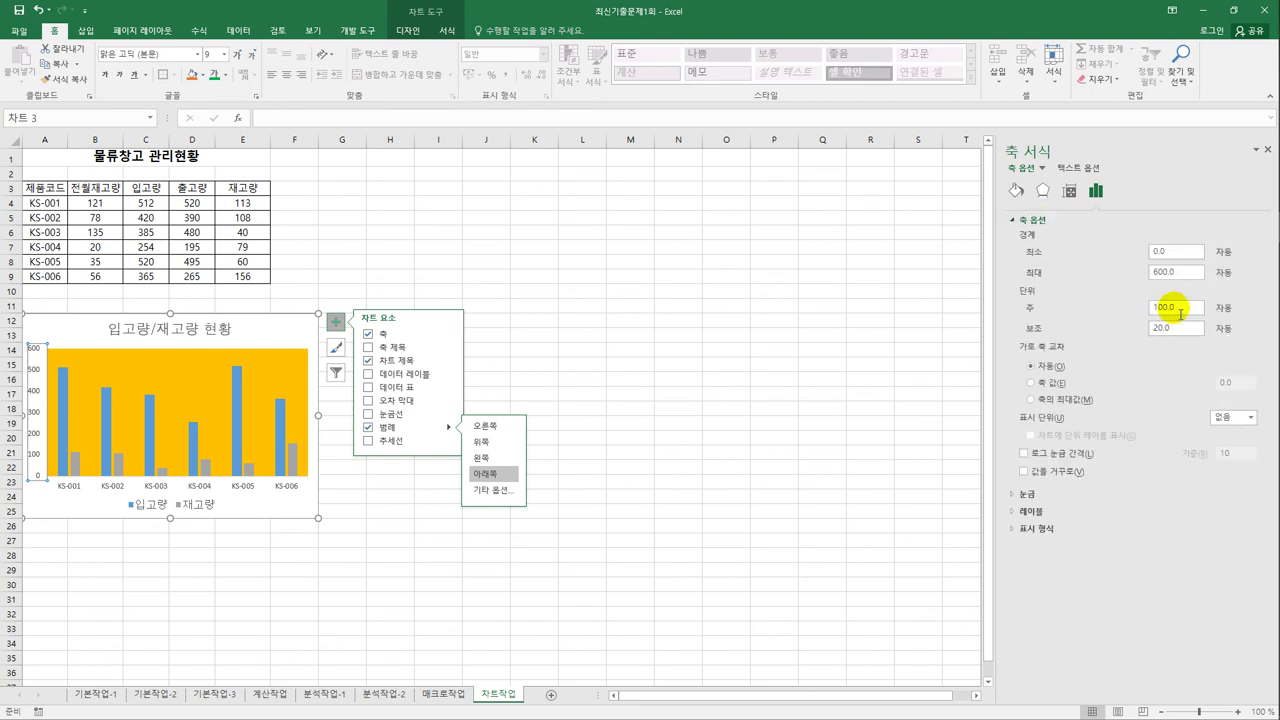
drag(1174, 309, 1146, 310)
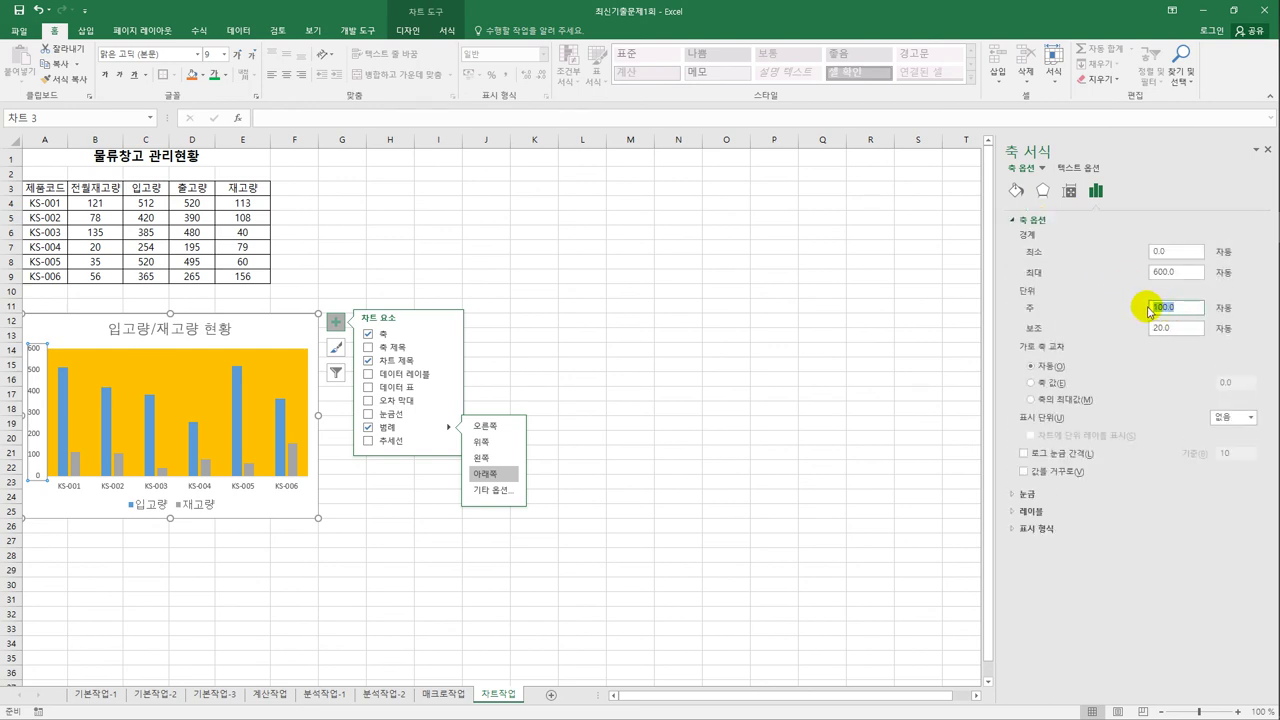
text(80)
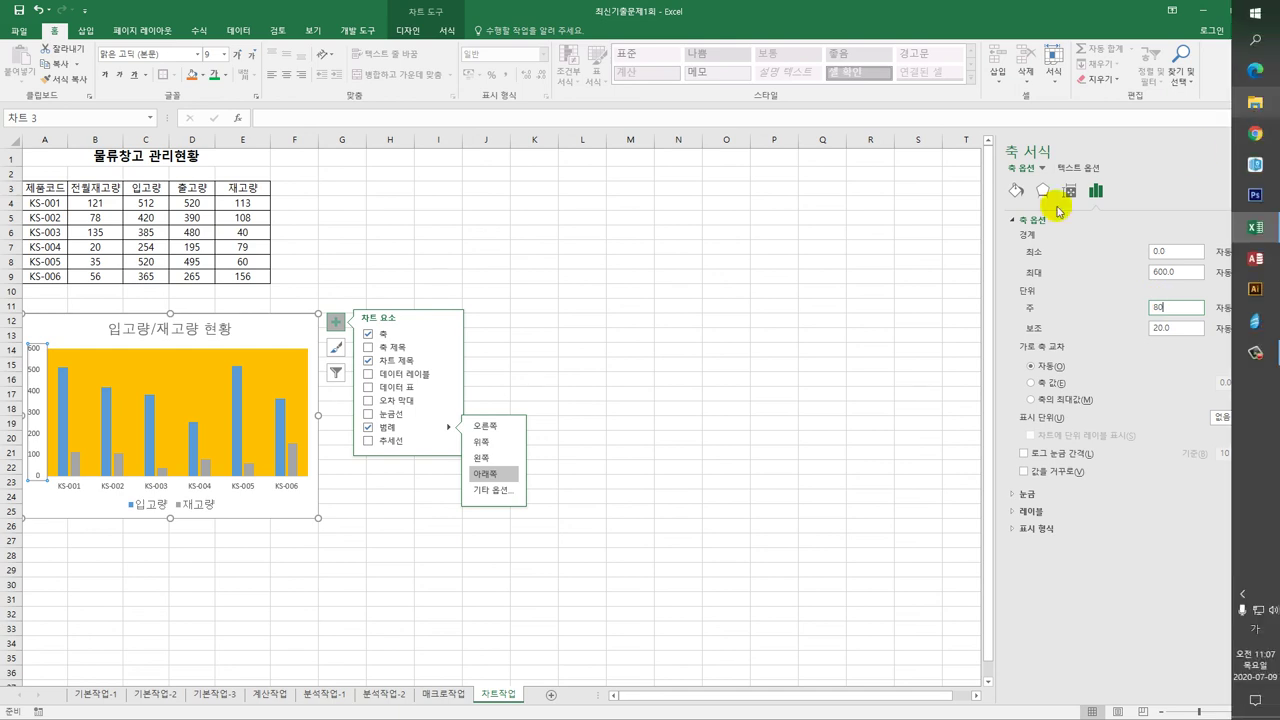
click(821, 524)
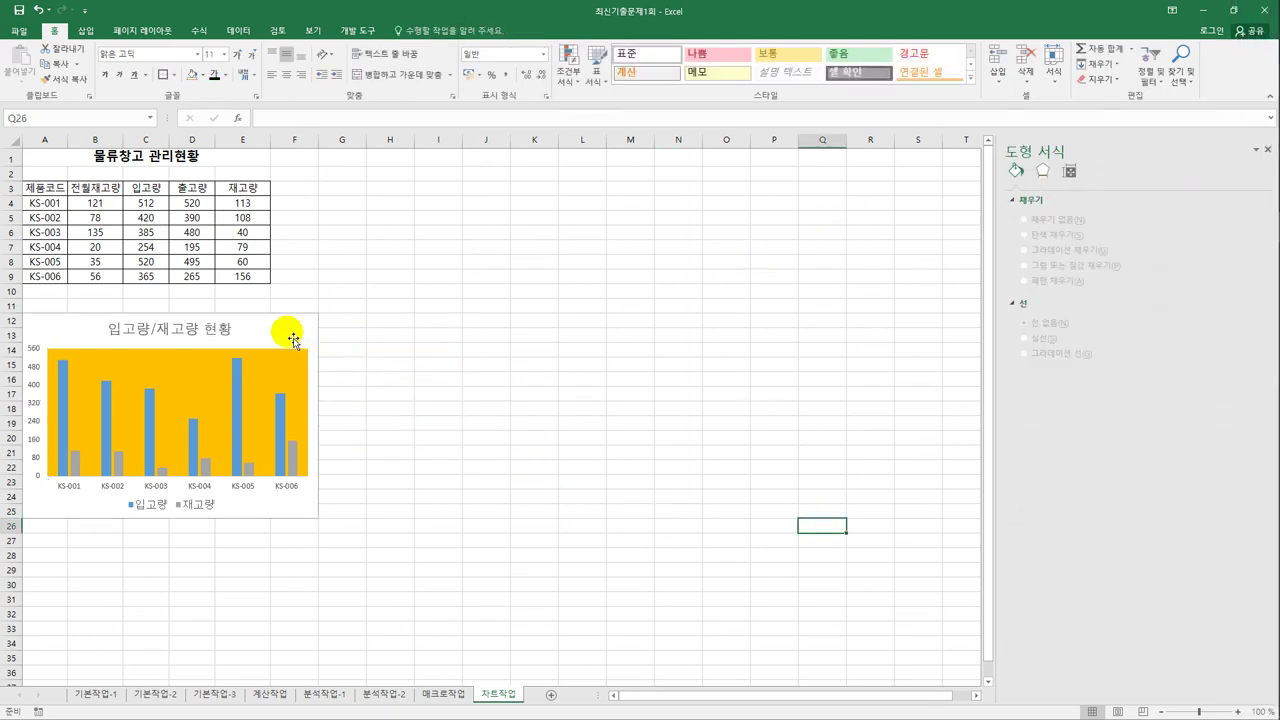
Give the chart area's solid border a 2 pt width and rounded corners.
click(287, 333)
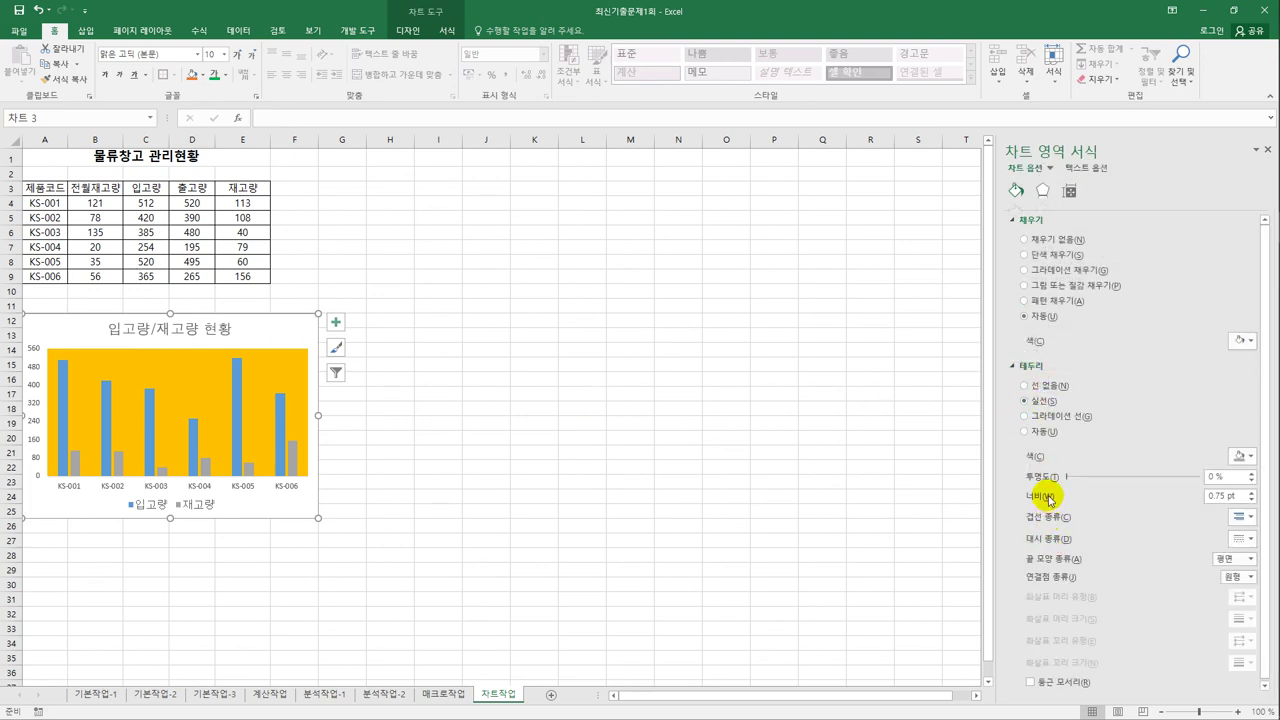
drag(1234, 494, 1200, 492)
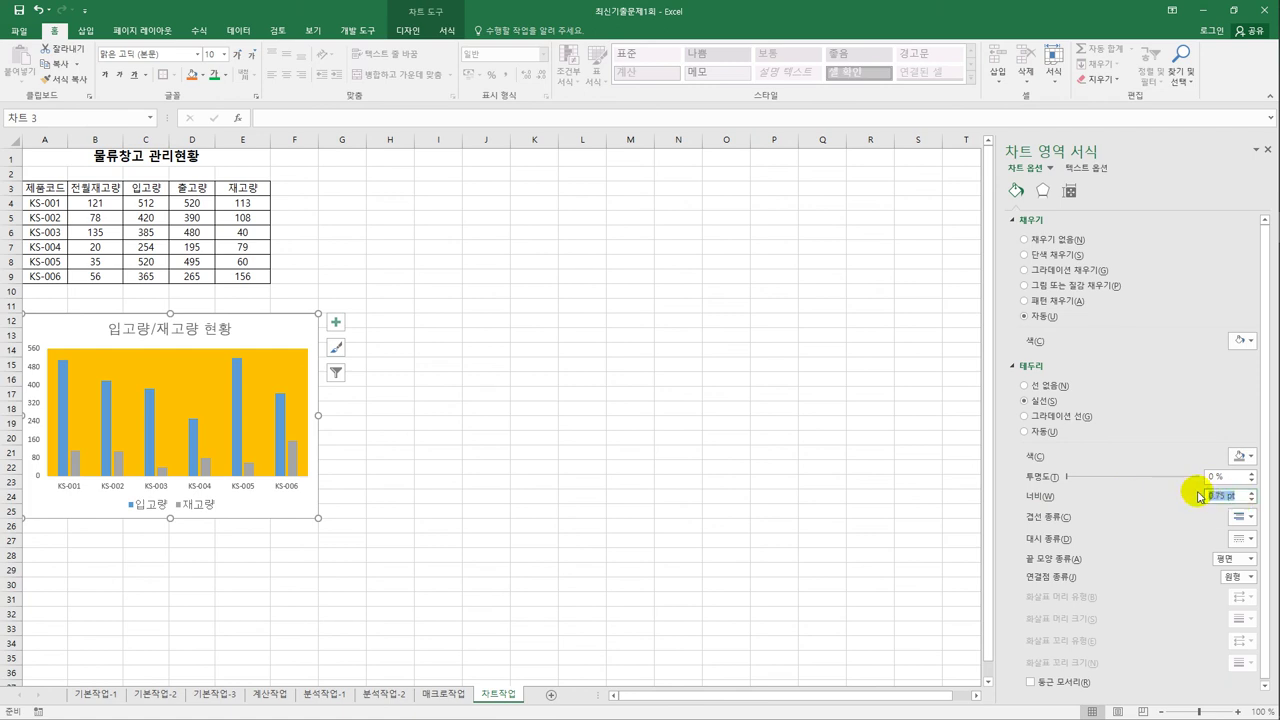
text(2)
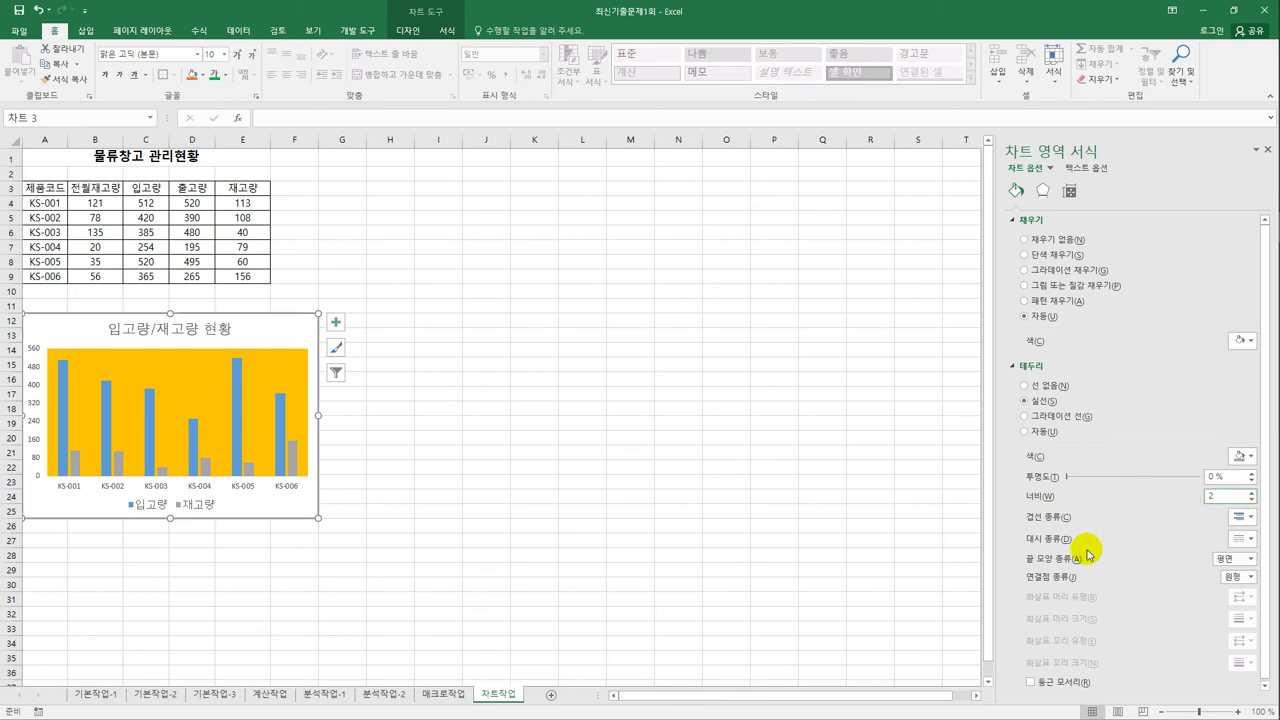
click(1048, 686)
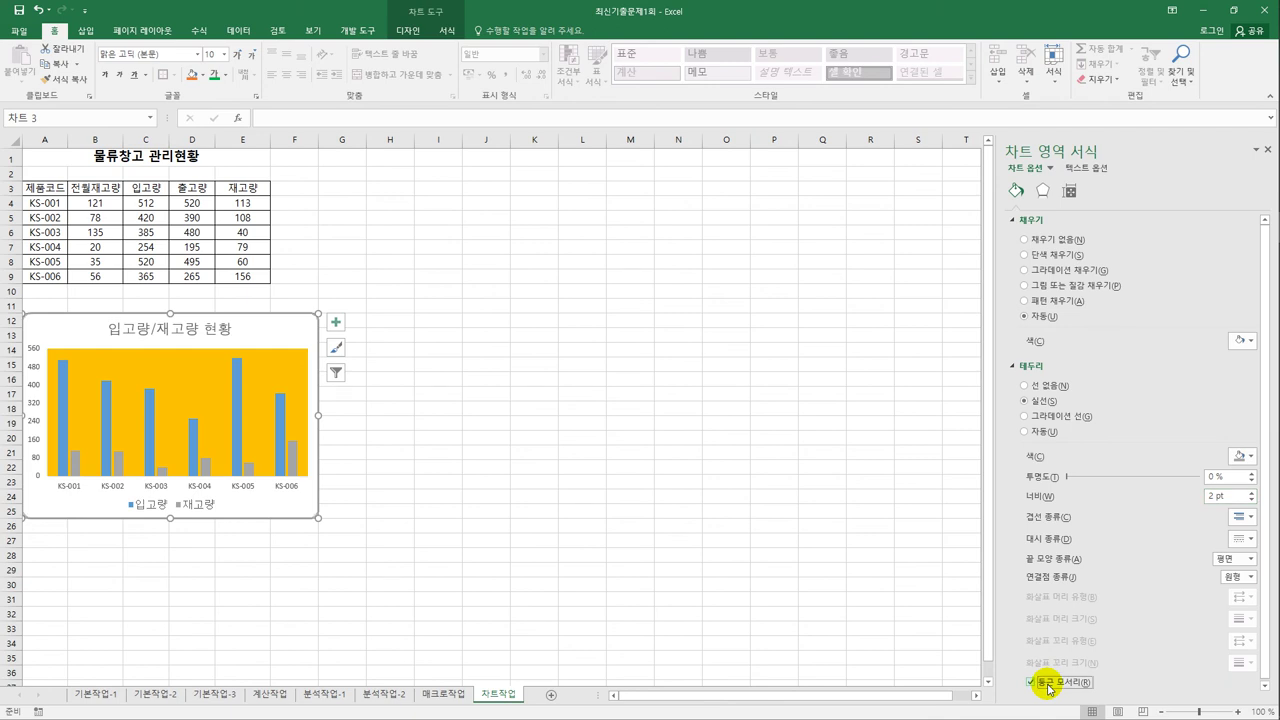
click(585, 518)
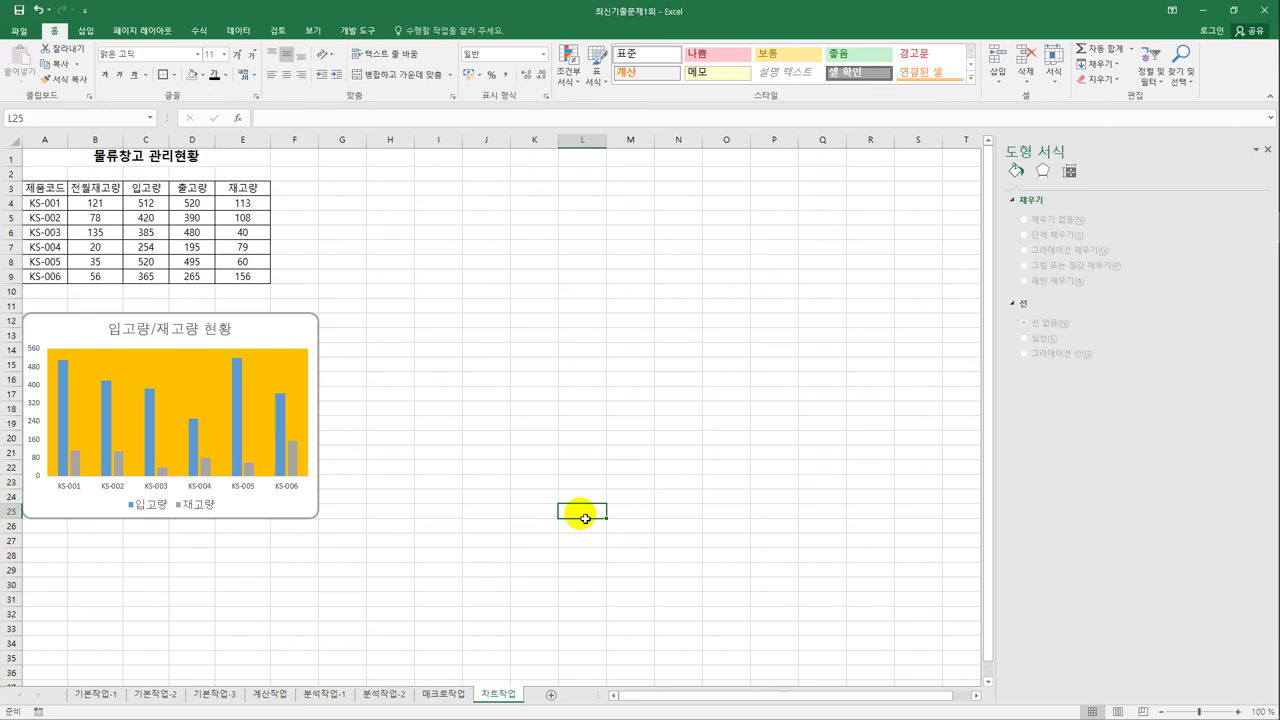